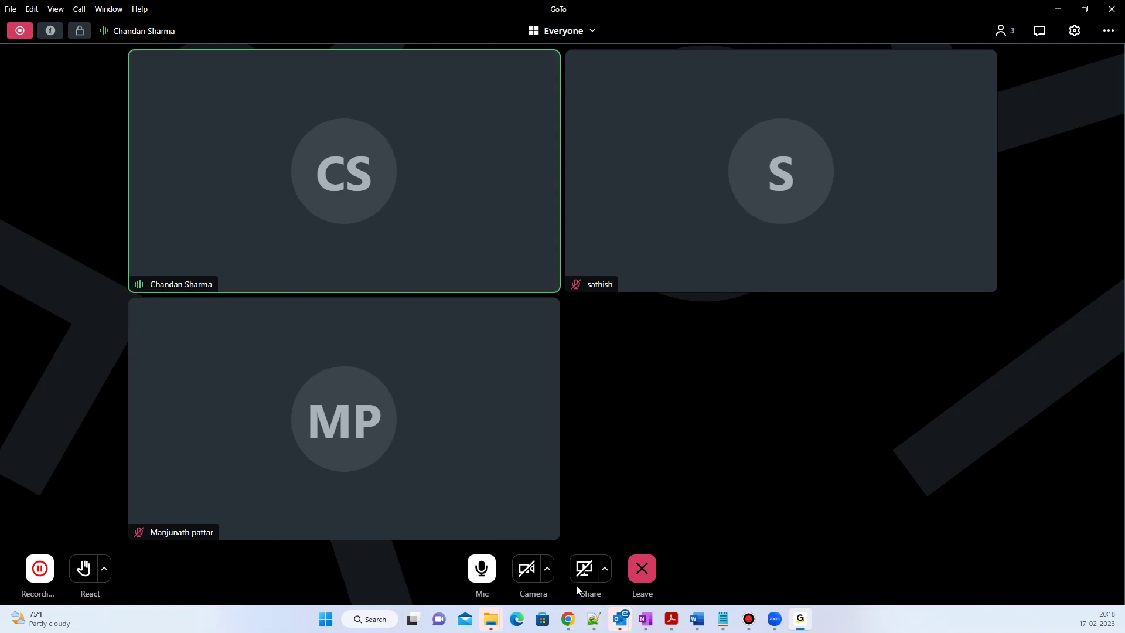
# Share Screen 2 with the meeting participants
pyautogui.click(604, 569)
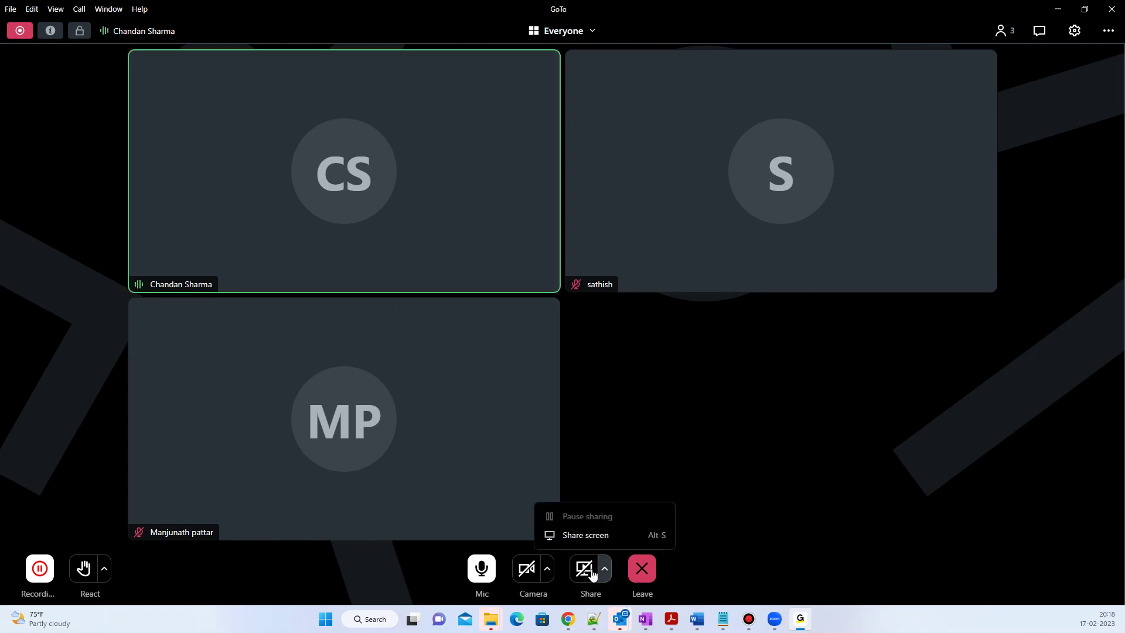
pyautogui.click(584, 535)
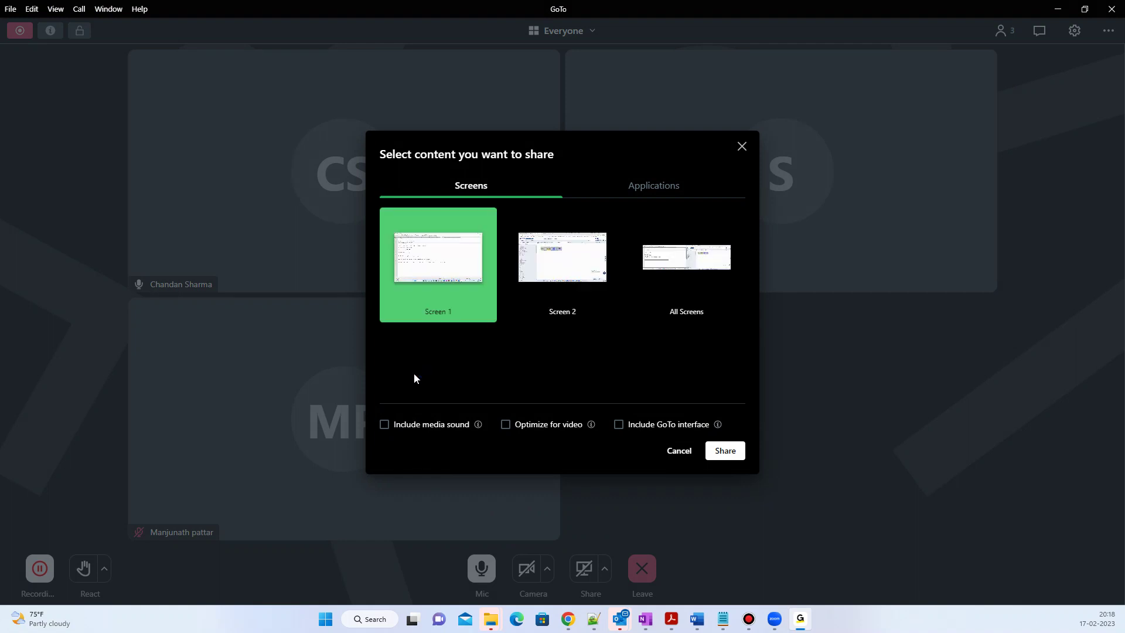
pyautogui.click(557, 262)
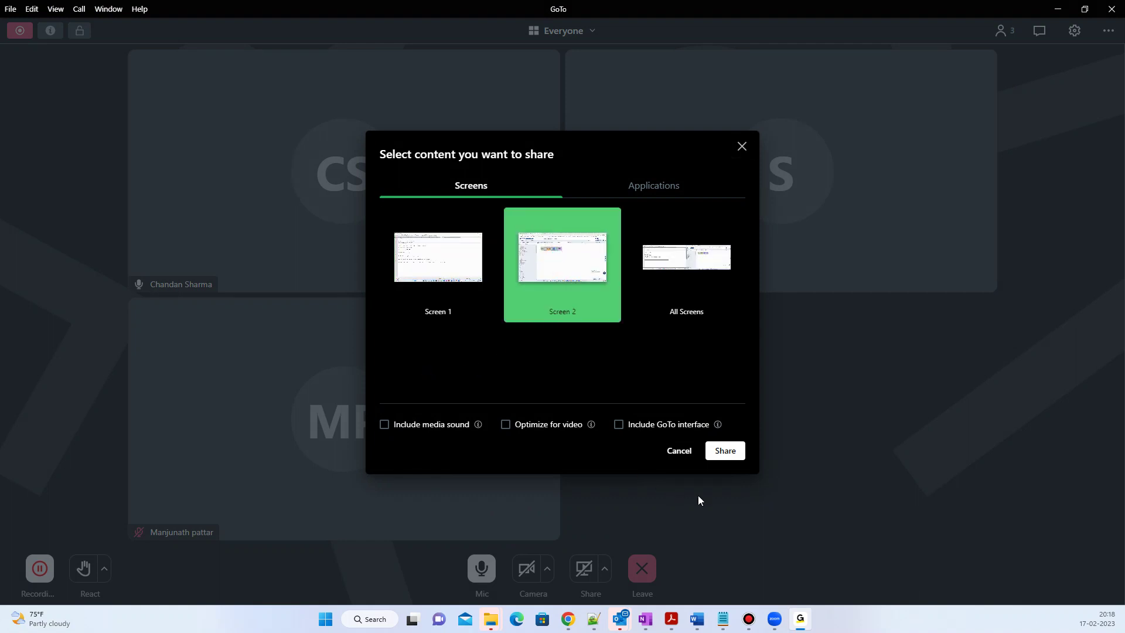
pyautogui.click(724, 451)
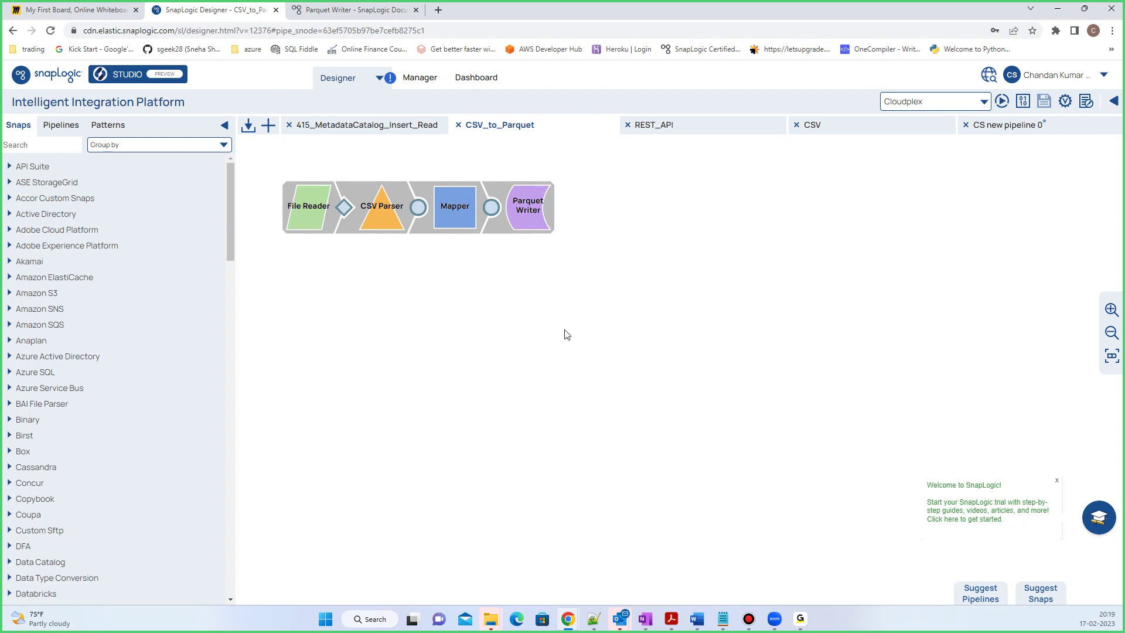
# Switch to the Parquet Writer documentation page and find the example message person schema in the Snap Settings table
pyautogui.click(307, 7)
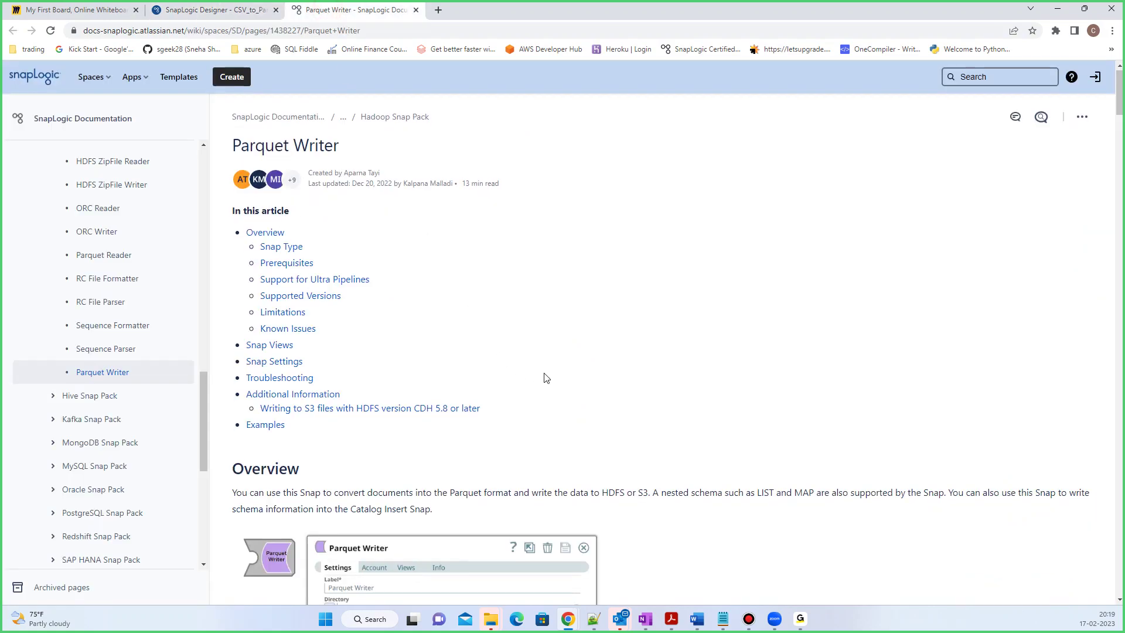
pyautogui.scroll(-6, 542, 378)
pyautogui.scroll(-20, 545, 378)
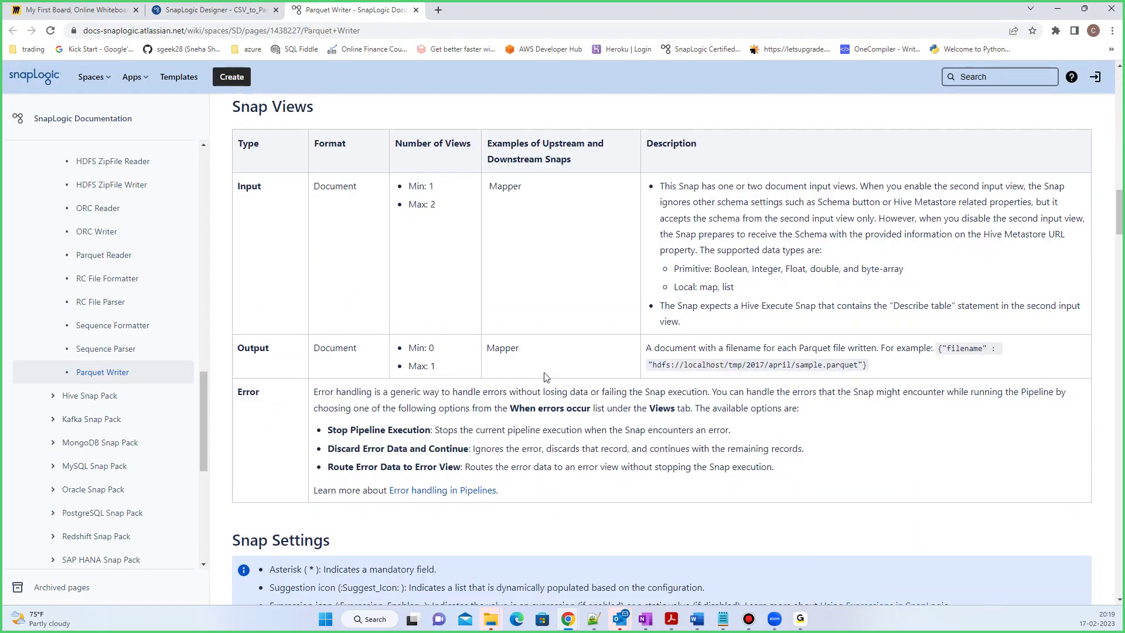
pyautogui.scroll(-20, 545, 377)
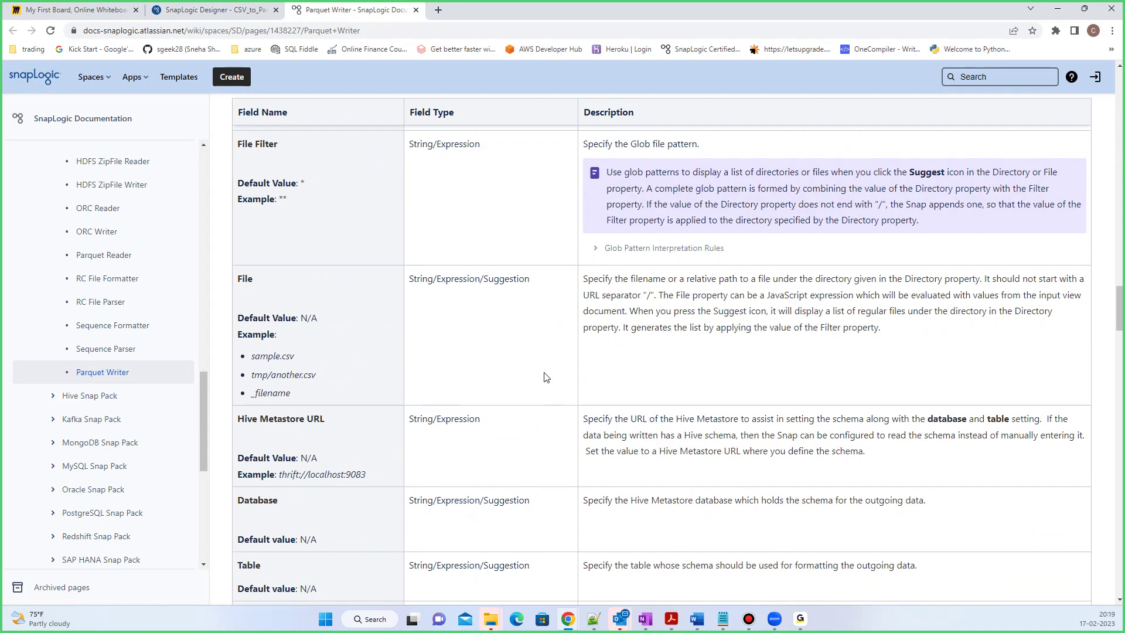
pyautogui.scroll(-3, 544, 378)
pyautogui.scroll(-2, 667, 231)
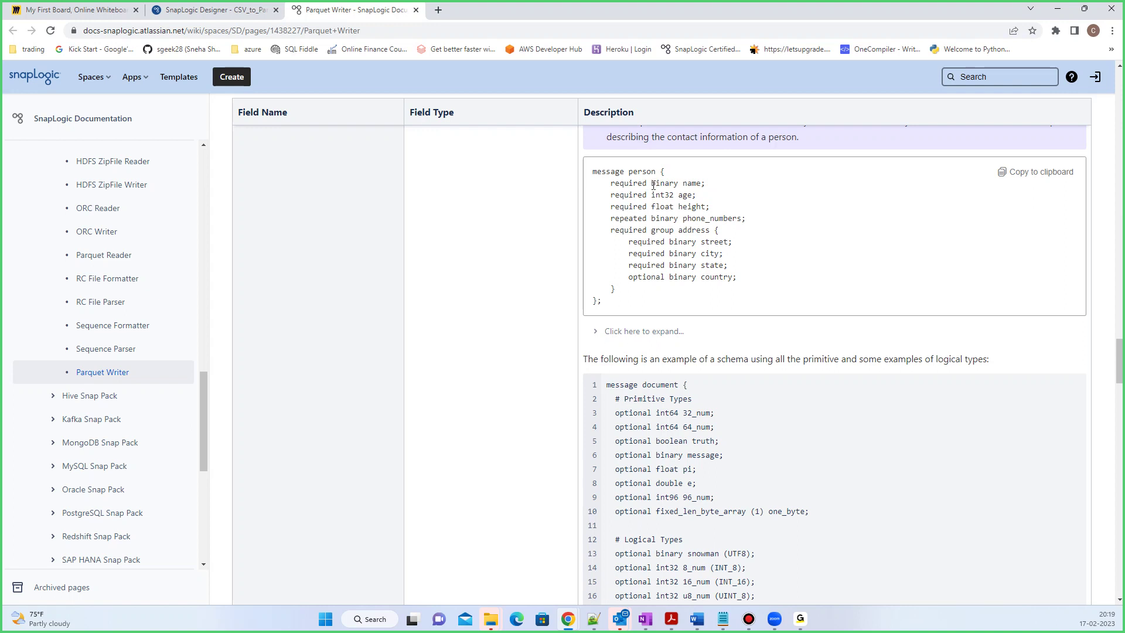
# Examine the binary, int32 and float data types in the message person schema example
pyautogui.moveTo(651, 184); pyautogui.dragTo(681, 186)
pyautogui.click(656, 185)
pyautogui.doubleClick(657, 194)
pyautogui.doubleClick(663, 207)
# Examine the double and int96 primitive types in the message document schema example
pyautogui.scroll(-1, 667, 242)
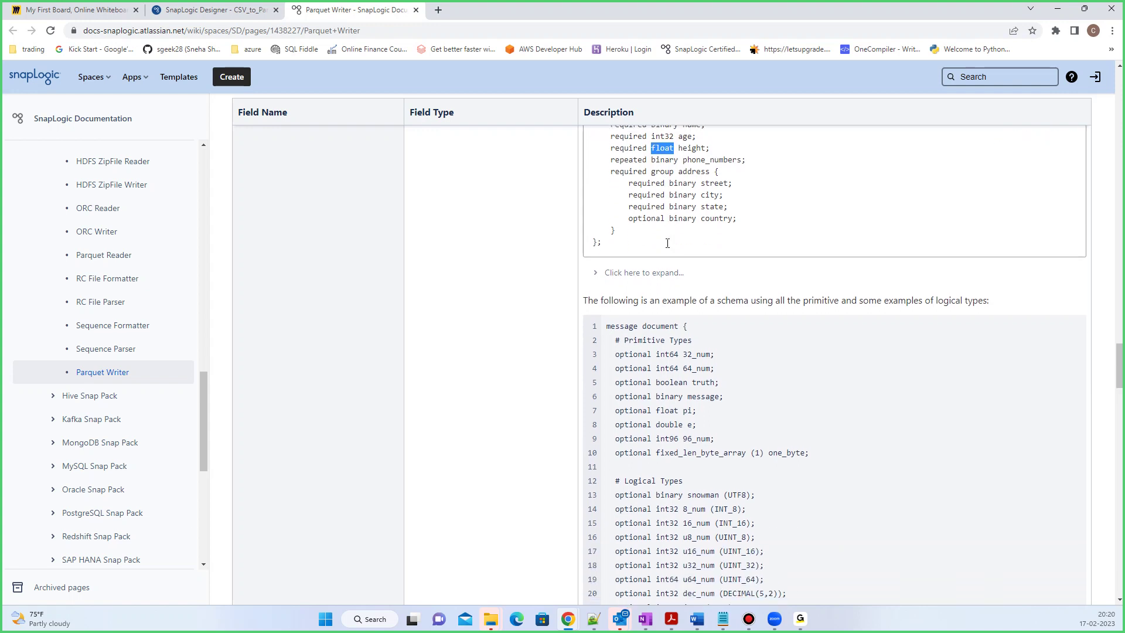
pyautogui.doubleClick(668, 424)
pyautogui.scroll(-2, 711, 410)
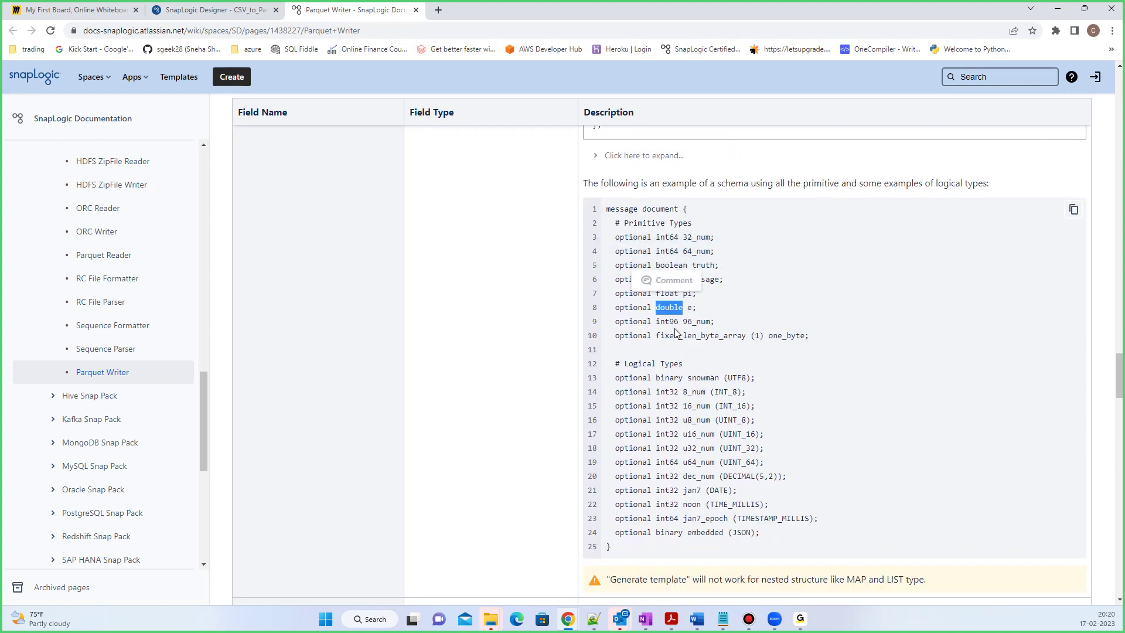
pyautogui.click(674, 321)
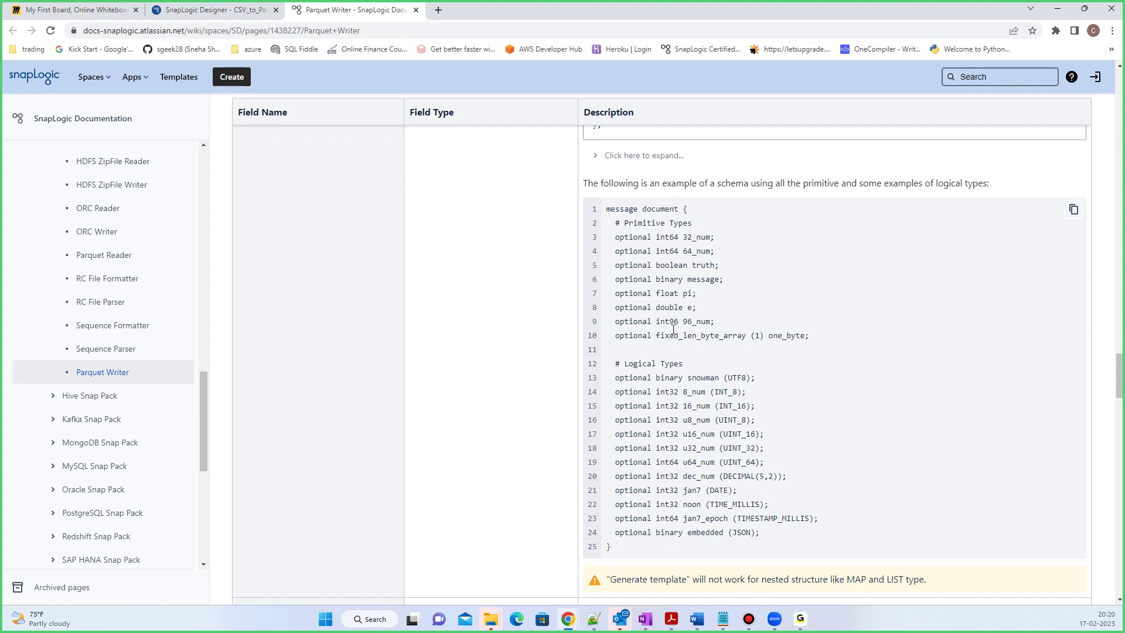
pyautogui.click(657, 321)
pyautogui.moveTo(657, 321); pyautogui.dragTo(679, 321)
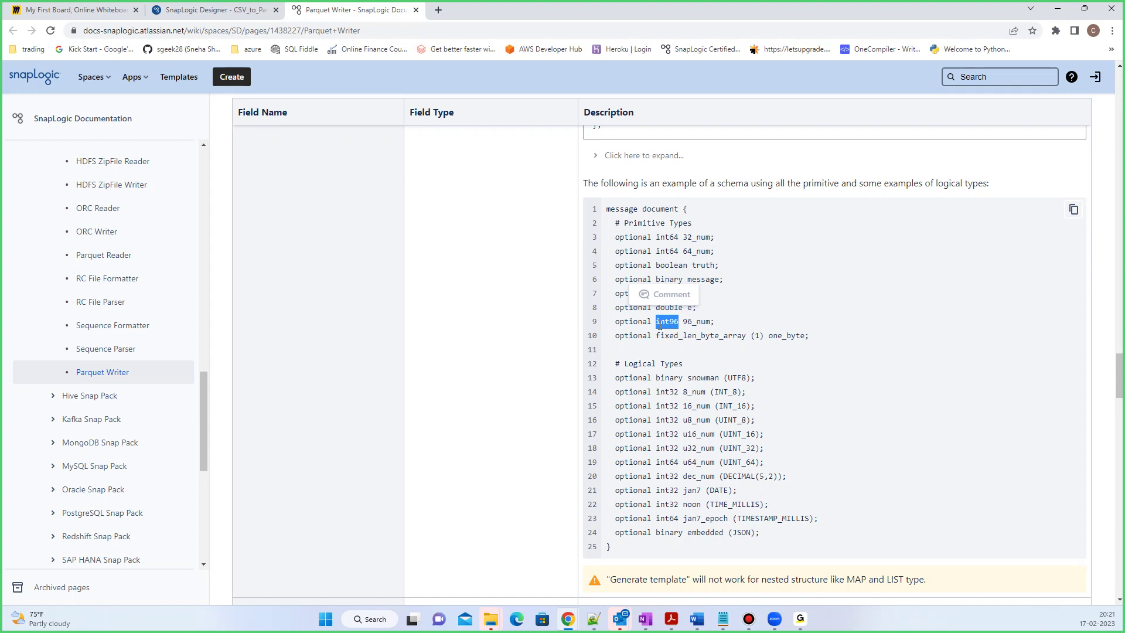
pyautogui.click(654, 321)
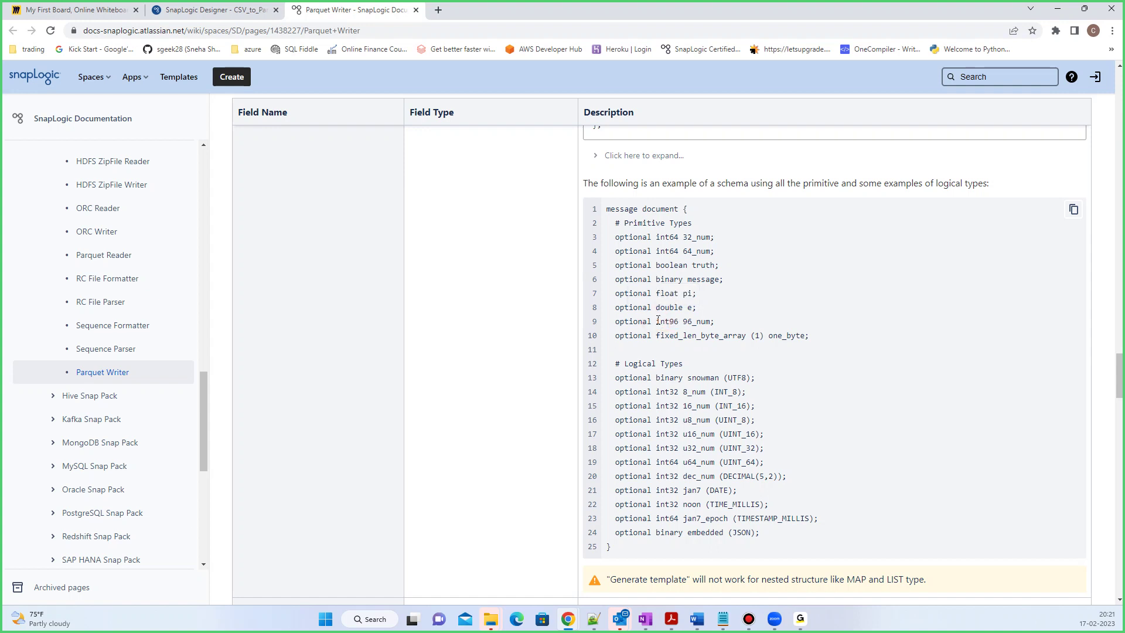
pyautogui.moveTo(656, 321); pyautogui.dragTo(678, 321)
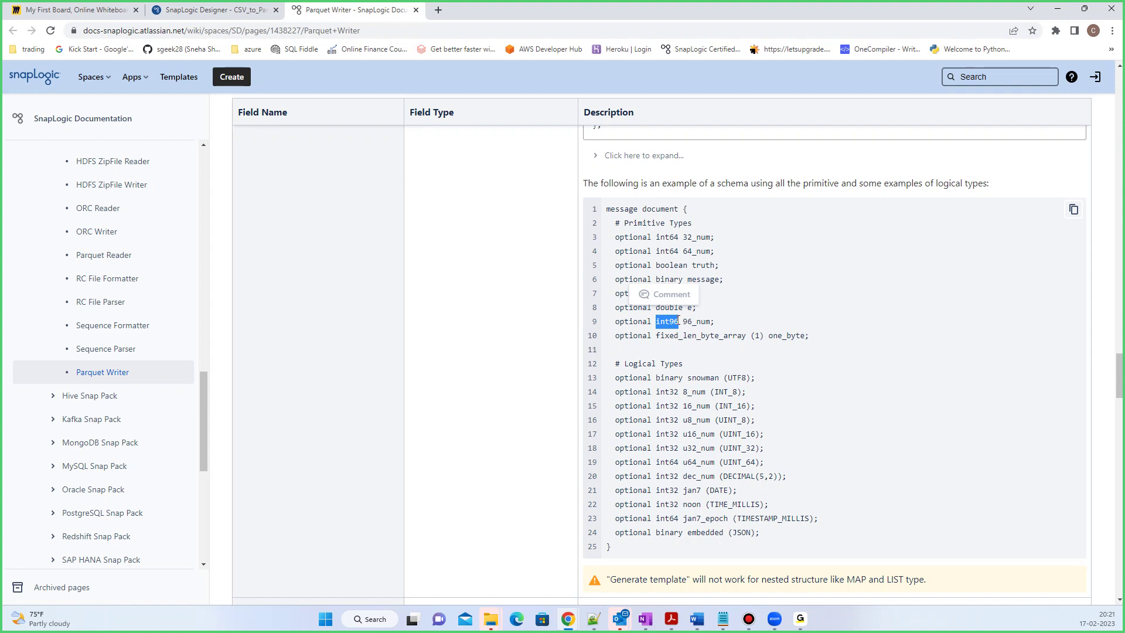
pyautogui.doubleClick(669, 308)
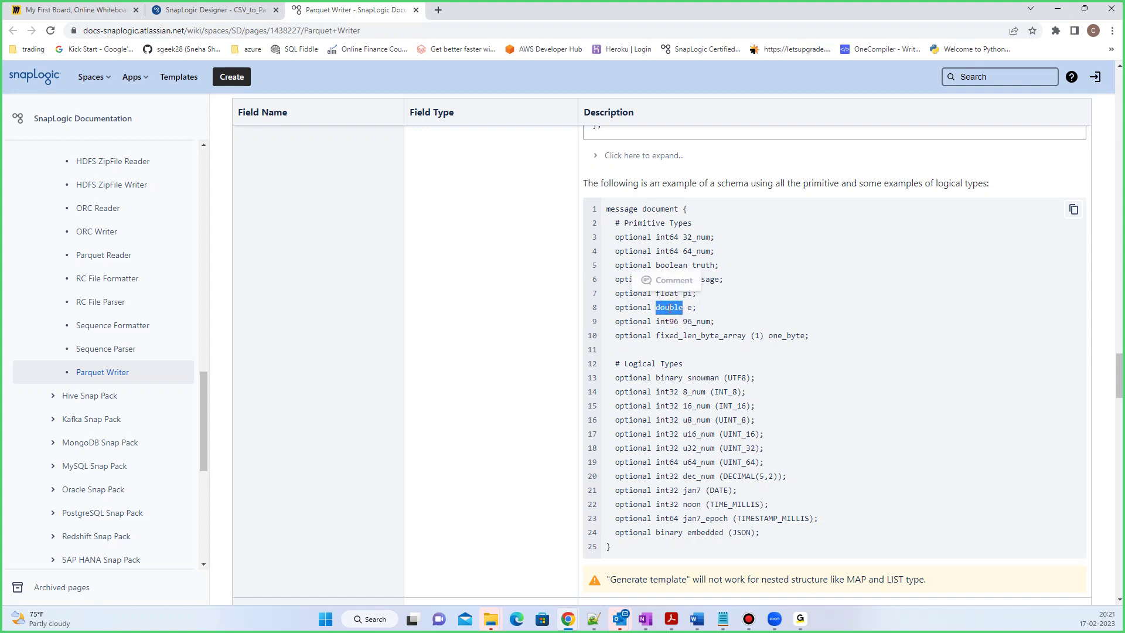
pyautogui.click(680, 304)
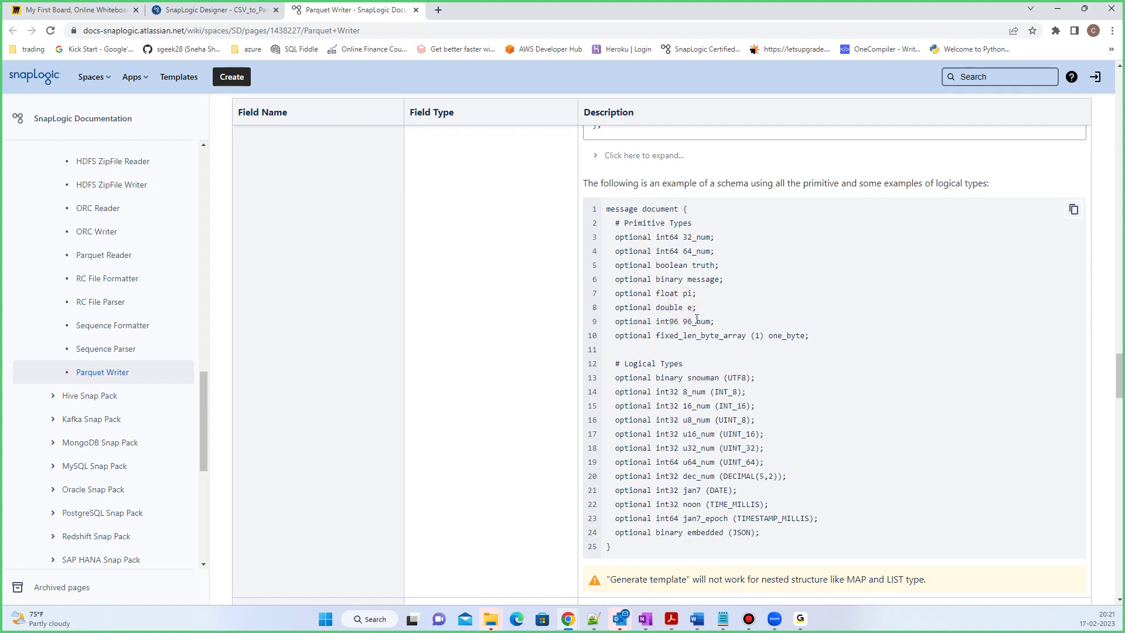
# Review the primitive types block and compare its optional keyword with the required keyword on the person schema's height field
pyautogui.scroll(-1, 725, 370)
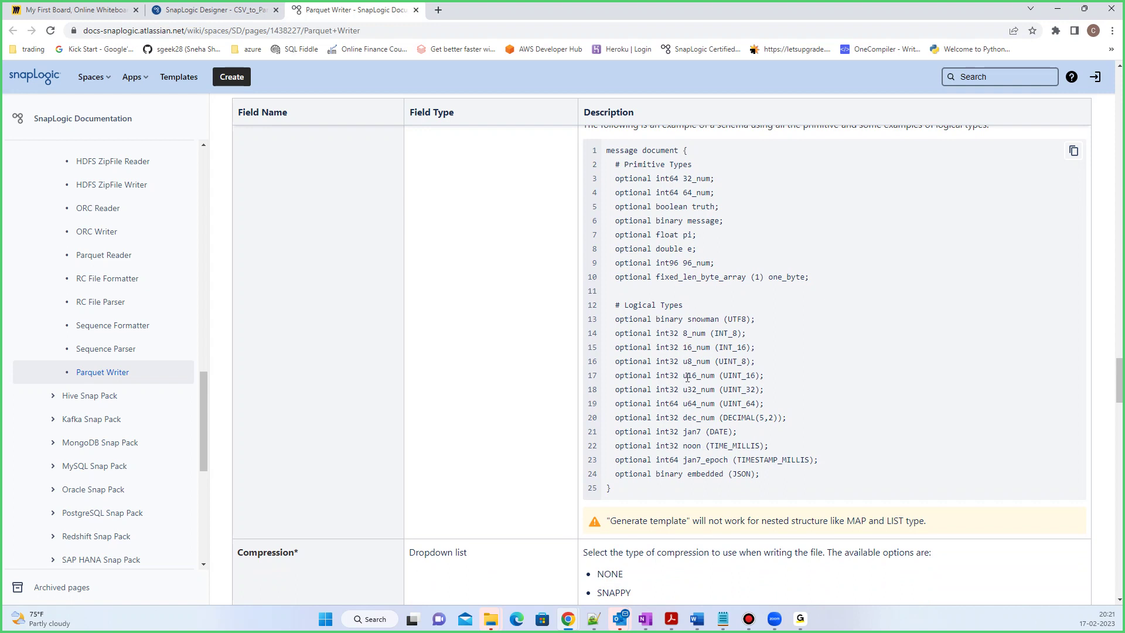
pyautogui.scroll(1, 688, 378)
pyautogui.moveTo(670, 224); pyautogui.dragTo(664, 335)
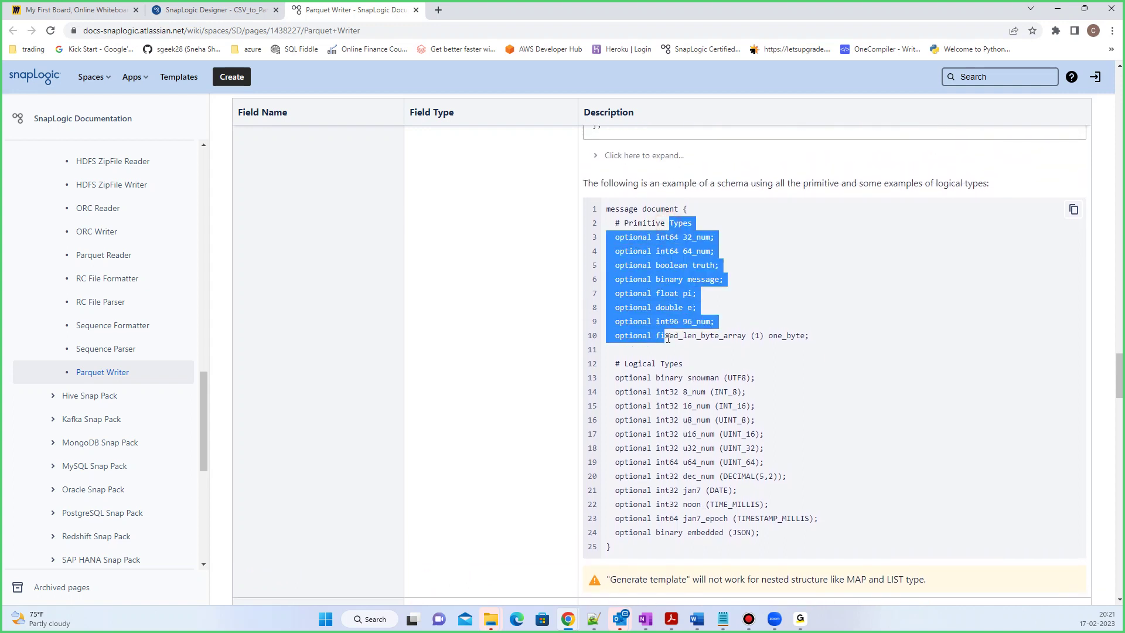
pyautogui.scroll(2, 668, 338)
pyautogui.scroll(1, 627, 235)
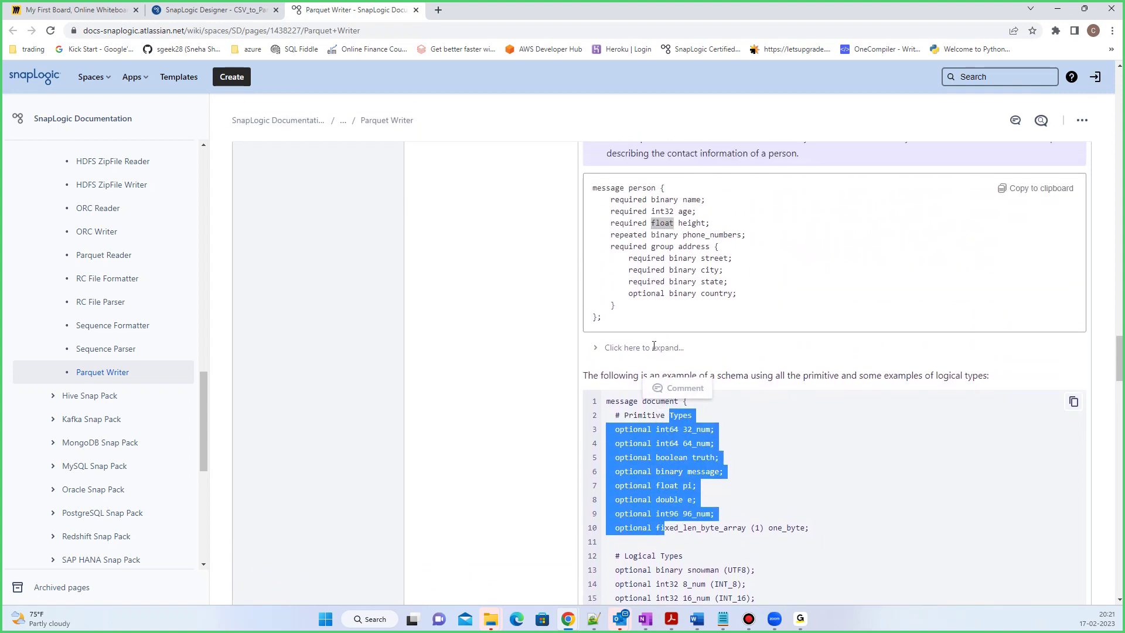
pyautogui.doubleClick(625, 223)
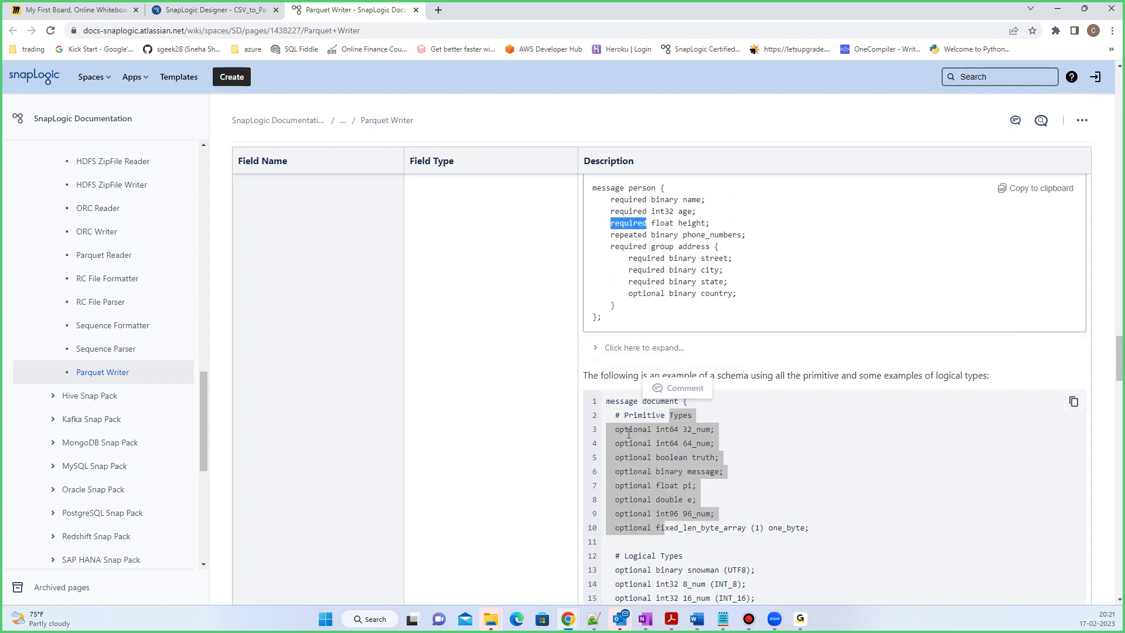
pyautogui.click(627, 432)
pyautogui.doubleClick(630, 431)
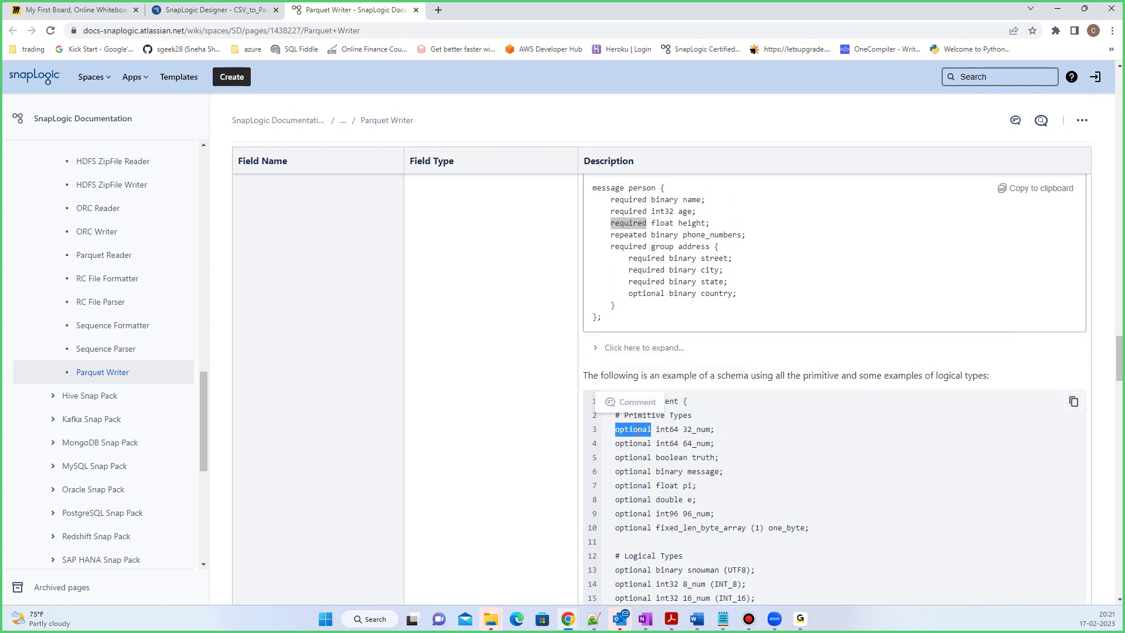
pyautogui.click(642, 427)
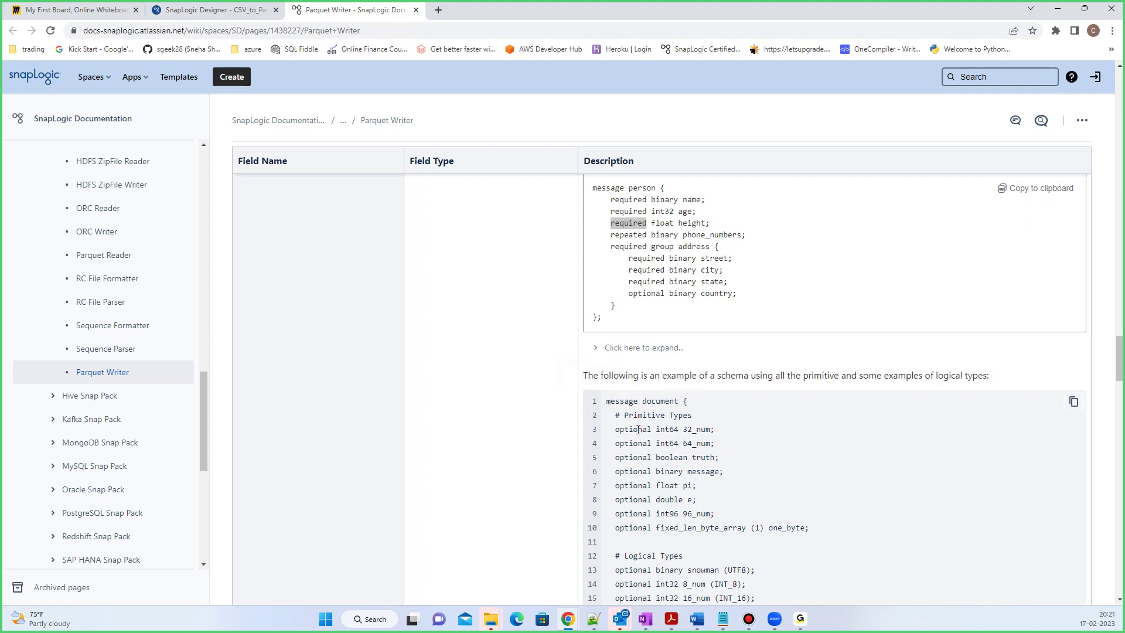
pyautogui.doubleClick(642, 428)
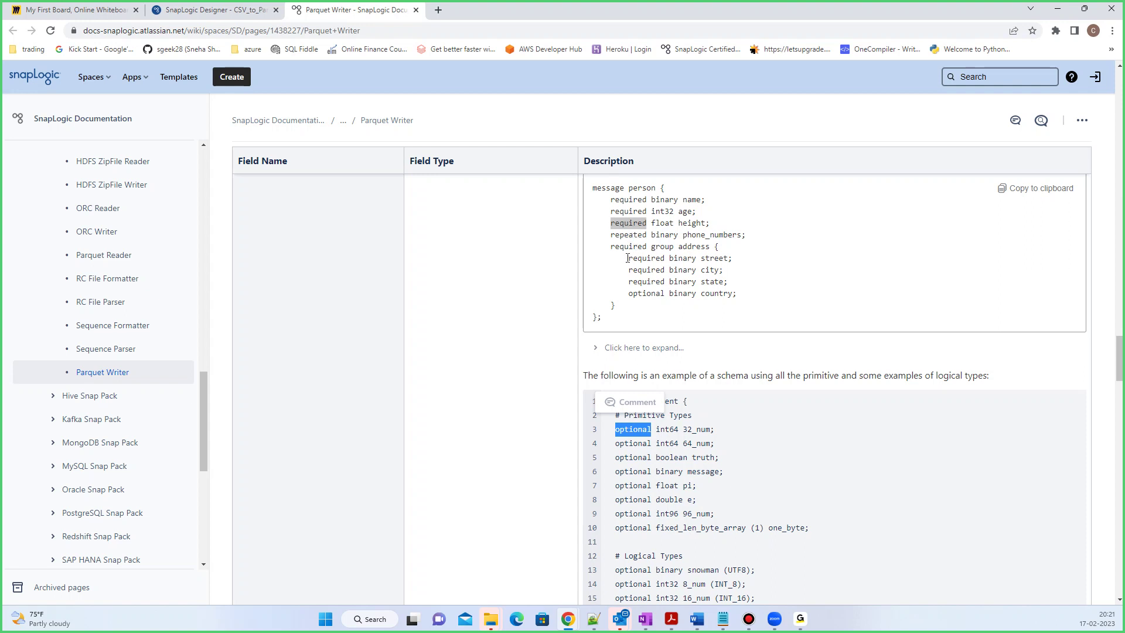
# Examine the type and name of the person schema's height field and the optional keyword on its country field
pyautogui.doubleClick(656, 223)
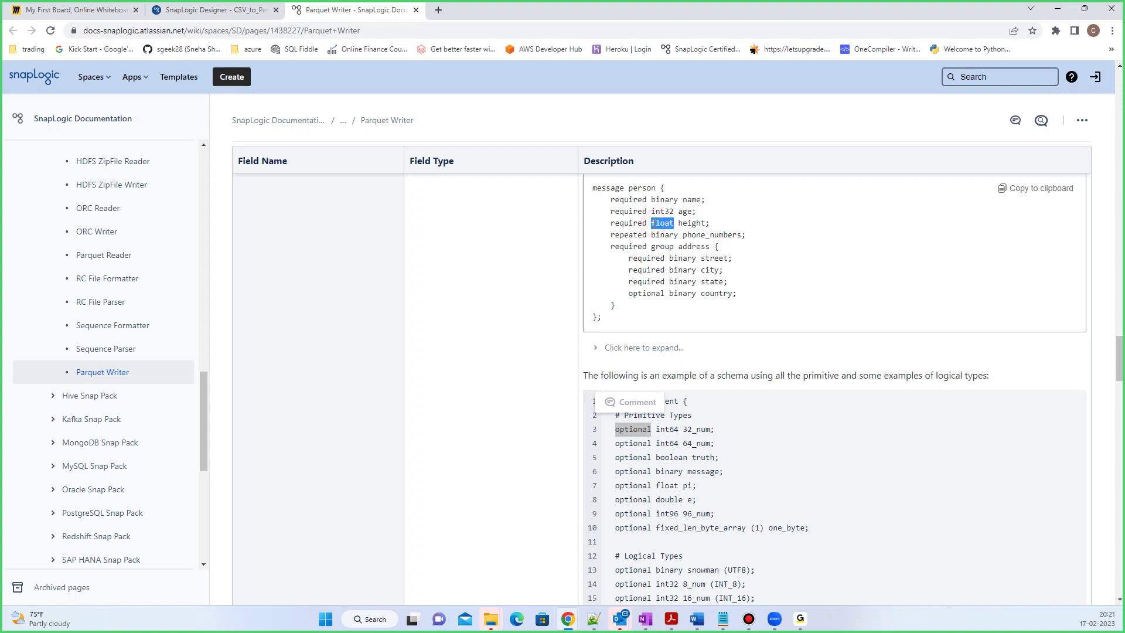
pyautogui.doubleClick(684, 226)
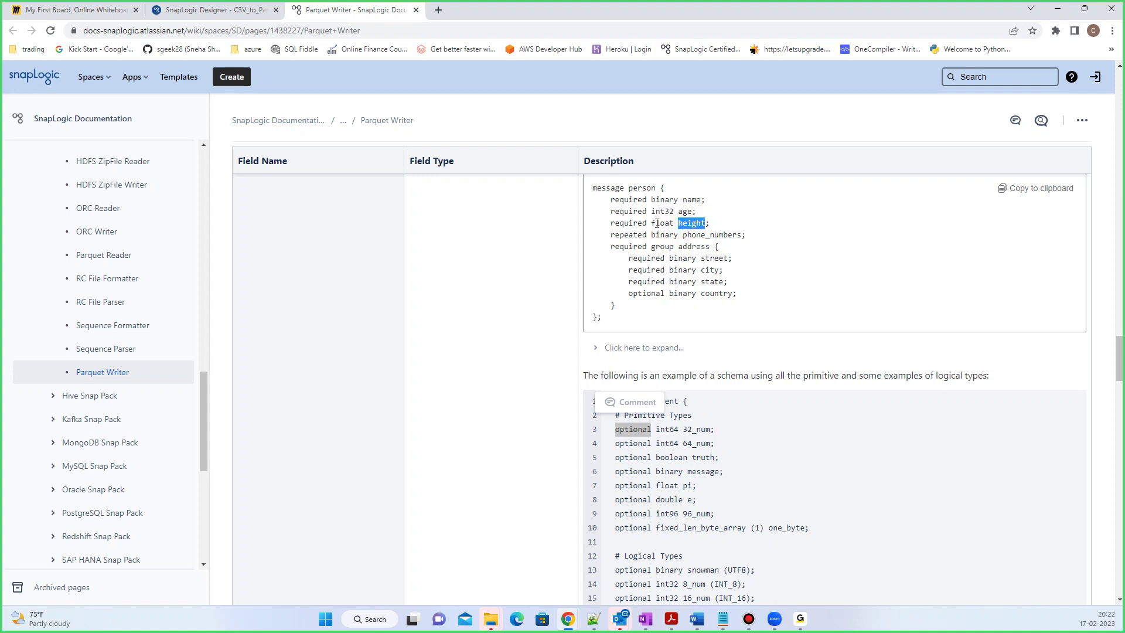
pyautogui.doubleClick(657, 224)
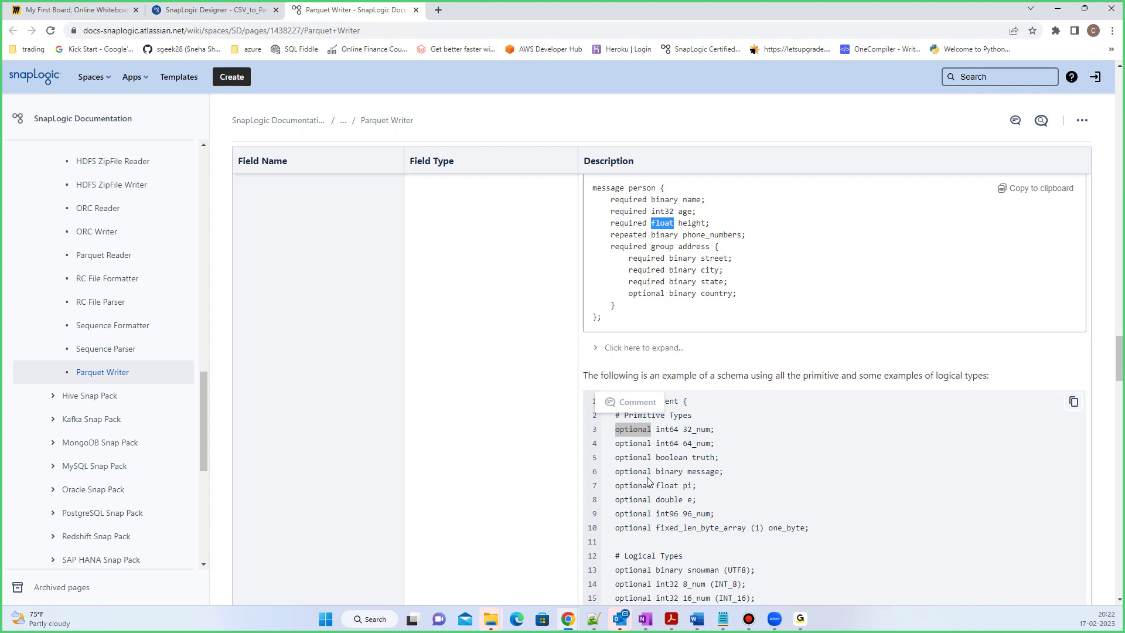
pyautogui.scroll(-1, 679, 445)
pyautogui.scroll(1, 656, 246)
pyautogui.doubleClick(647, 293)
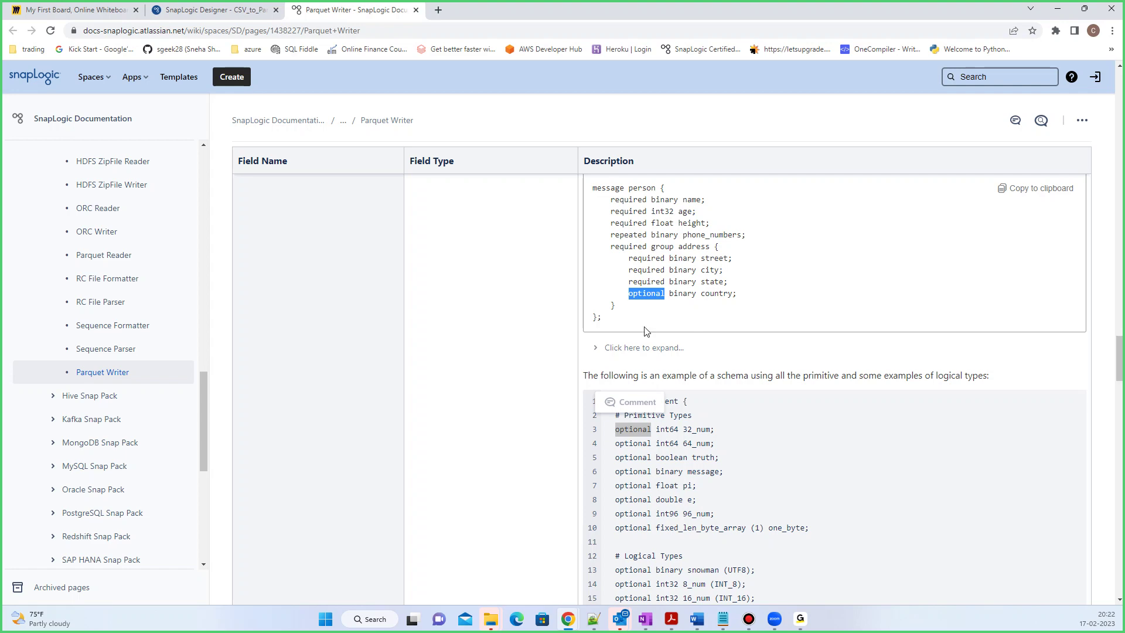
pyautogui.scroll(-1, 630, 333)
pyautogui.scroll(-1, 631, 374)
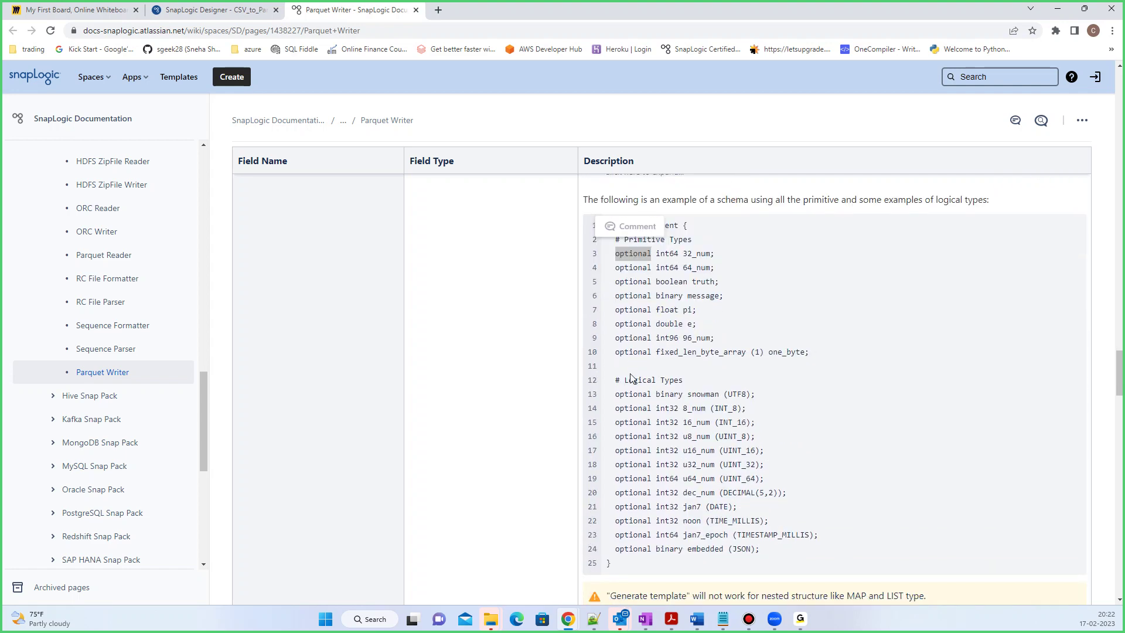
pyautogui.scroll(2, 631, 374)
pyautogui.scroll(3, 631, 374)
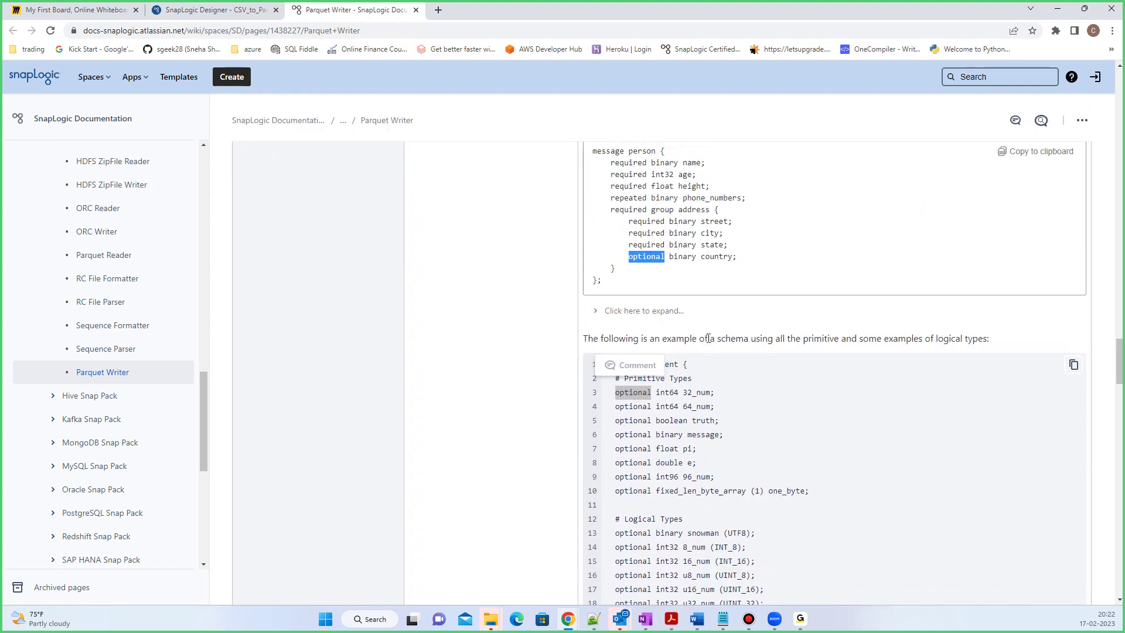
# Find the Compression field in the Parquet Writer settings table and read its field type and description
pyautogui.scroll(-3, 687, 403)
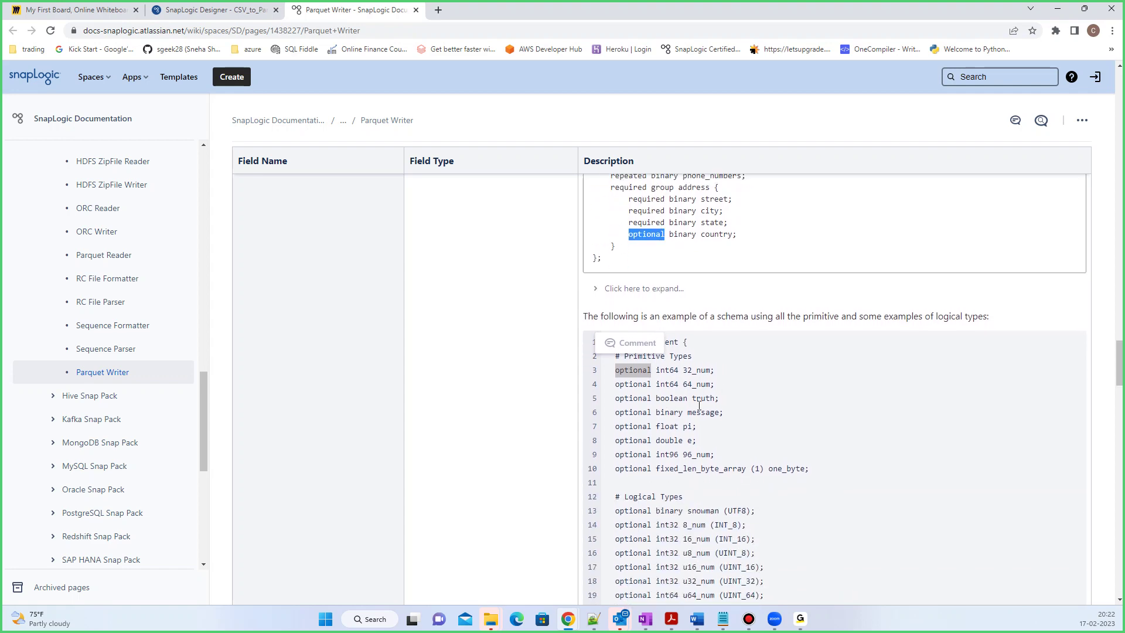
pyautogui.scroll(-5, 687, 403)
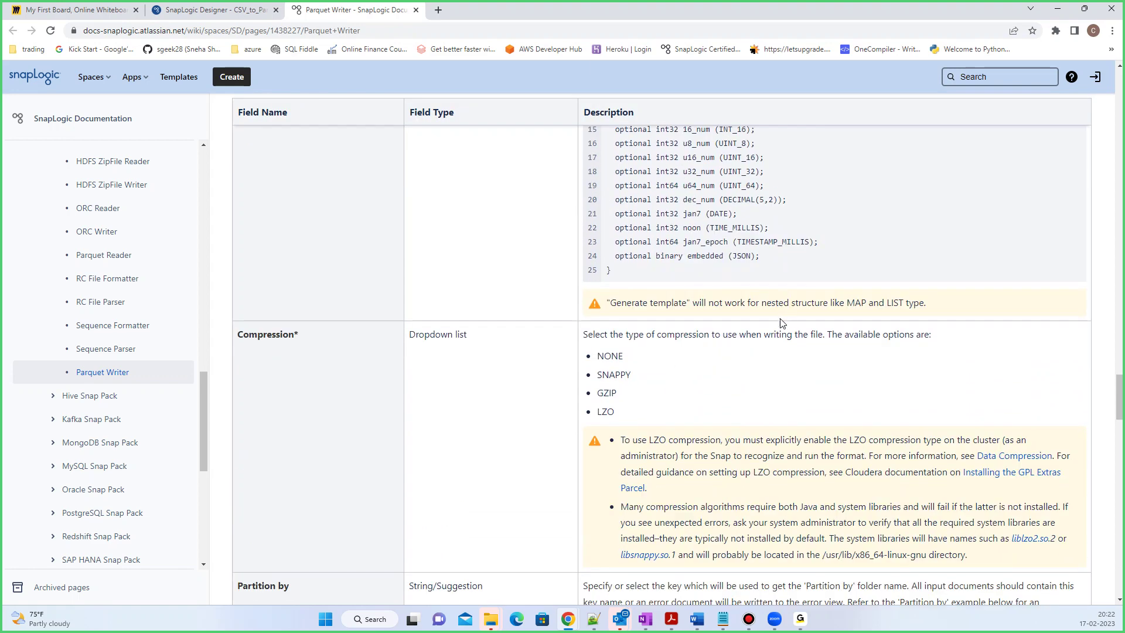
pyautogui.scroll(-1, 729, 350)
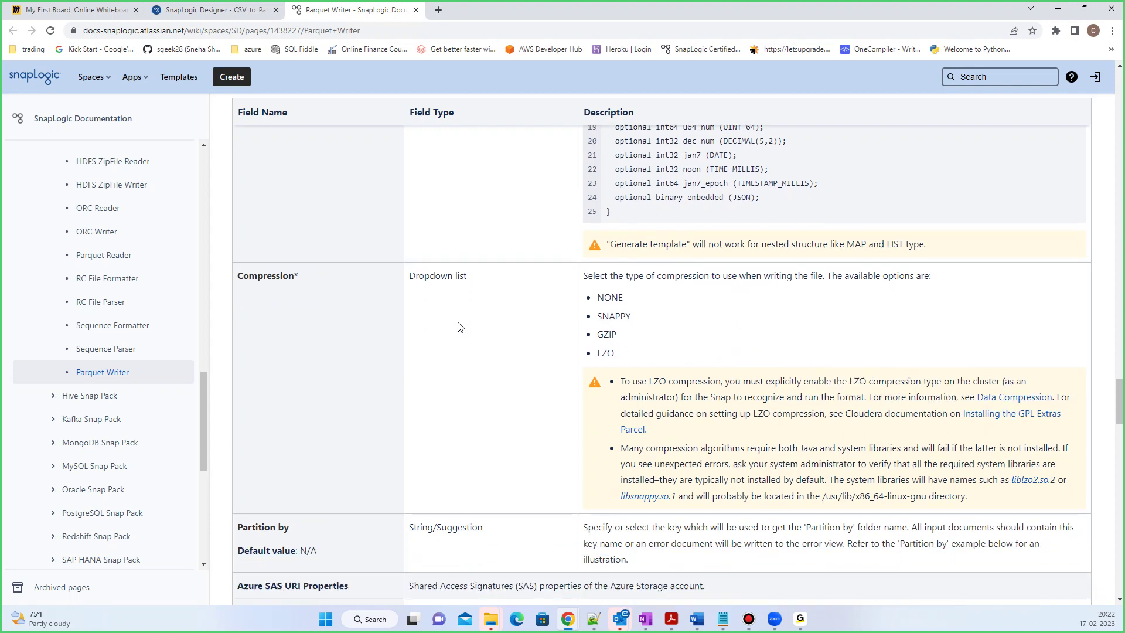
pyautogui.moveTo(235, 275); pyautogui.dragTo(299, 276)
pyautogui.moveTo(525, 291); pyautogui.dragTo(940, 276)
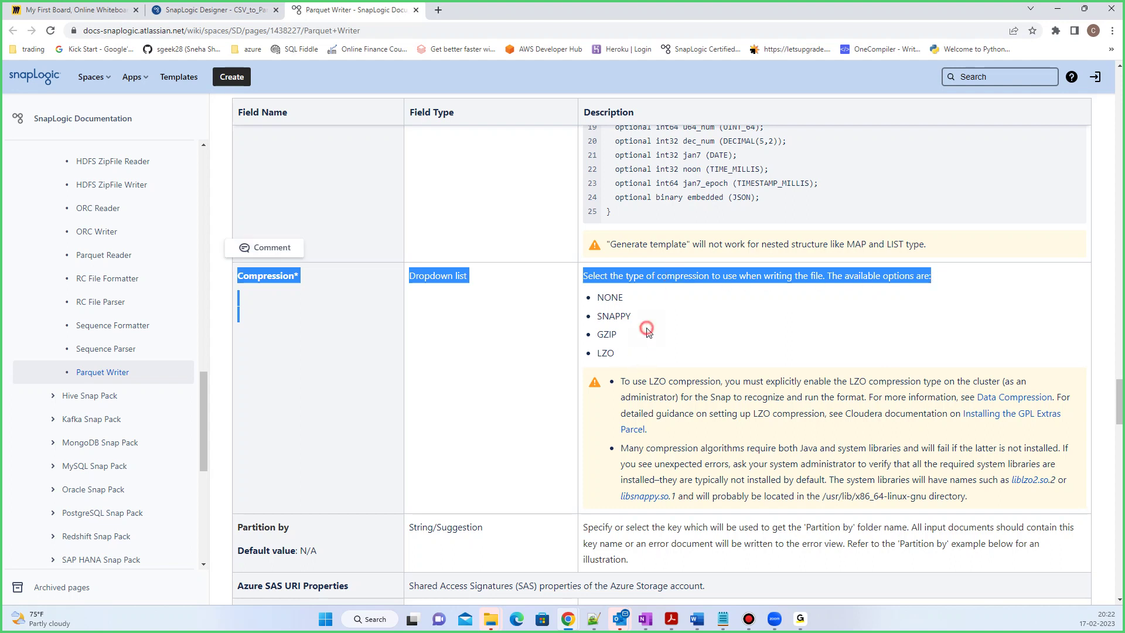
pyautogui.click(608, 295)
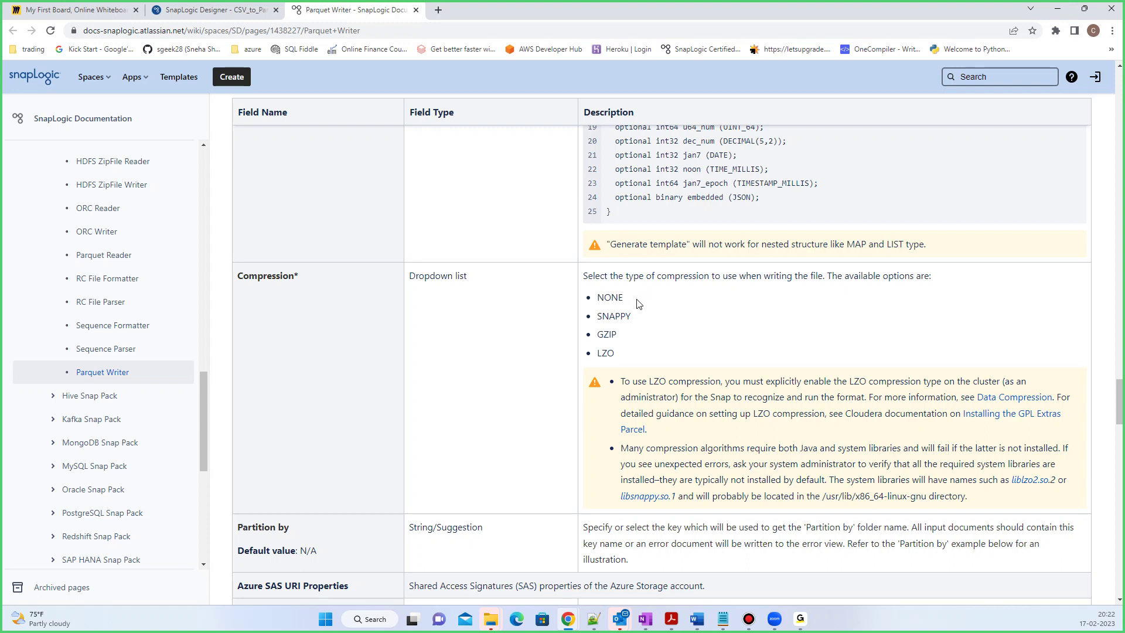
# Examine the NONE and GZIP entries among the Compression field's available options
pyautogui.moveTo(626, 298); pyautogui.dragTo(594, 300)
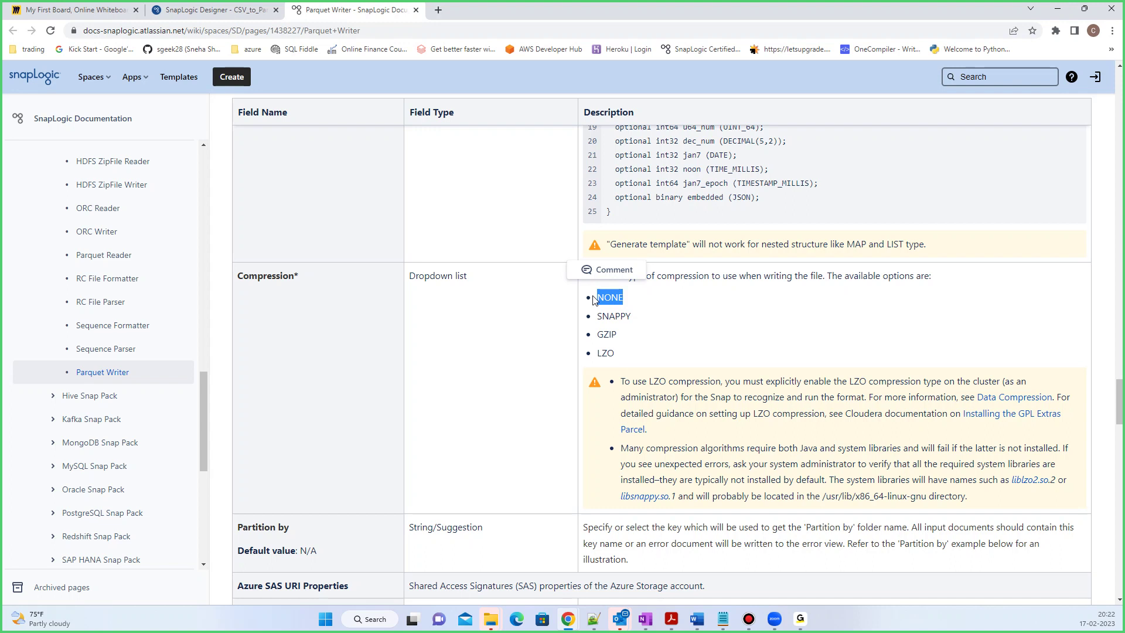
pyautogui.click(593, 306)
pyautogui.moveTo(622, 353); pyautogui.dragTo(599, 338)
pyautogui.click(626, 354)
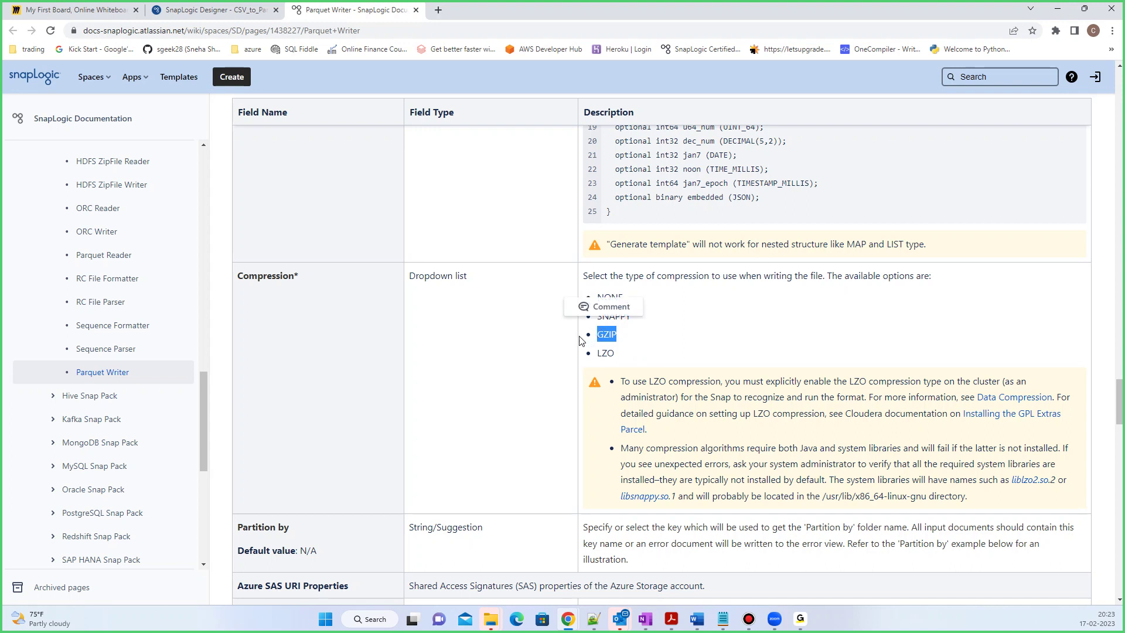
pyautogui.click(621, 341)
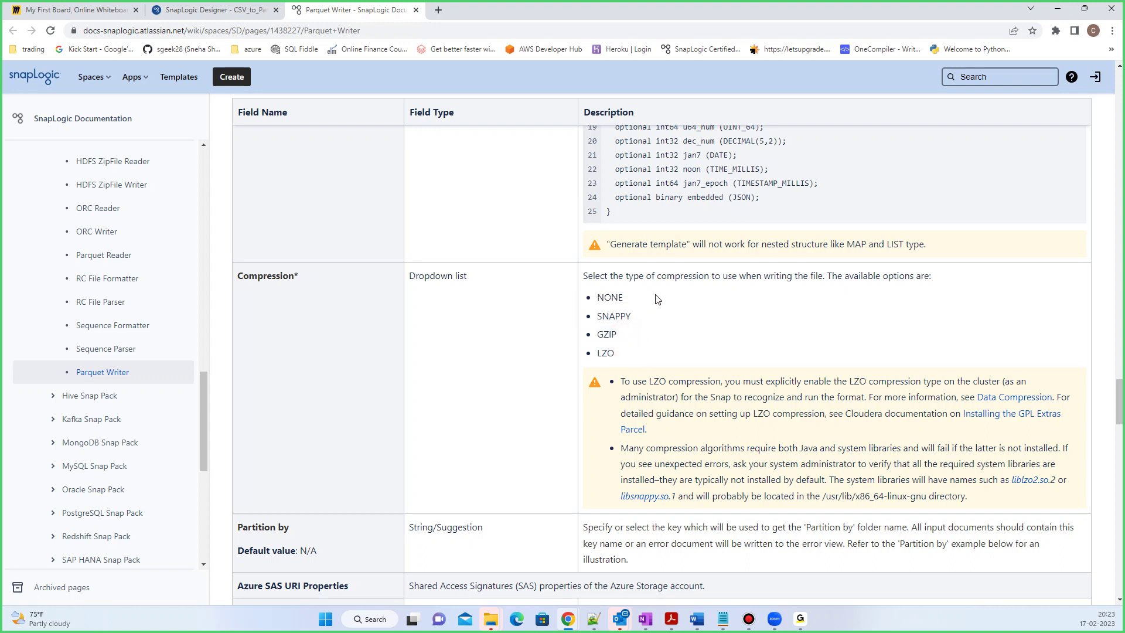
# Compare the NONE option with the SNAPPY option in the Compression field's description
pyautogui.moveTo(625, 297); pyautogui.dragTo(596, 298)
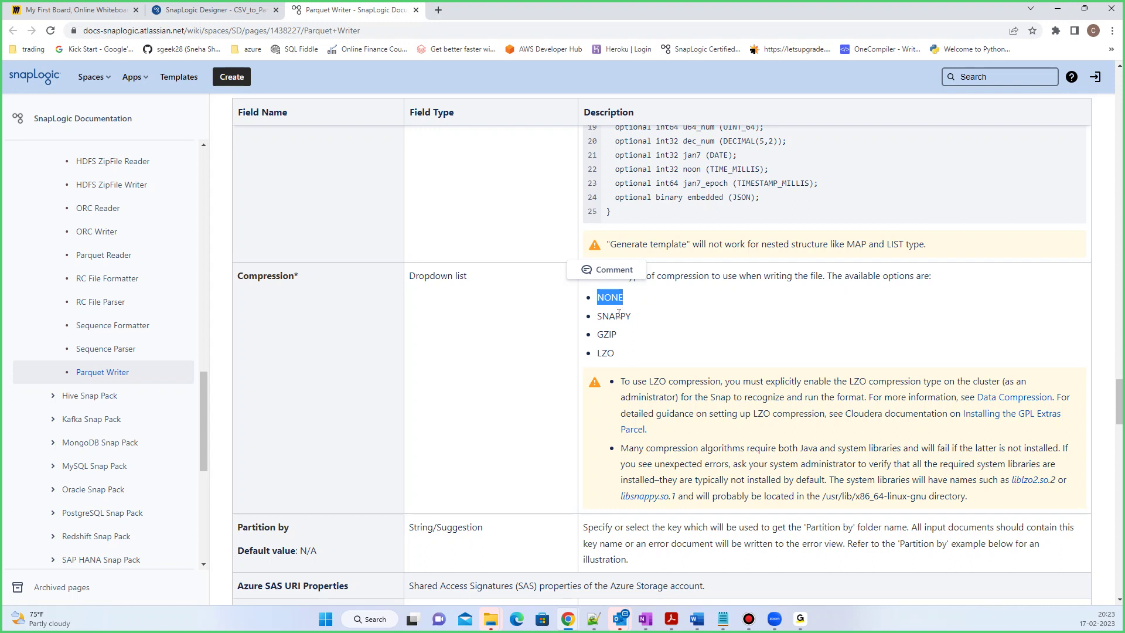
pyautogui.moveTo(631, 316); pyautogui.dragTo(597, 319)
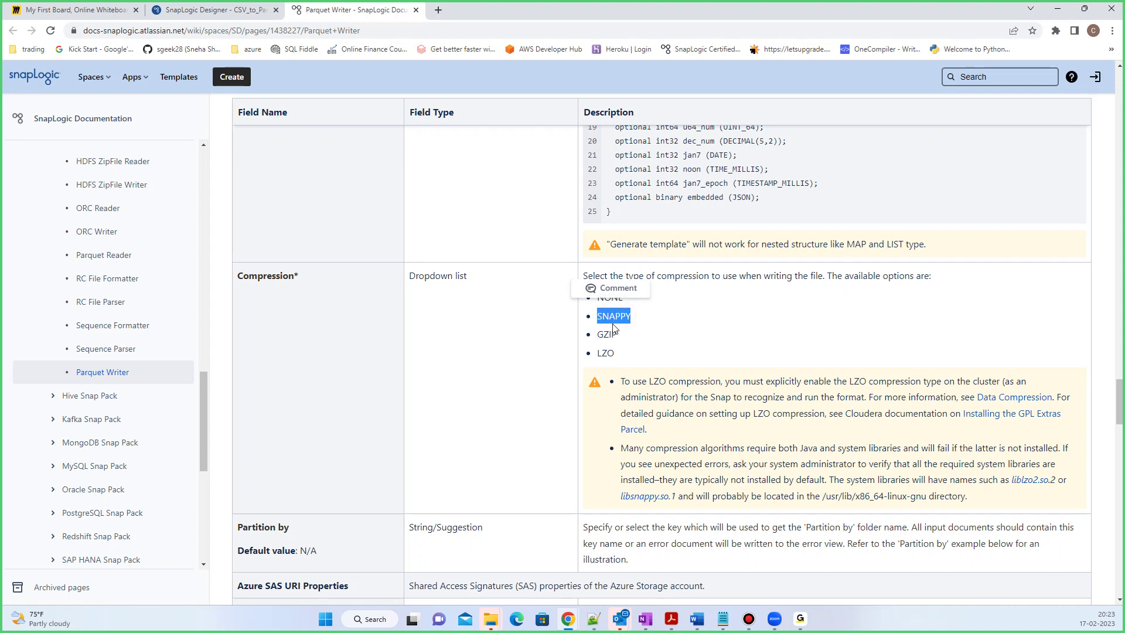
pyautogui.click(610, 356)
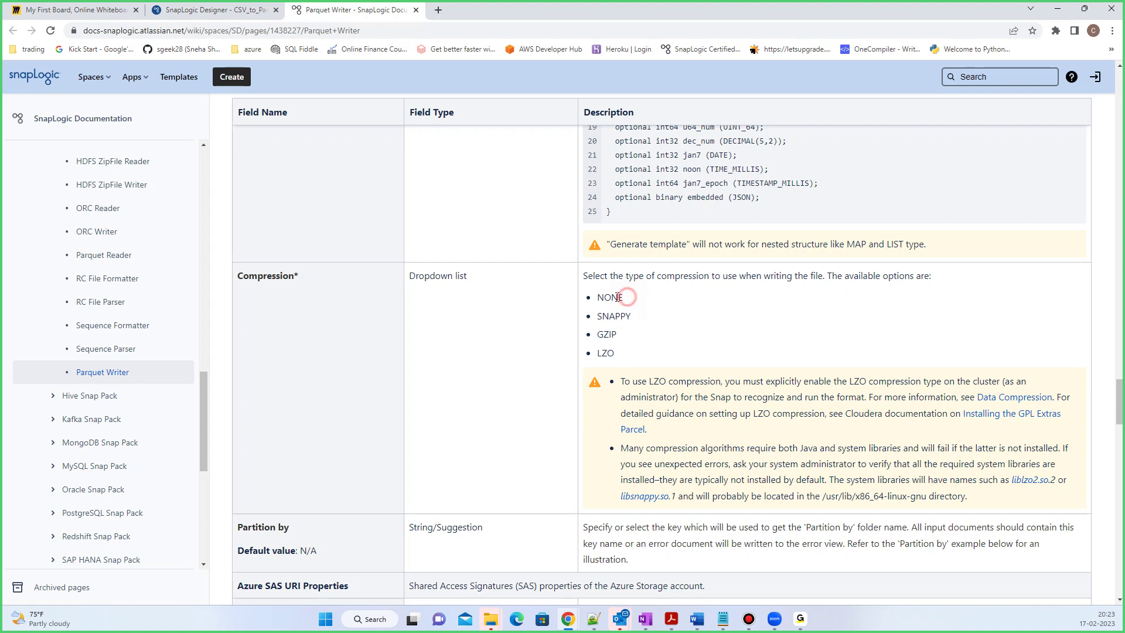
pyautogui.moveTo(625, 297); pyautogui.dragTo(597, 297)
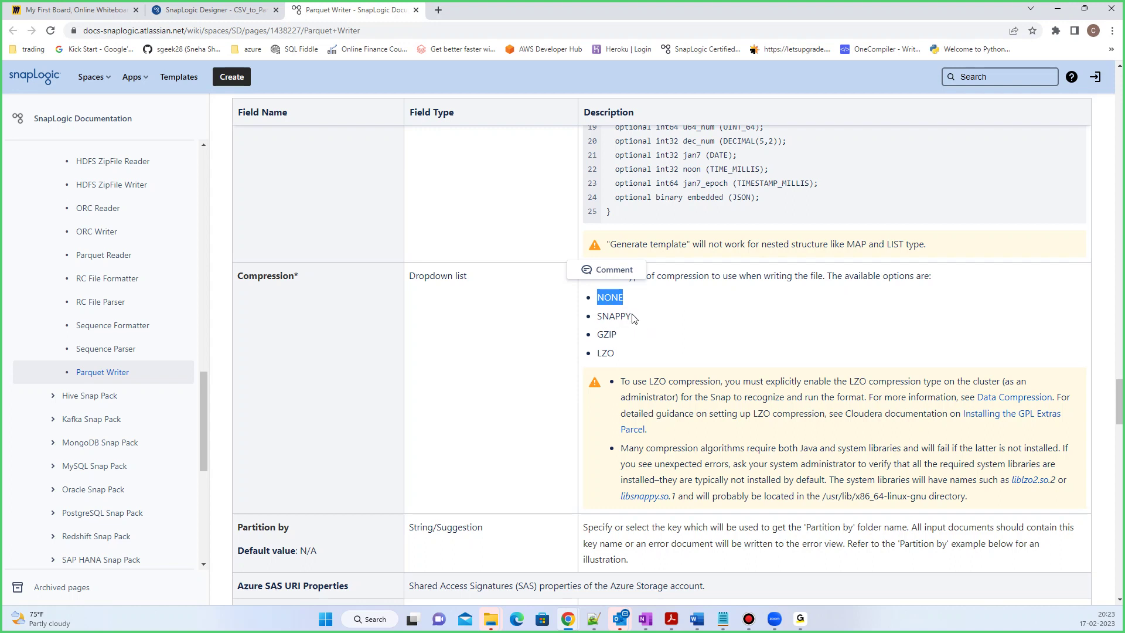
pyautogui.moveTo(632, 316); pyautogui.dragTo(599, 330)
pyautogui.click(632, 358)
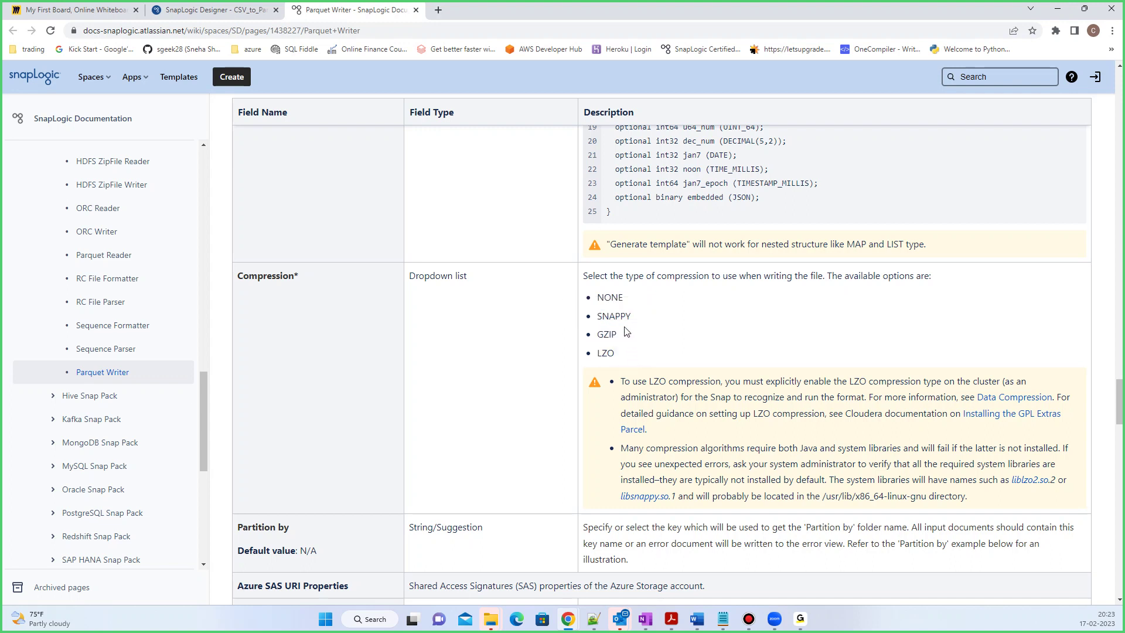
# Review the complete list of Compression options from NONE through LZO
pyautogui.moveTo(599, 295); pyautogui.dragTo(625, 352)
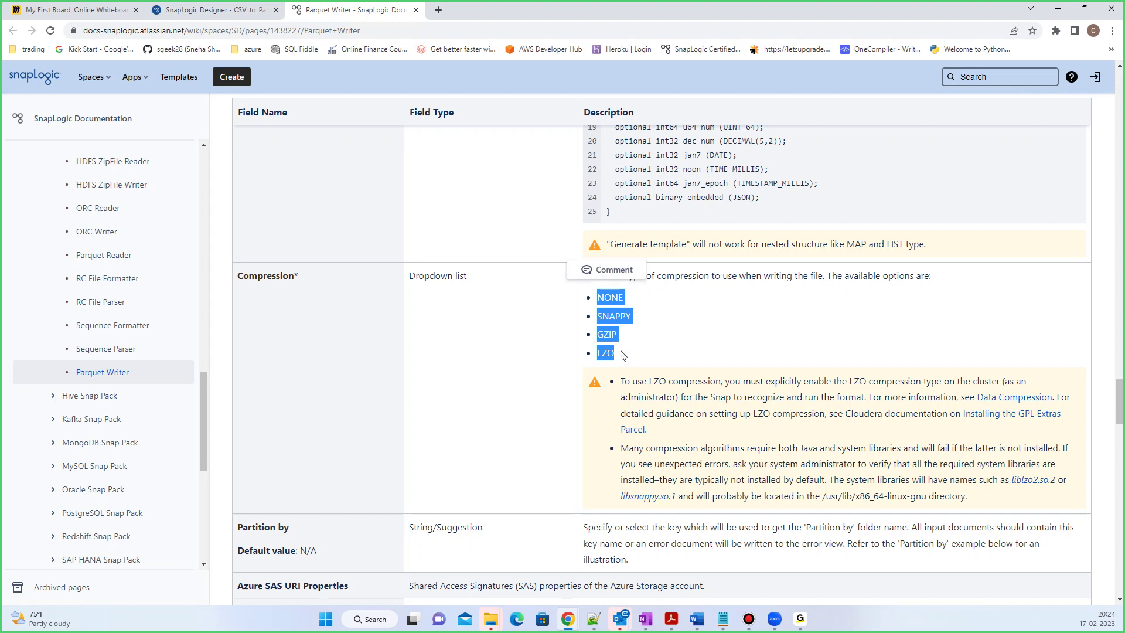
pyautogui.click(621, 351)
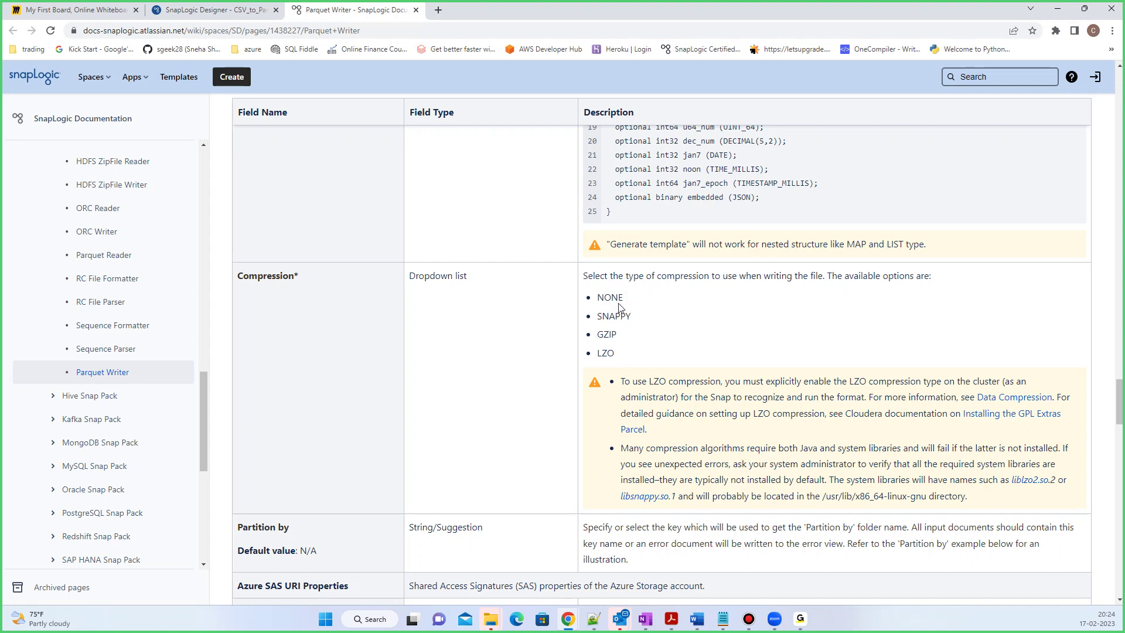
pyautogui.moveTo(620, 360); pyautogui.dragTo(595, 300)
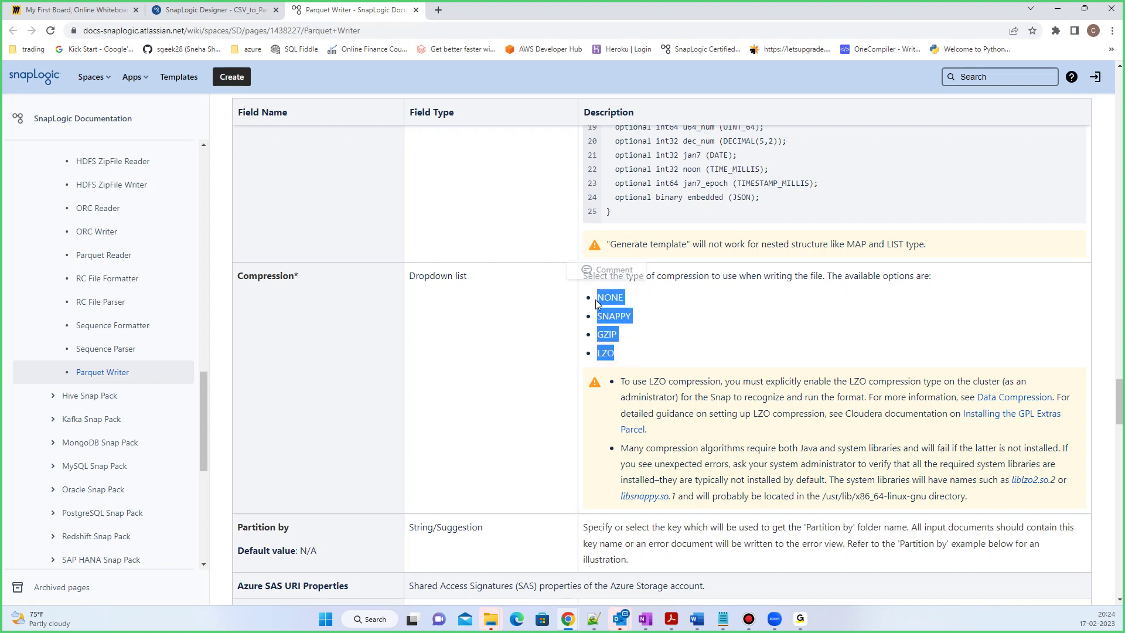
pyautogui.click(636, 318)
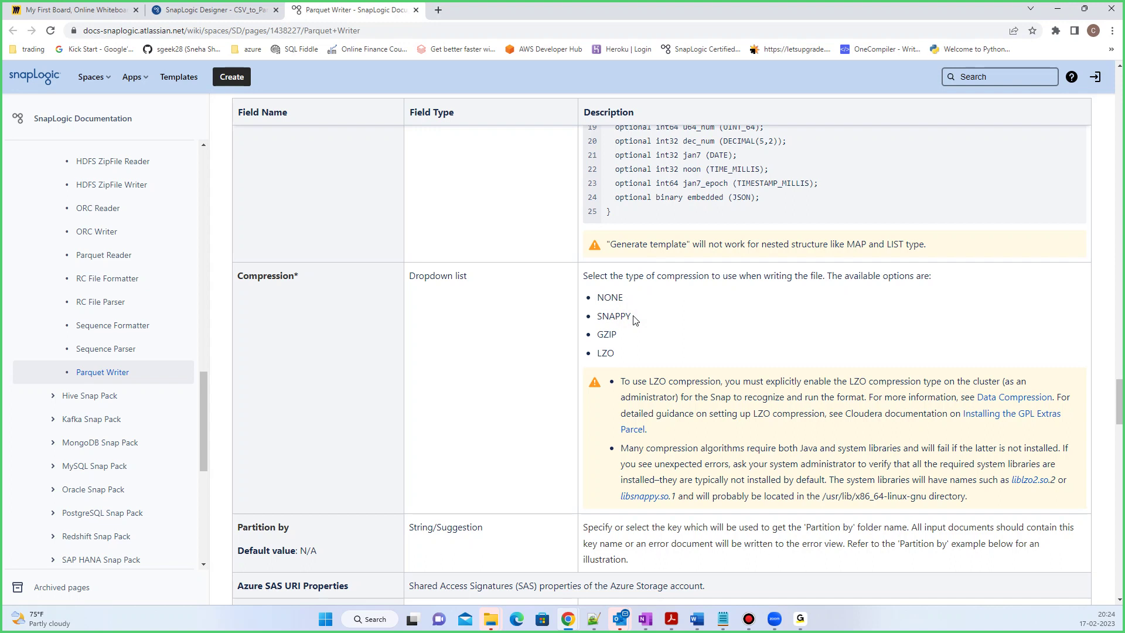
# Examine the SNAPPY and GZIP compression options individually
pyautogui.moveTo(634, 318); pyautogui.dragTo(594, 317)
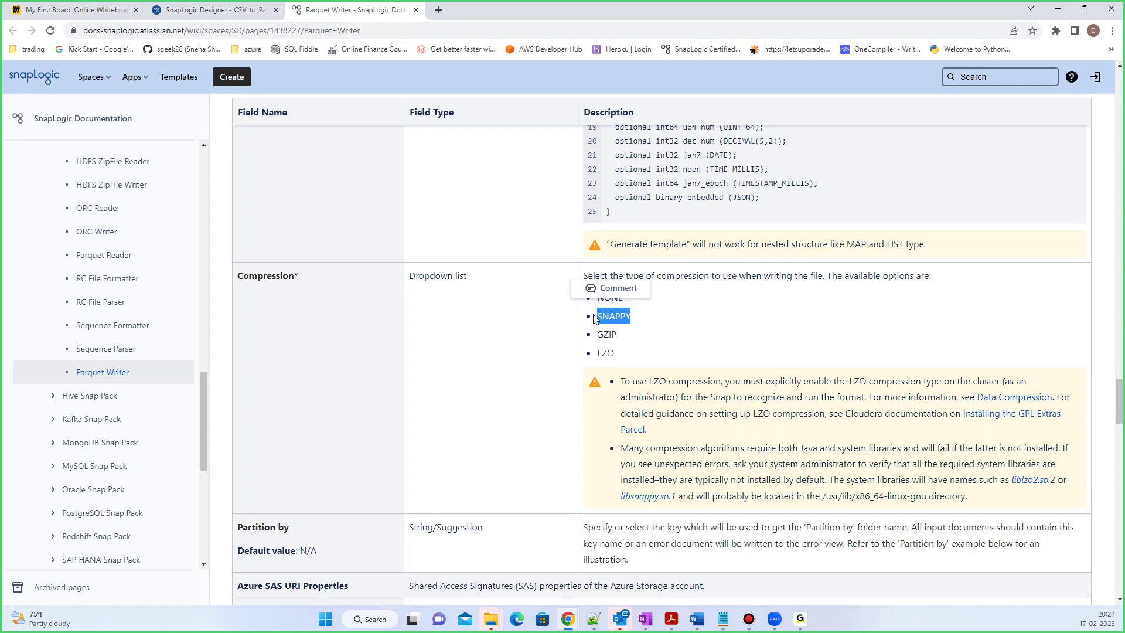
pyautogui.click(635, 322)
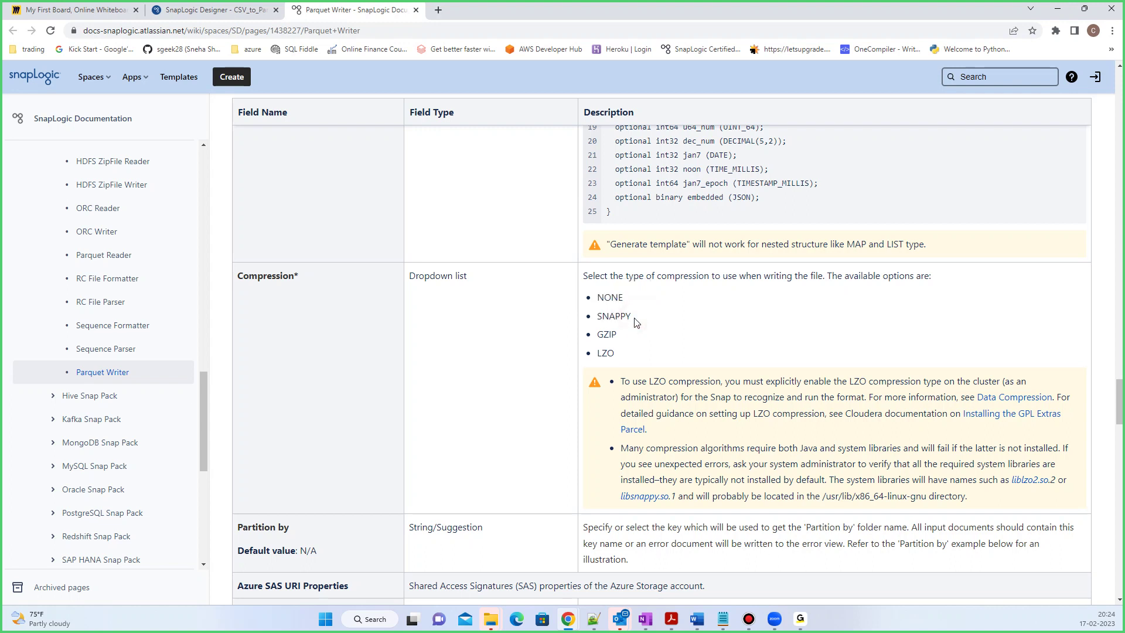
pyautogui.moveTo(633, 318); pyautogui.dragTo(599, 317)
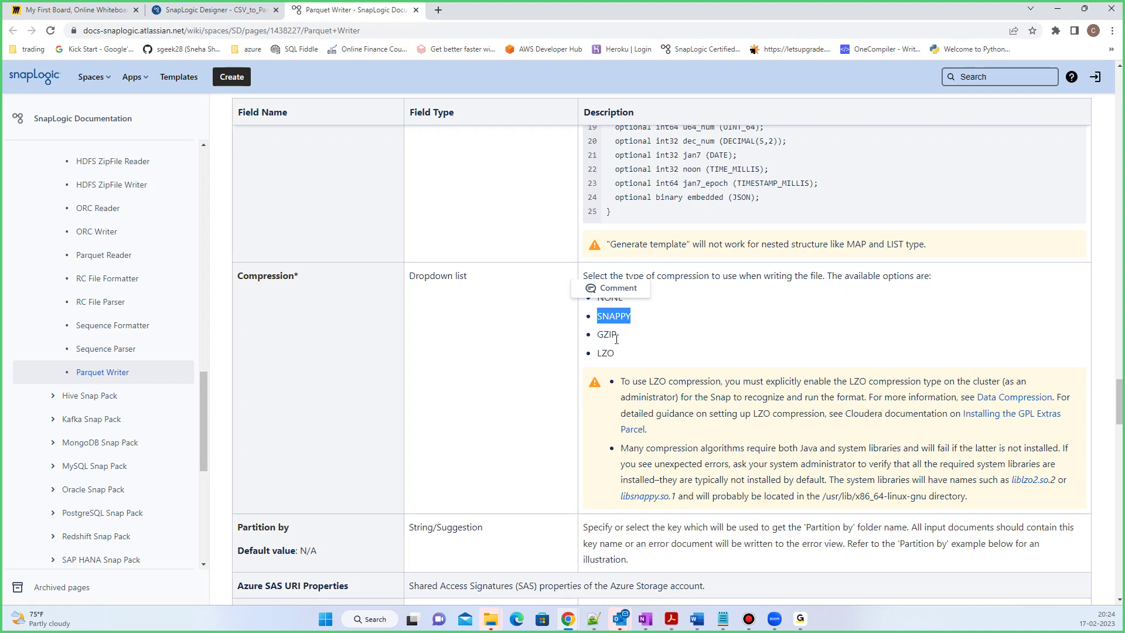
pyautogui.moveTo(618, 335); pyautogui.dragTo(597, 335)
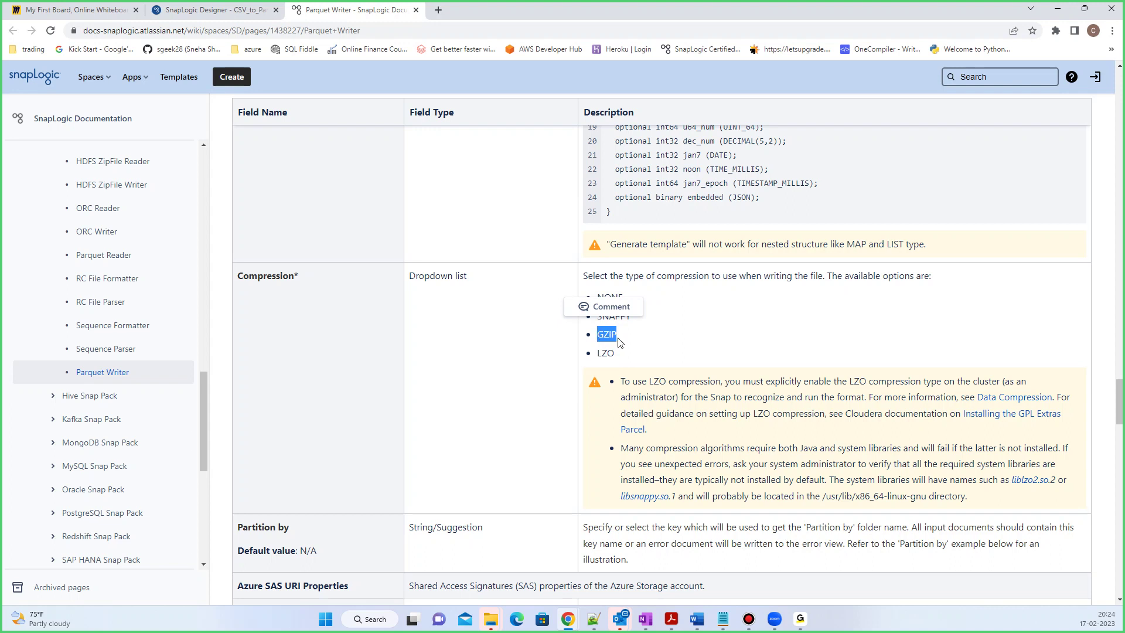
pyautogui.click(618, 336)
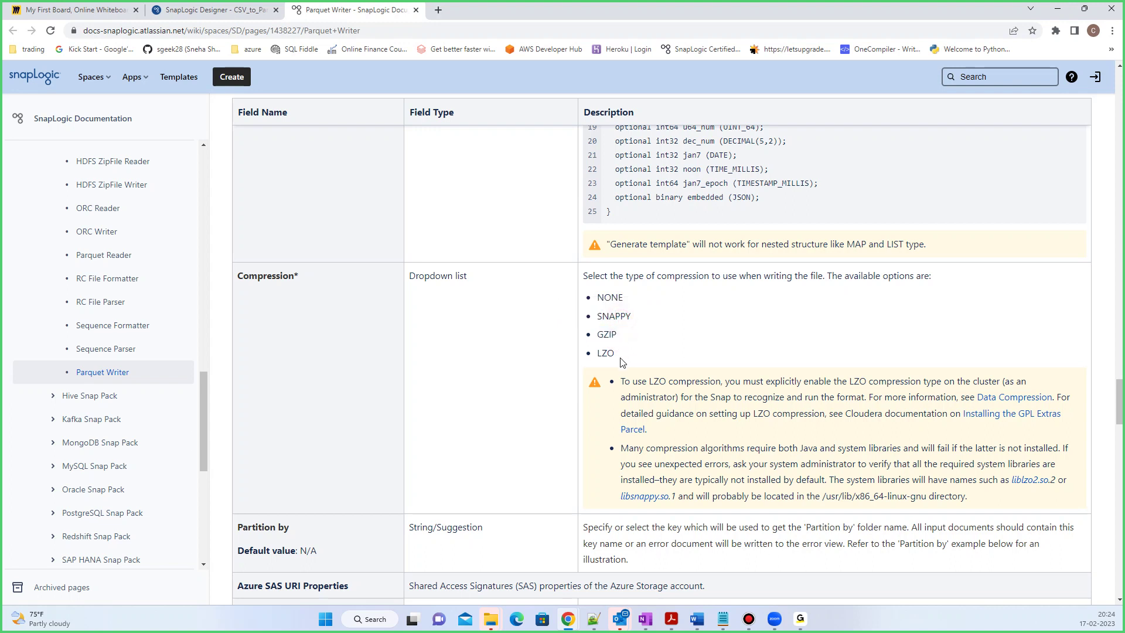
# Review SNAPPY, GZIP and LZO together as the options that compress the written file
pyautogui.moveTo(622, 360); pyautogui.dragTo(596, 315)
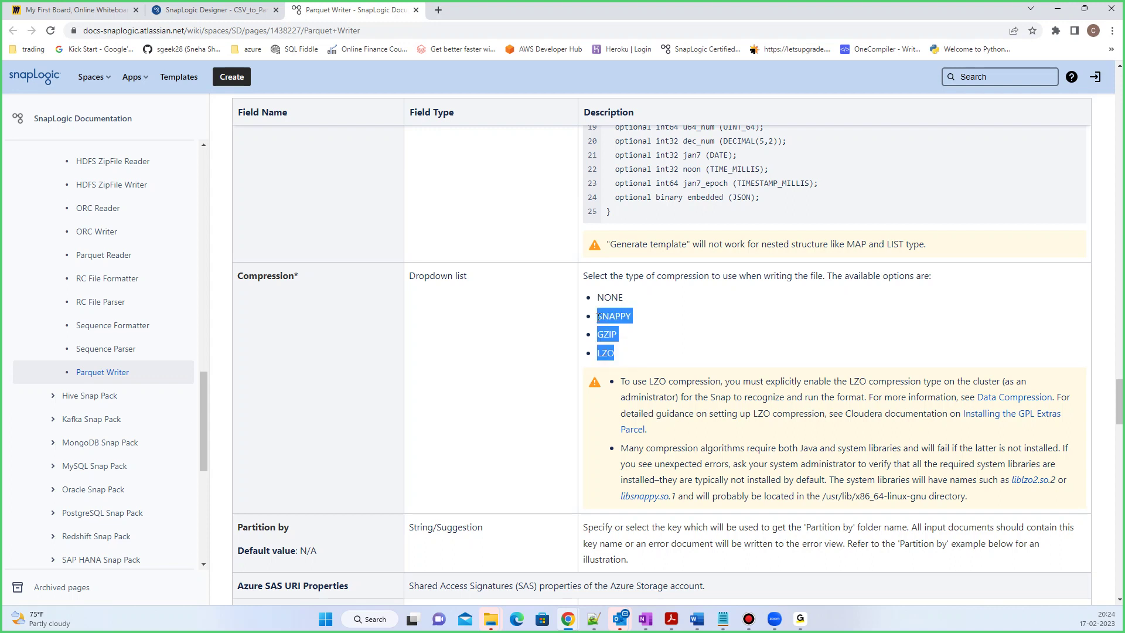
pyautogui.click(623, 361)
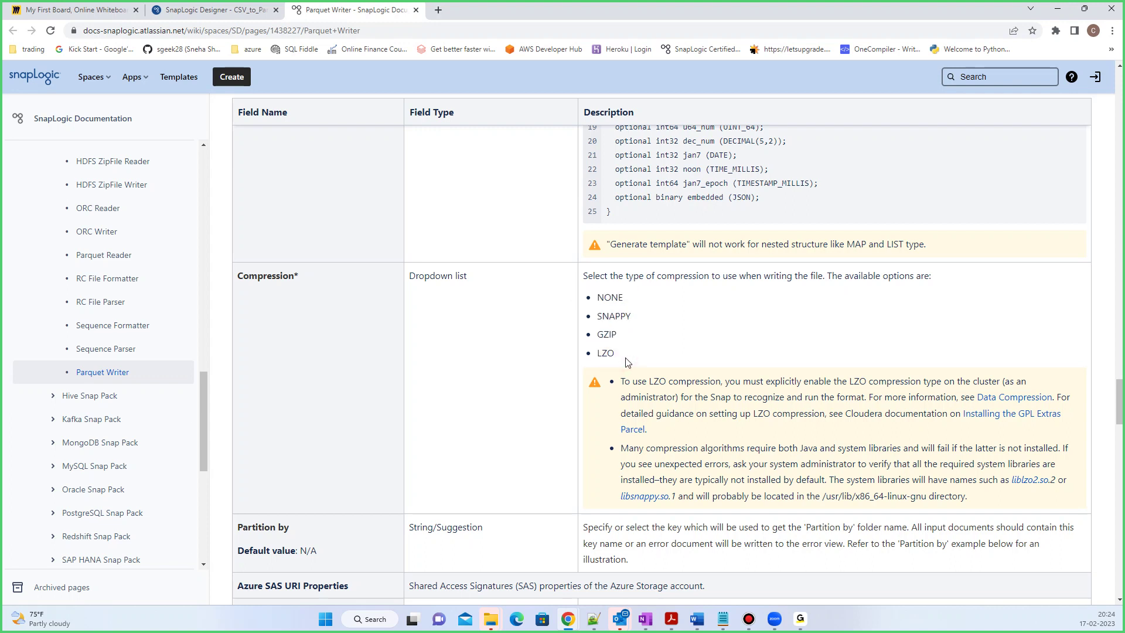
pyautogui.click(617, 353)
pyautogui.moveTo(592, 314); pyautogui.dragTo(593, 315)
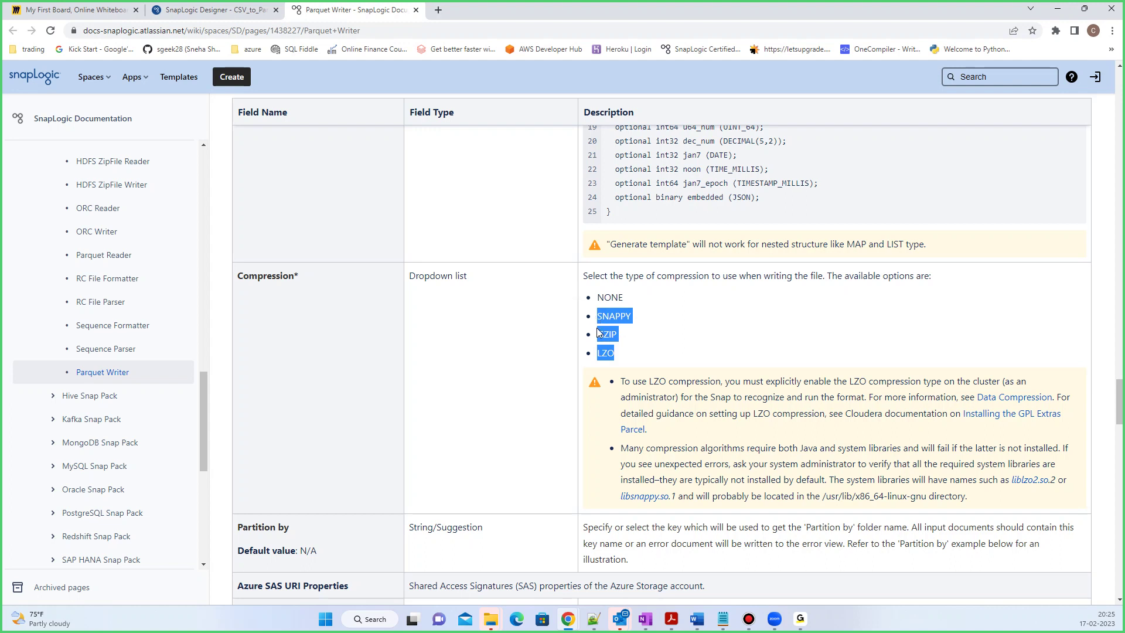
pyautogui.click(623, 353)
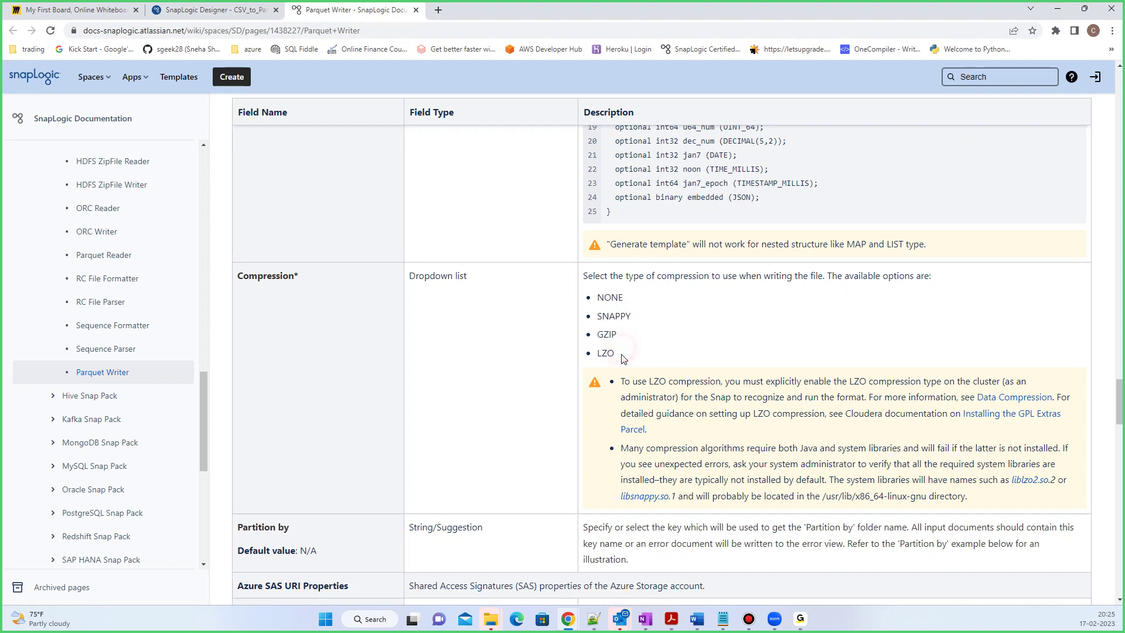
pyautogui.moveTo(623, 353); pyautogui.dragTo(603, 317)
# Open the Data Compression reference from the LZO note in a new browser tab and switch to it
pyautogui.scroll(-1, 656, 356)
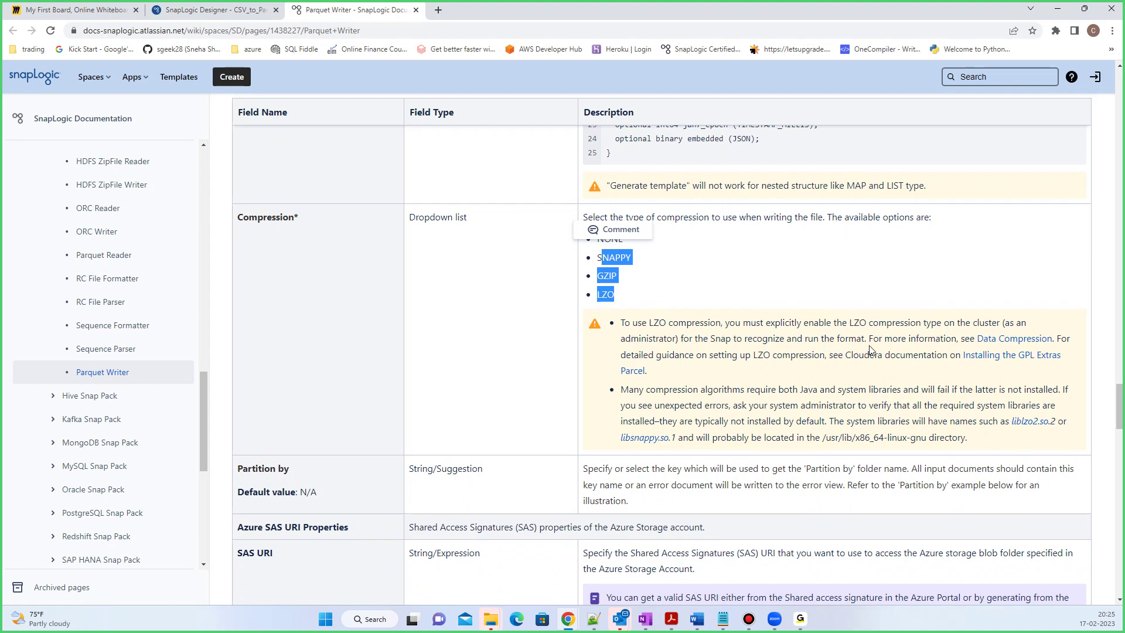
pyautogui.scroll(-1, 728, 349)
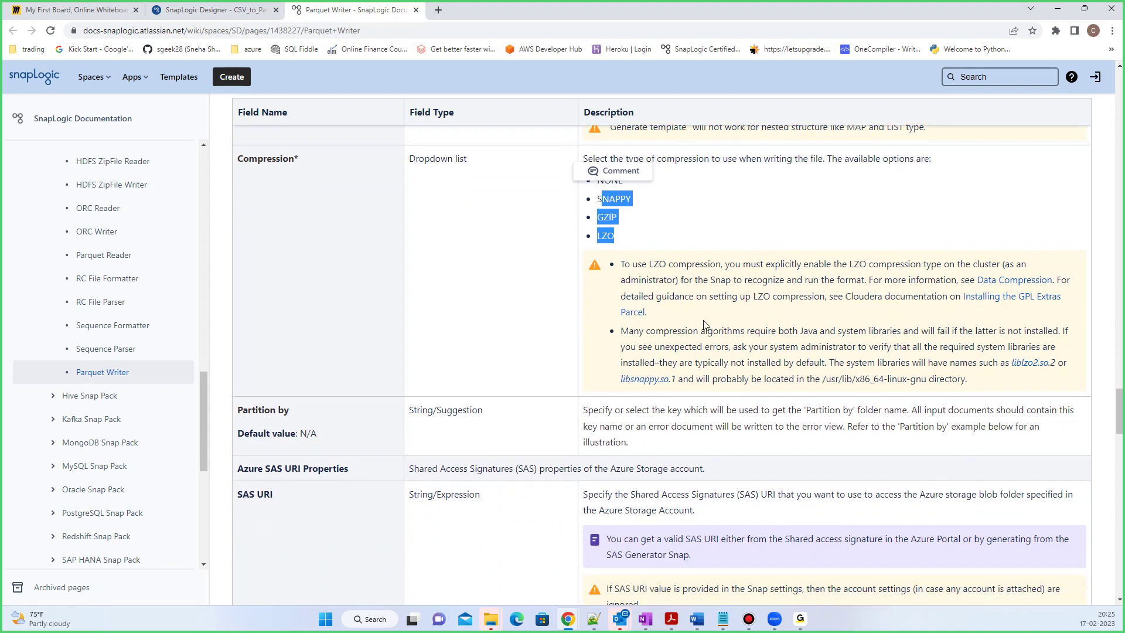
pyautogui.rightClick(996, 281)
pyautogui.click(897, 292)
pyautogui.click(498, 10)
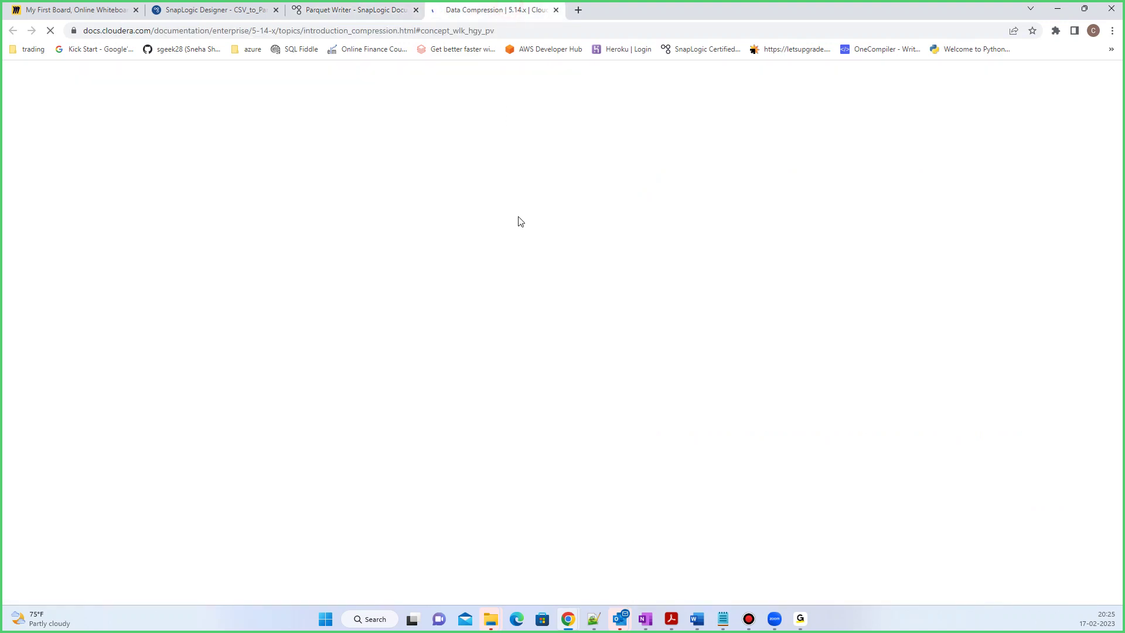
# Examine the gzip and bzip2 codecs under Compression Types in the Cloudera documentation, and return to the Parquet Writer page
pyautogui.scroll(-4, 586, 337)
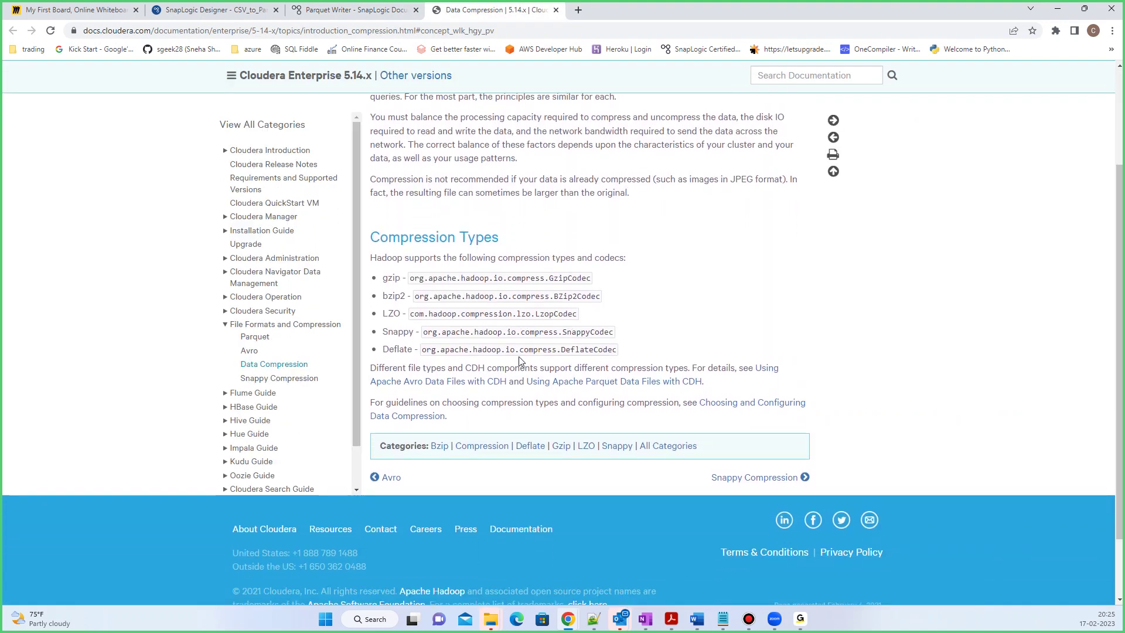
pyautogui.scroll(-1, 504, 402)
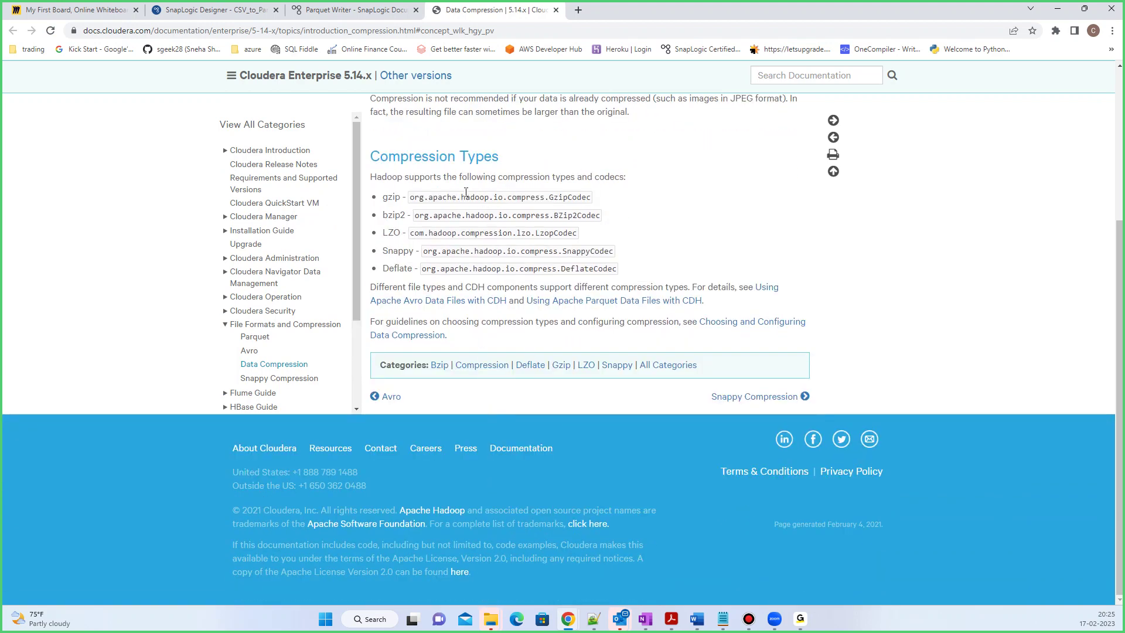
pyautogui.moveTo(450, 195); pyautogui.dragTo(590, 209)
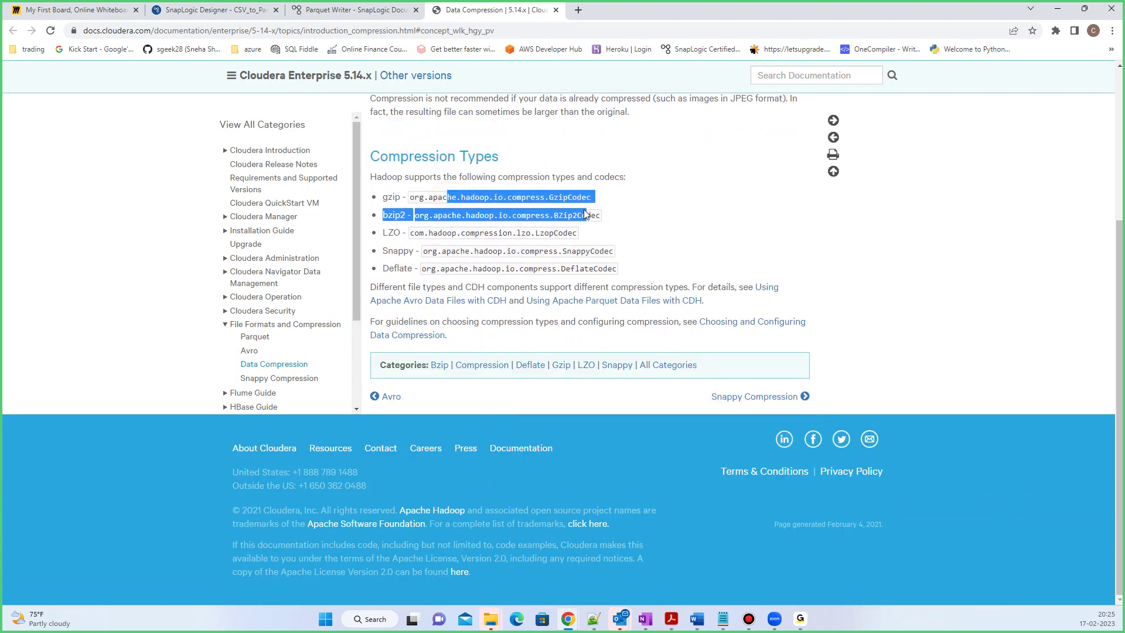
pyautogui.click(615, 220)
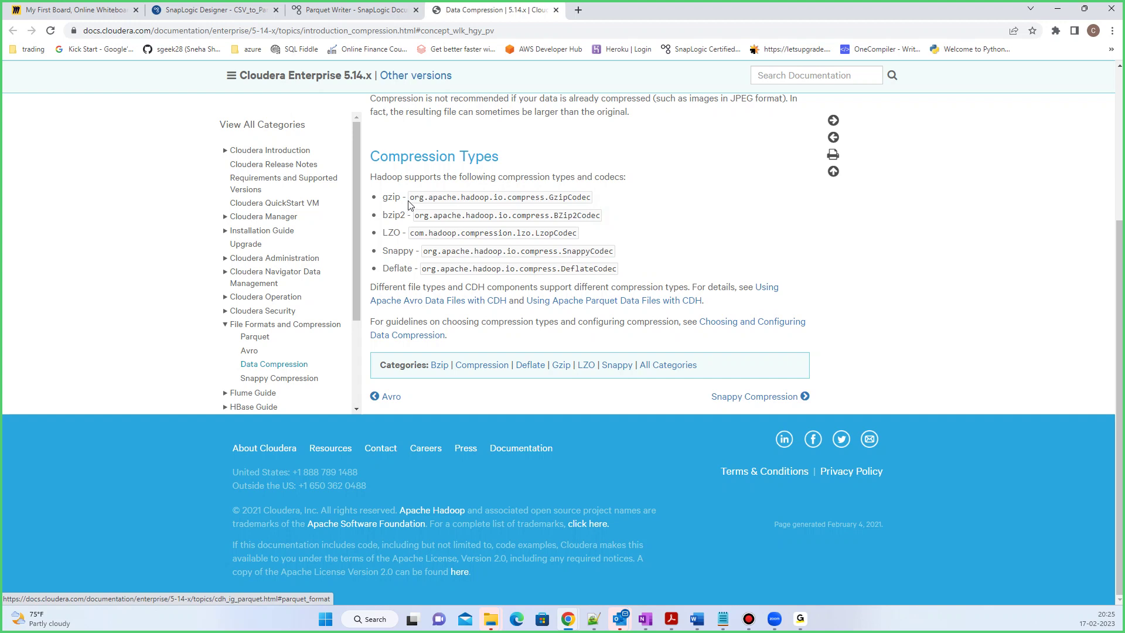
pyautogui.moveTo(410, 196); pyautogui.dragTo(590, 214)
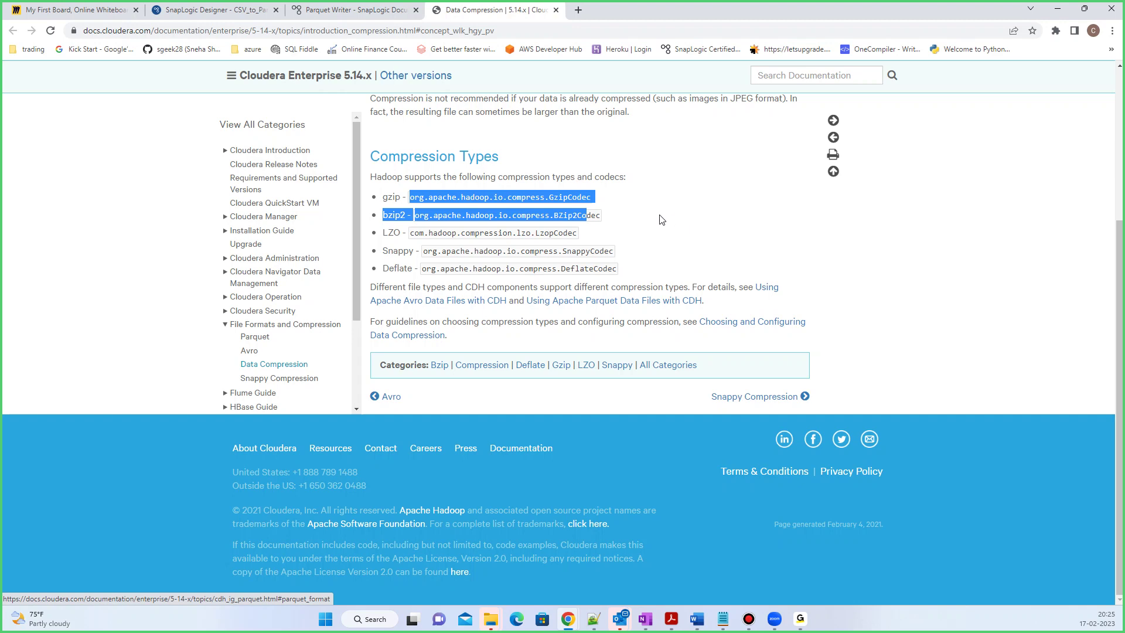
pyautogui.scroll(4, 661, 219)
pyautogui.click(290, 5)
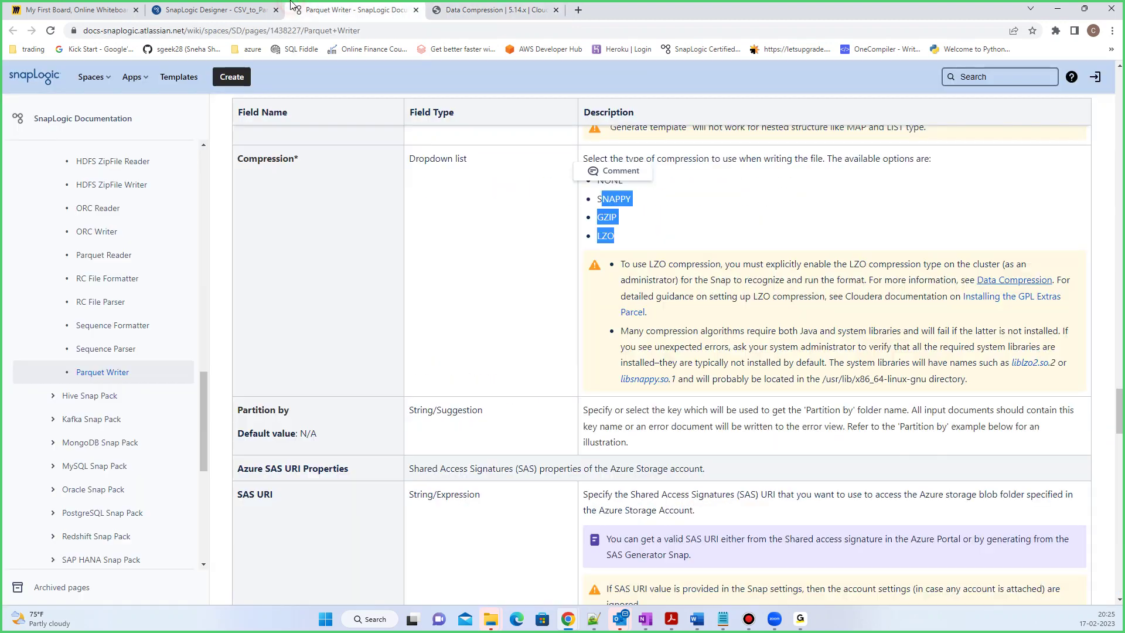
# Review the compression options, then the remaining settings, Troubleshooting and Additional Information sections of the Parquet Writer page
pyautogui.moveTo(627, 236); pyautogui.dragTo(592, 195)
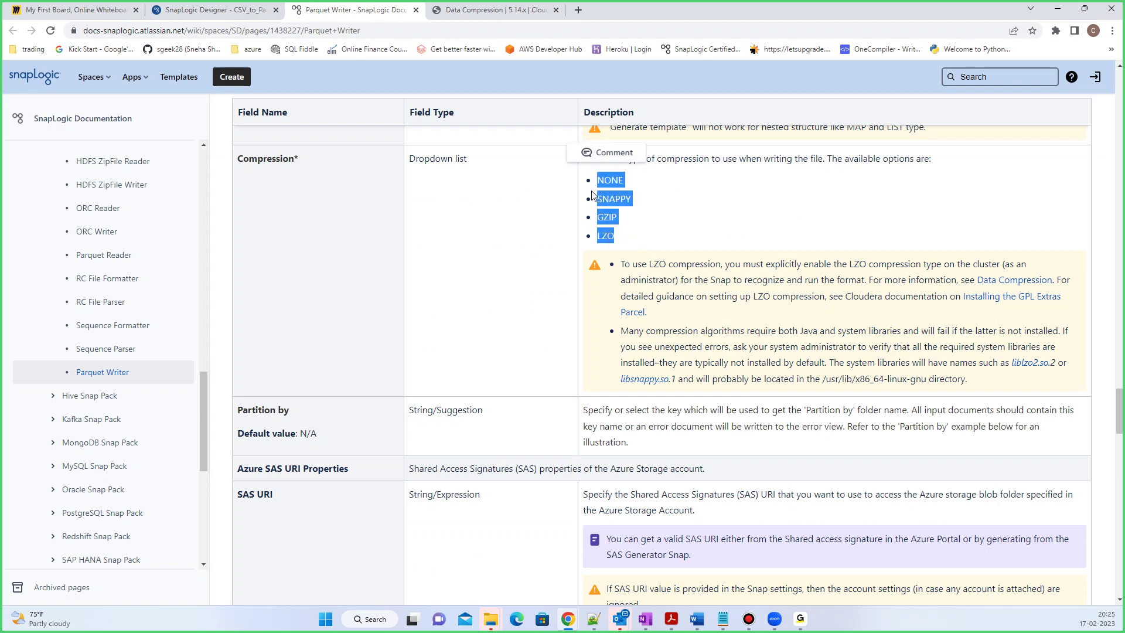
pyautogui.click(618, 238)
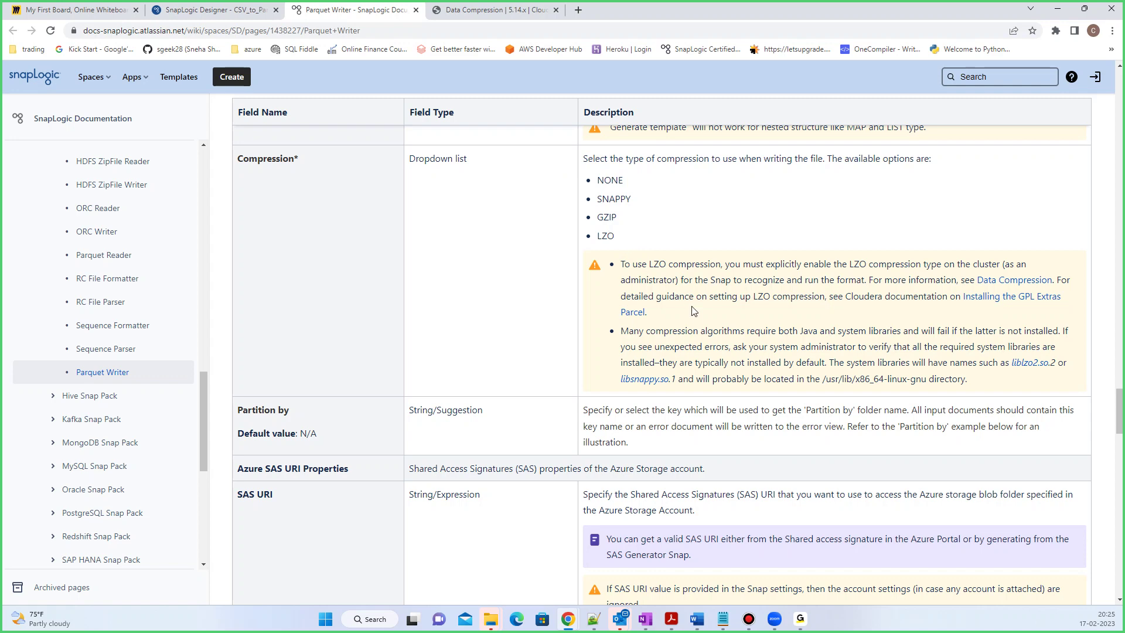
pyautogui.scroll(-5, 697, 311)
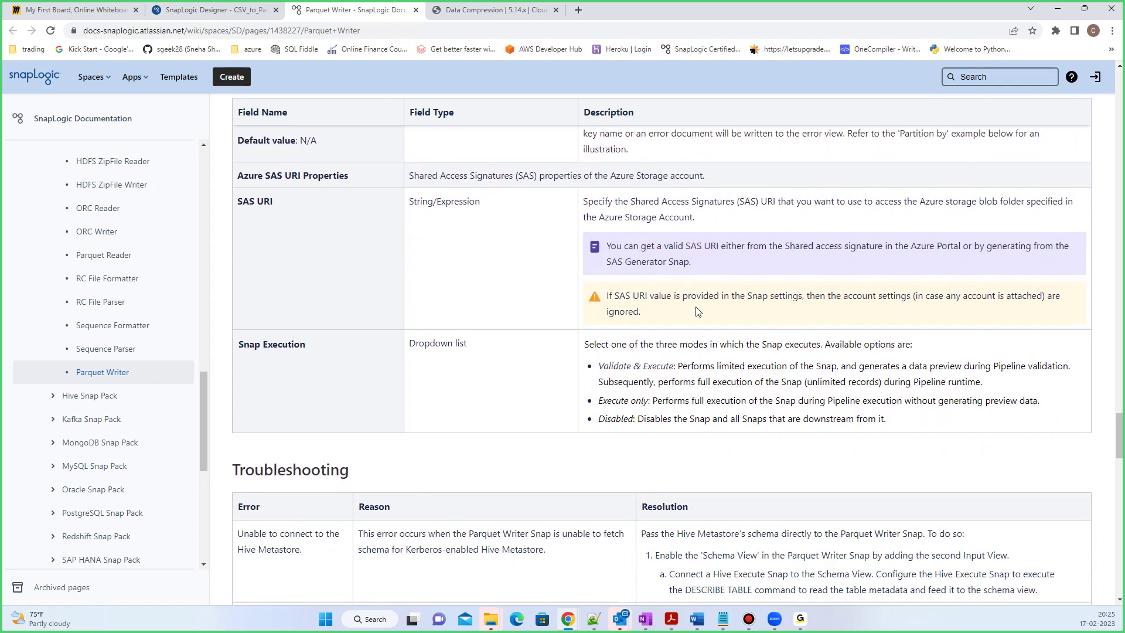
pyautogui.scroll(-6, 697, 311)
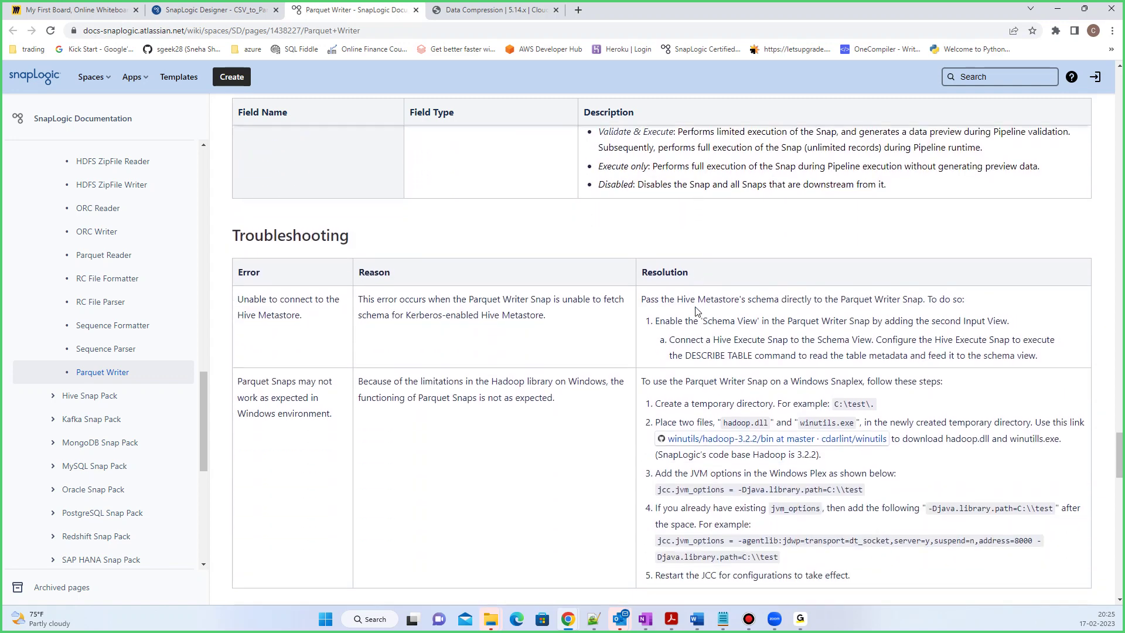
pyautogui.scroll(-1, 697, 311)
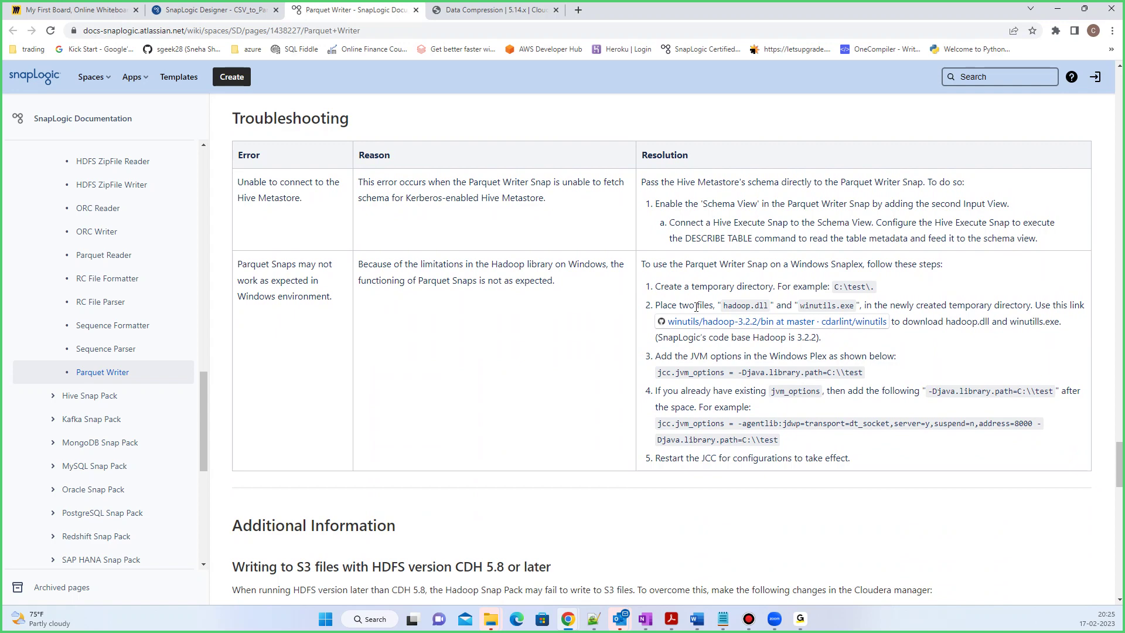
pyautogui.scroll(-2, 695, 306)
pyautogui.scroll(-4, 691, 306)
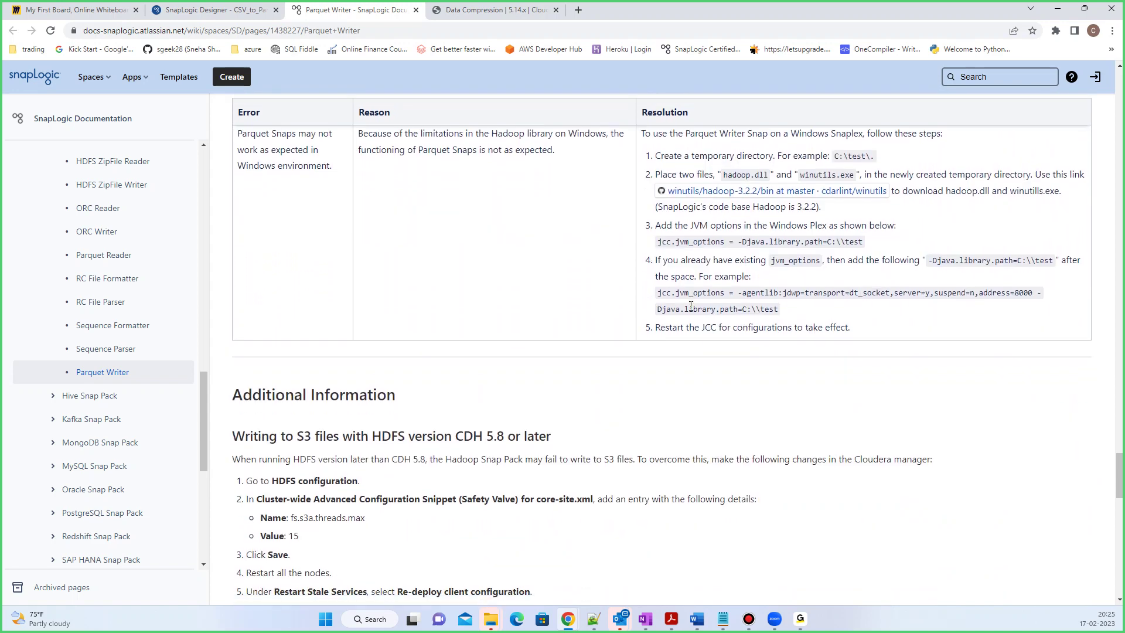
pyautogui.scroll(-1, 692, 310)
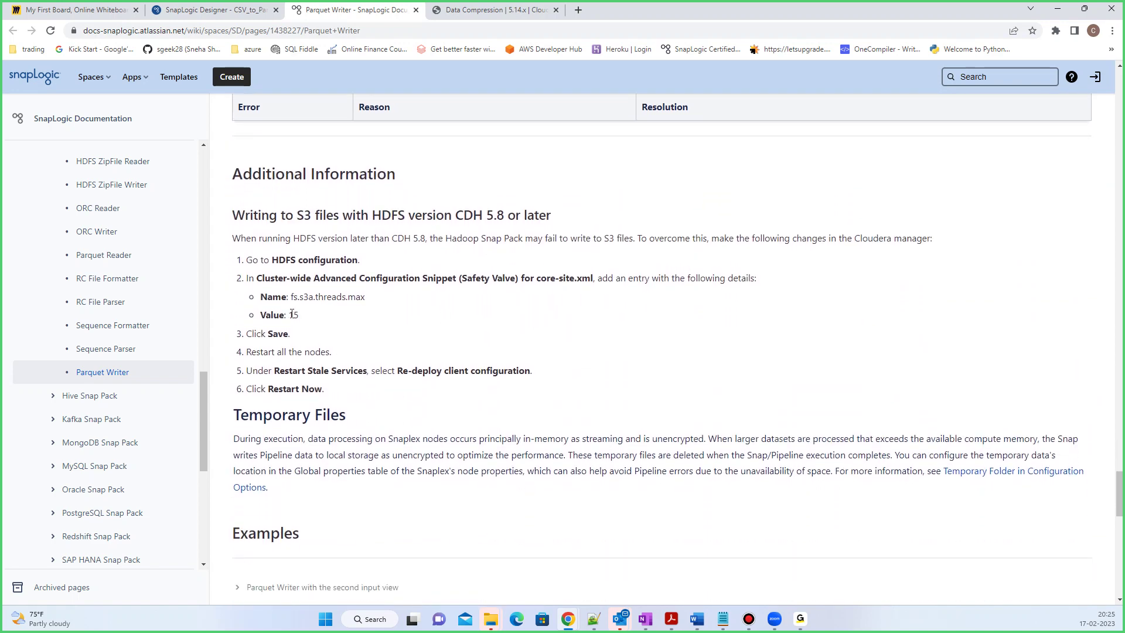
pyautogui.scroll(7, 772, 348)
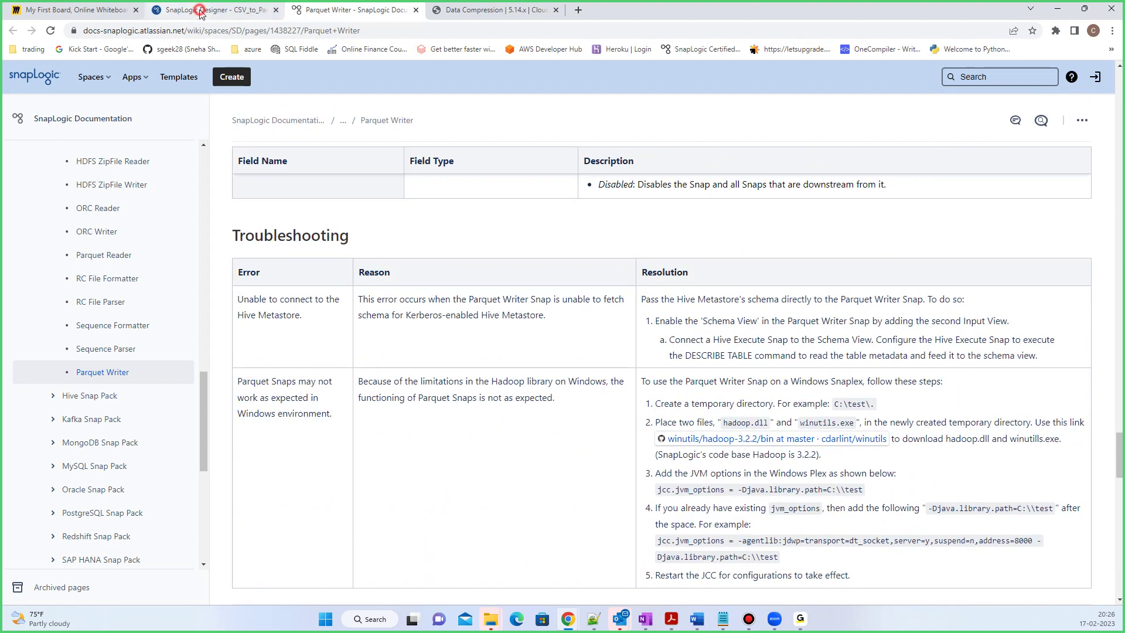
# Switch to SnapLogic Designer, move the CSV_to_Parquet snap chain towards the middle of the canvas, and check the File Reader's settings
pyautogui.click(176, 9)
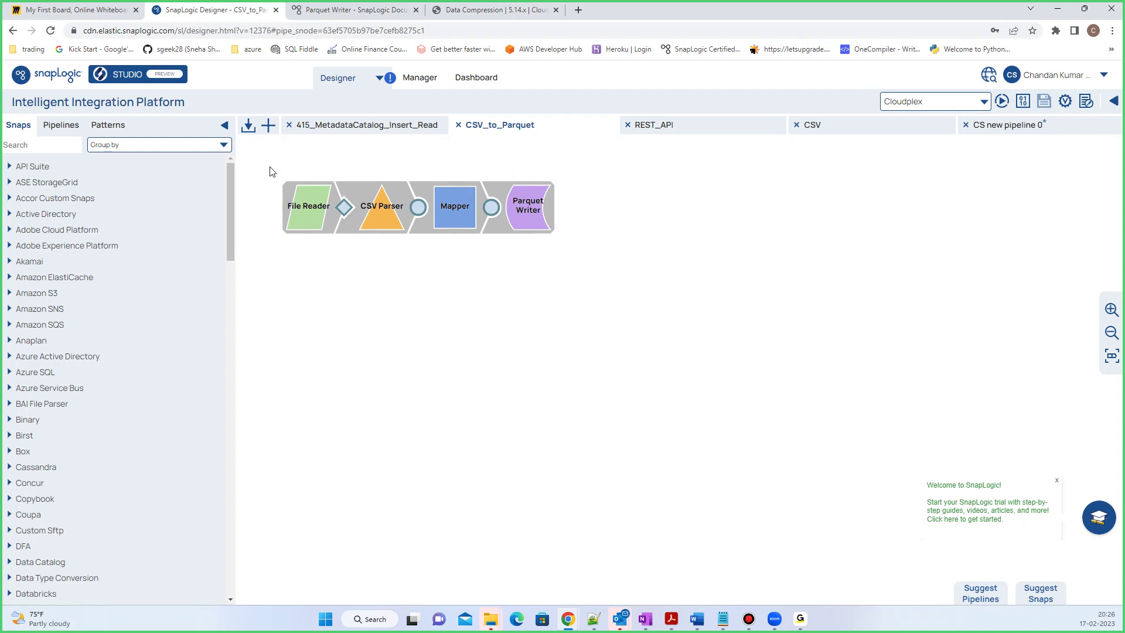
pyautogui.moveTo(436, 225); pyautogui.dragTo(632, 323)
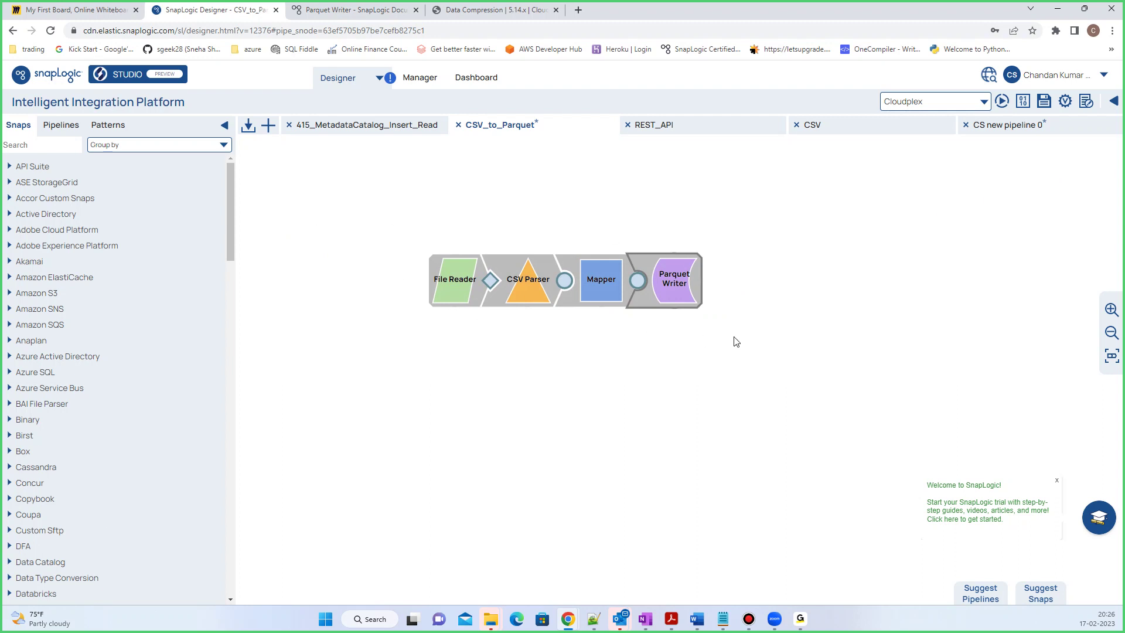
pyautogui.click(463, 290)
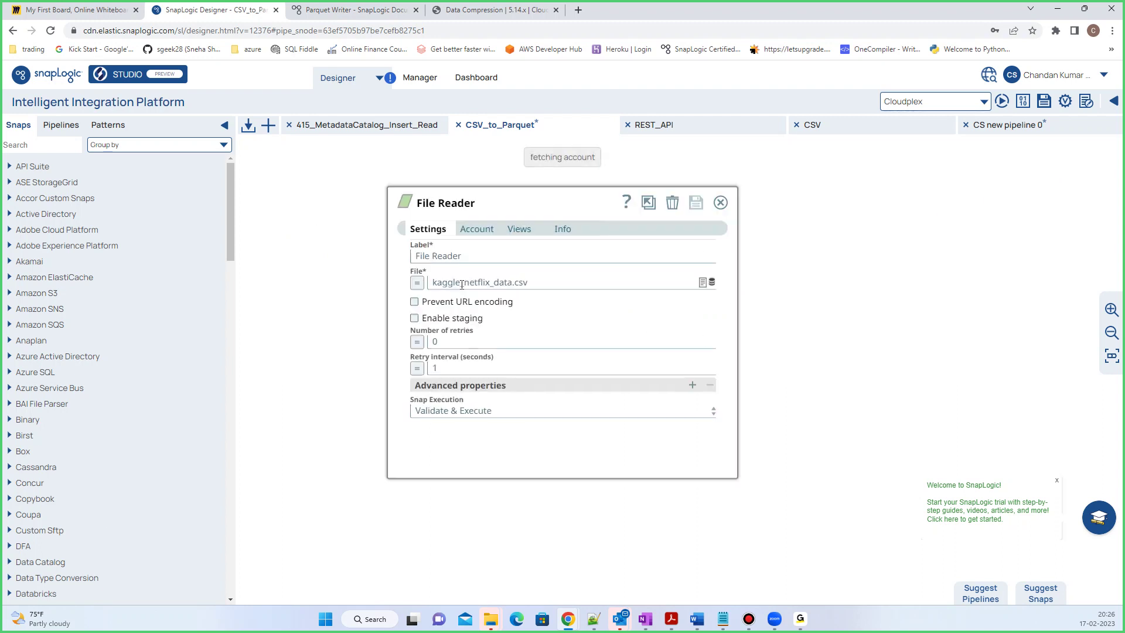
pyautogui.click(720, 202)
# Remove the Date.now().toString() to $current_date mapping from the Mapper and save the snap
pyautogui.click(590, 280)
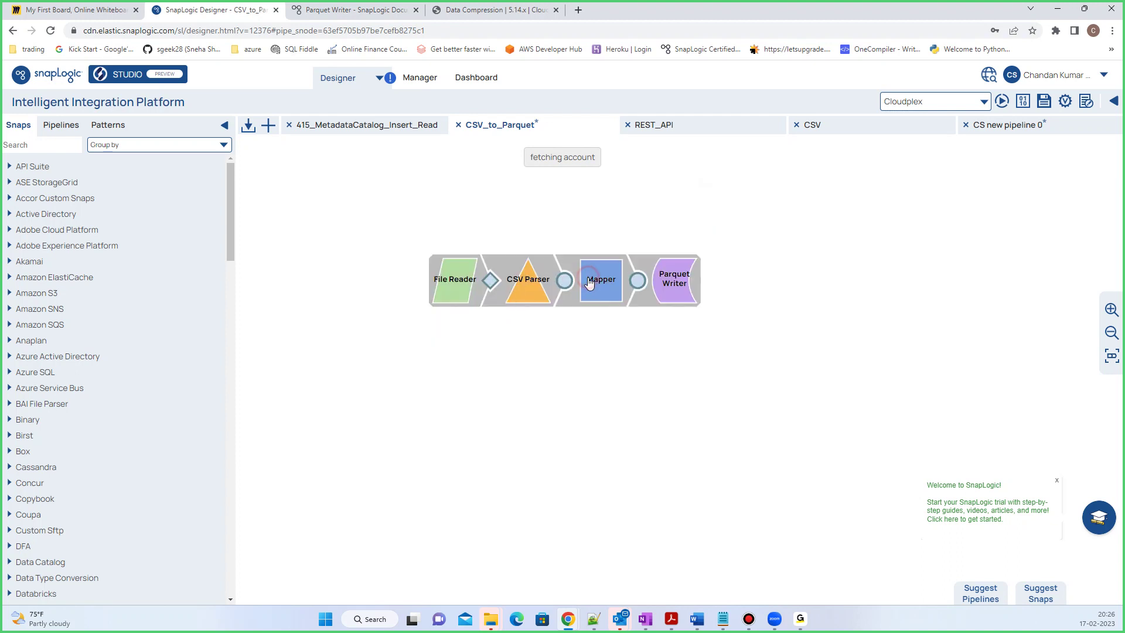
pyautogui.scroll(-2, 456, 350)
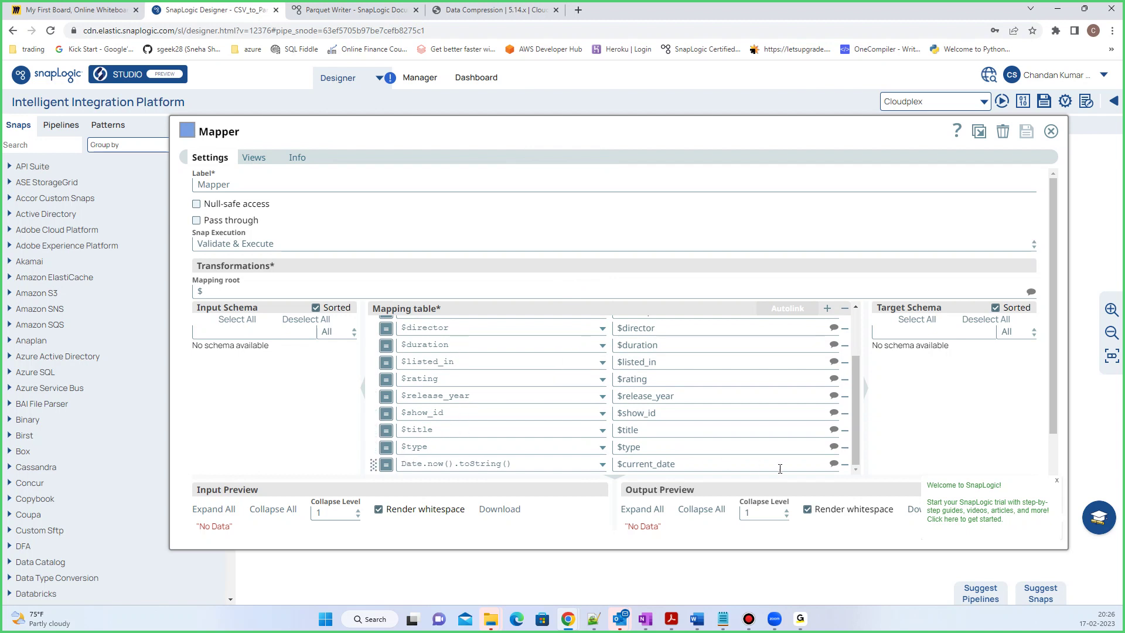
pyautogui.click(844, 469)
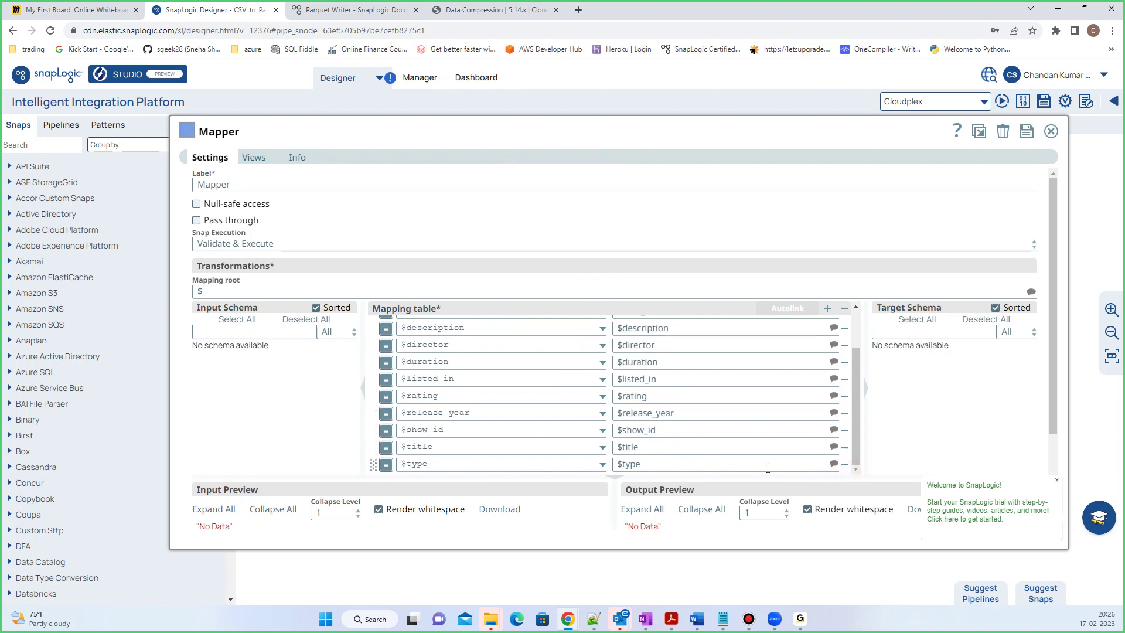
pyautogui.scroll(-1, 520, 401)
pyautogui.scroll(1, 529, 389)
pyautogui.click(1026, 132)
pyautogui.click(1051, 133)
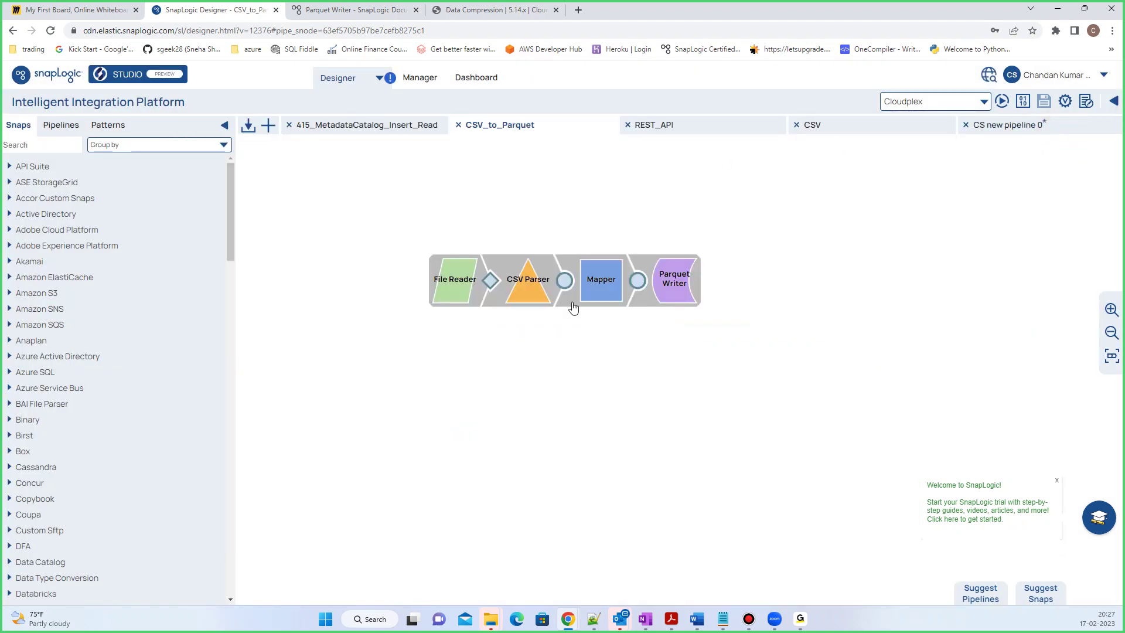
# Review the Parquet Writer's settings and preview a generated template in its schema editor
pyautogui.click(669, 291)
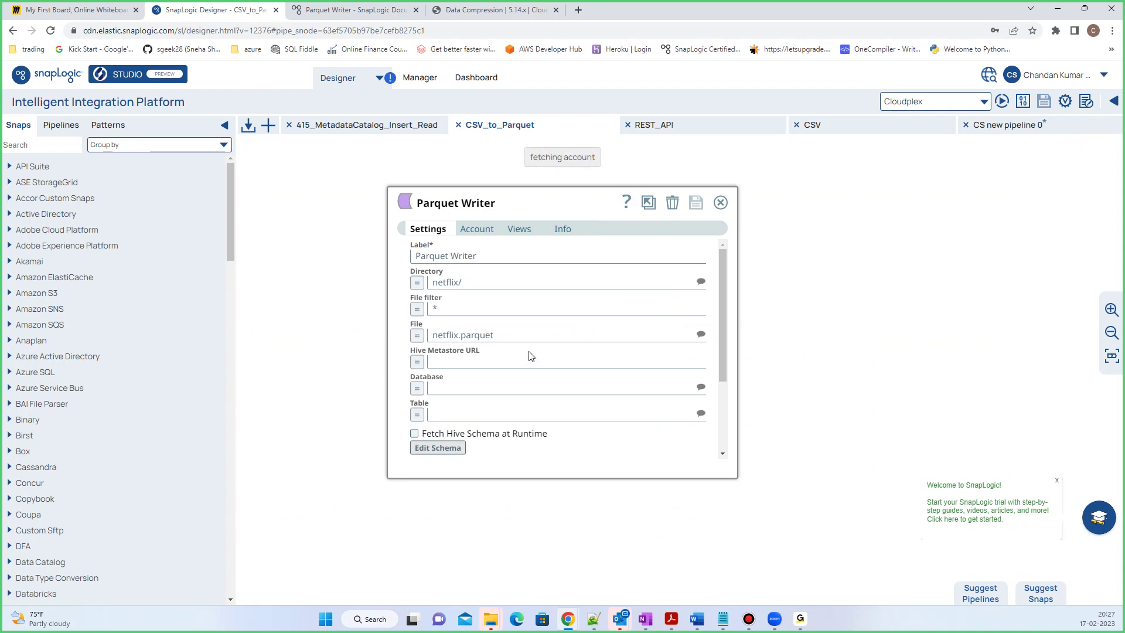
pyautogui.scroll(-2, 469, 354)
pyautogui.scroll(-2, 427, 356)
pyautogui.click(434, 332)
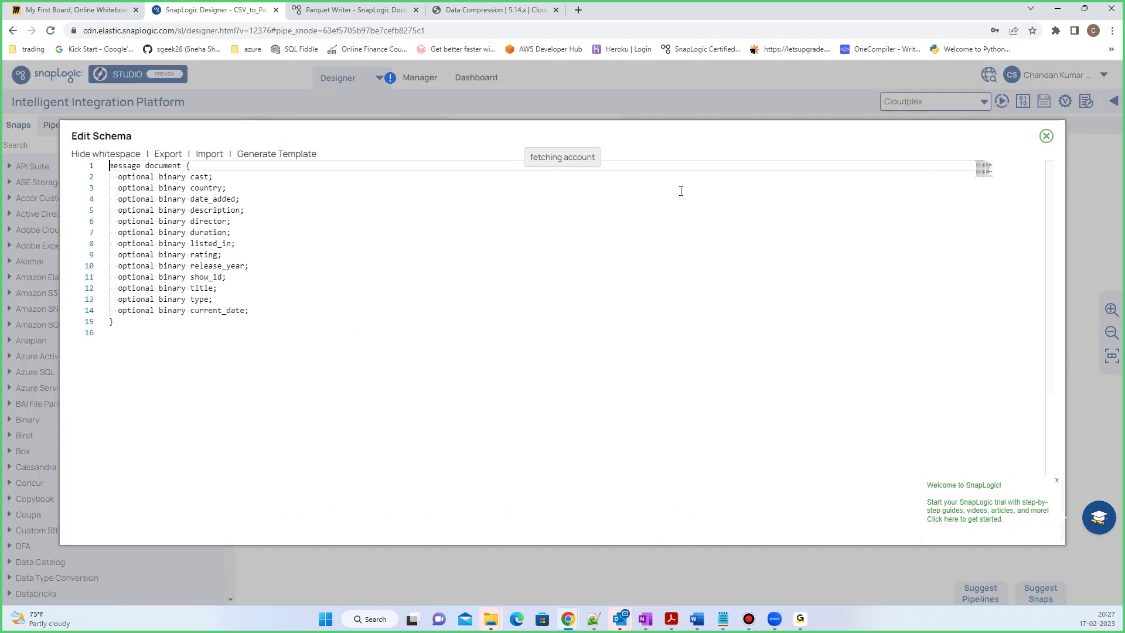
pyautogui.click(249, 154)
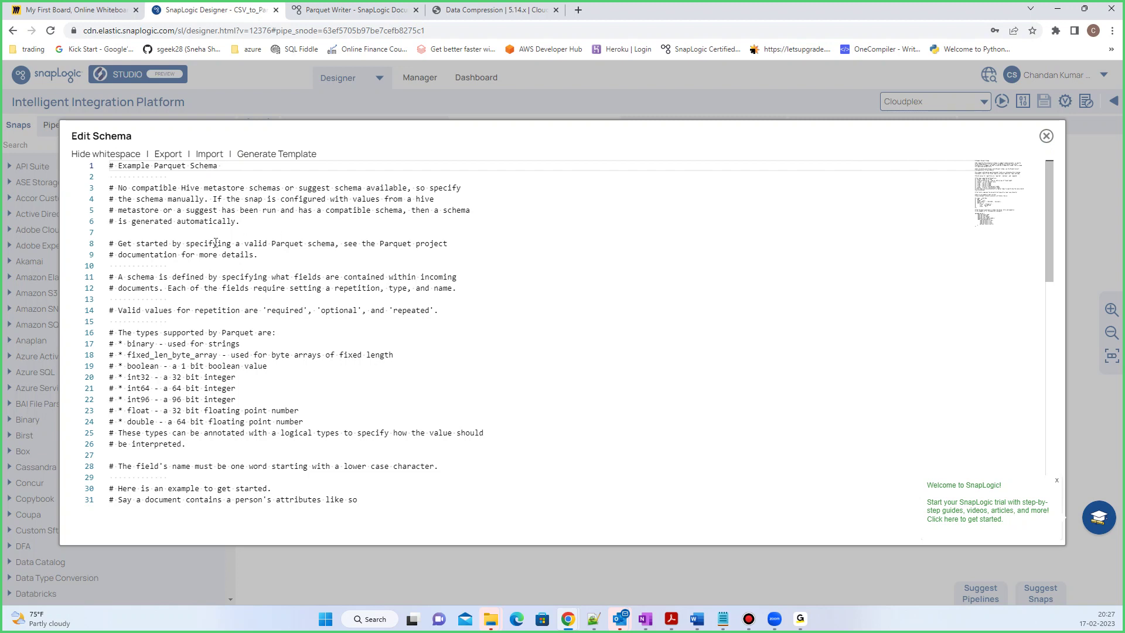
pyautogui.click(1047, 136)
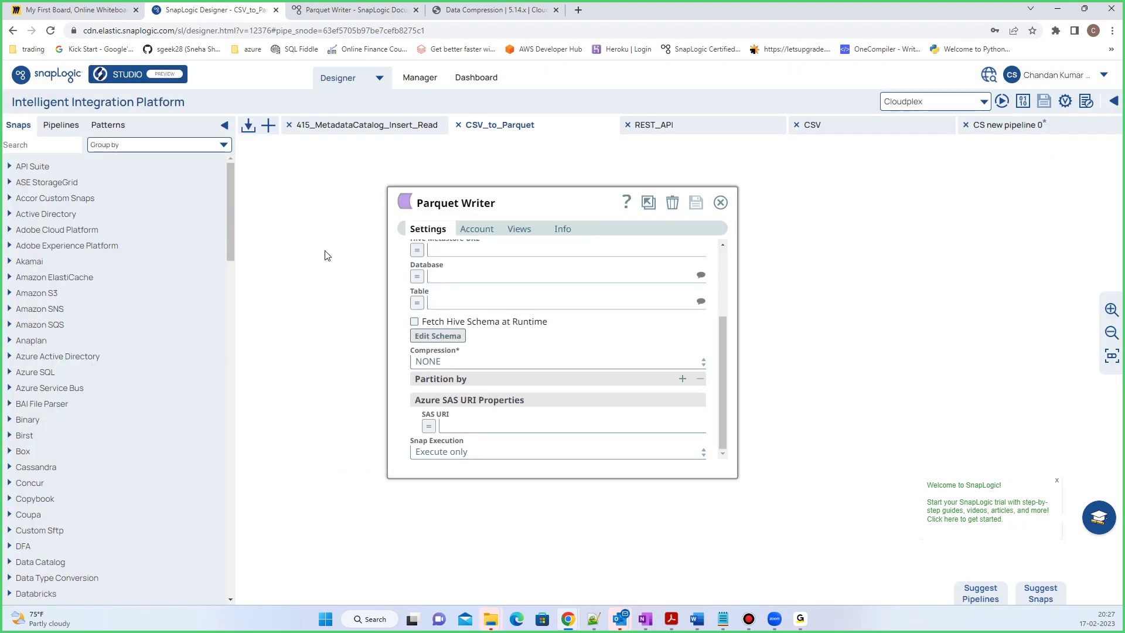
pyautogui.scroll(3, 542, 305)
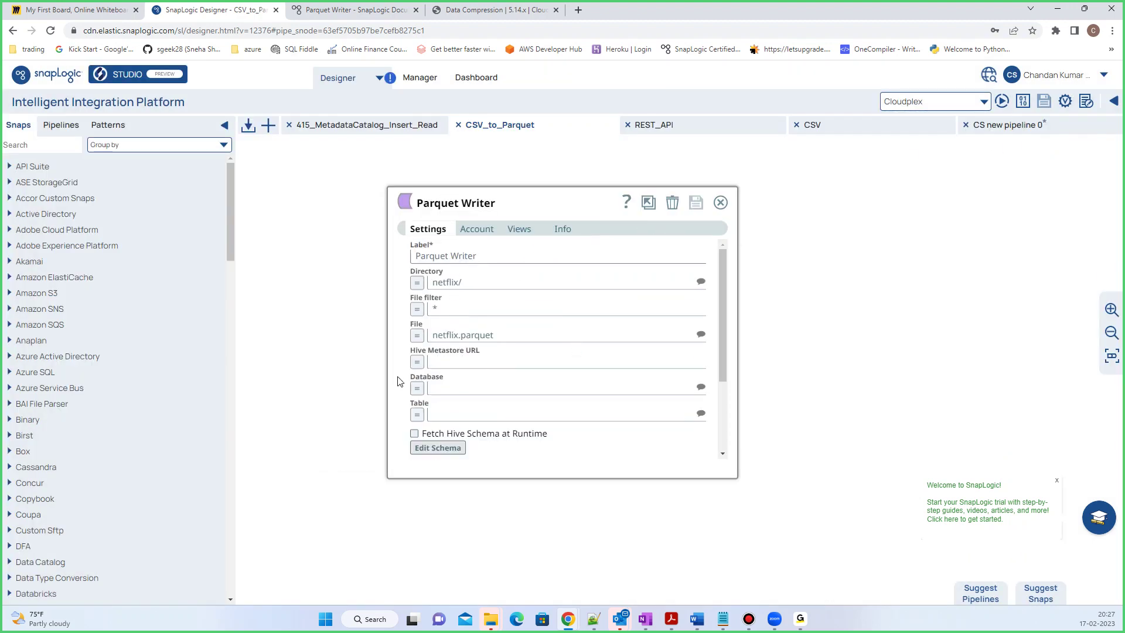
pyautogui.scroll(-3, 548, 340)
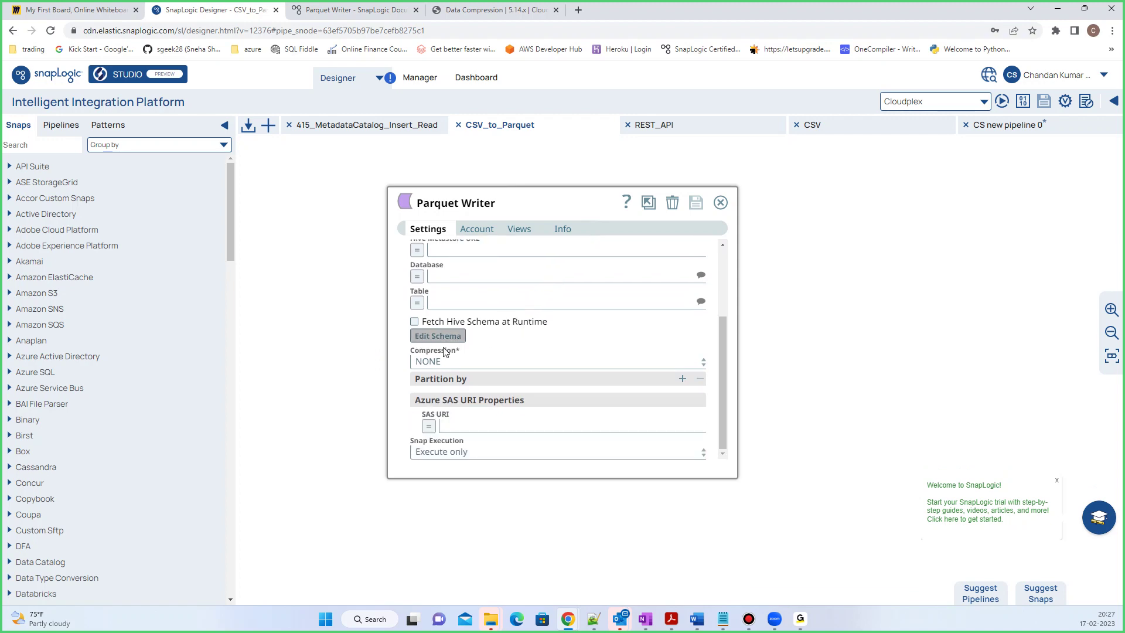
# Generate the schema template again, examine its supported types and sample person schema, and close the Parquet Writer without saving
pyautogui.click(436, 337)
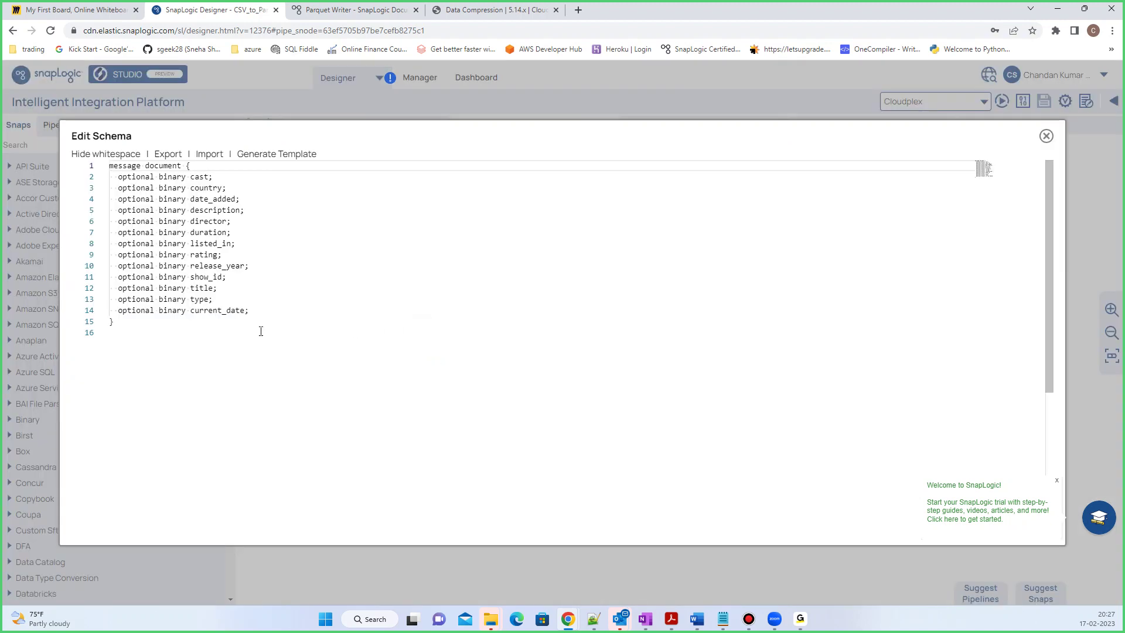
pyautogui.click(264, 155)
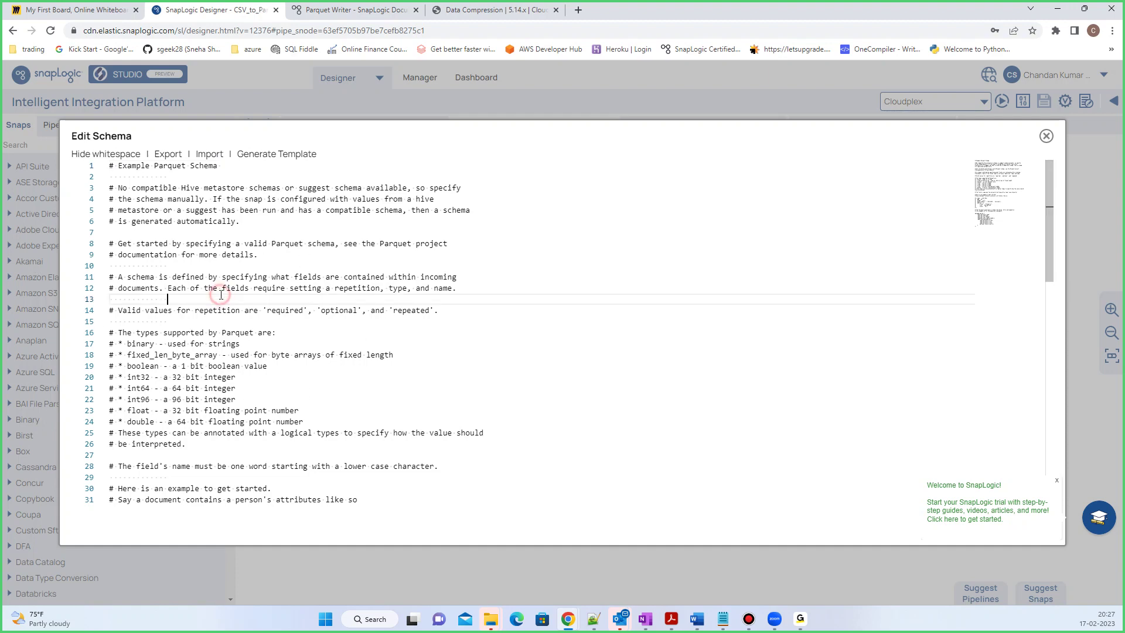
pyautogui.scroll(-5, 223, 281)
pyautogui.scroll(-2, 227, 290)
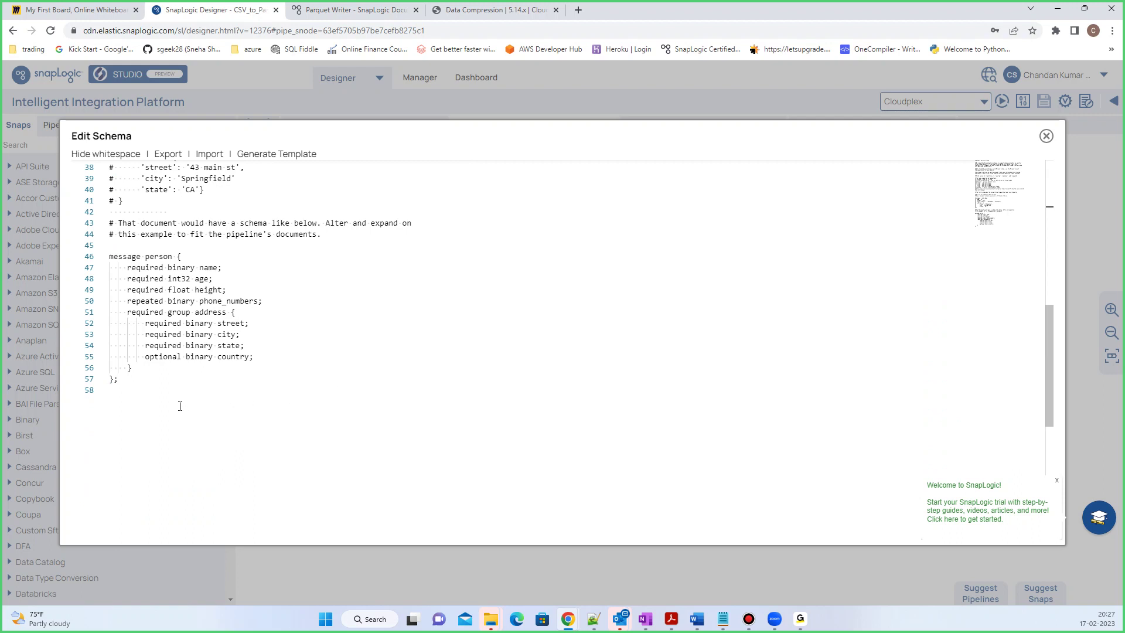
pyautogui.moveTo(123, 383); pyautogui.dragTo(108, 235)
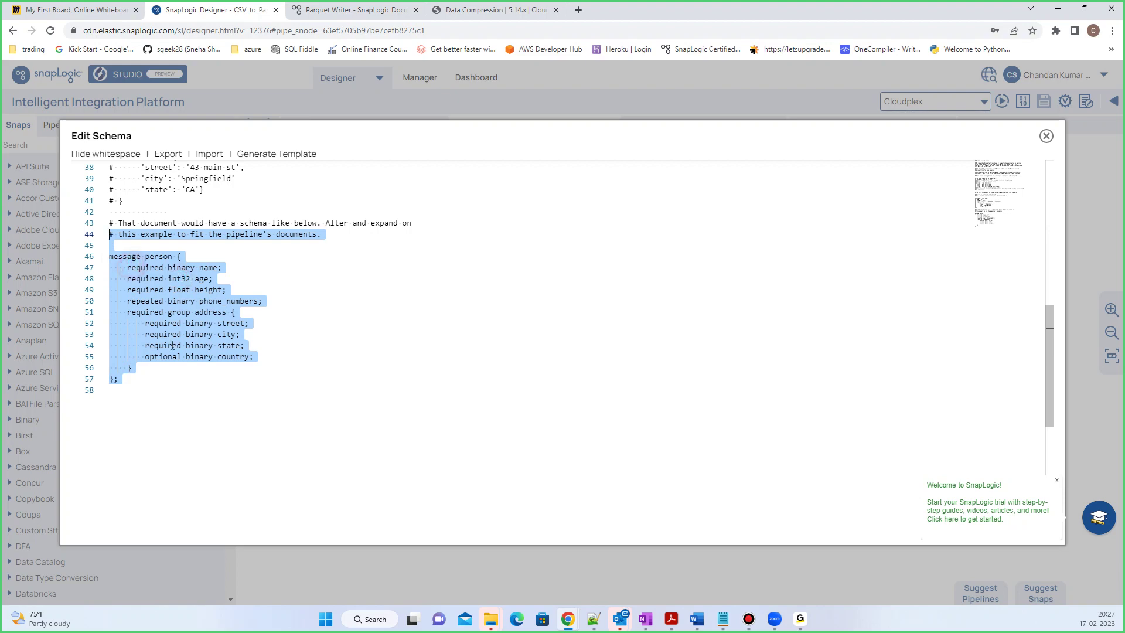
pyautogui.scroll(5, 225, 382)
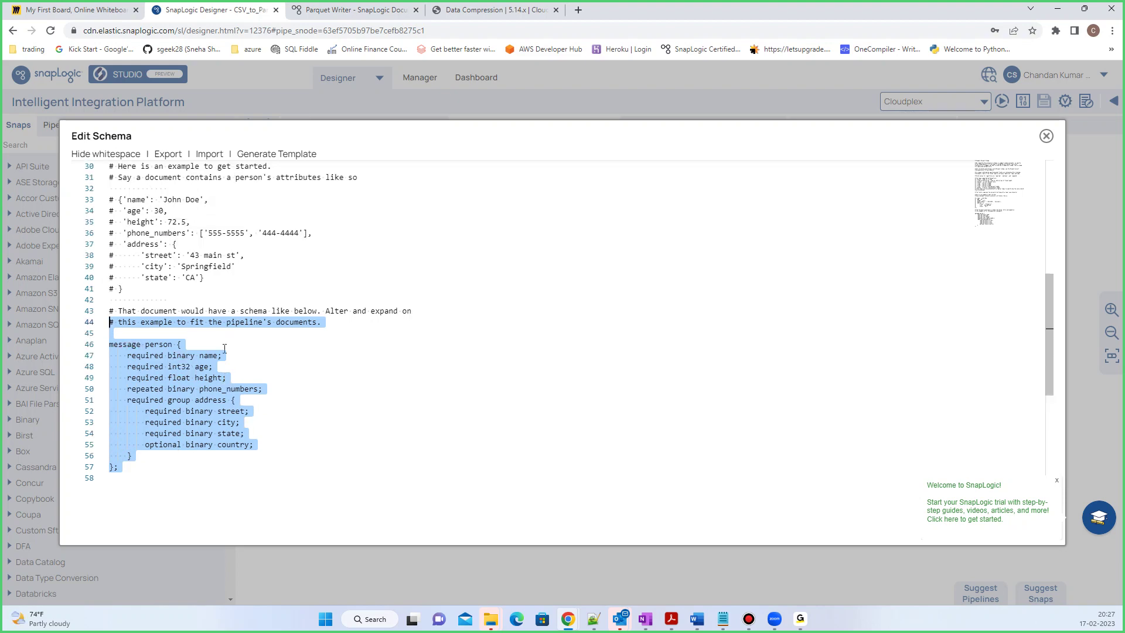
pyautogui.scroll(3, 224, 349)
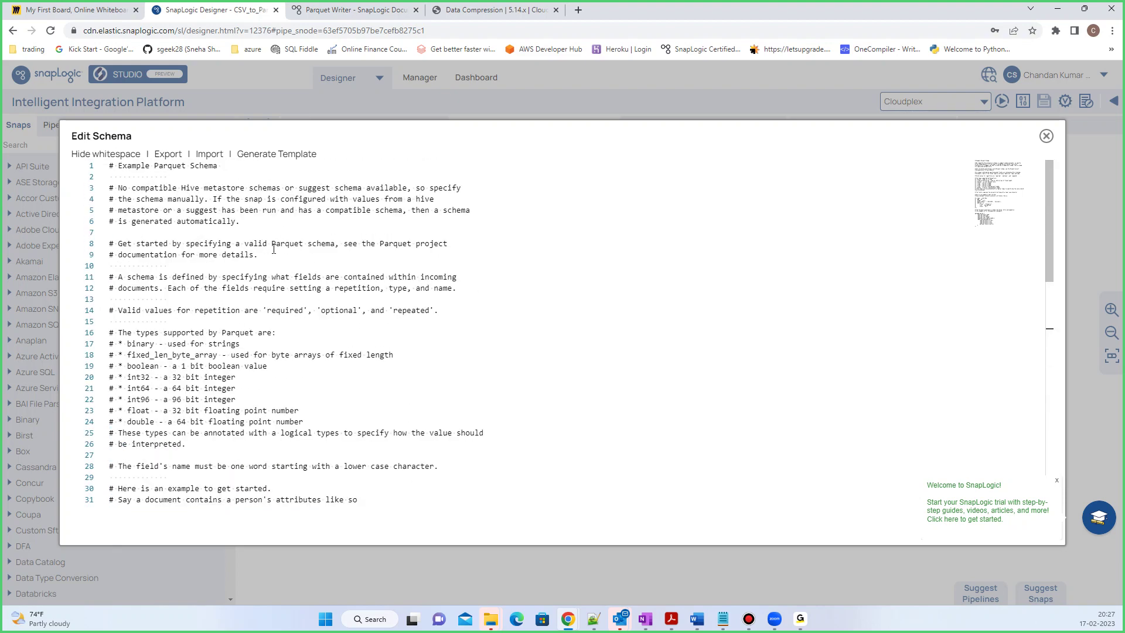
pyautogui.click(1046, 137)
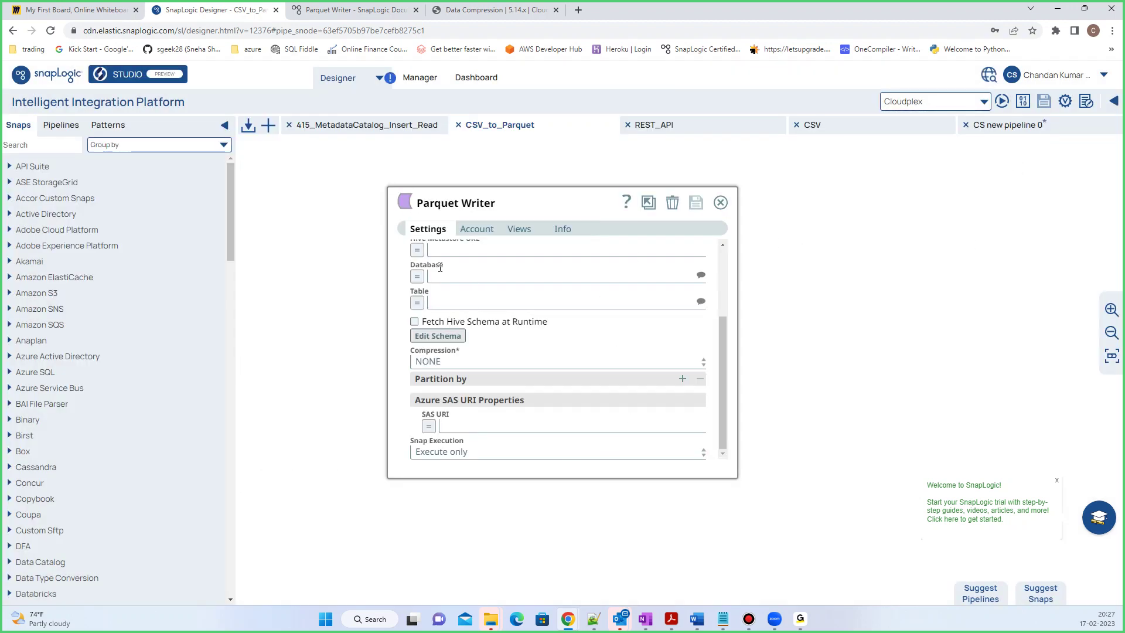
pyautogui.scroll(3, 489, 308)
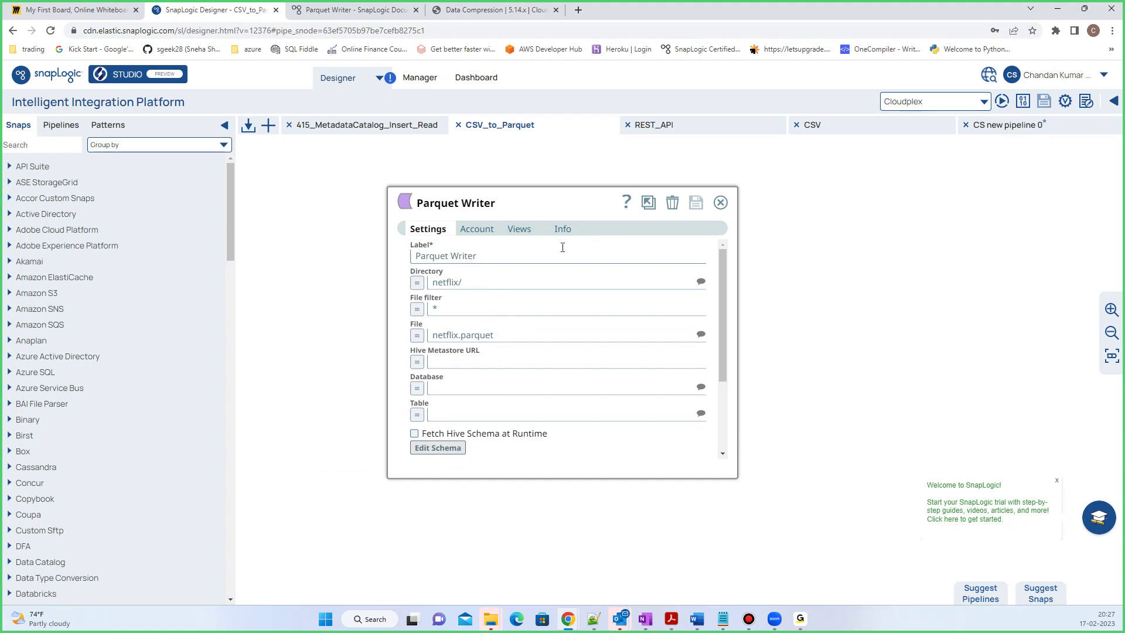
pyautogui.click(720, 202)
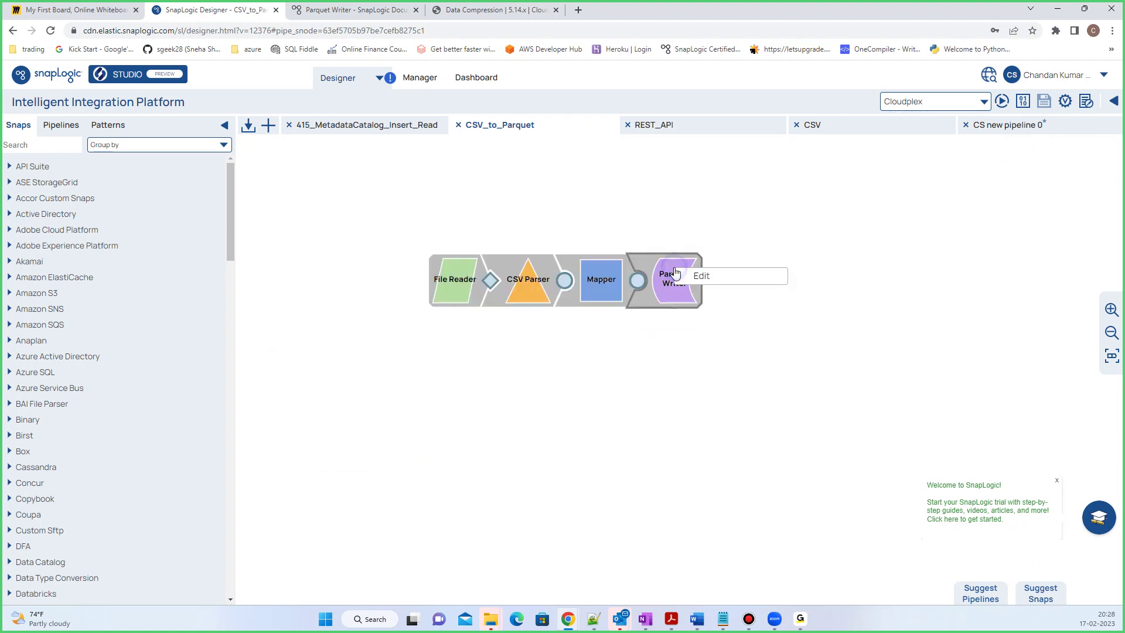
# Delete the Parquet Writer snap from the end of the pipeline and recheck the File Reader's settings
pyautogui.rightClick(675, 270)
pyautogui.click(698, 293)
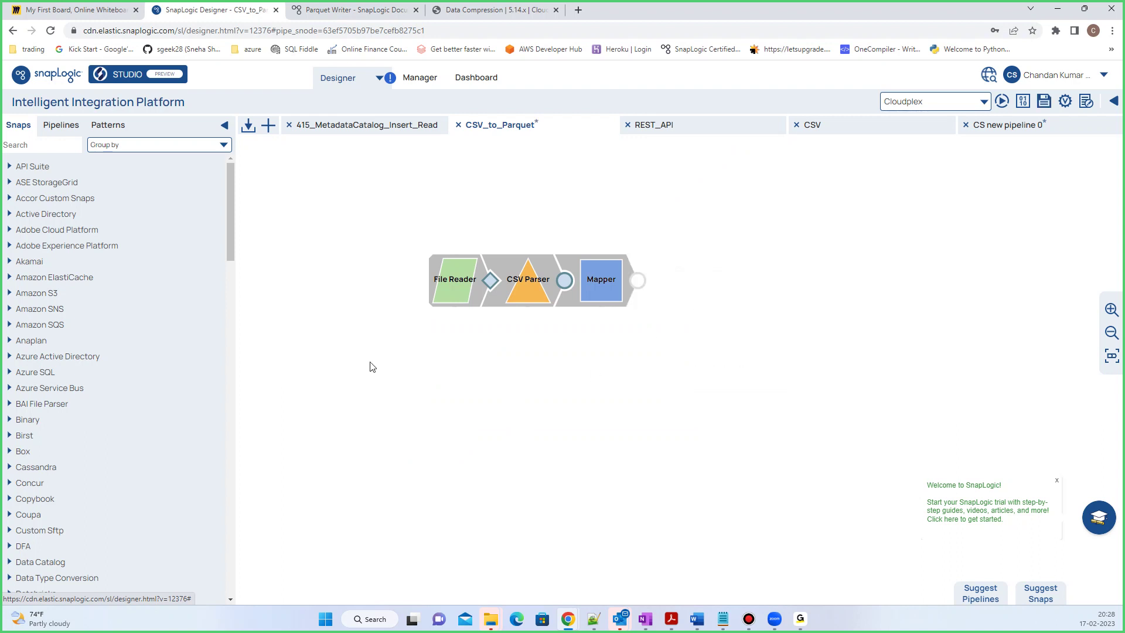
pyautogui.click(451, 294)
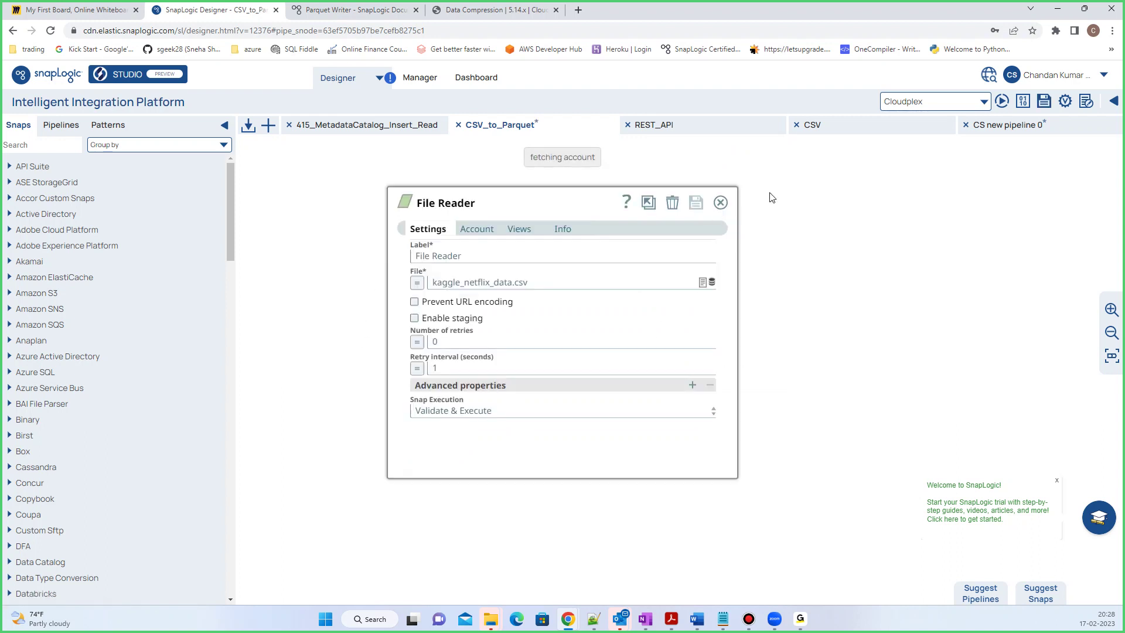
pyautogui.click(721, 202)
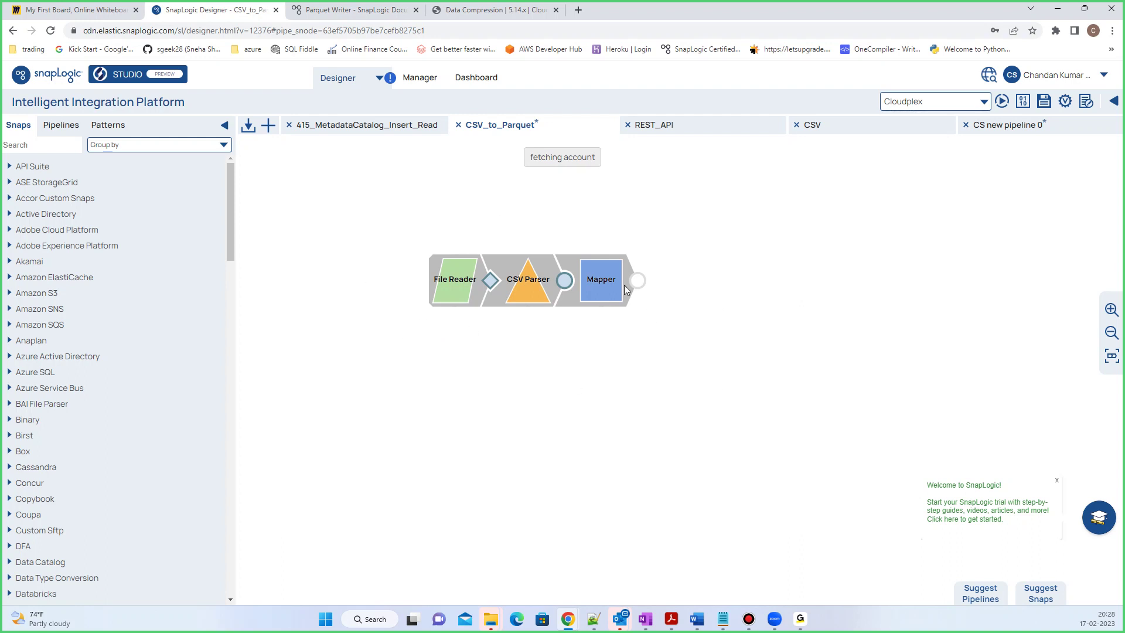
# Search the snap catalog for "parq", add a Parquet Writer after the Mapper and look over its settings
pyautogui.click(57, 144)
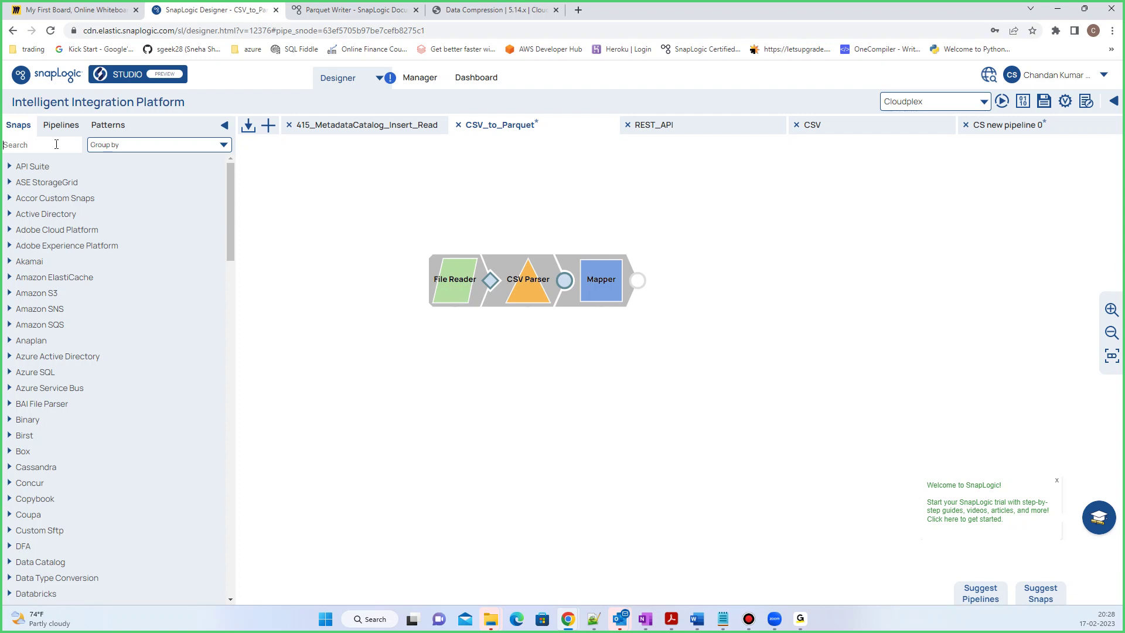
pyautogui.write('parq')
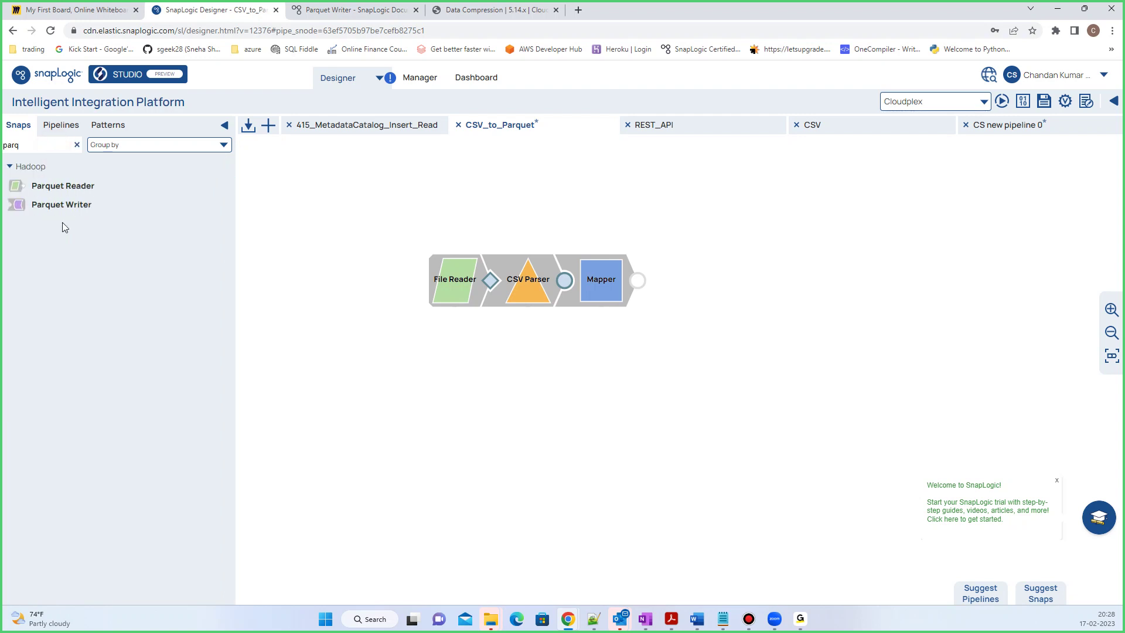
pyautogui.moveTo(53, 200); pyautogui.dragTo(647, 273)
pyautogui.moveTo(642, 275); pyautogui.dragTo(640, 281)
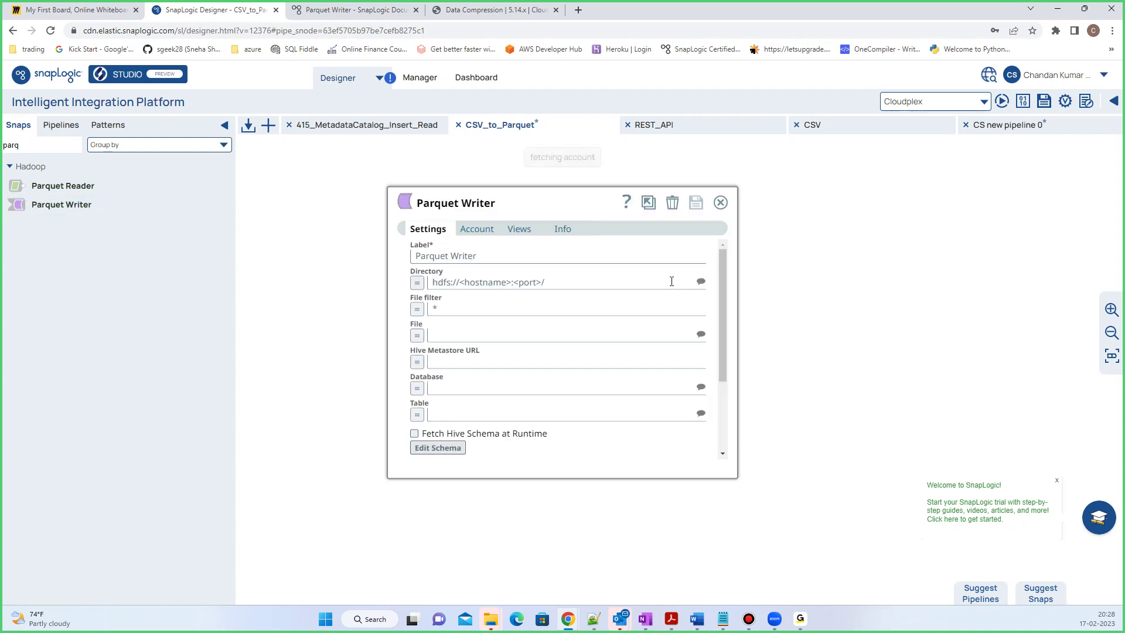
pyautogui.scroll(-5, 502, 363)
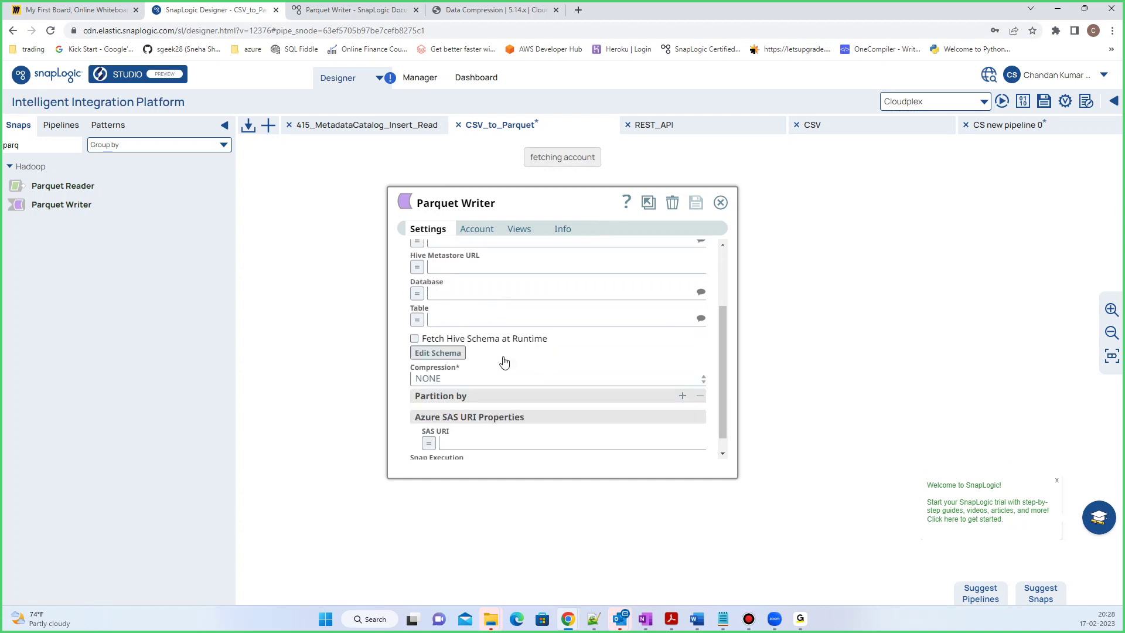
pyautogui.scroll(5, 508, 366)
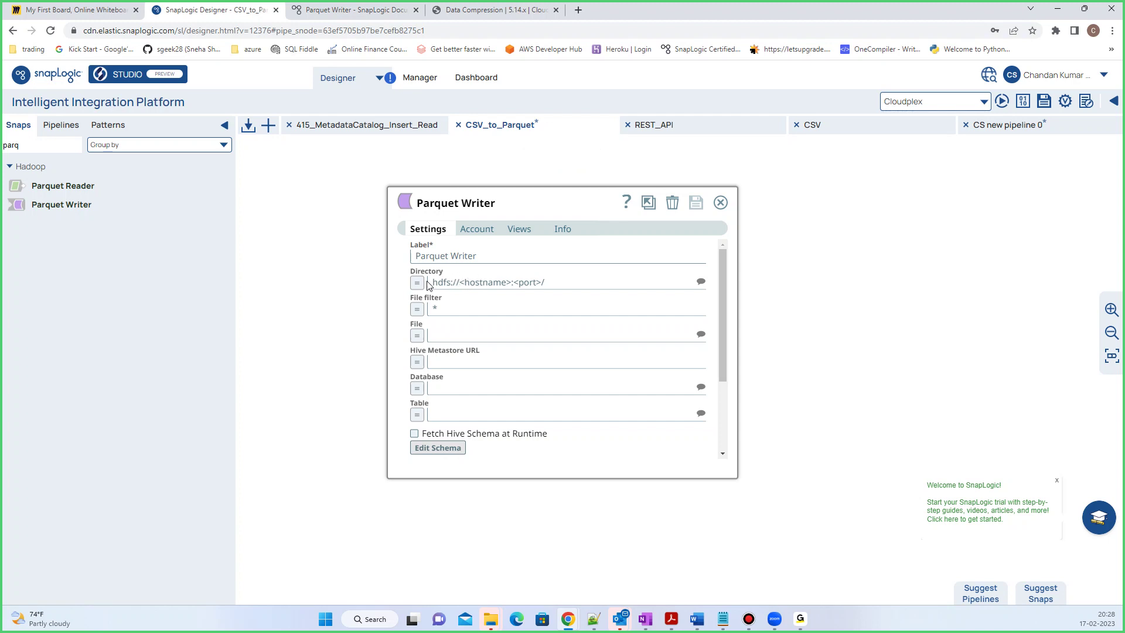
# Set the Parquet Writer's directory to netflix_movies/ and its file to netflix.parquet
pyautogui.moveTo(434, 283); pyautogui.dragTo(558, 283)
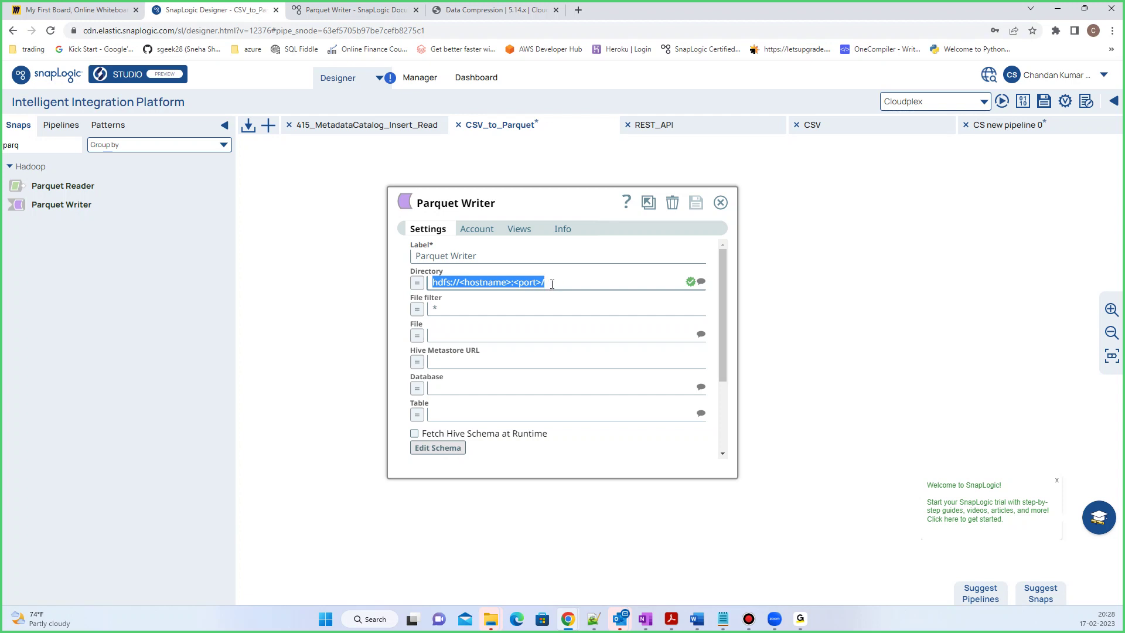
pyautogui.click(436, 334)
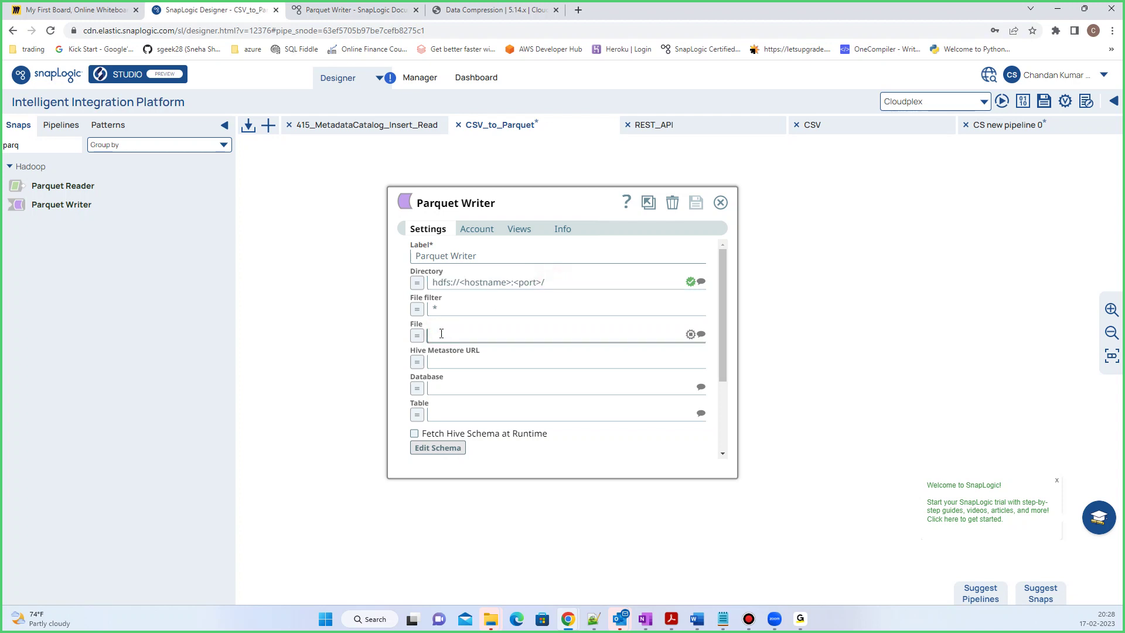
pyautogui.moveTo(433, 282); pyautogui.dragTo(579, 280)
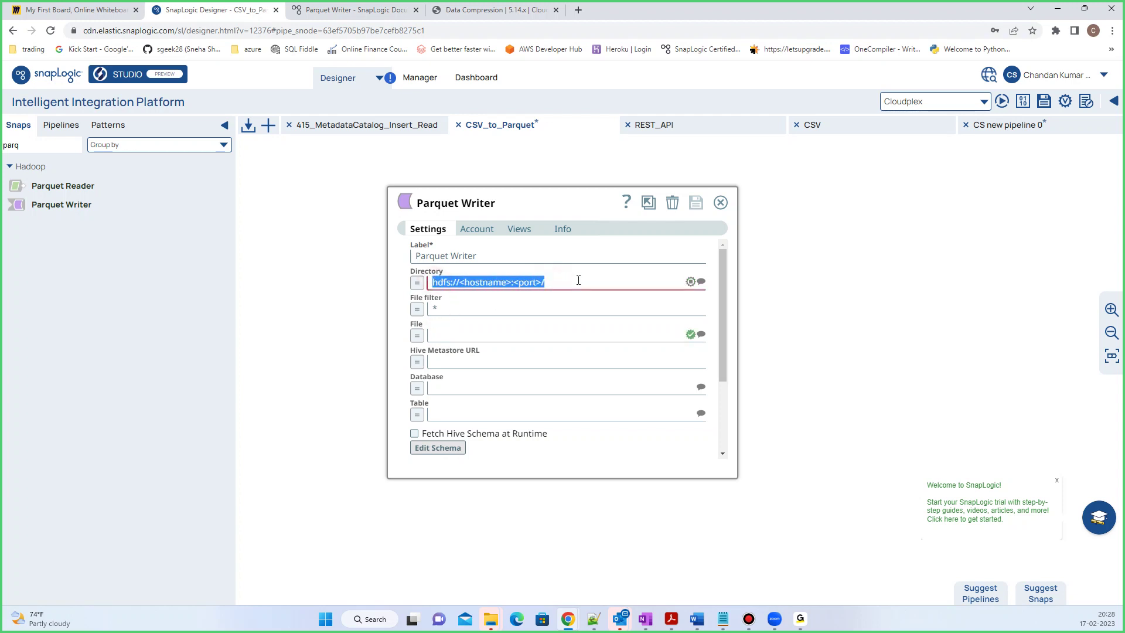
pyautogui.press('BackSpace')
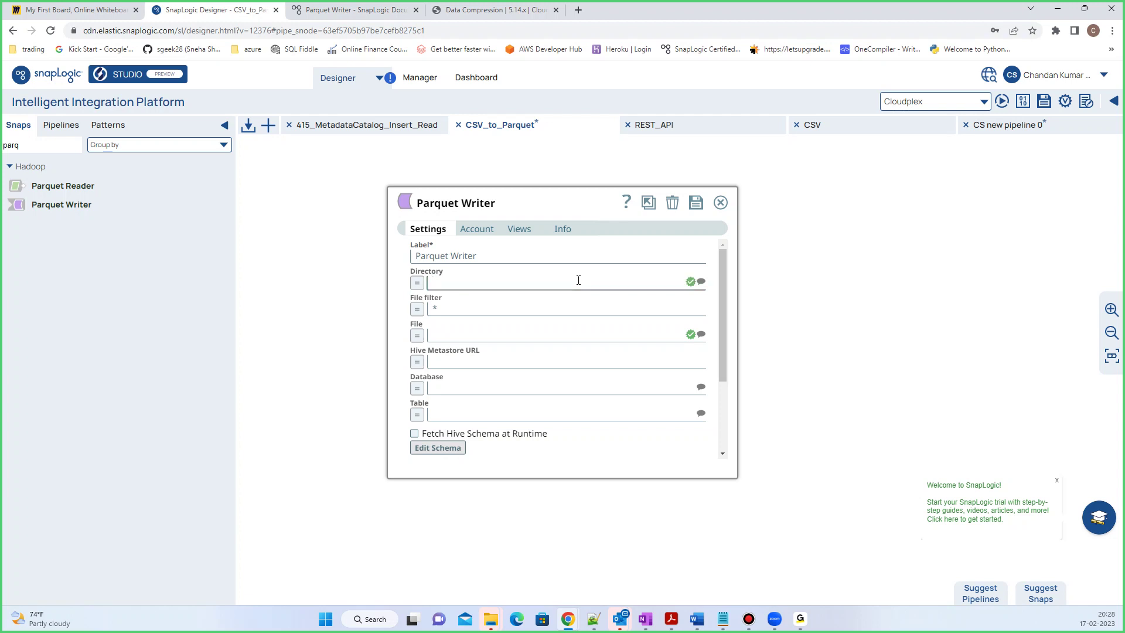
pyautogui.write('netflix_movies/')
pyautogui.click(435, 283)
pyautogui.moveTo(473, 285); pyautogui.dragTo(496, 282)
pyautogui.click(498, 282)
pyautogui.click(447, 335)
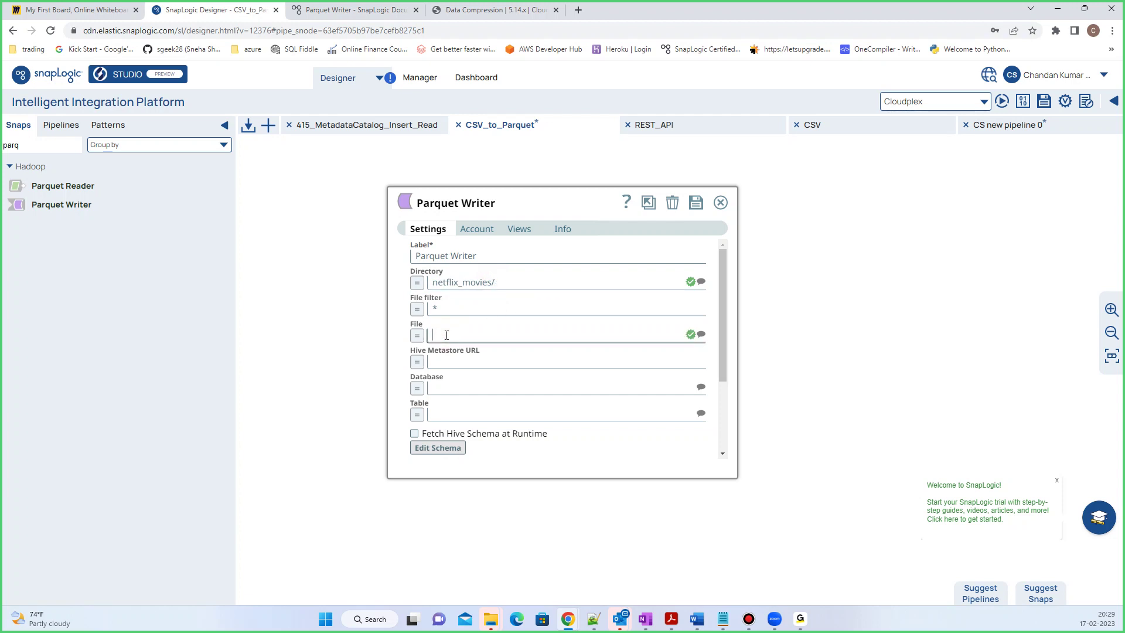
pyautogui.write('netflix.parquet')
# Try SNAPPY as the Parquet Writer's compression and return the option to NONE
pyautogui.scroll(-2, 495, 357)
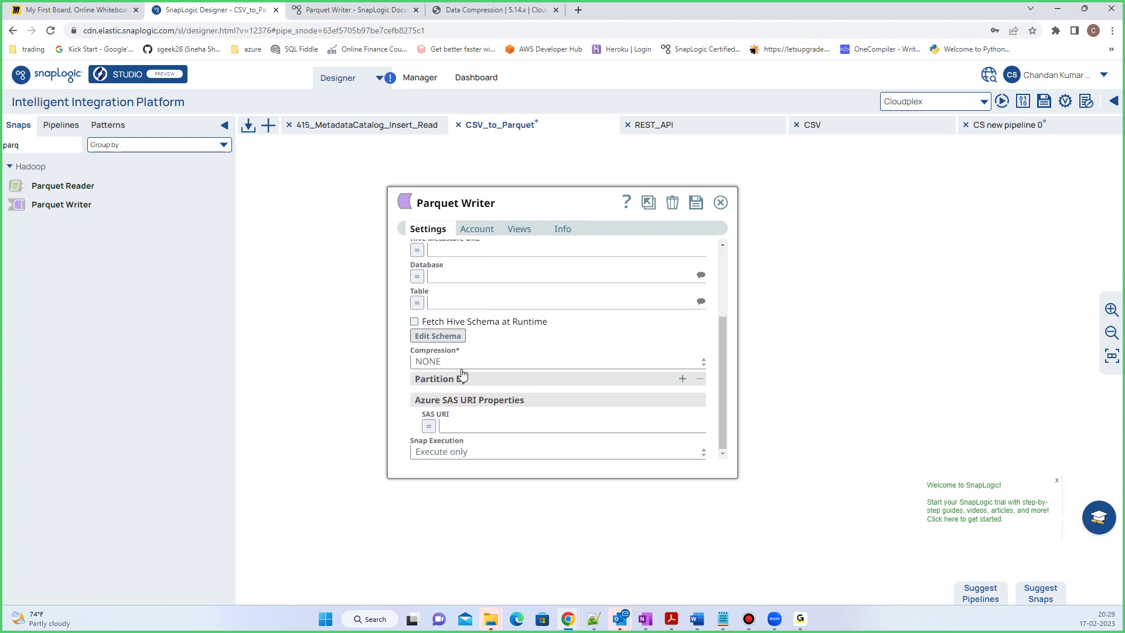
pyautogui.click(484, 363)
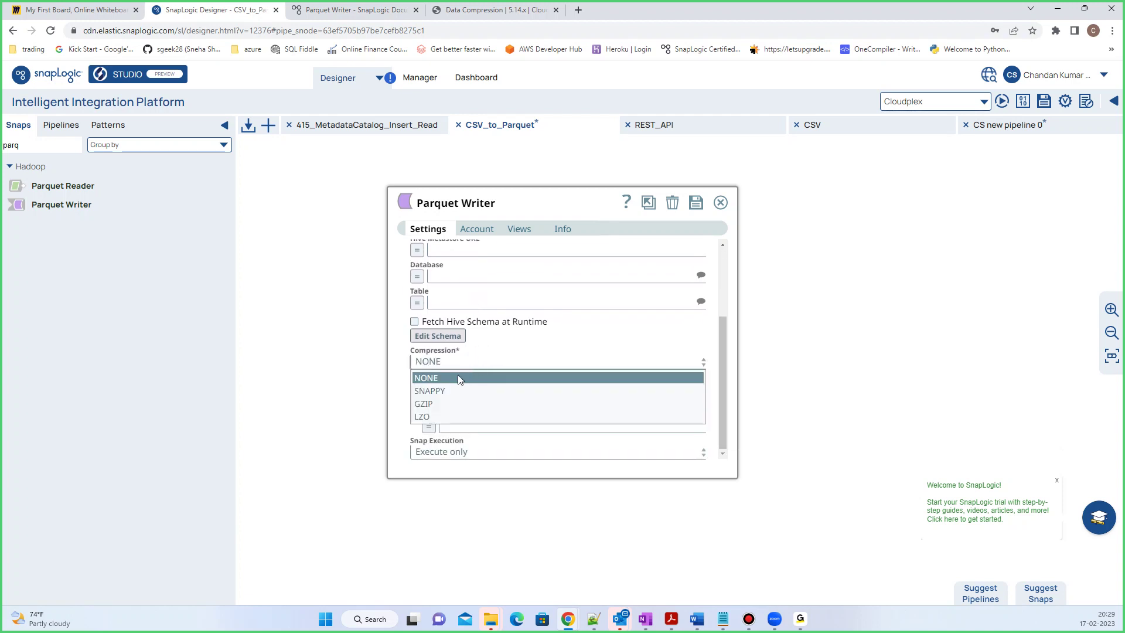
pyautogui.click(431, 391)
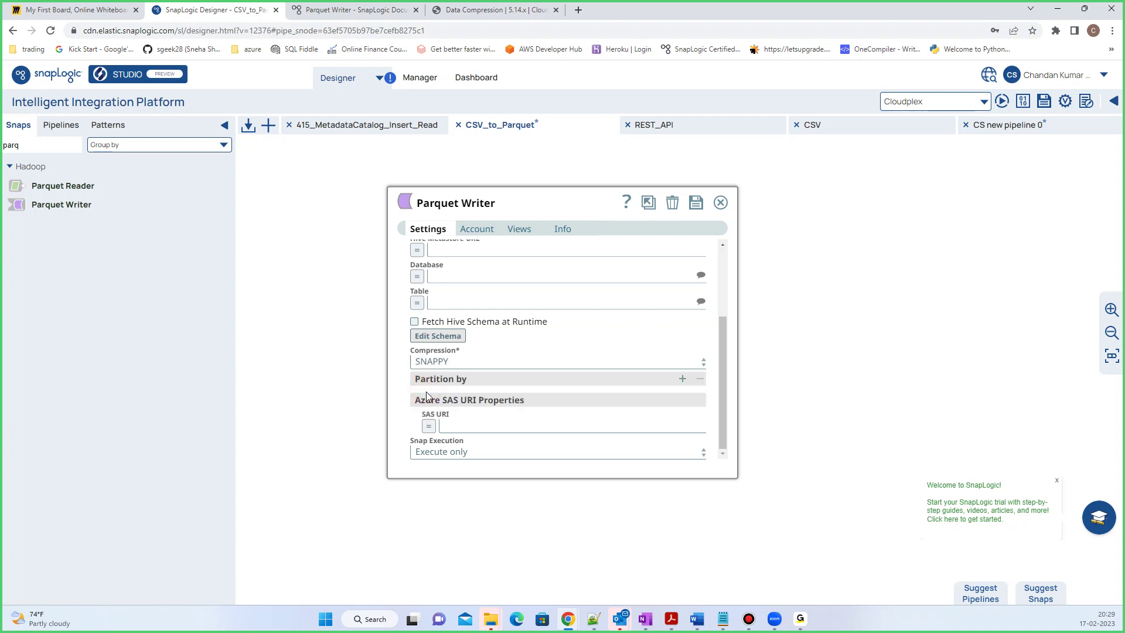
pyautogui.click(449, 367)
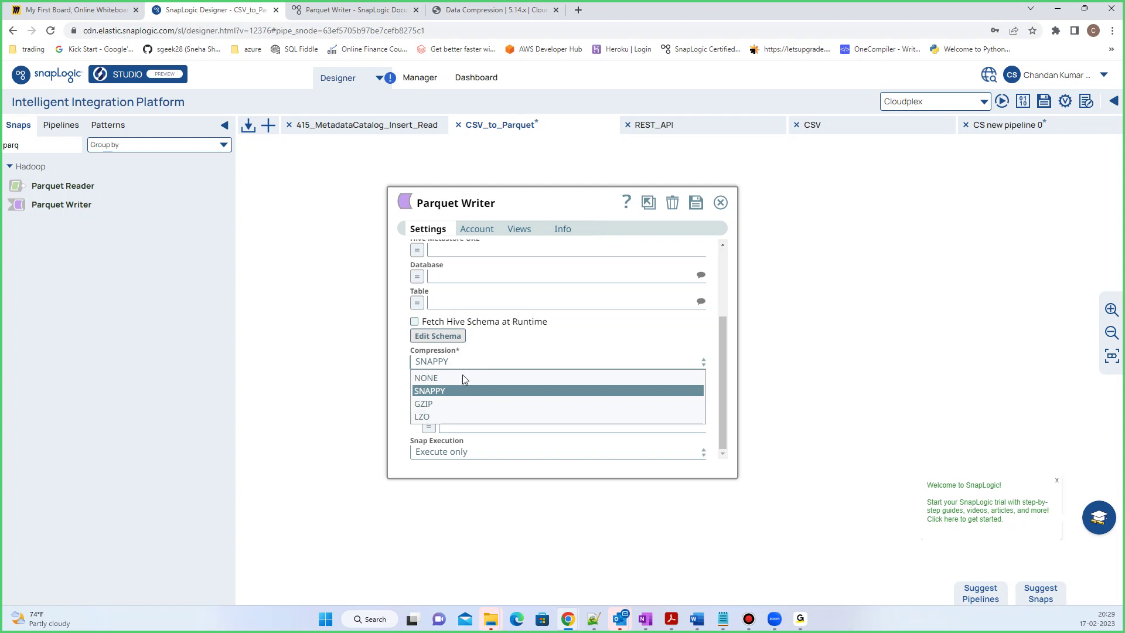
pyautogui.click(461, 378)
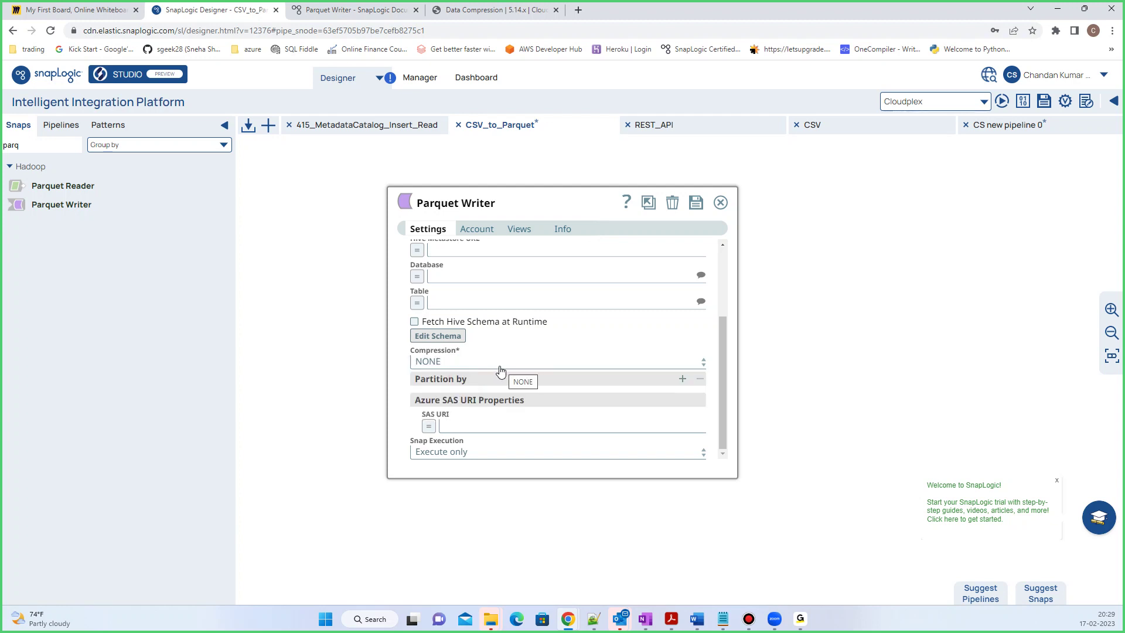
pyautogui.scroll(2, 502, 368)
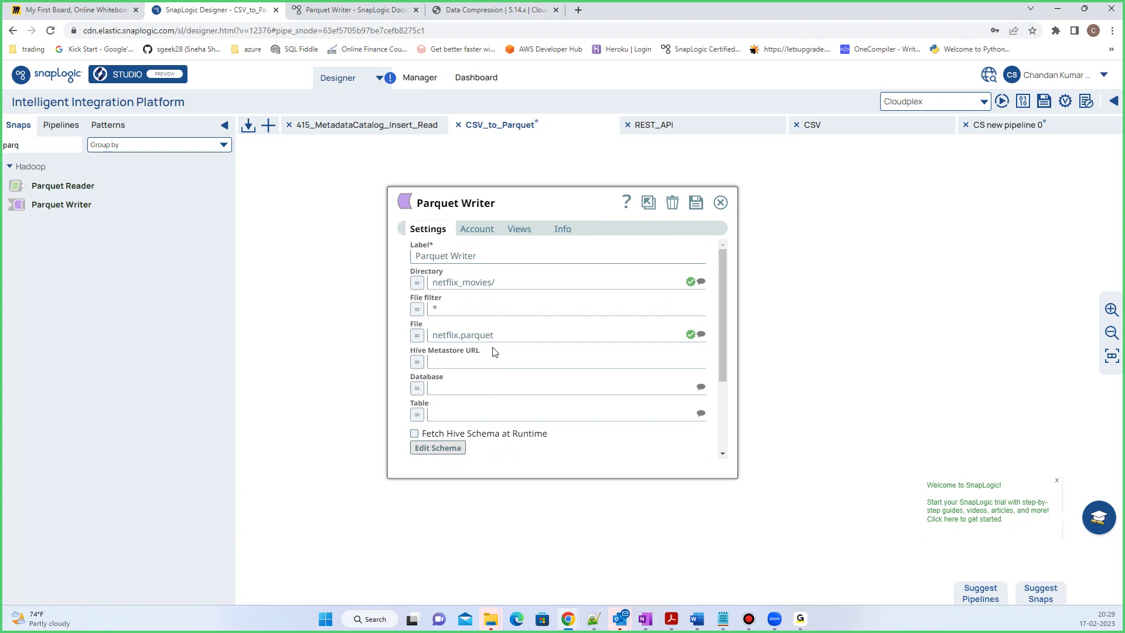
# Review the example Parquet schema in the Parquet Writer's schema editor and close the editor
pyautogui.scroll(-1, 469, 375)
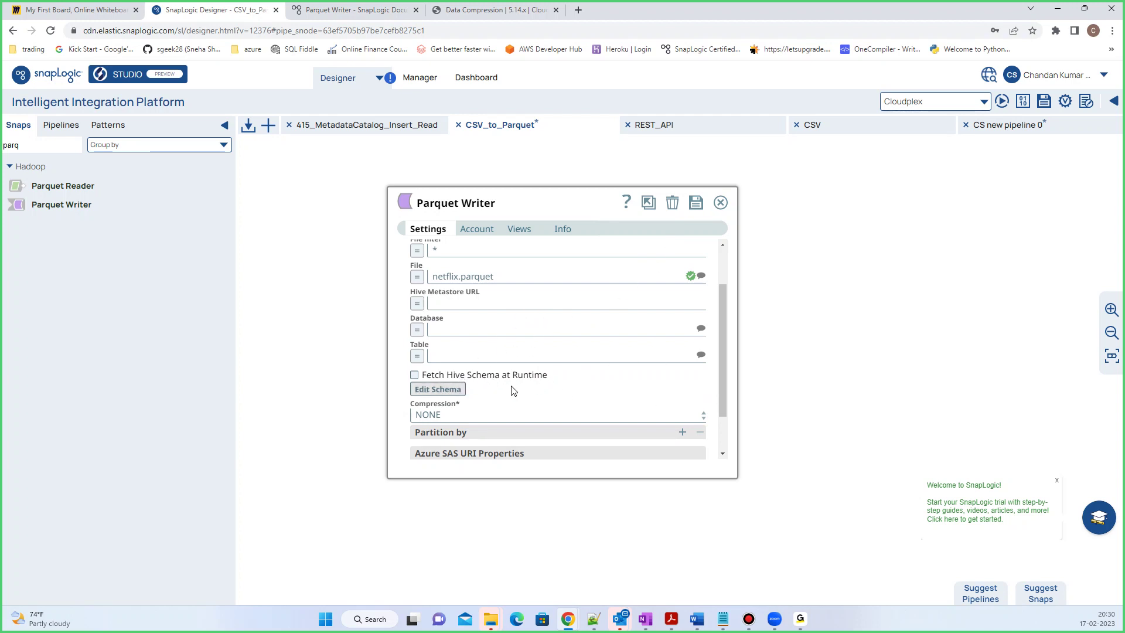
pyautogui.click(434, 397)
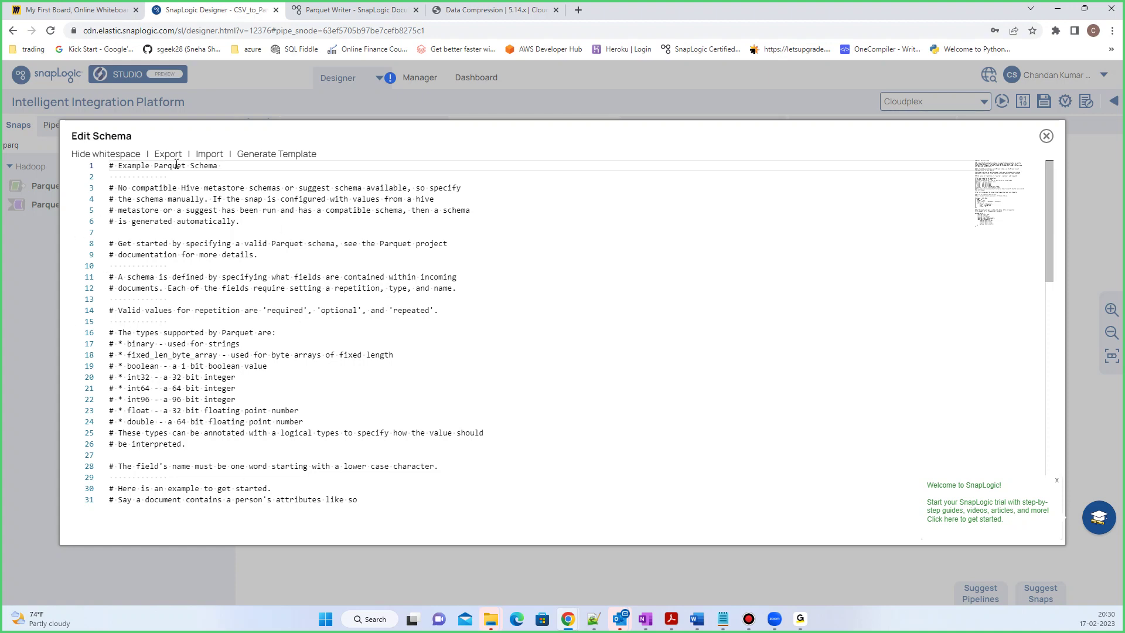
pyautogui.scroll(-6, 276, 316)
pyautogui.scroll(5, 276, 315)
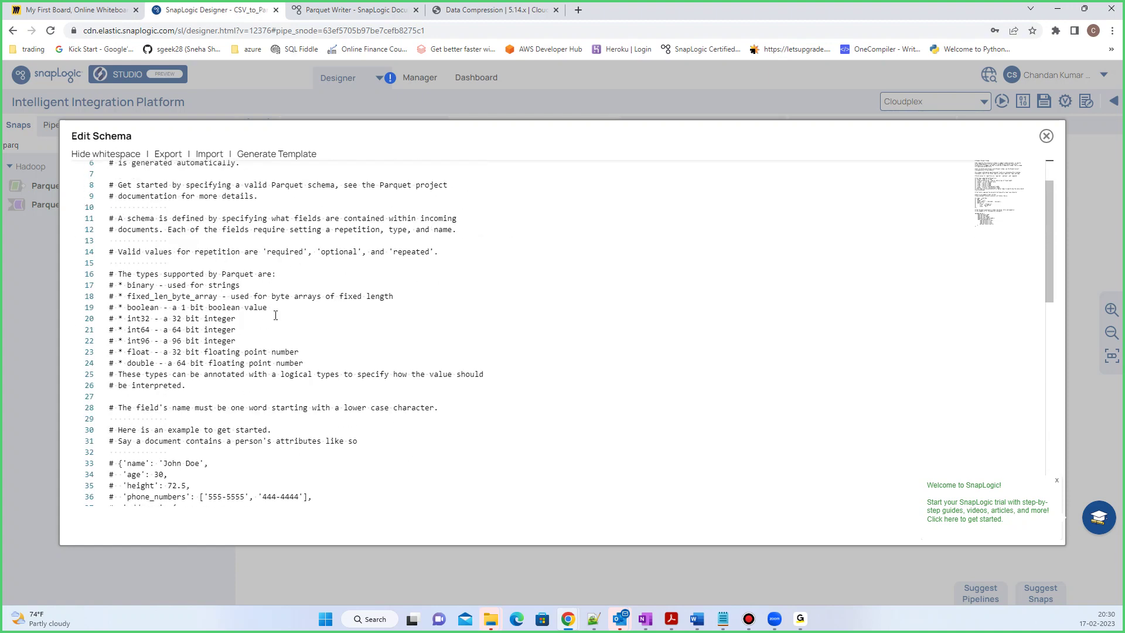
pyautogui.scroll(2, 276, 316)
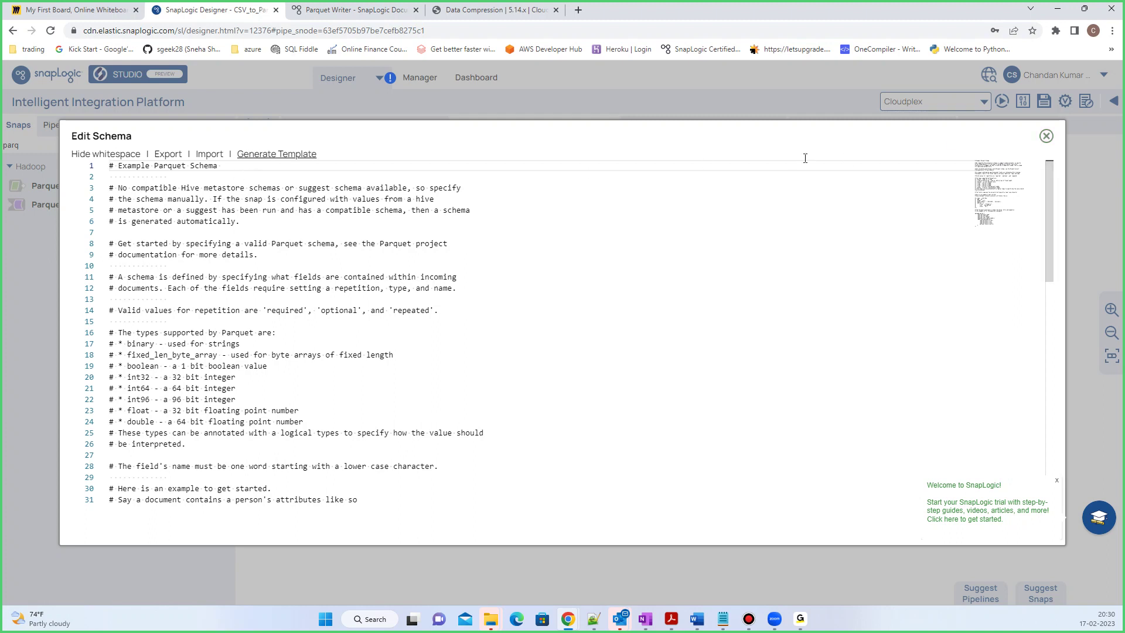
pyautogui.click(1046, 136)
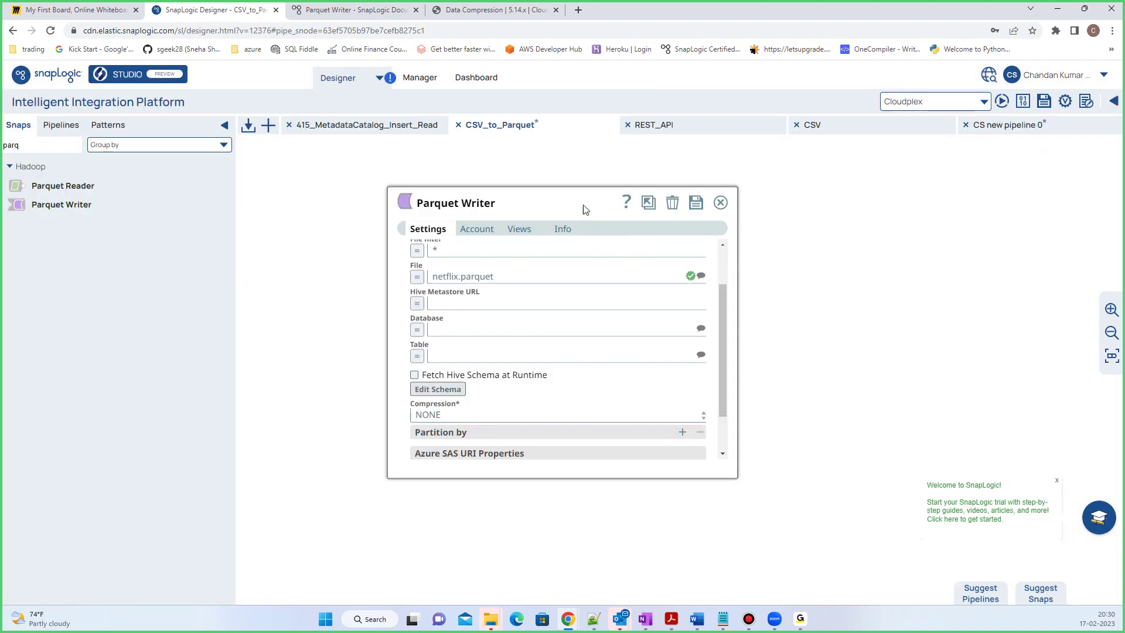
# Save and close the Parquet Writer, validate the CSV_to_Parquet pipeline and check the Parquet Writer's validation message
pyautogui.click(696, 203)
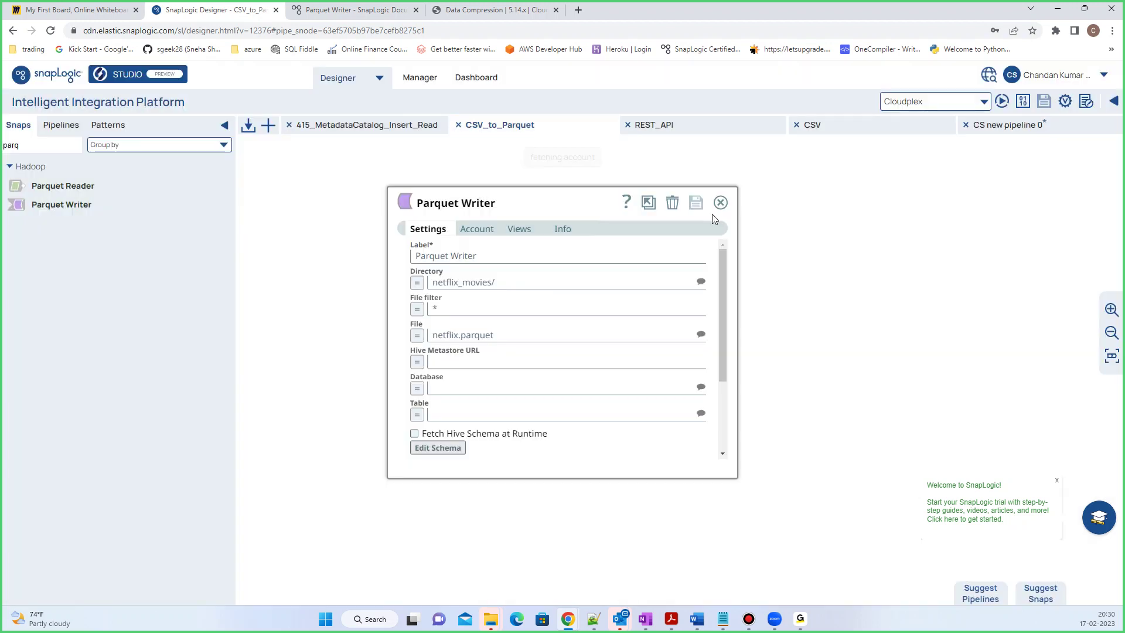
pyautogui.click(720, 202)
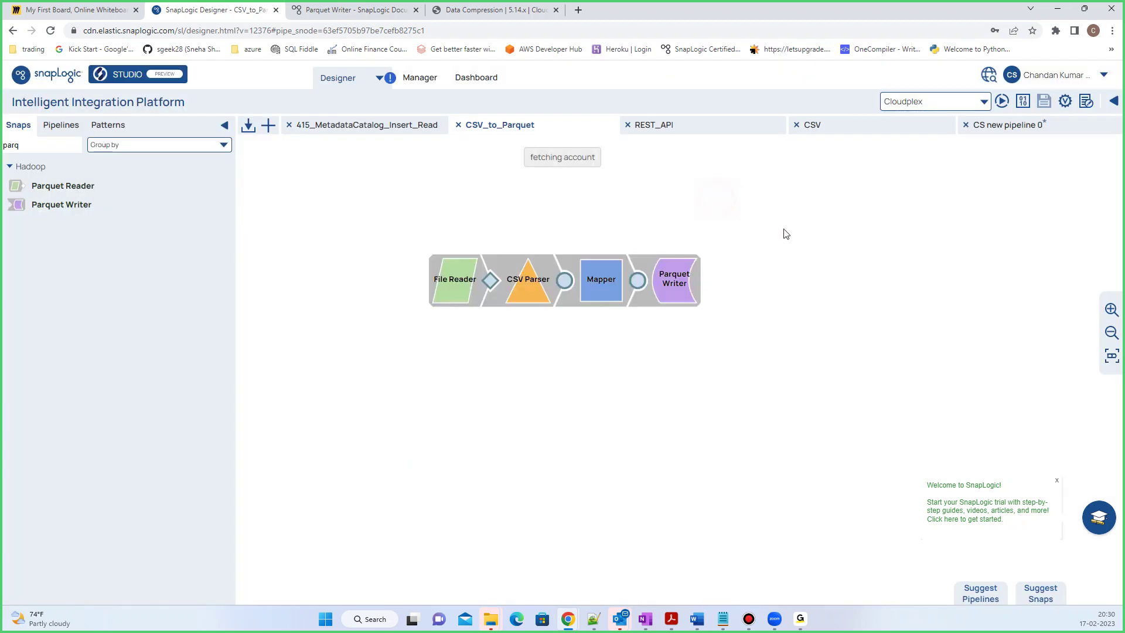
pyautogui.click(1065, 101)
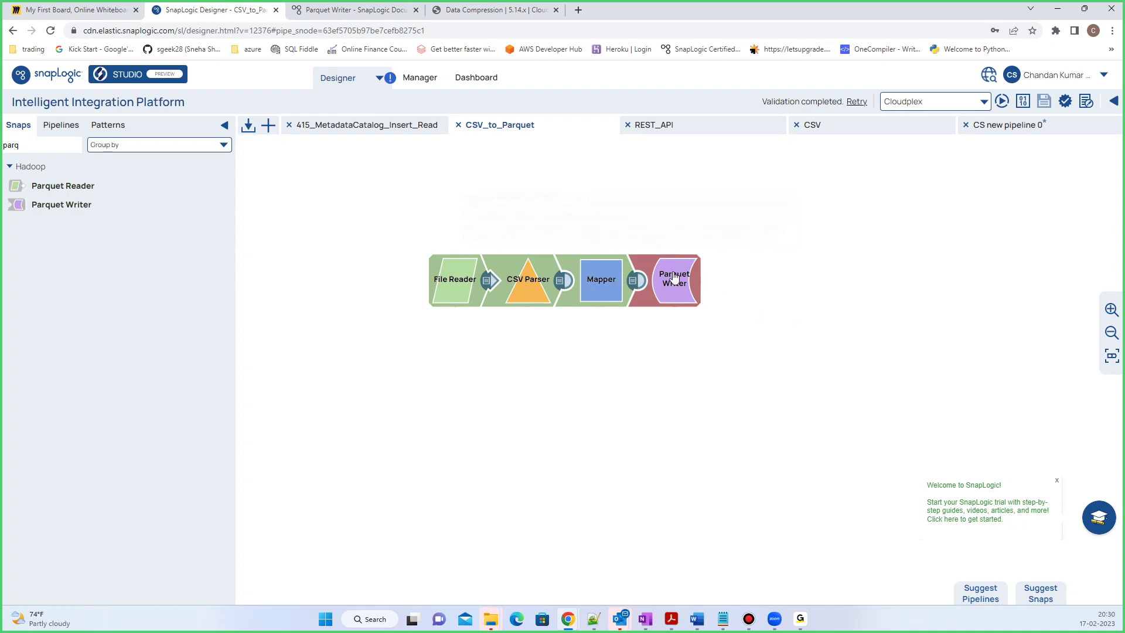
pyautogui.moveTo(674, 279)
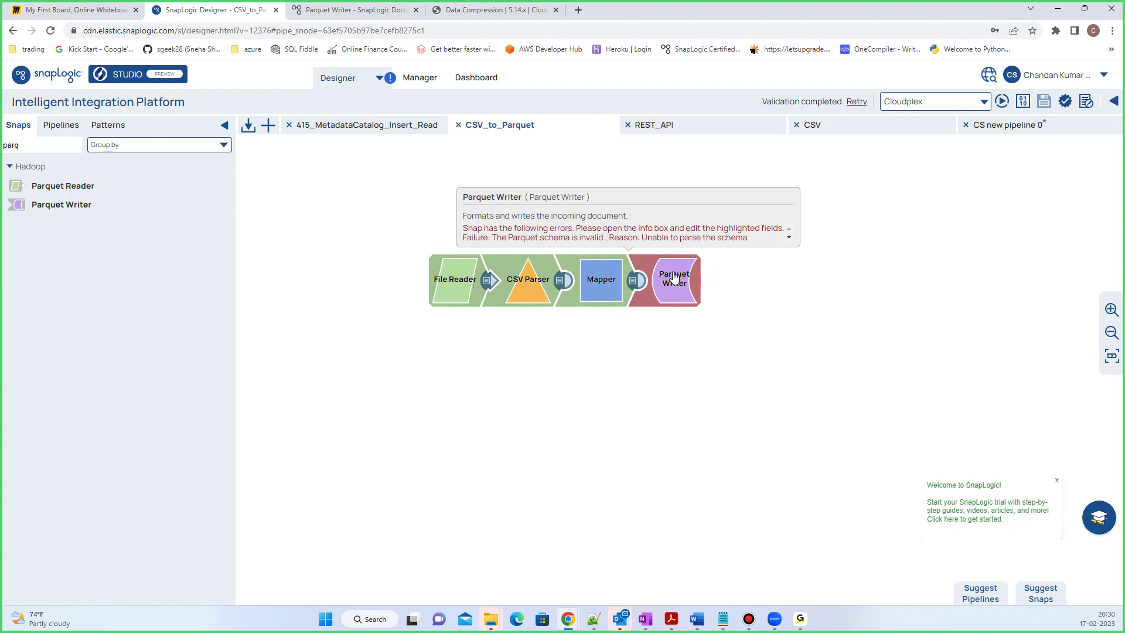
# Generate a schema template from the incoming Netflix fields in the Parquet Writer's schema editor
pyautogui.click(675, 278)
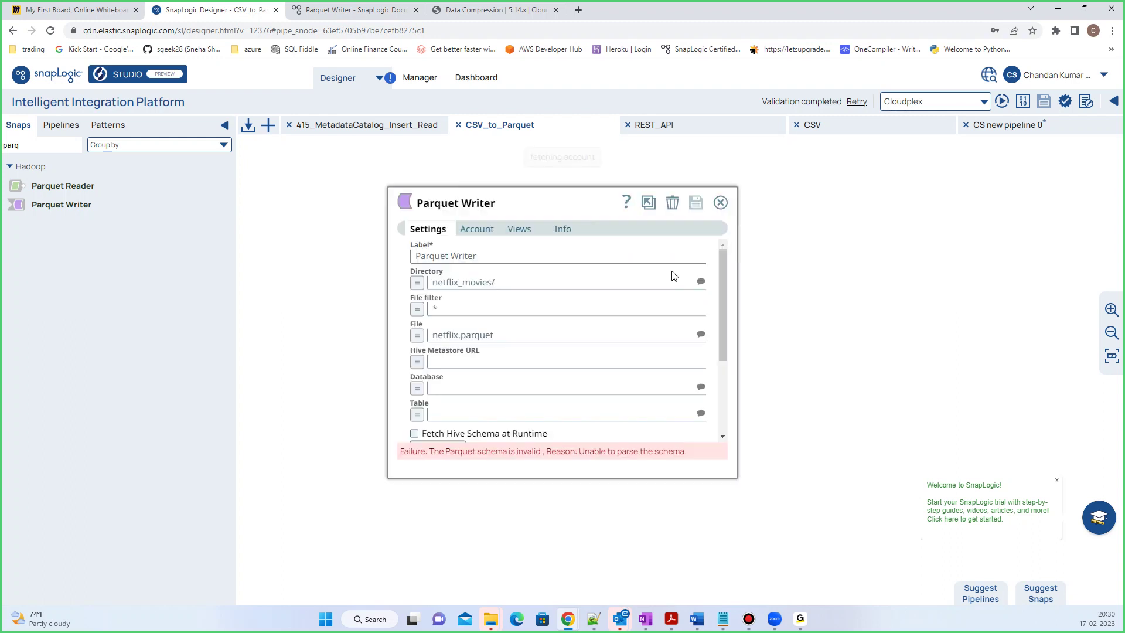
pyautogui.scroll(-3, 465, 334)
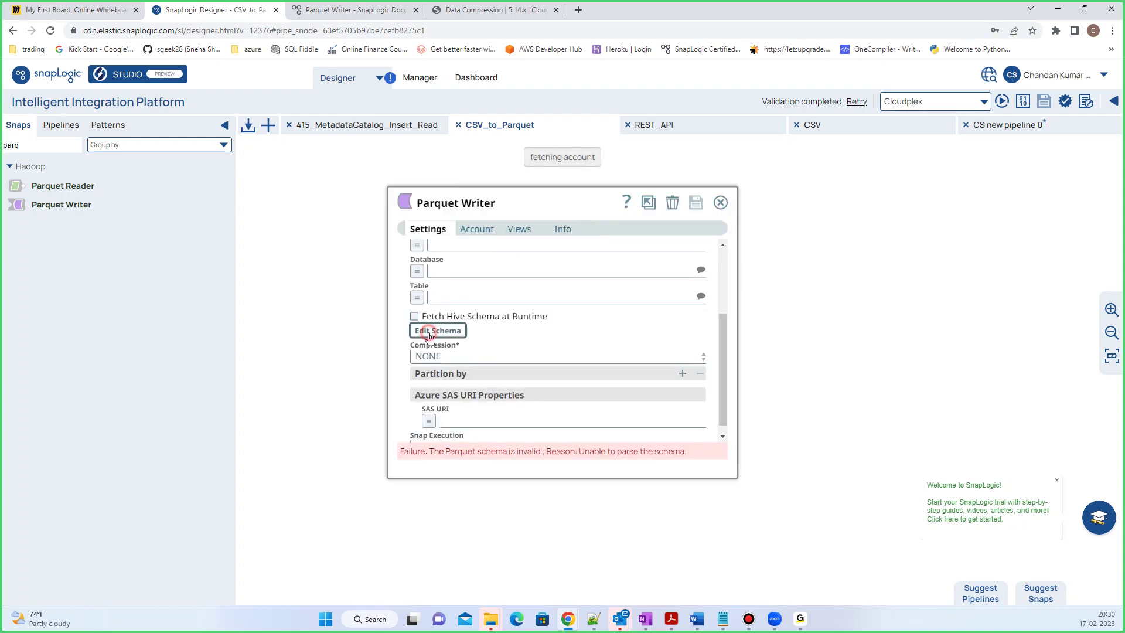
pyautogui.click(430, 337)
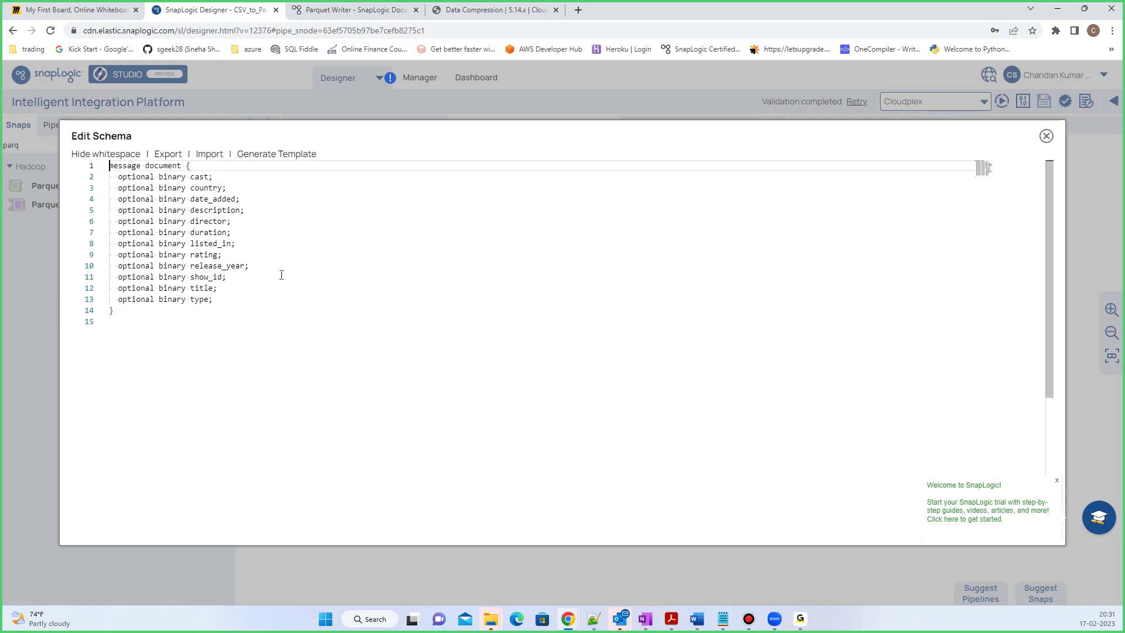
pyautogui.click(261, 159)
# Examine the field names, binary types and optional repetition settings in the generated Parquet schema
pyautogui.doubleClick(199, 176)
pyautogui.doubleClick(205, 187)
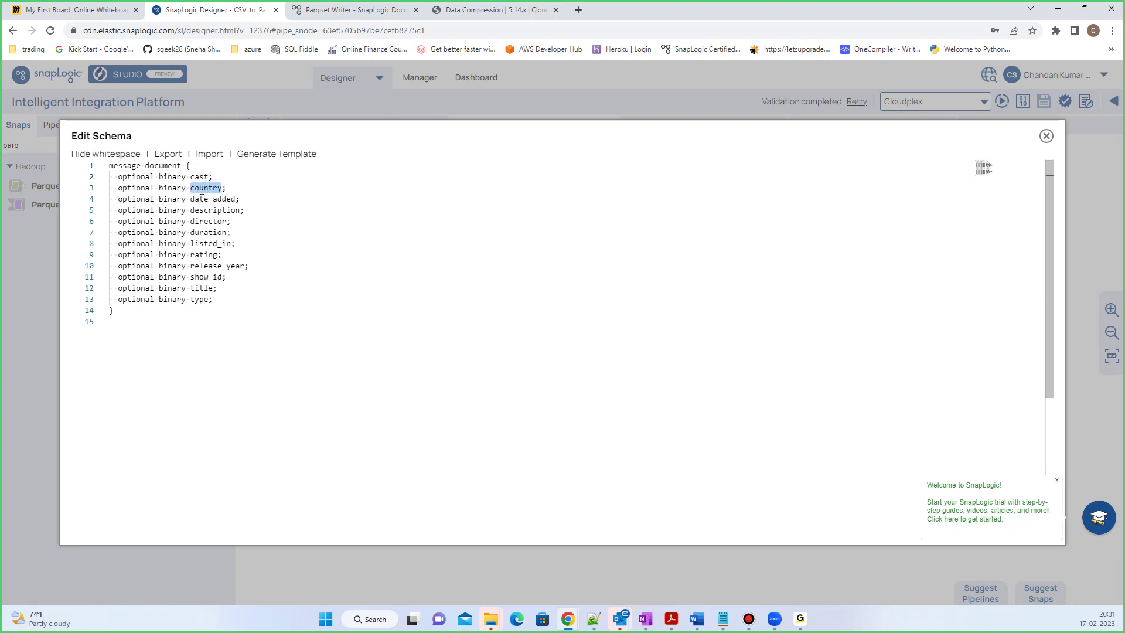
pyautogui.doubleClick(202, 199)
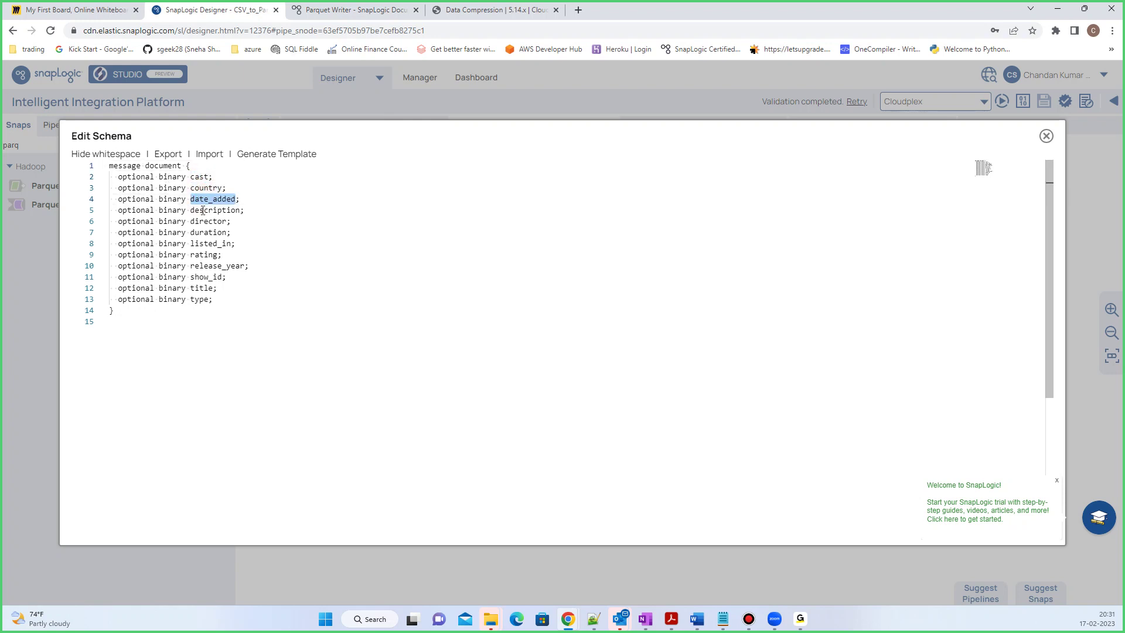
pyautogui.doubleClick(201, 209)
pyautogui.doubleClick(191, 221)
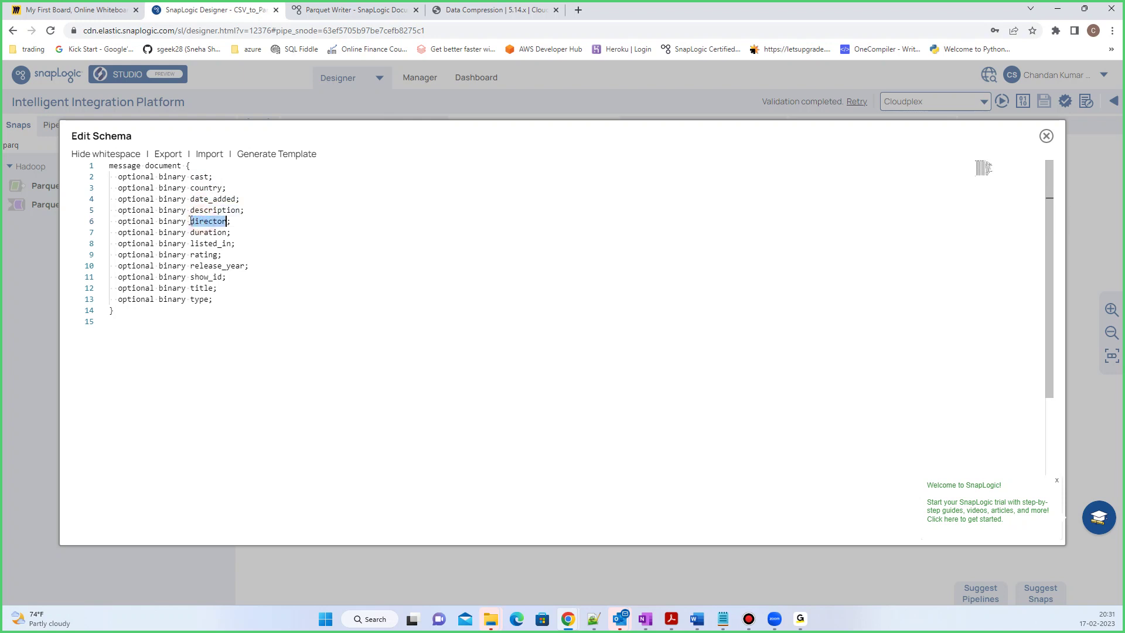
pyautogui.doubleClick(169, 177)
pyautogui.doubleClick(151, 176)
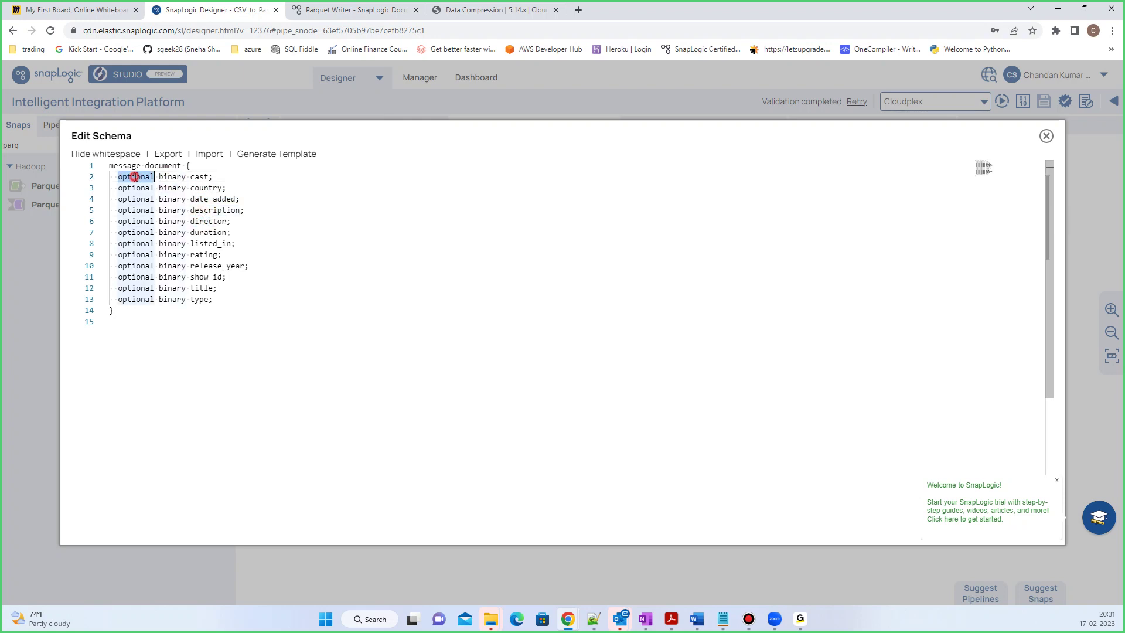
pyautogui.click(178, 178)
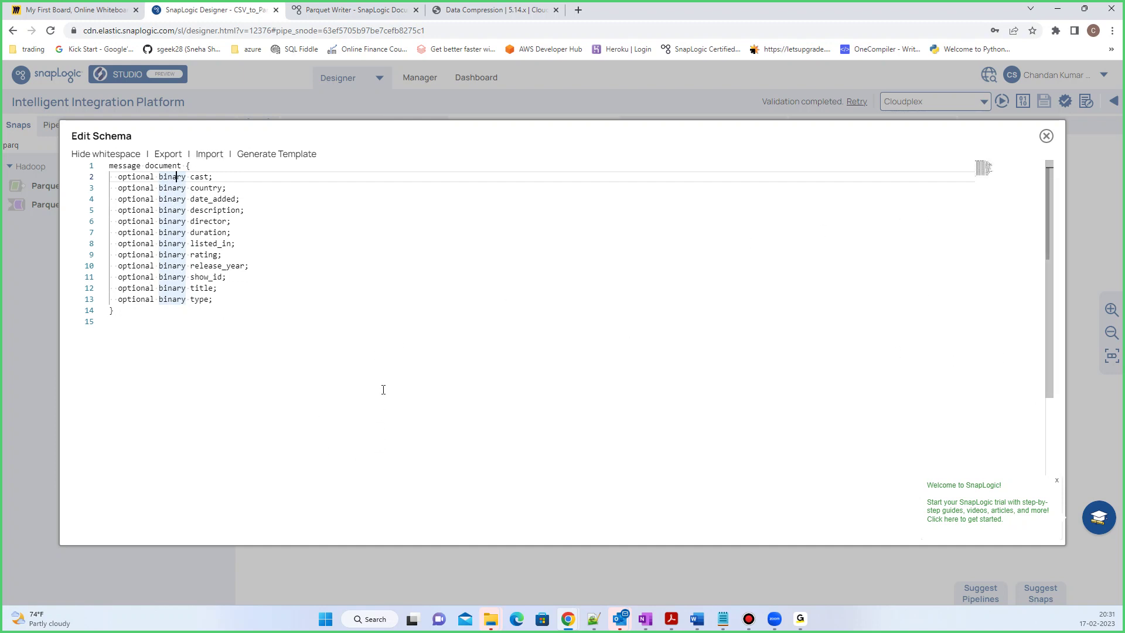
# Close the schema editor, save the Parquet Writer with the generated schema and close the snap
pyautogui.click(1045, 136)
pyautogui.click(697, 204)
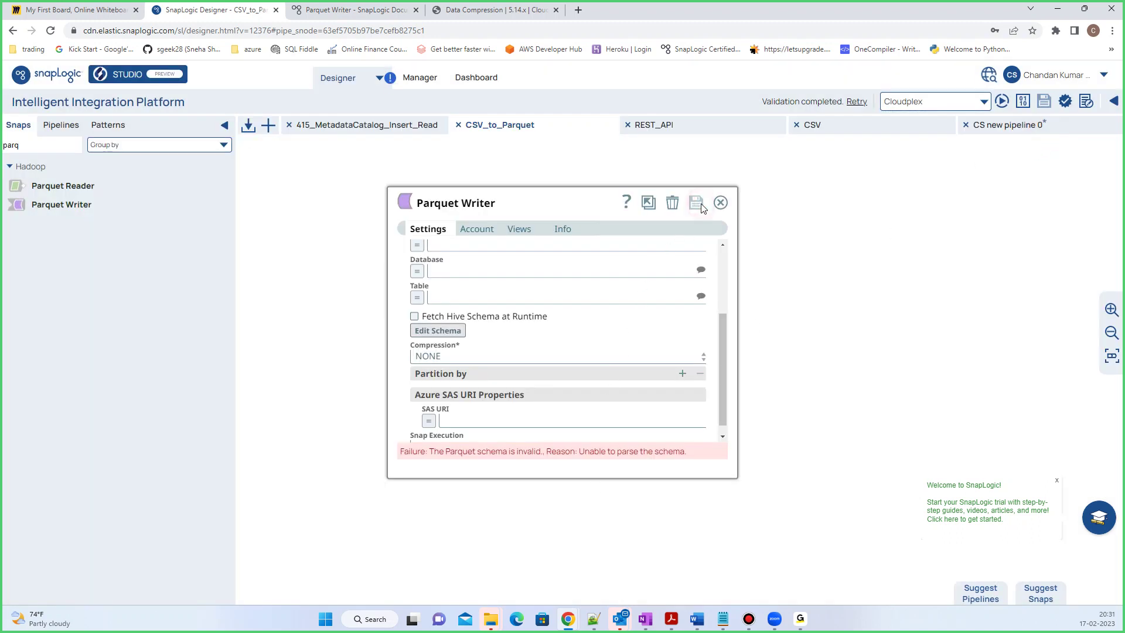
pyautogui.click(721, 204)
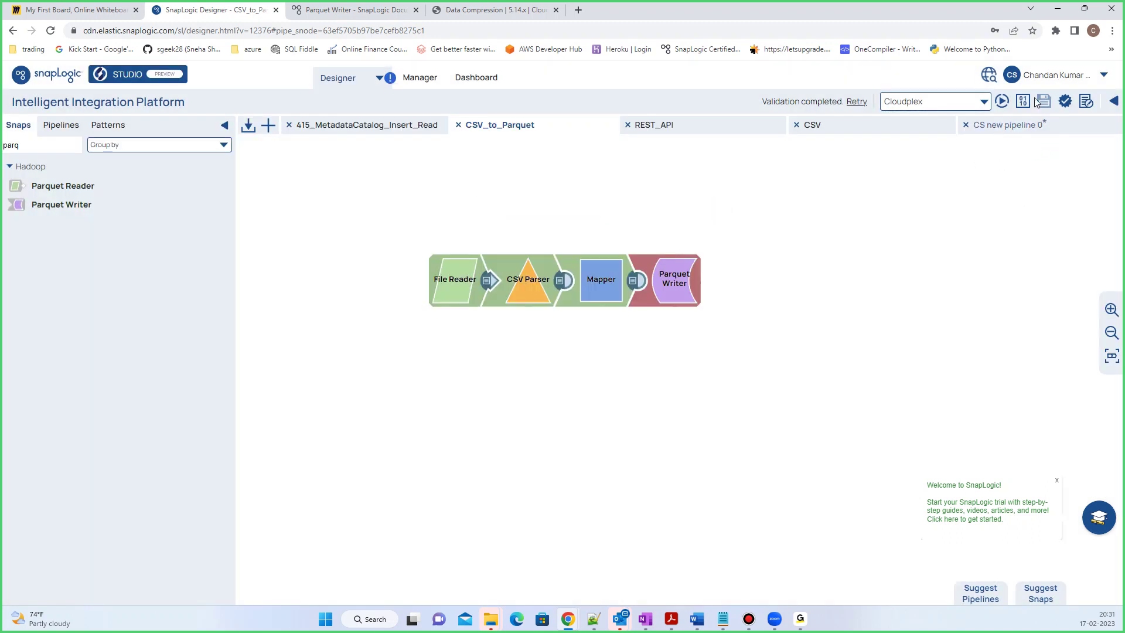
# Execute the CSV_to_Parquet pipeline, review the Parquet Writer's error in the execution statistics and close them
pyautogui.click(1002, 102)
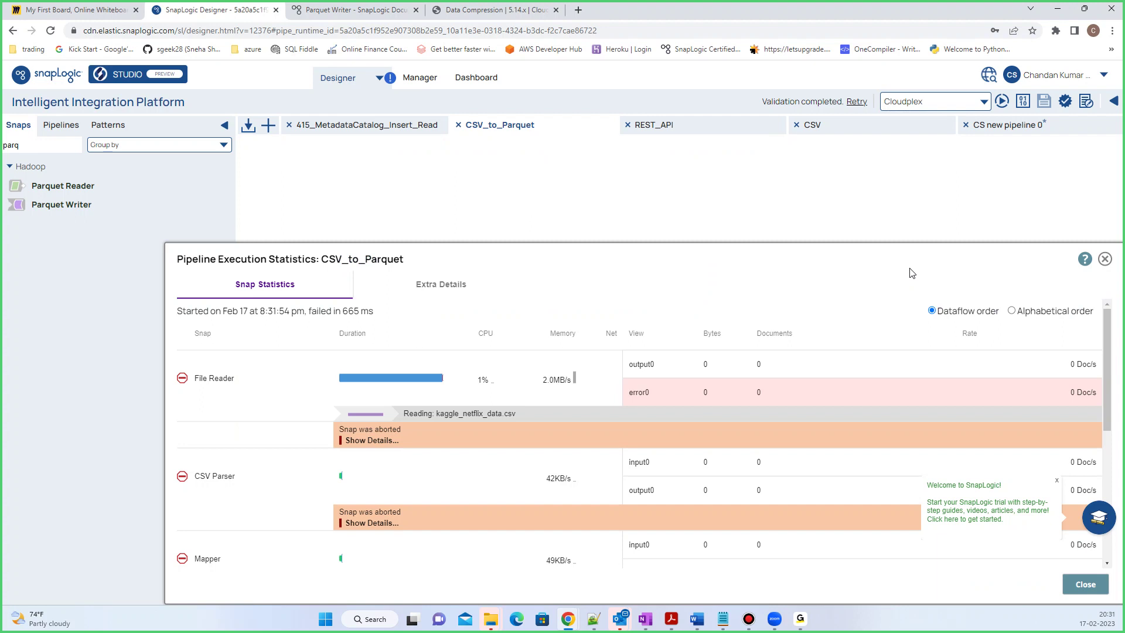
pyautogui.scroll(-5, 338, 475)
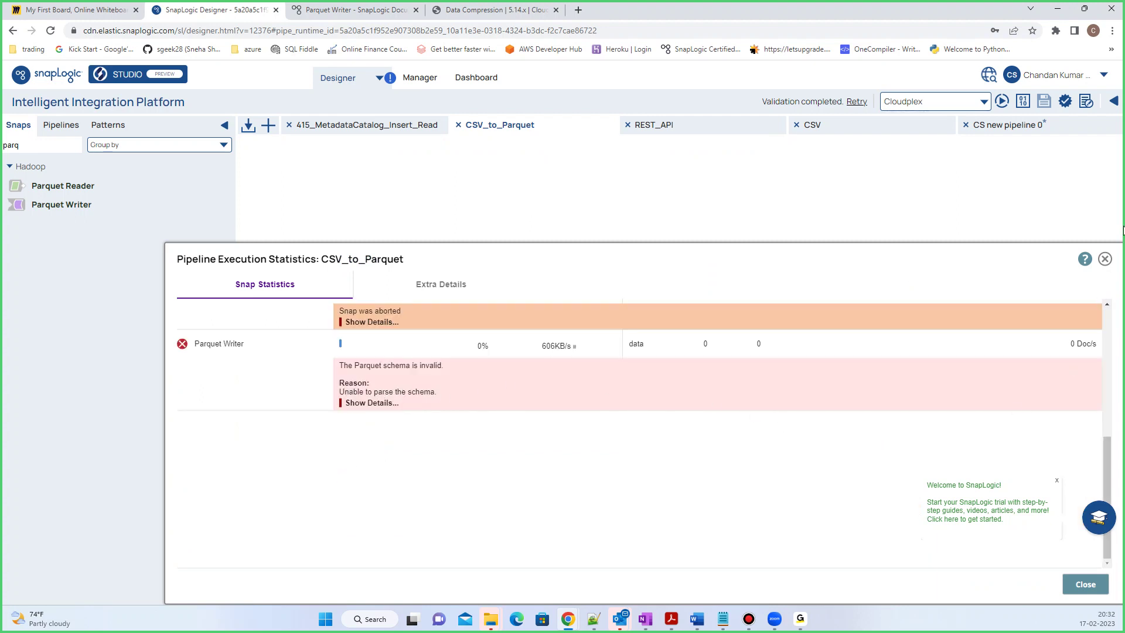
pyautogui.click(1104, 258)
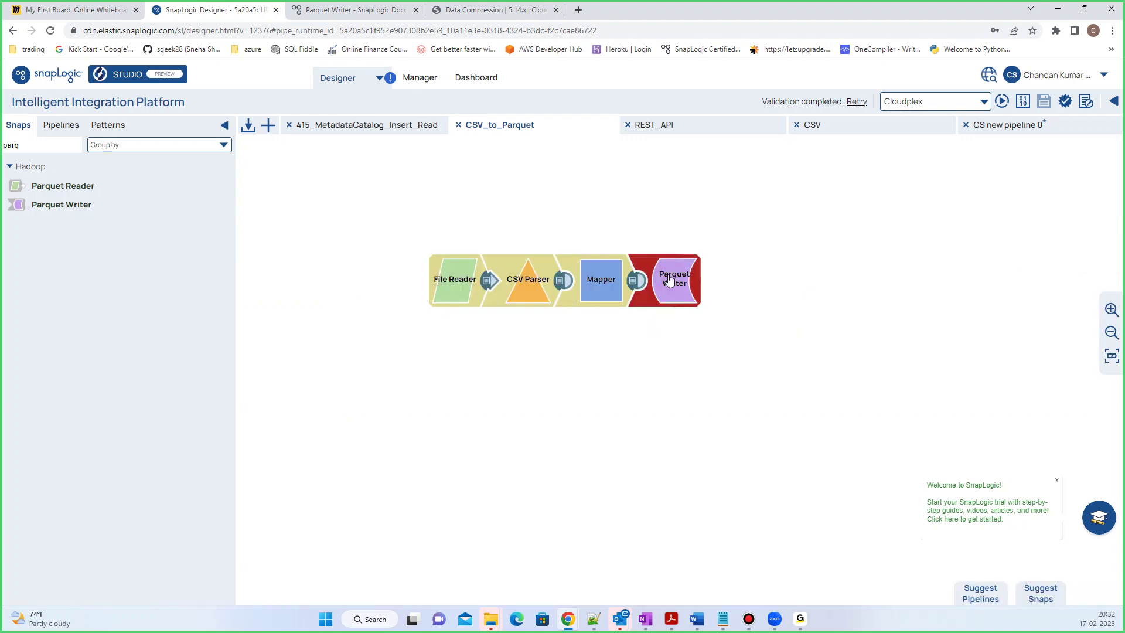
# Reopen the Parquet Writer's schema editor, confirm the existing schema, then save and close the snap
pyautogui.click(670, 279)
pyautogui.scroll(-5, 542, 299)
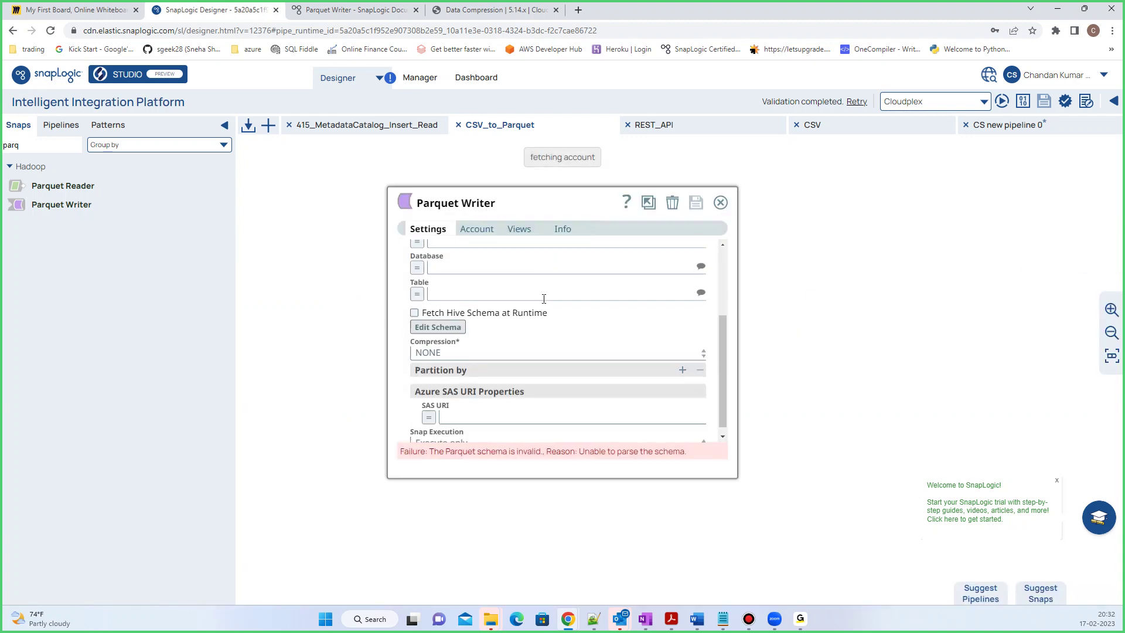
pyautogui.click(440, 320)
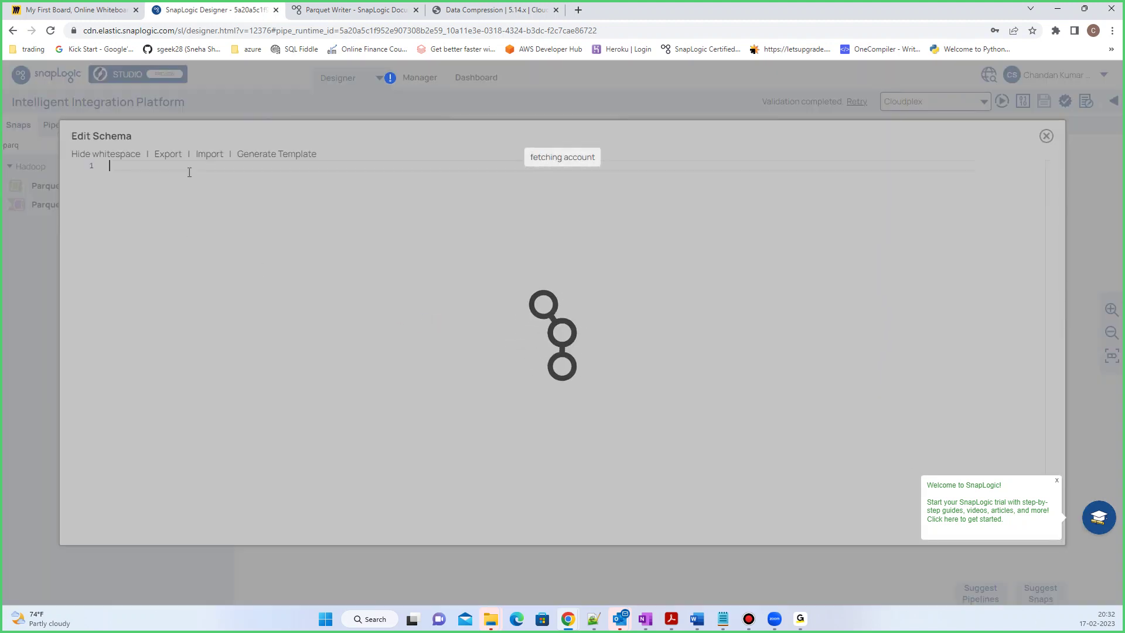
pyautogui.scroll(-5, 982, 328)
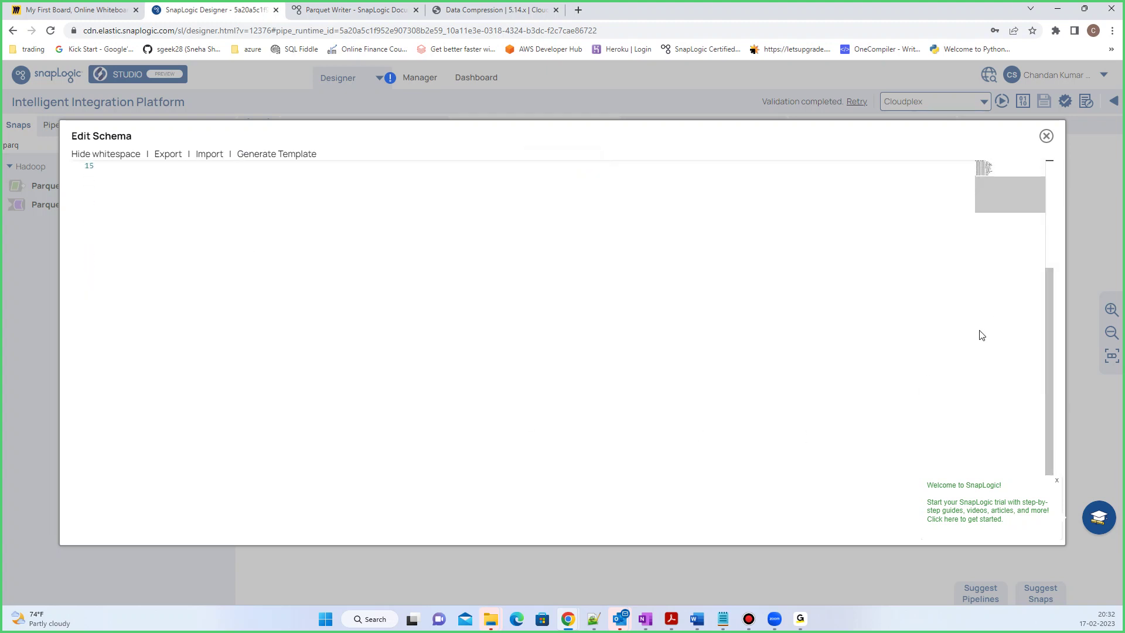
pyautogui.click(1056, 481)
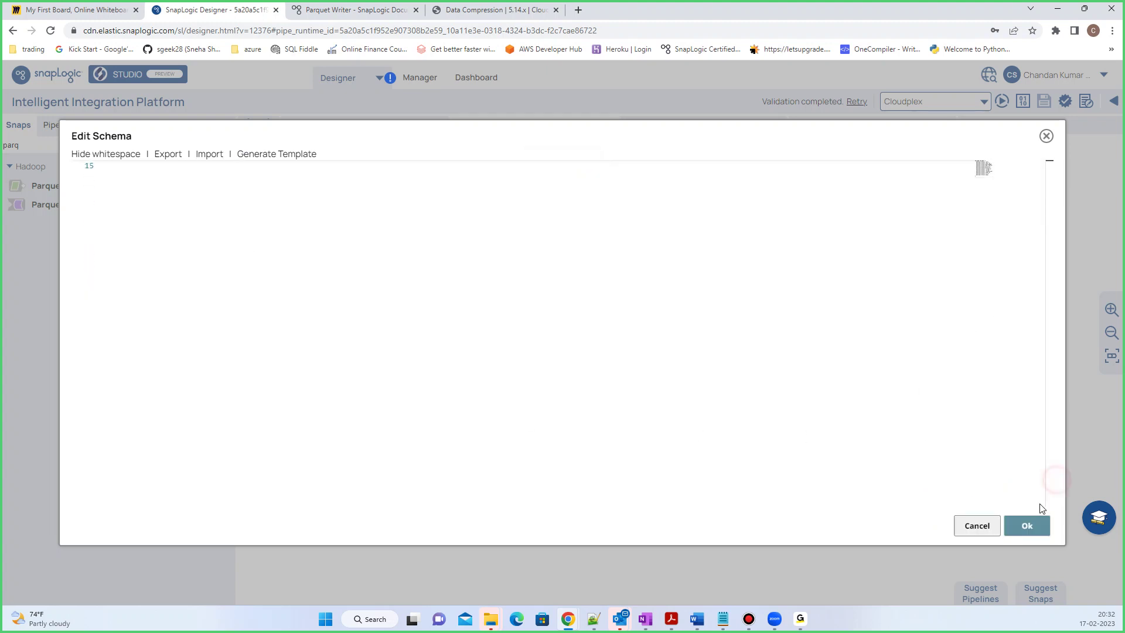
pyautogui.click(1024, 527)
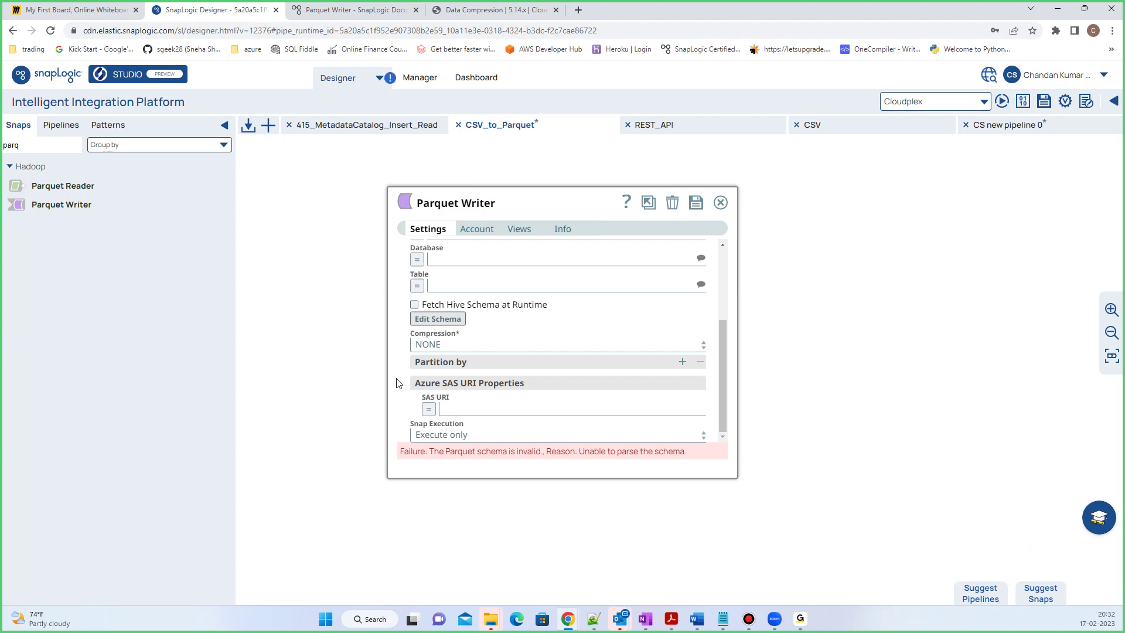
pyautogui.click(696, 203)
pyautogui.click(721, 202)
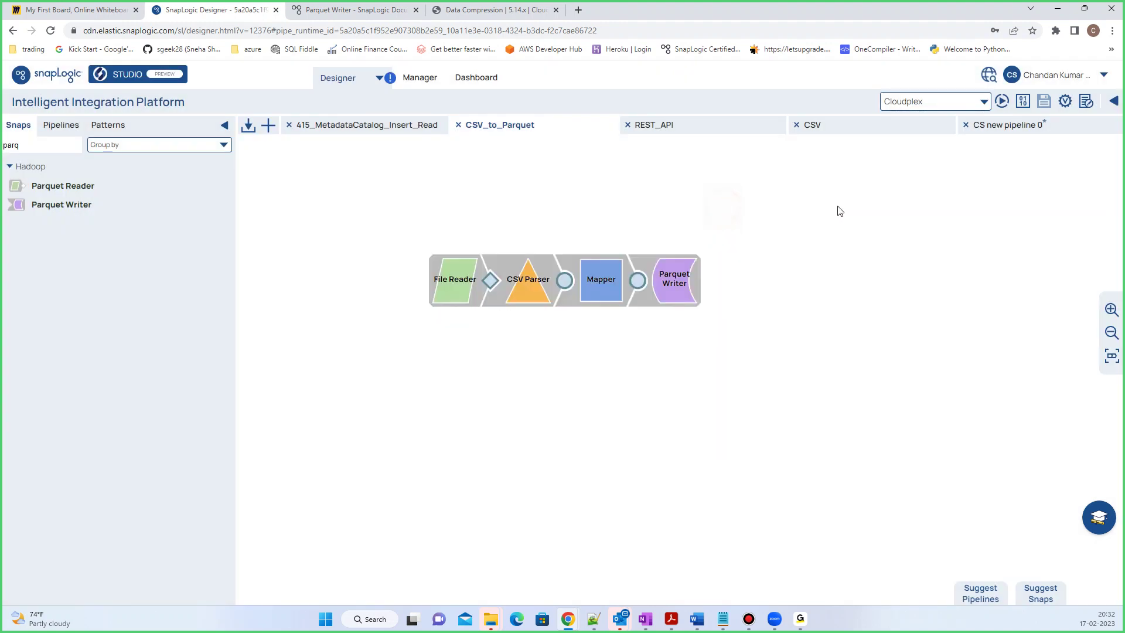
# Execute the CSV_to_Parquet pipeline and check the output directory and file name in the Parquet Writer's settings
pyautogui.click(1001, 101)
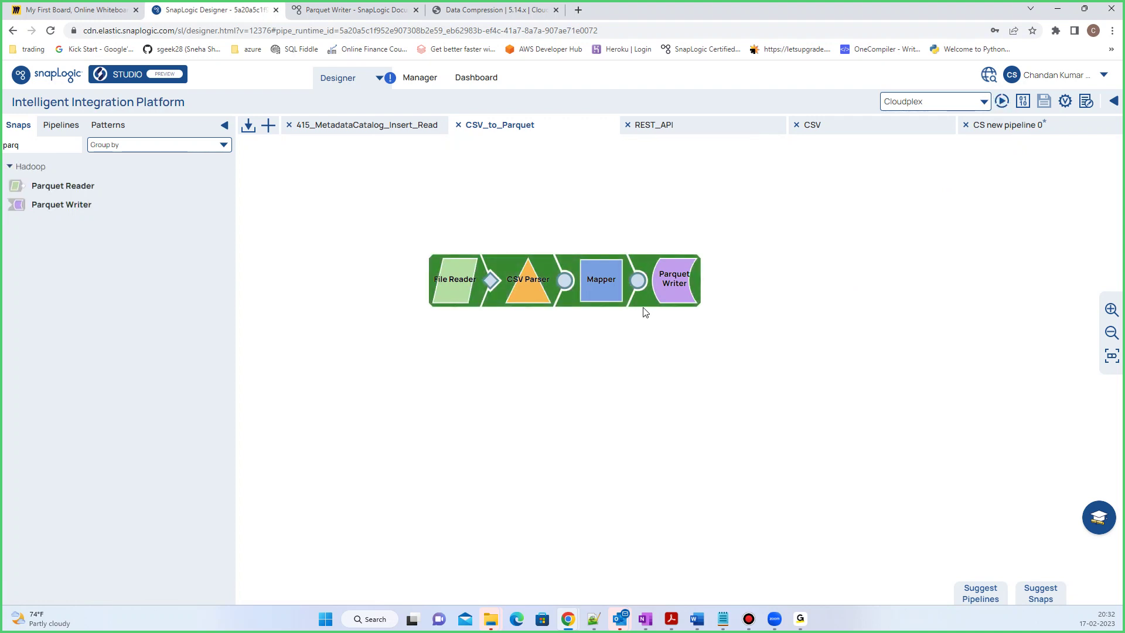
pyautogui.rightClick(426, 80)
pyautogui.click(675, 283)
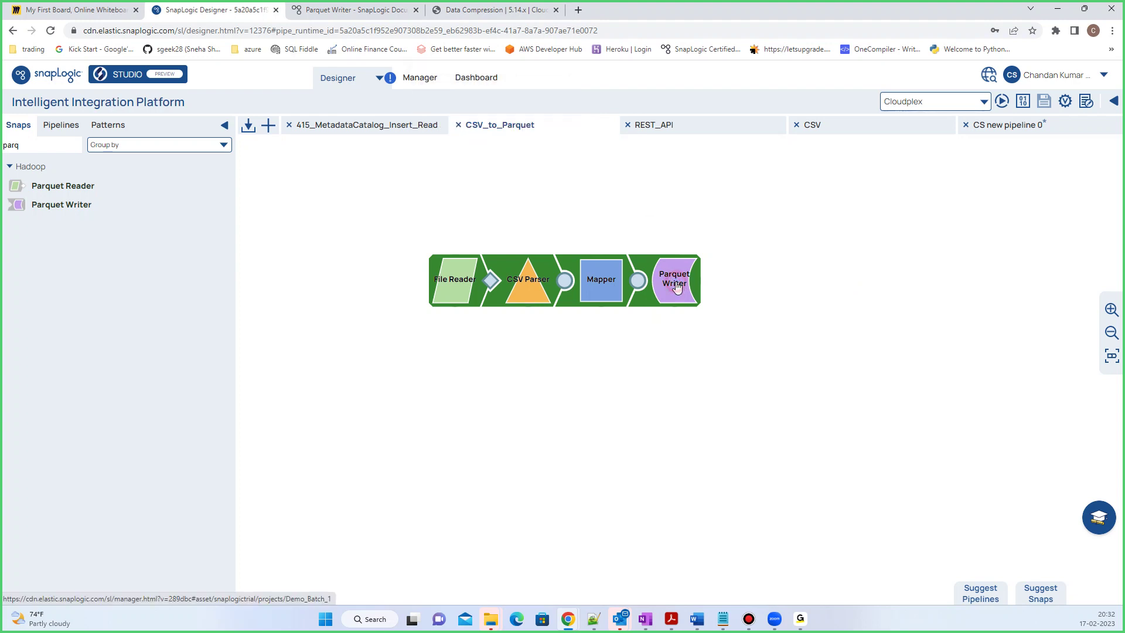
pyautogui.click(674, 285)
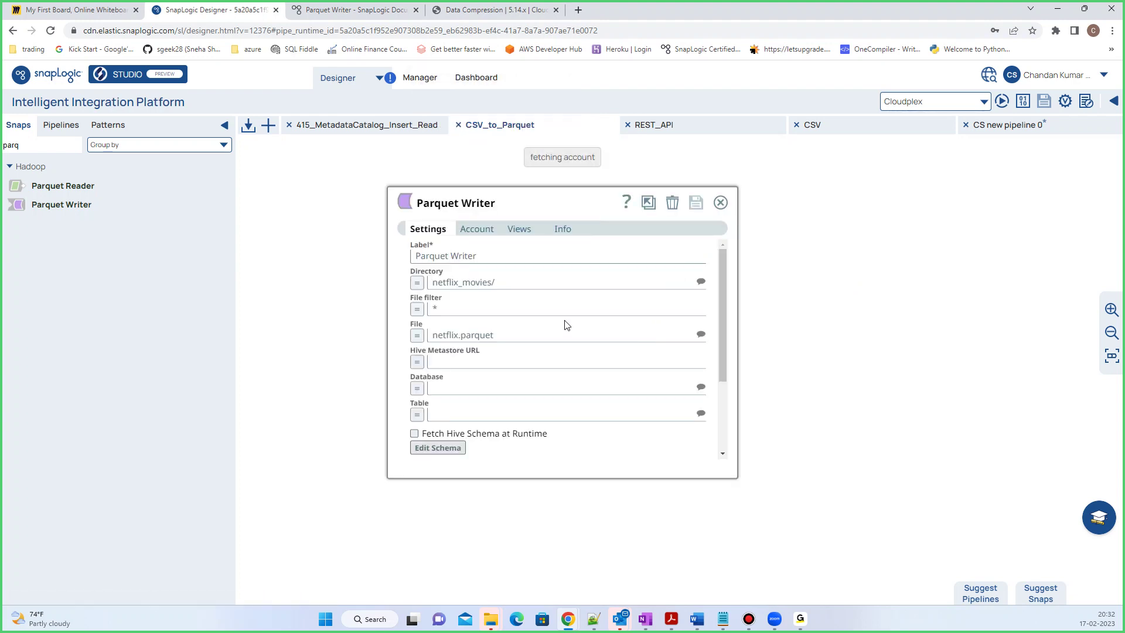
pyautogui.click(720, 202)
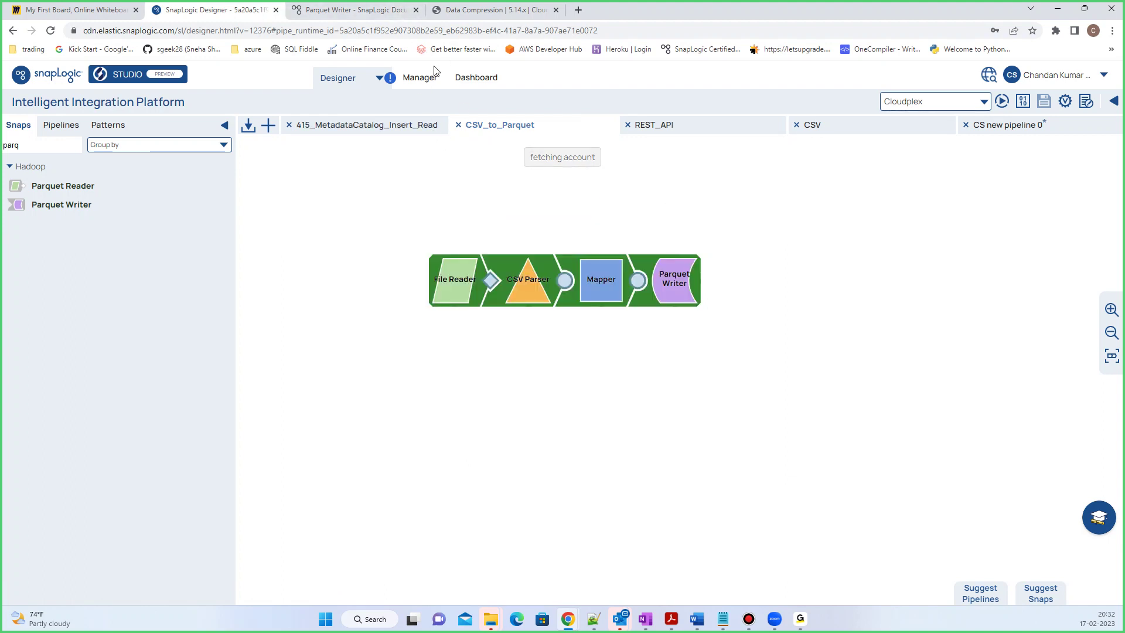
# Open SnapLogic Manager in a new browser tab and refresh the Demo_Batch_1 project's asset list
pyautogui.rightClick(423, 76)
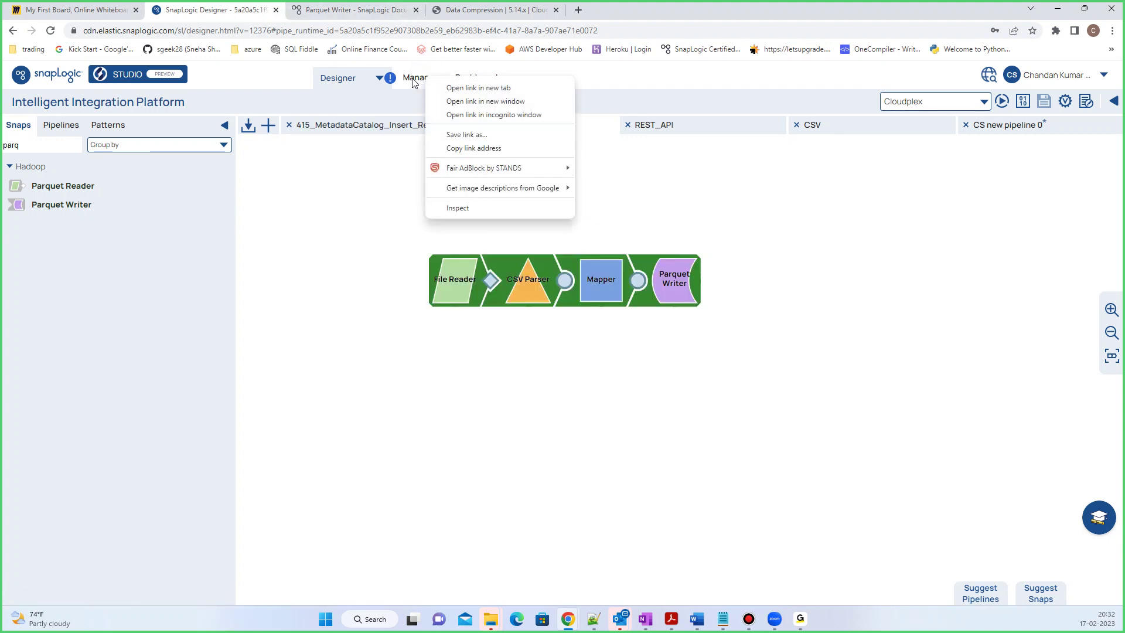
pyautogui.click(463, 88)
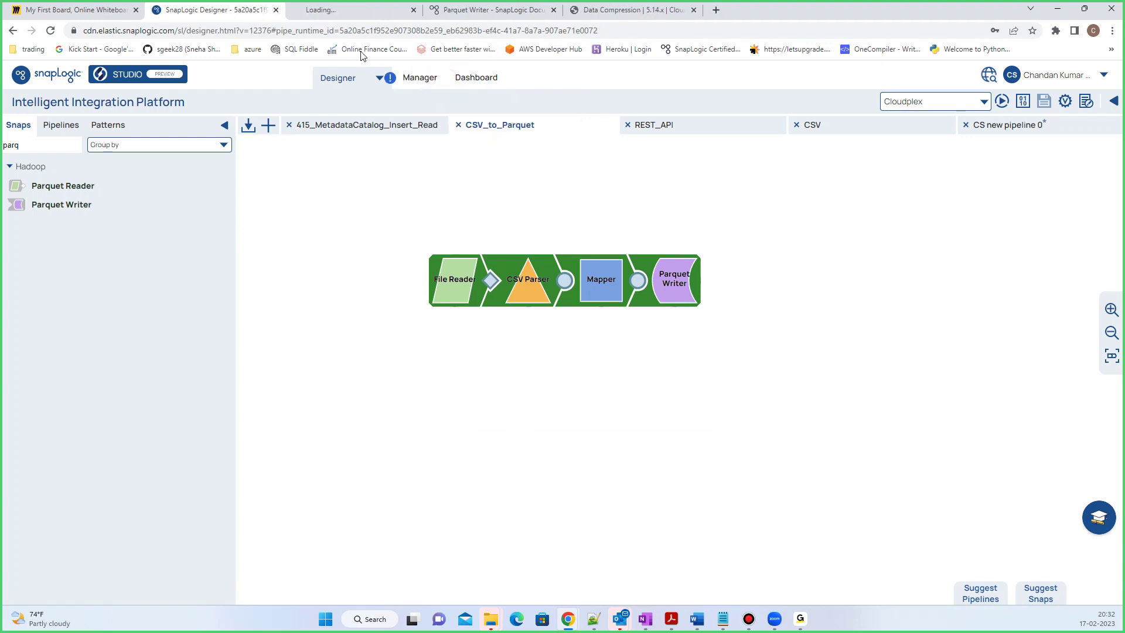
pyautogui.click(349, 16)
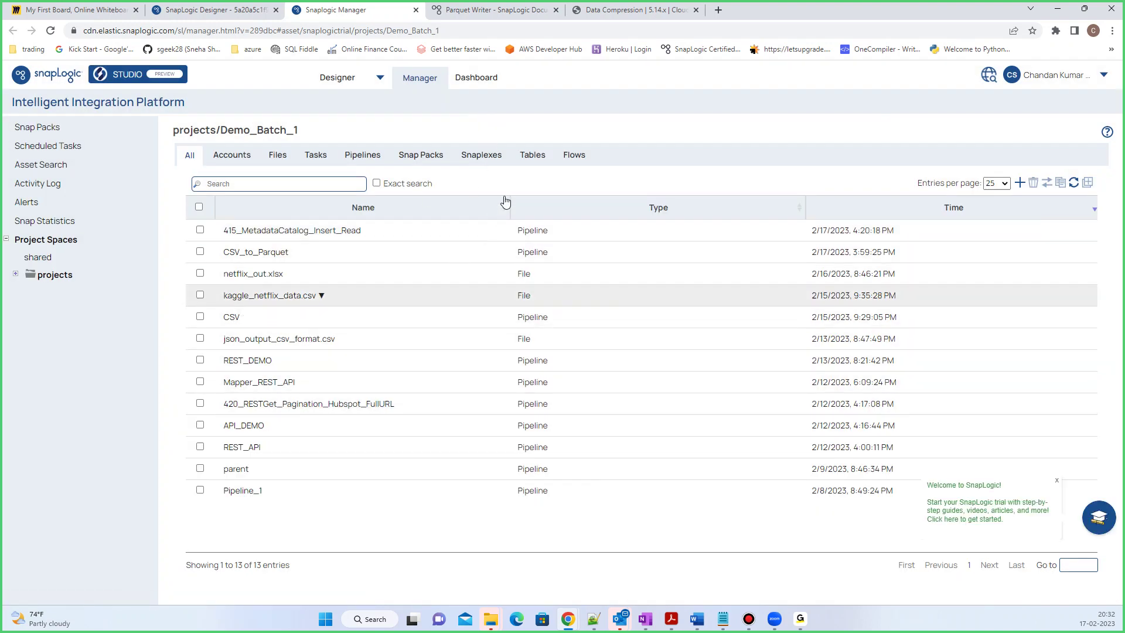
pyautogui.click(1072, 183)
# Recheck the Parquet Writer's output settings in Designer and look for the output among the Demo_Batch_1 files in Manager
pyautogui.click(225, 12)
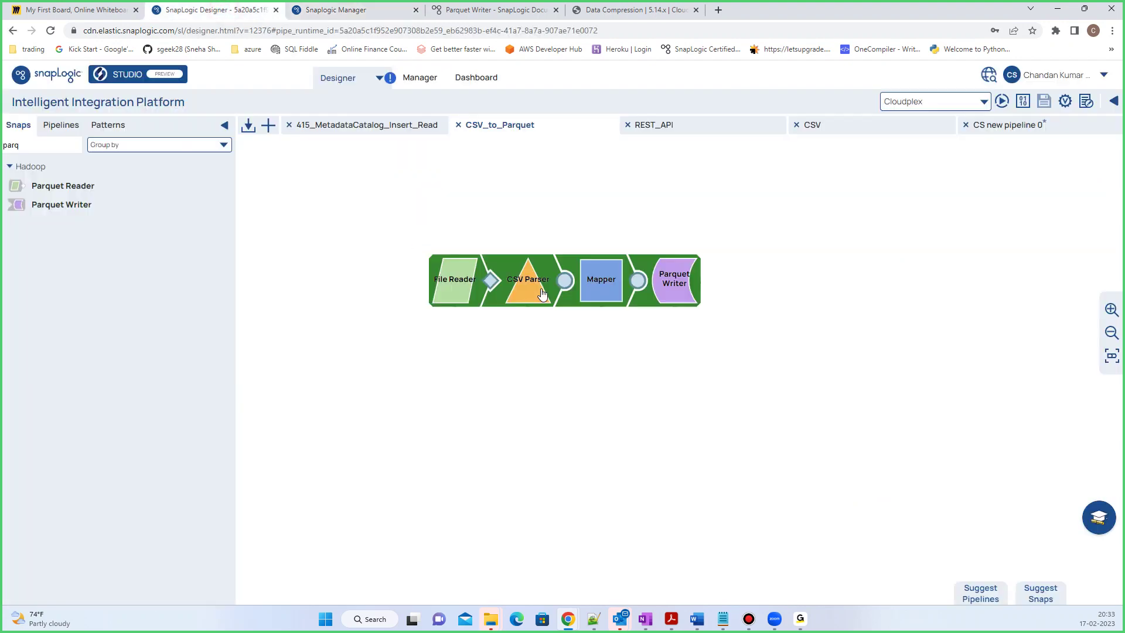
pyautogui.click(648, 280)
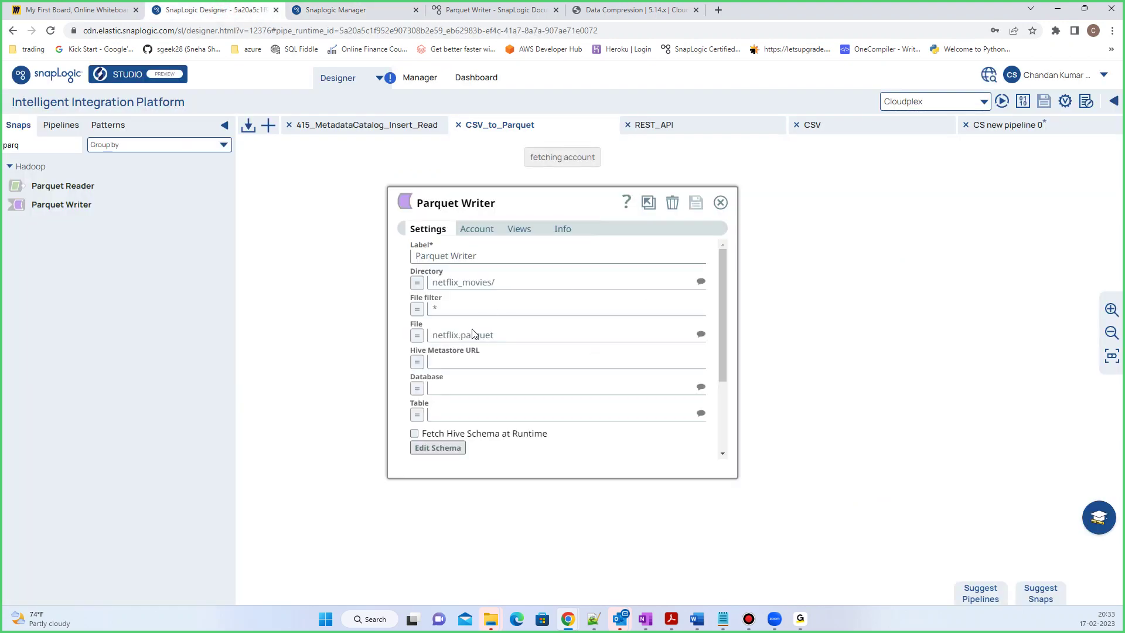
pyautogui.click(344, 10)
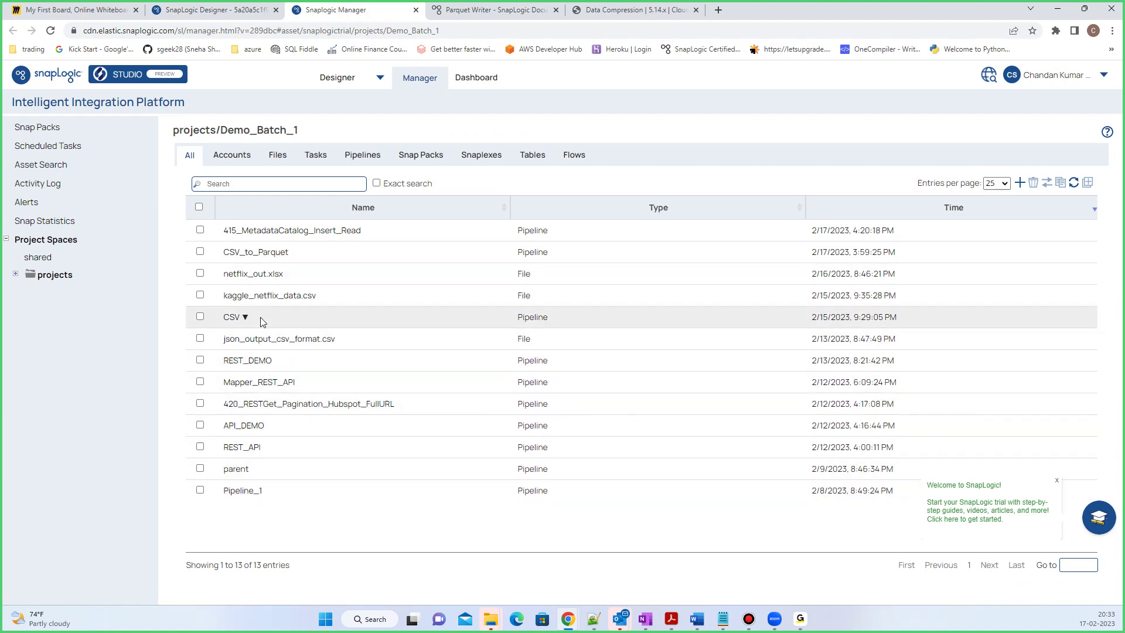
pyautogui.click(277, 155)
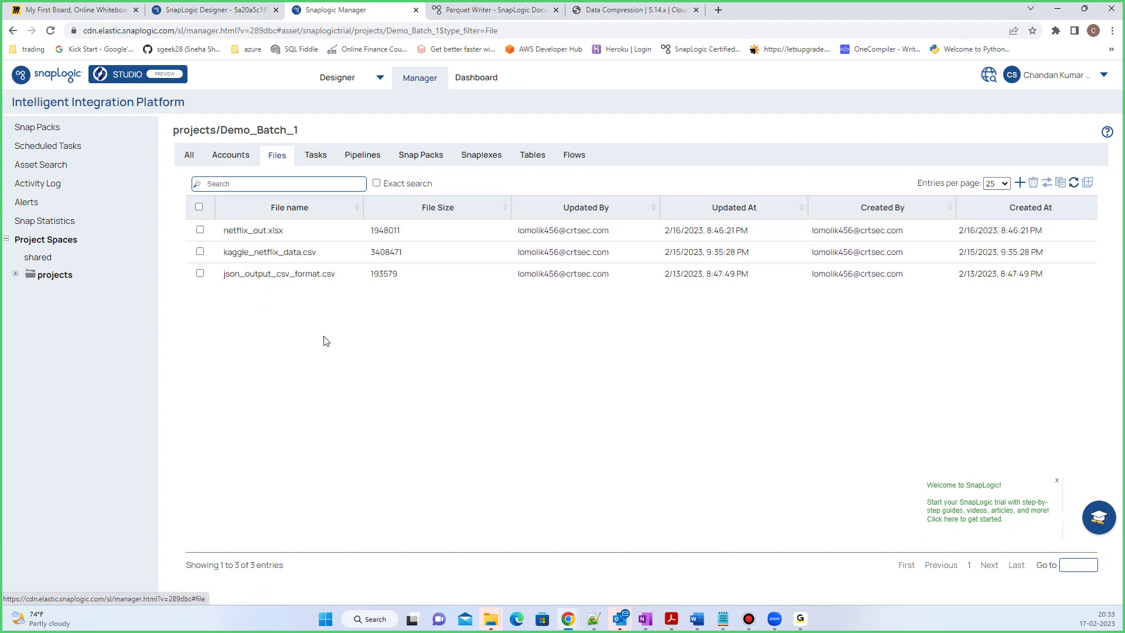
# Set the Parquet Writer's directory to netflix_movies, without the trailing slash
pyautogui.click(202, 10)
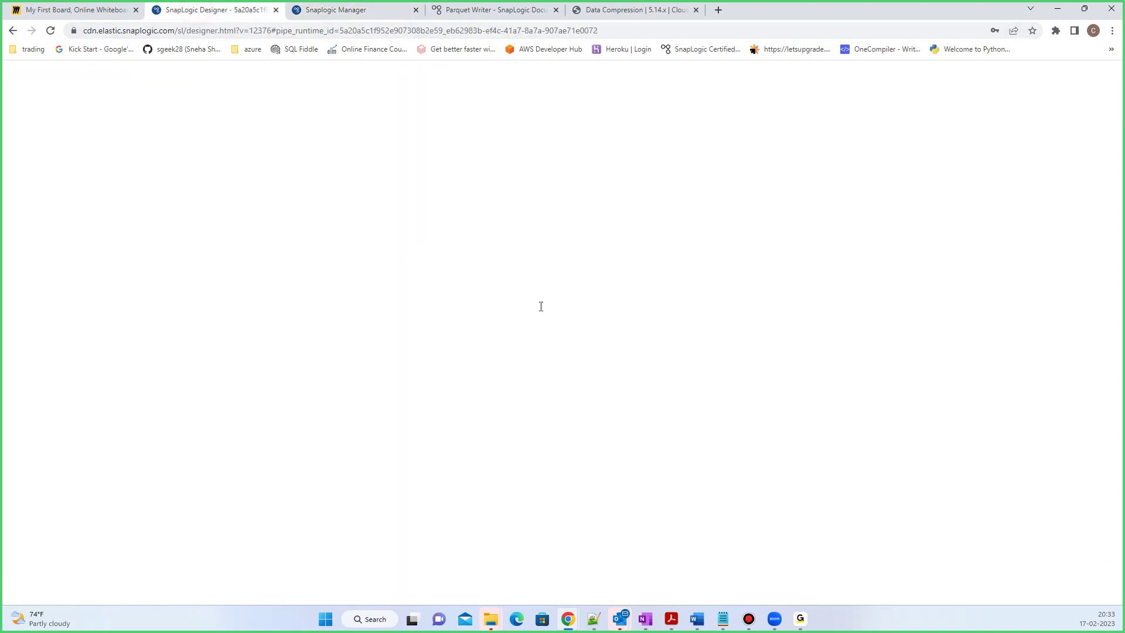
pyautogui.scroll(-3, 545, 311)
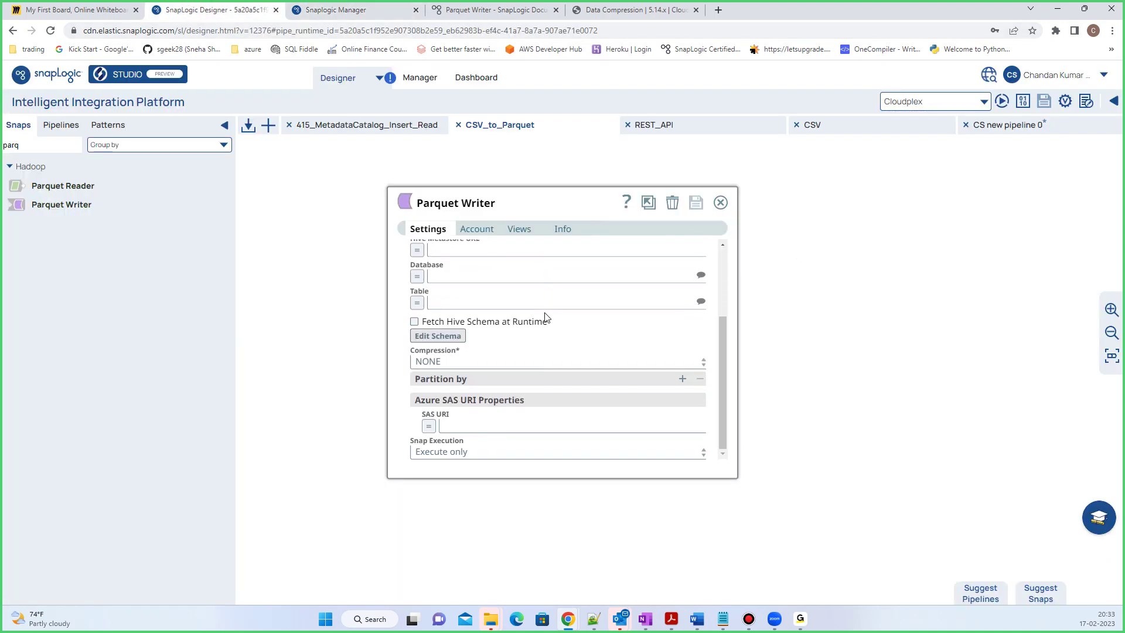
pyautogui.scroll(3, 545, 311)
pyautogui.click(506, 280)
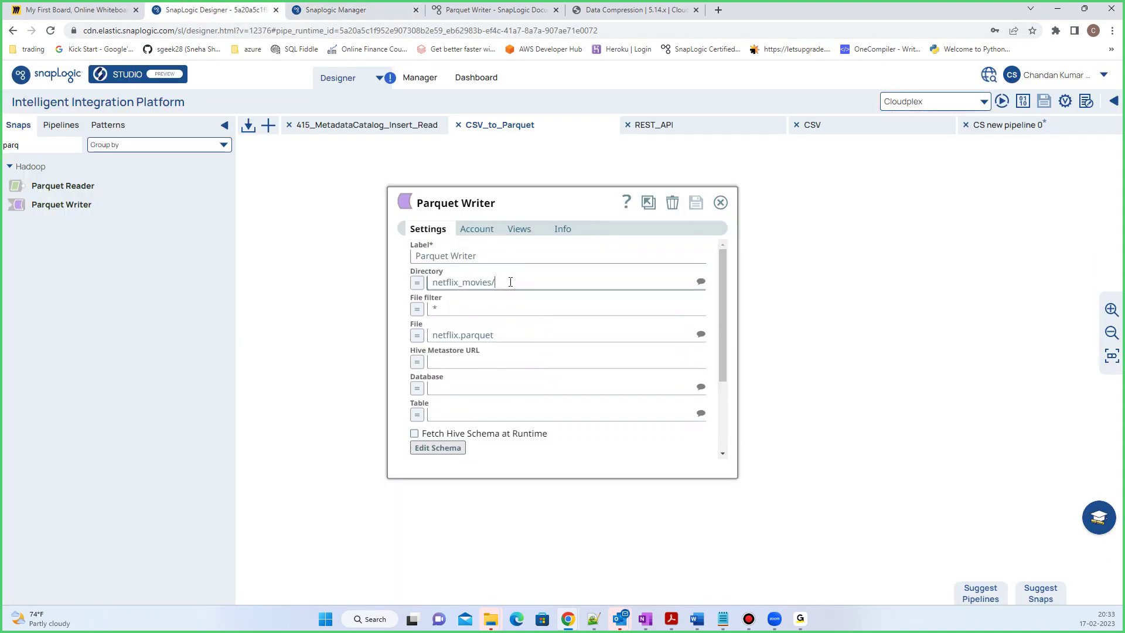
pyautogui.press('BackSpace')
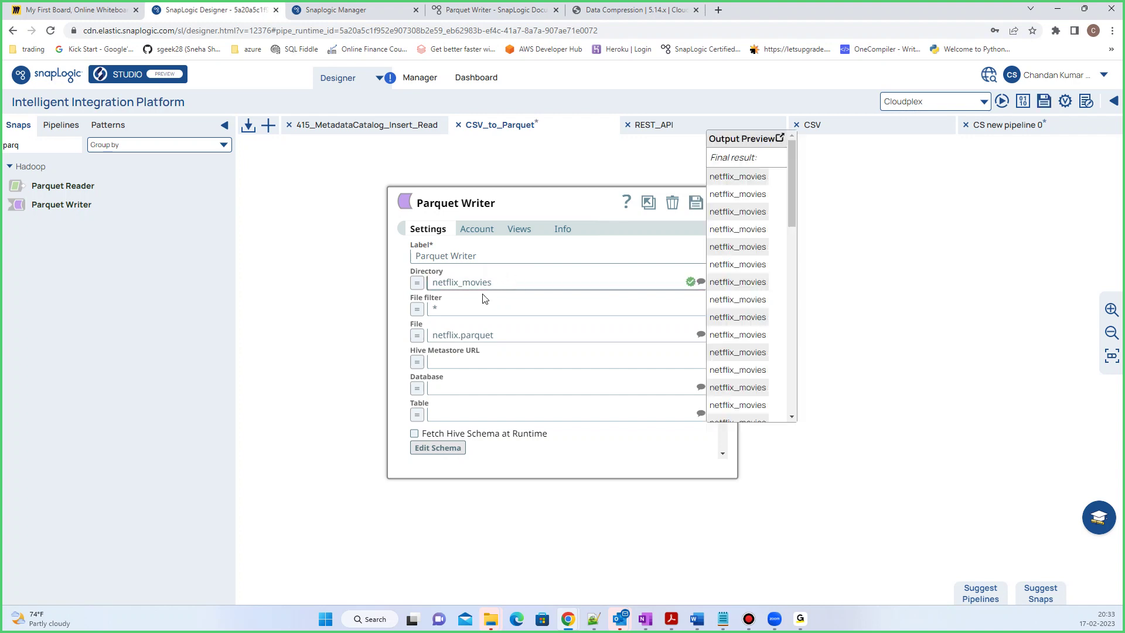
# Look through the files, tasks and complete asset list of the Demo_Batch_1 project in Manager
pyautogui.click(344, 11)
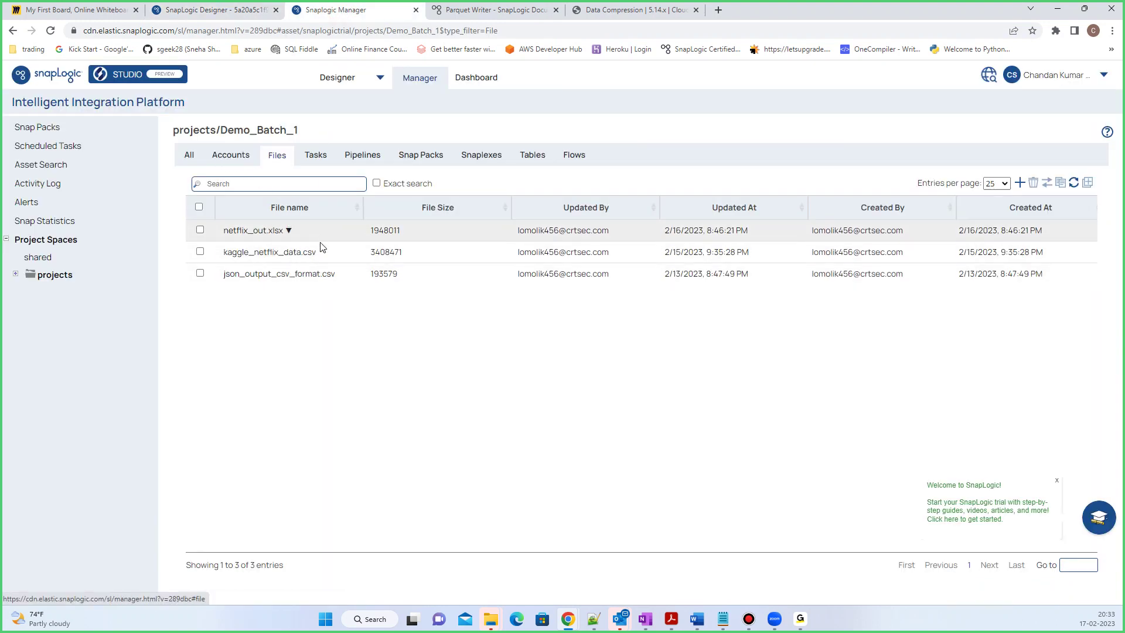
pyautogui.click(315, 156)
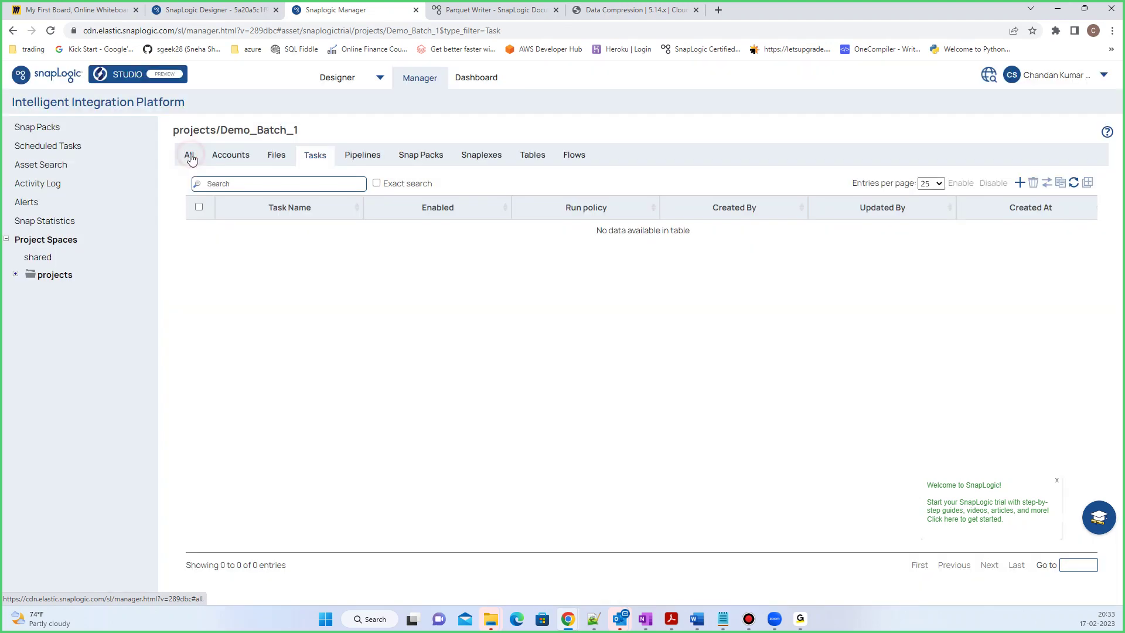
pyautogui.click(190, 157)
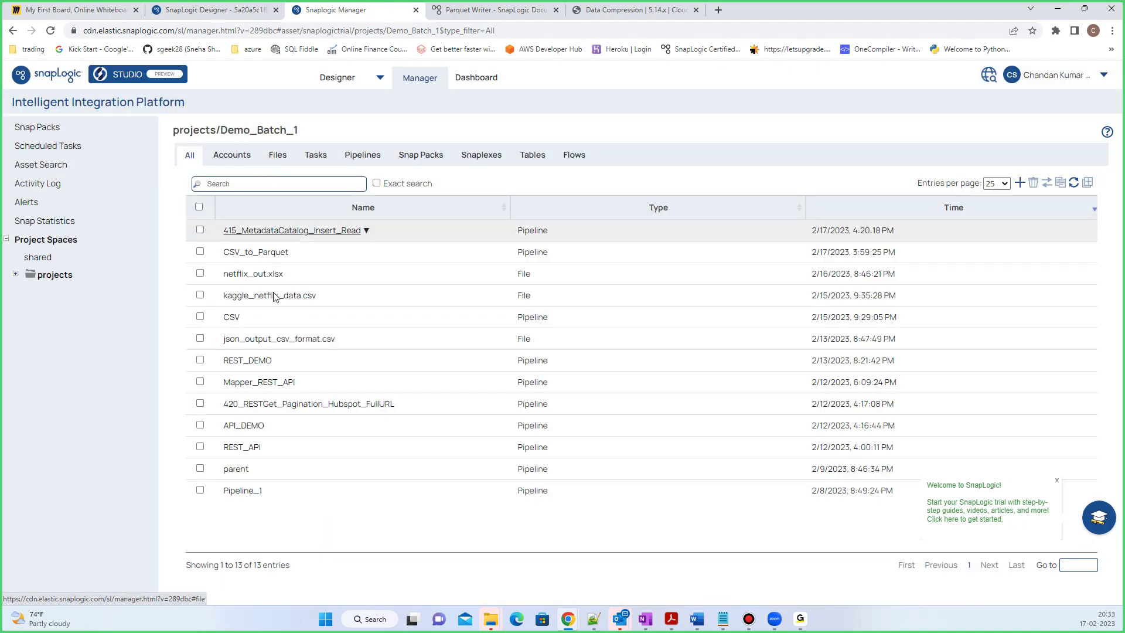
# Clear the Parquet Writer's directory in Designer, then save and close the snap
pyautogui.click(228, 9)
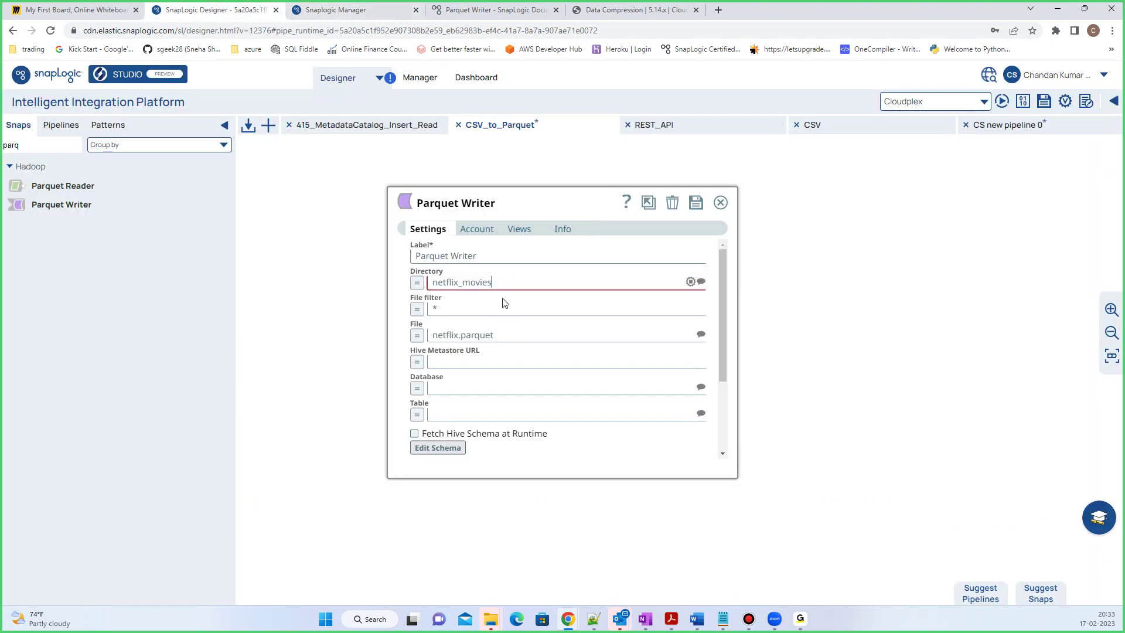
pyautogui.moveTo(498, 282); pyautogui.dragTo(389, 280)
pyautogui.press('BackSpace')
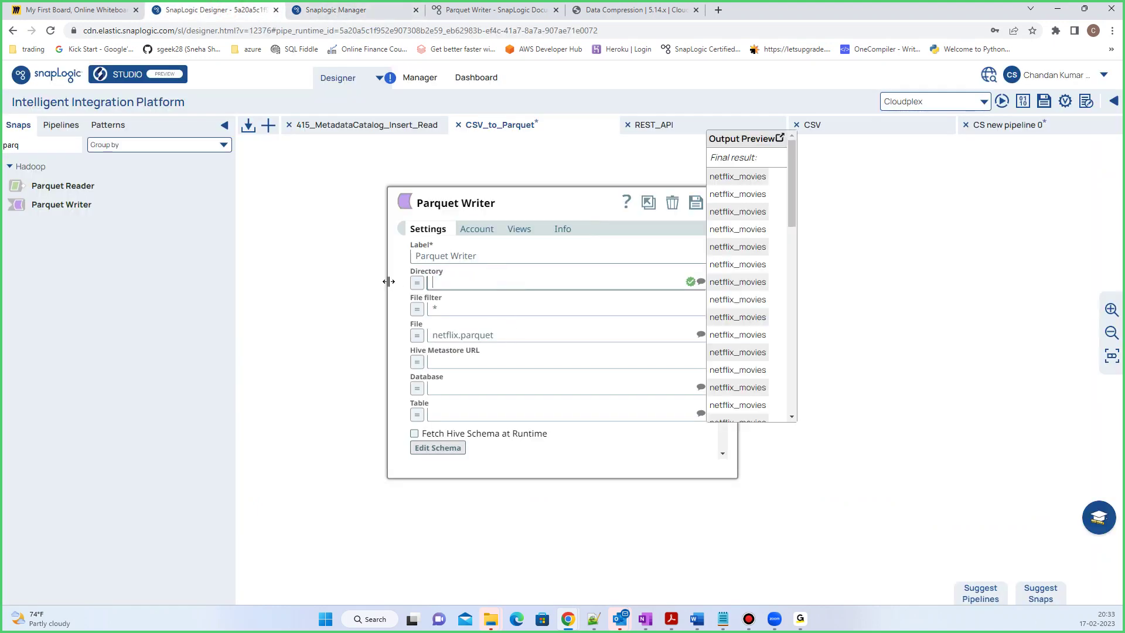
pyautogui.click(691, 205)
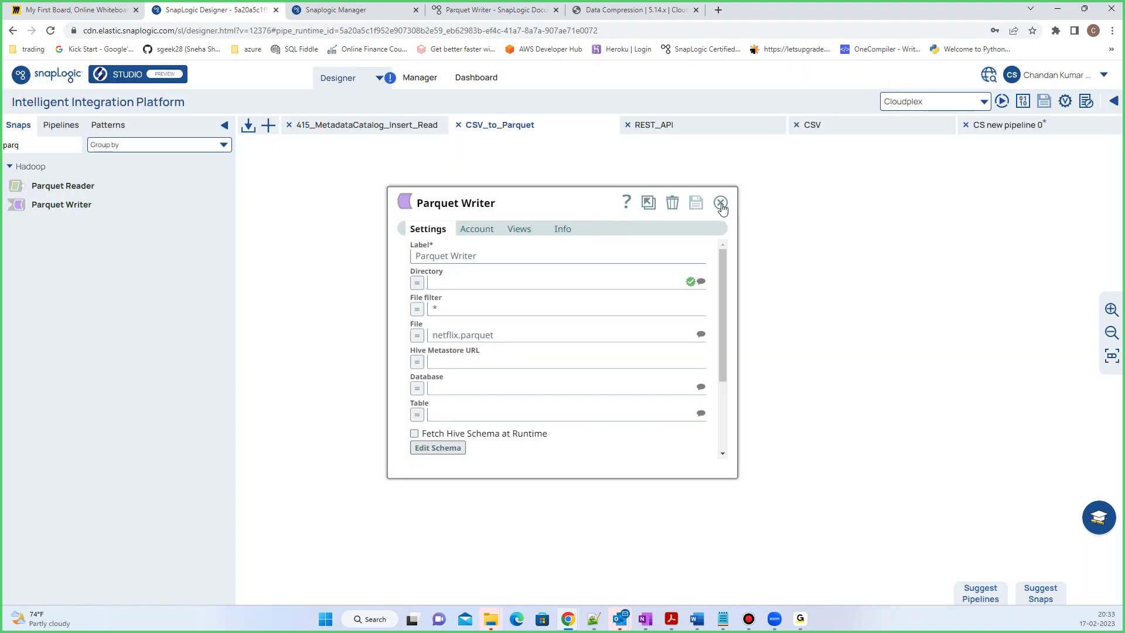
pyautogui.click(721, 204)
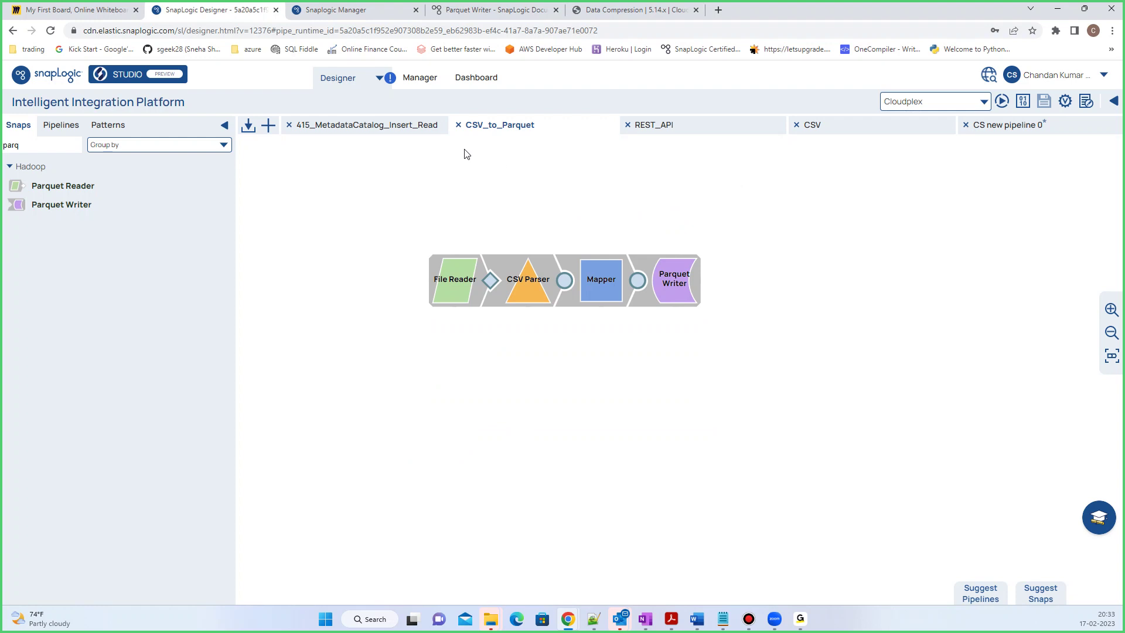
# Execute the pipeline with the empty directory, check the Parquet Writer's error details and close the statistics
pyautogui.click(1003, 101)
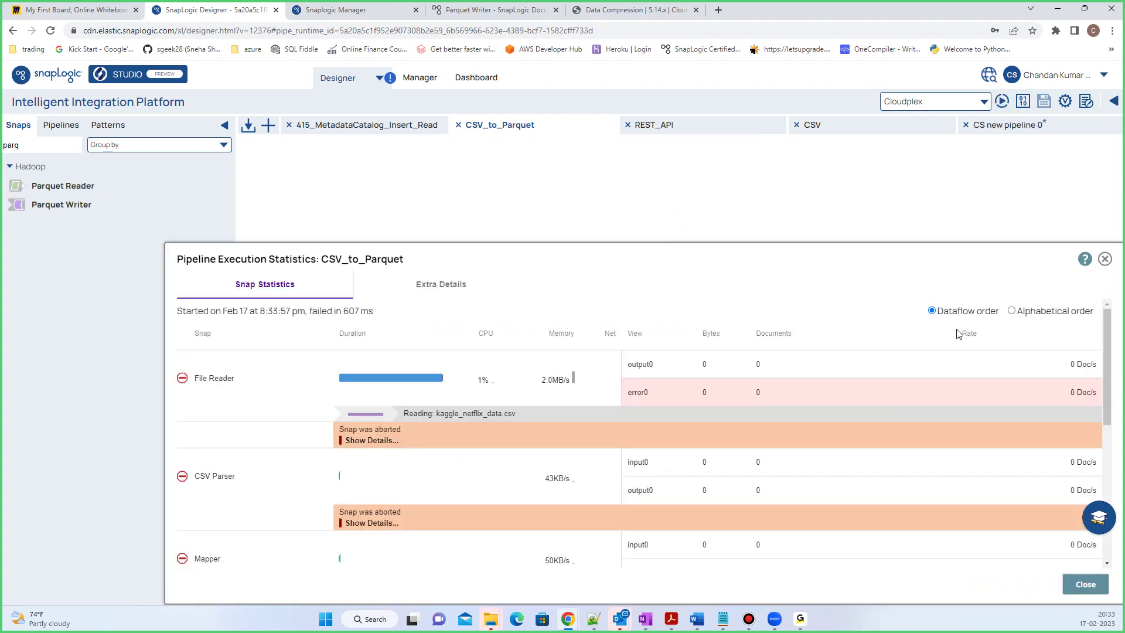
pyautogui.scroll(-10, 565, 494)
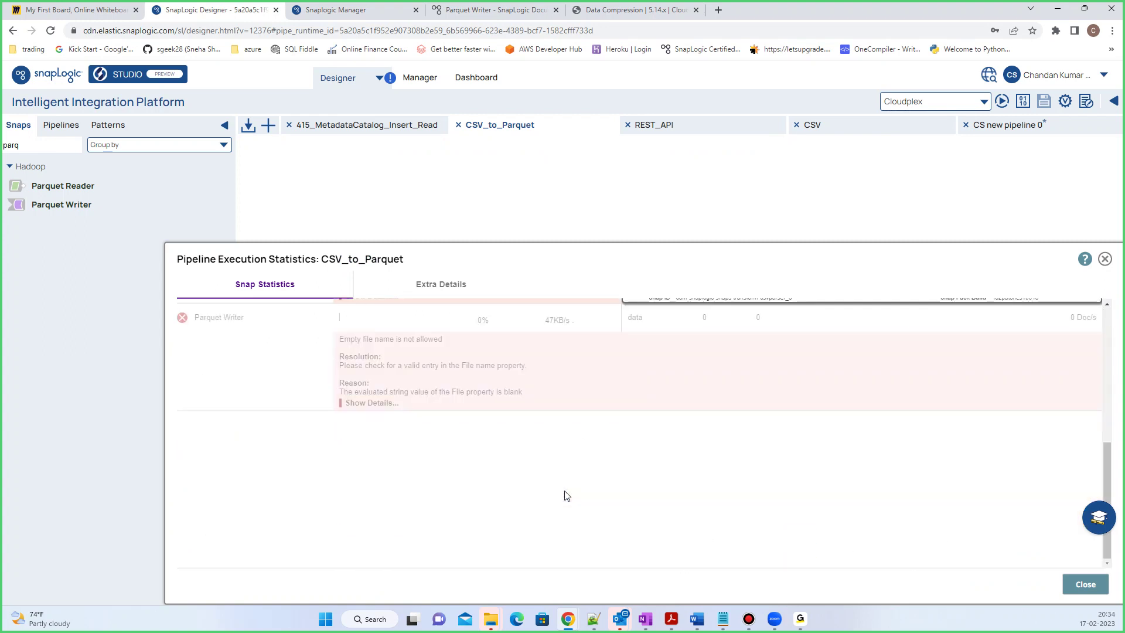
pyautogui.click(1081, 584)
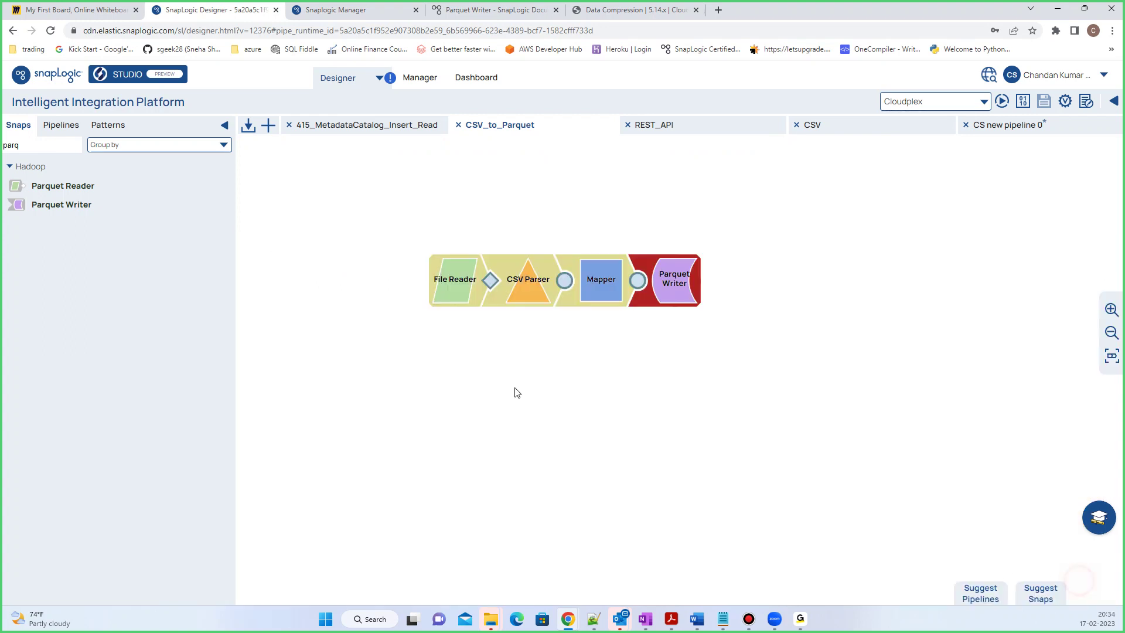
# Set the Parquet Writer's directory to /netflix_movies/, save the snap, and execute the pipeline to check its execution statistics
pyautogui.click(670, 281)
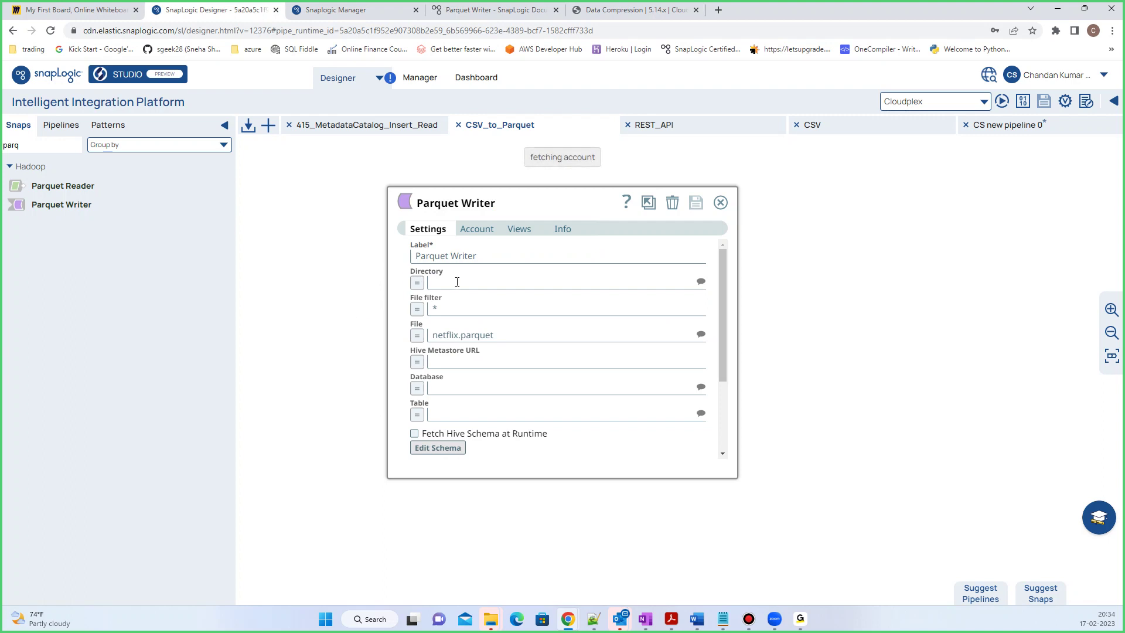
pyautogui.click(457, 282)
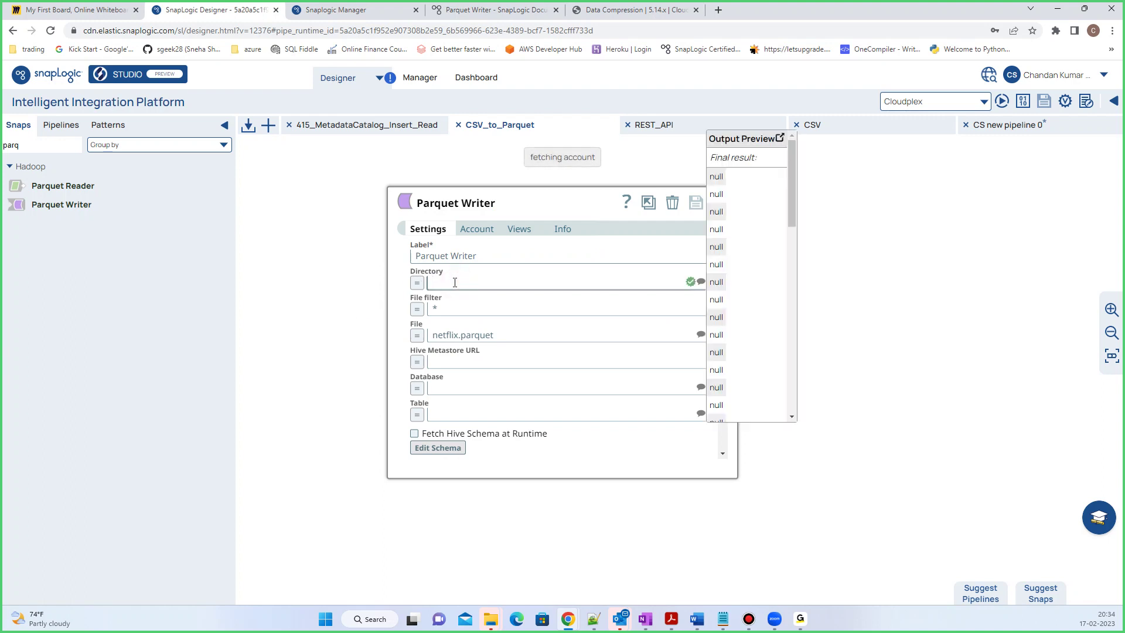
pyautogui.write('/')
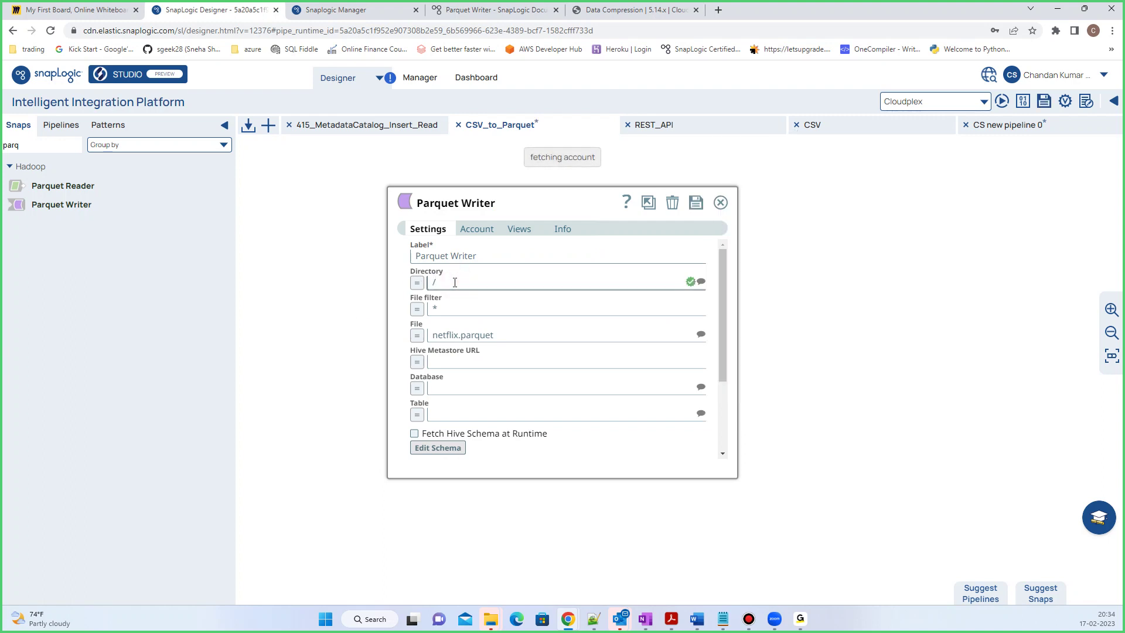
pyautogui.write('netfl')
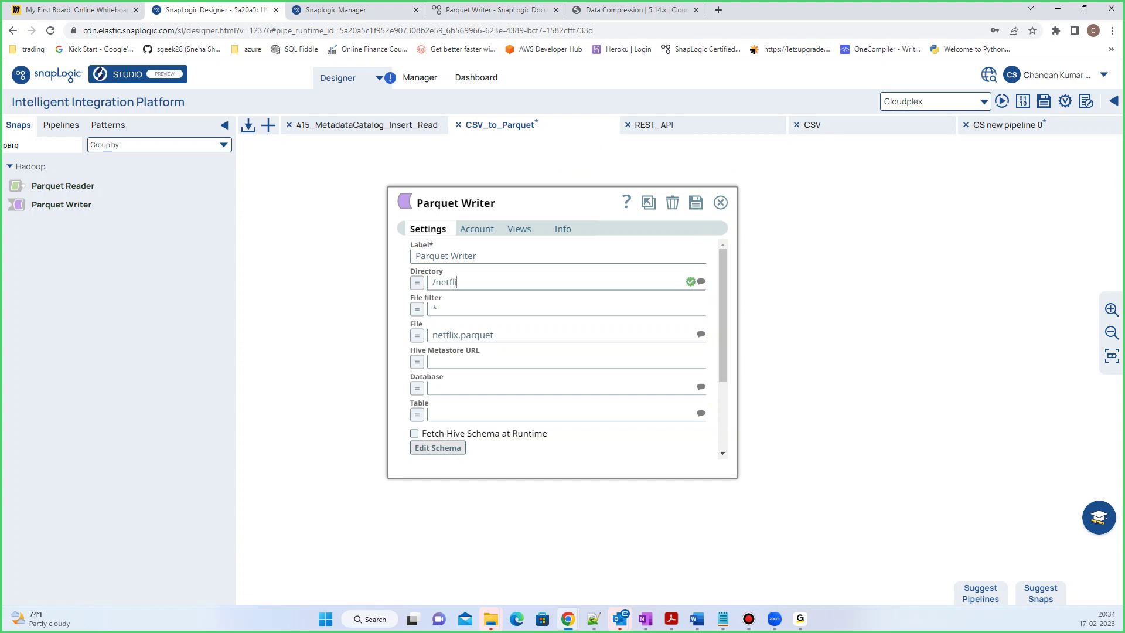
pyautogui.write('ix_movies/')
pyautogui.click(691, 203)
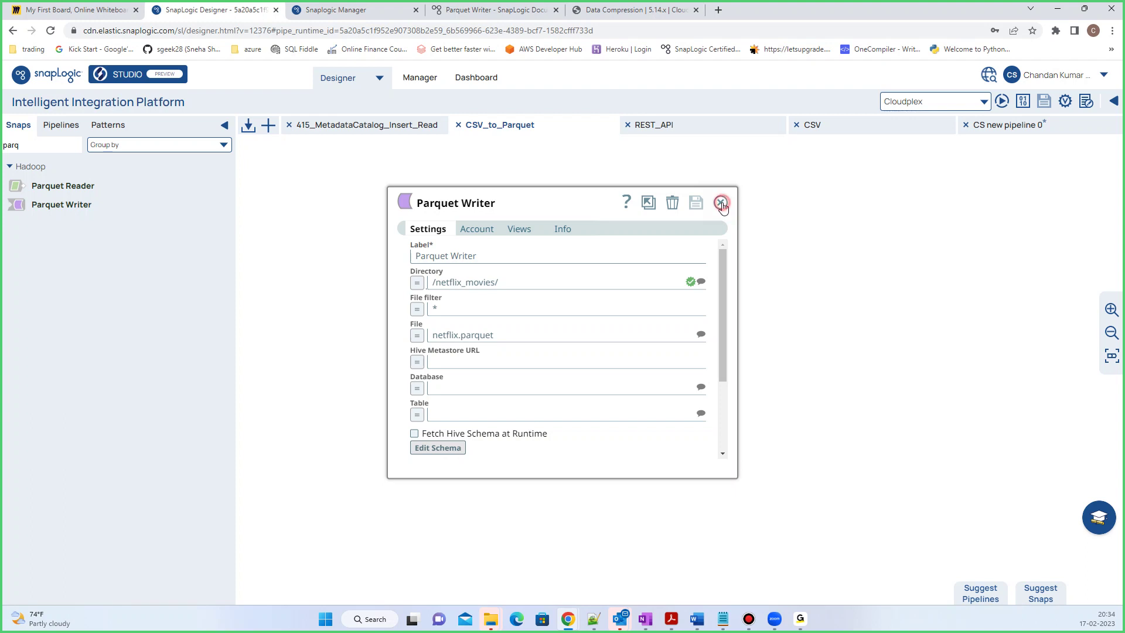
pyautogui.click(721, 204)
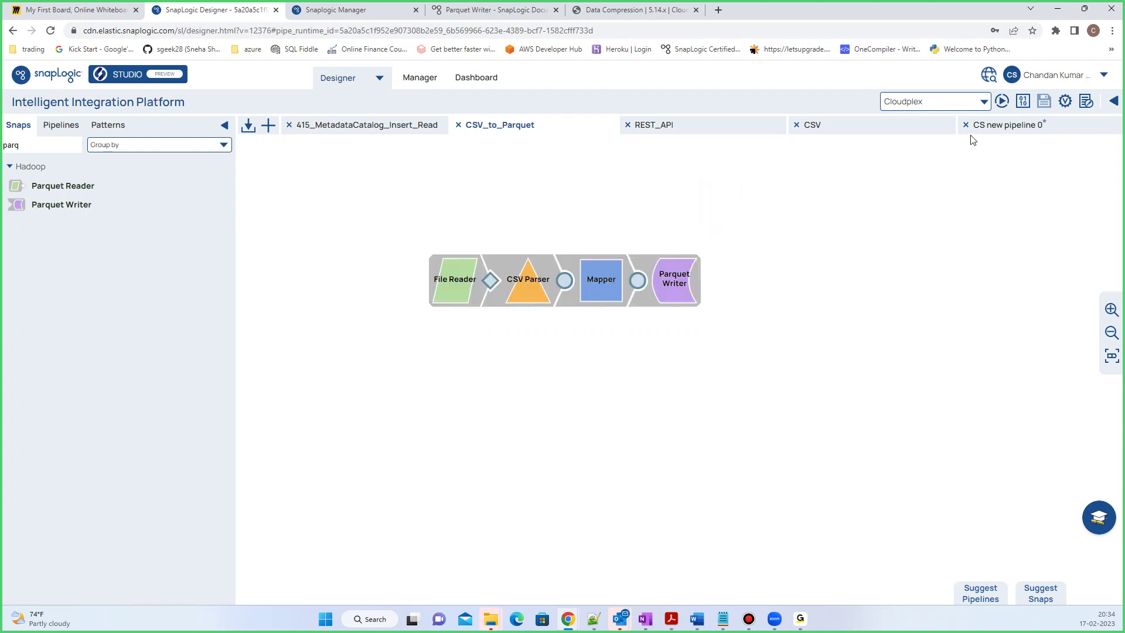
pyautogui.click(1001, 101)
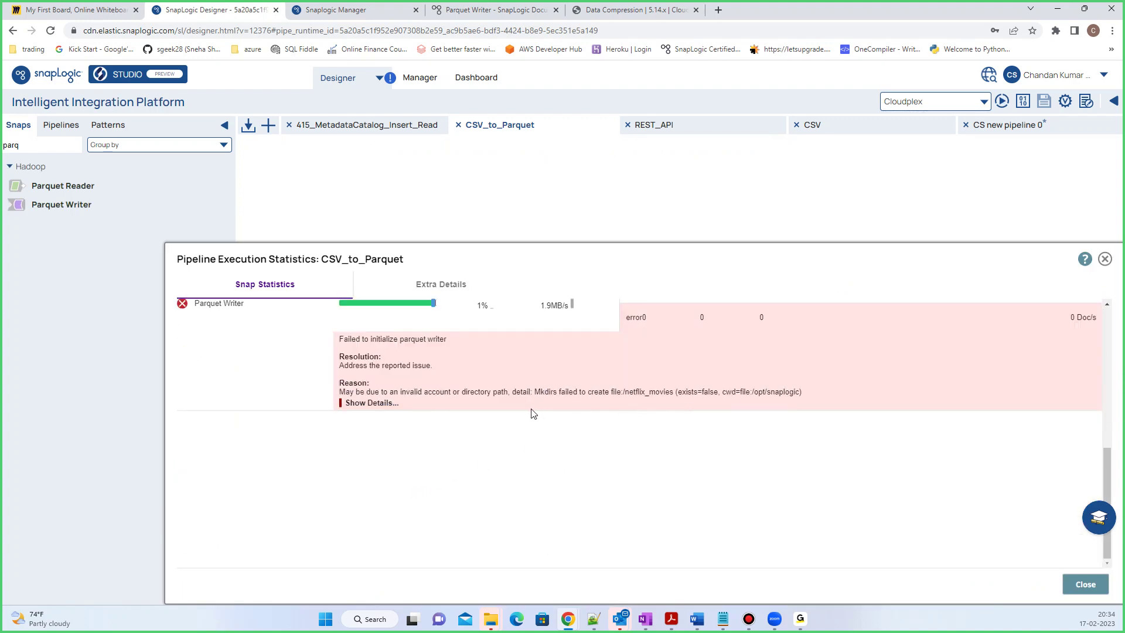
pyautogui.click(1077, 580)
# Remove the leading slash so the Parquet Writer's directory is netflix_movies/, and save and close the snap
pyautogui.click(661, 287)
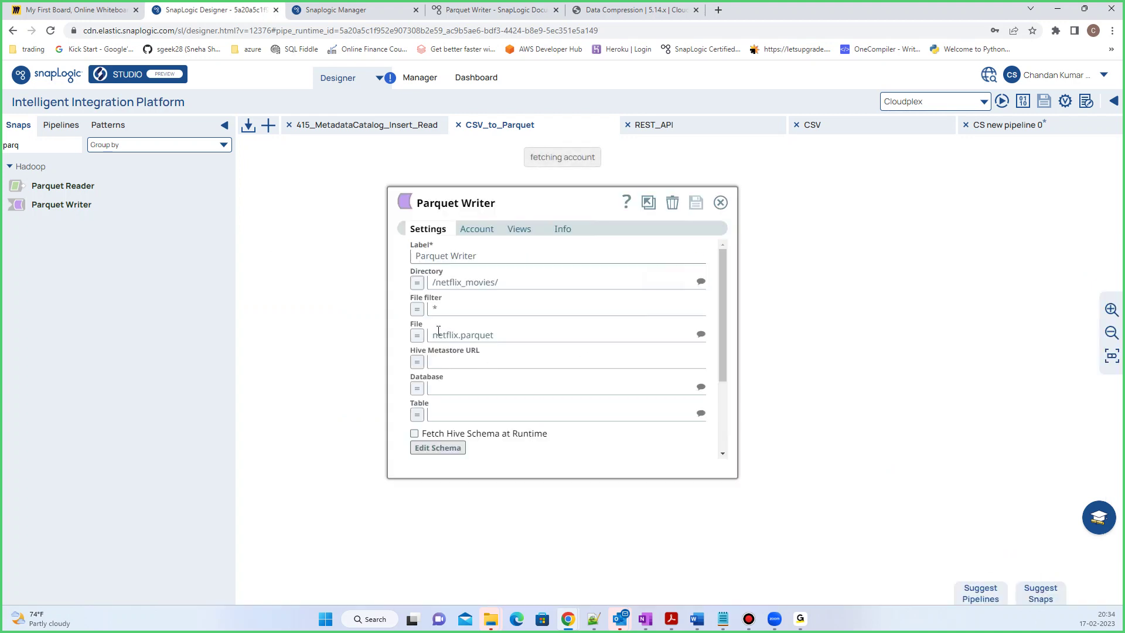
pyautogui.click(438, 281)
pyautogui.press('BackSpace')
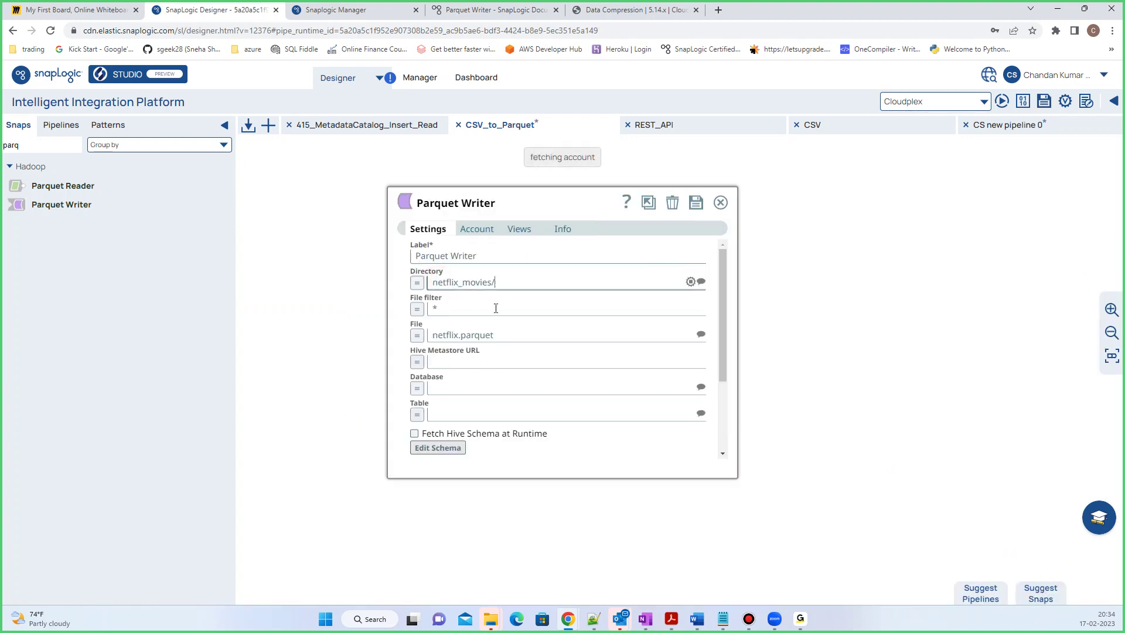
pyautogui.click(694, 202)
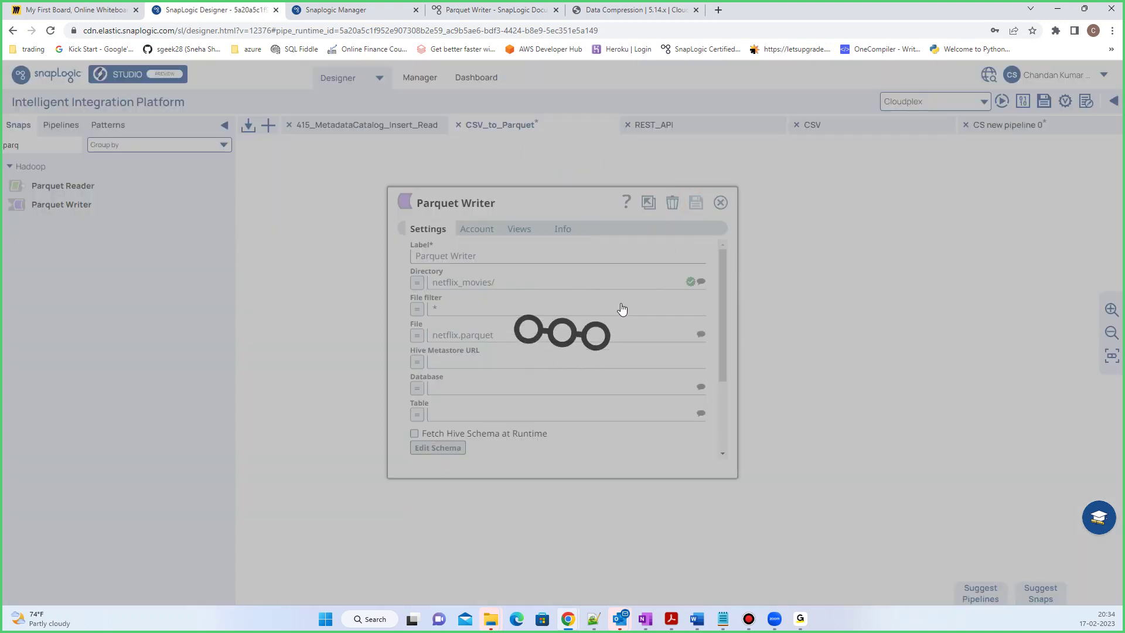
pyautogui.scroll(-2, 574, 324)
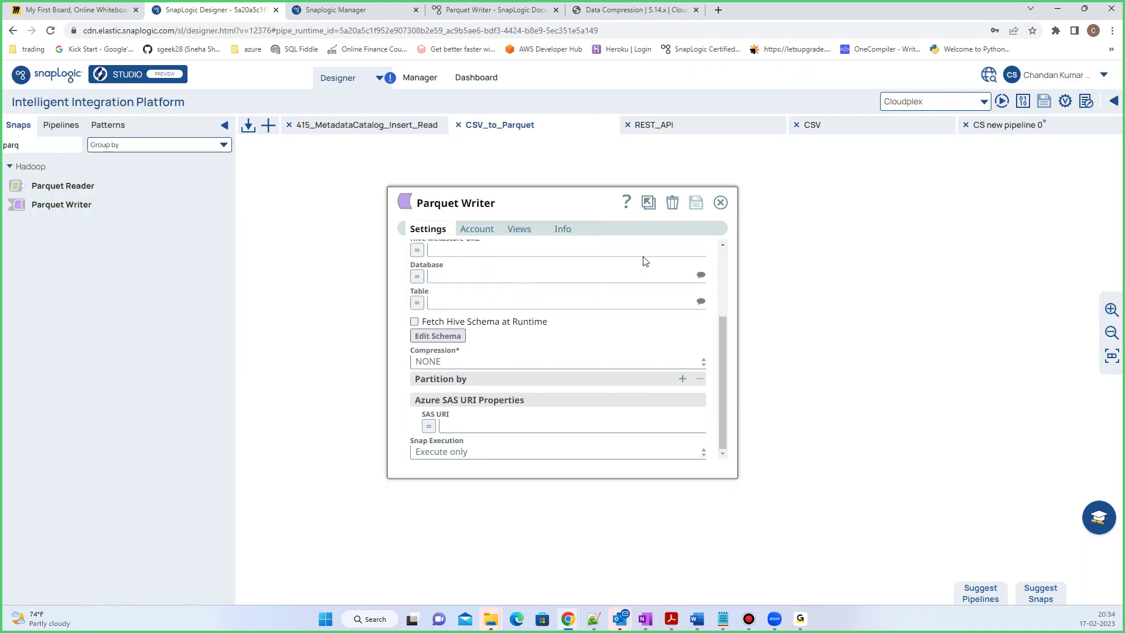
pyautogui.click(720, 203)
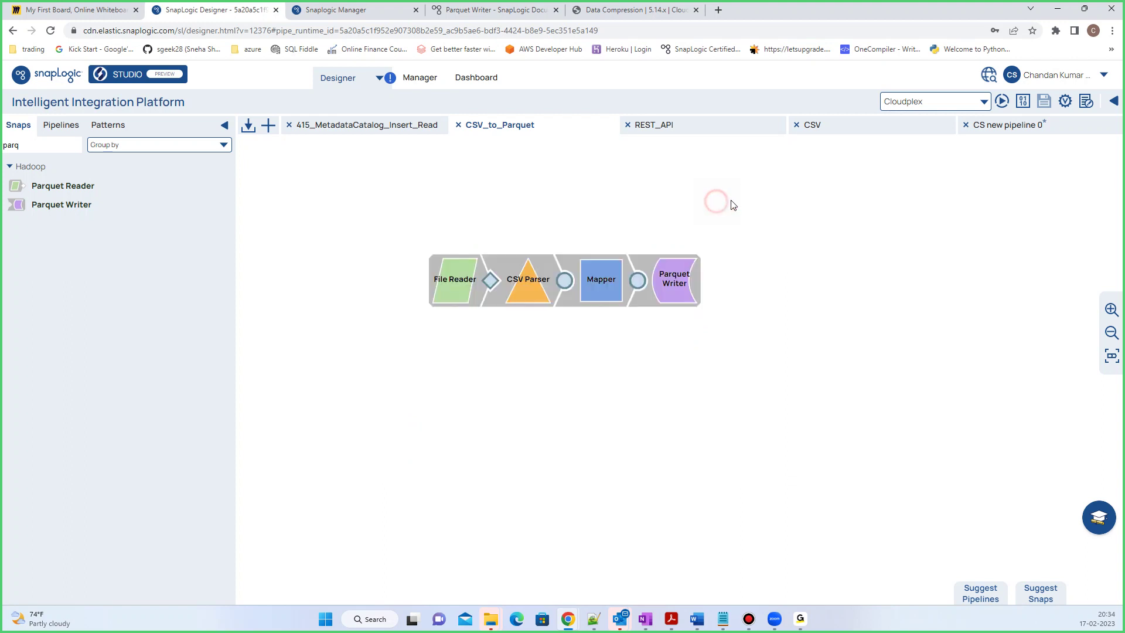
# Execute the CSV_to_Parquet pipeline and check the Parquet Writer's document counts and output settings
pyautogui.click(1001, 102)
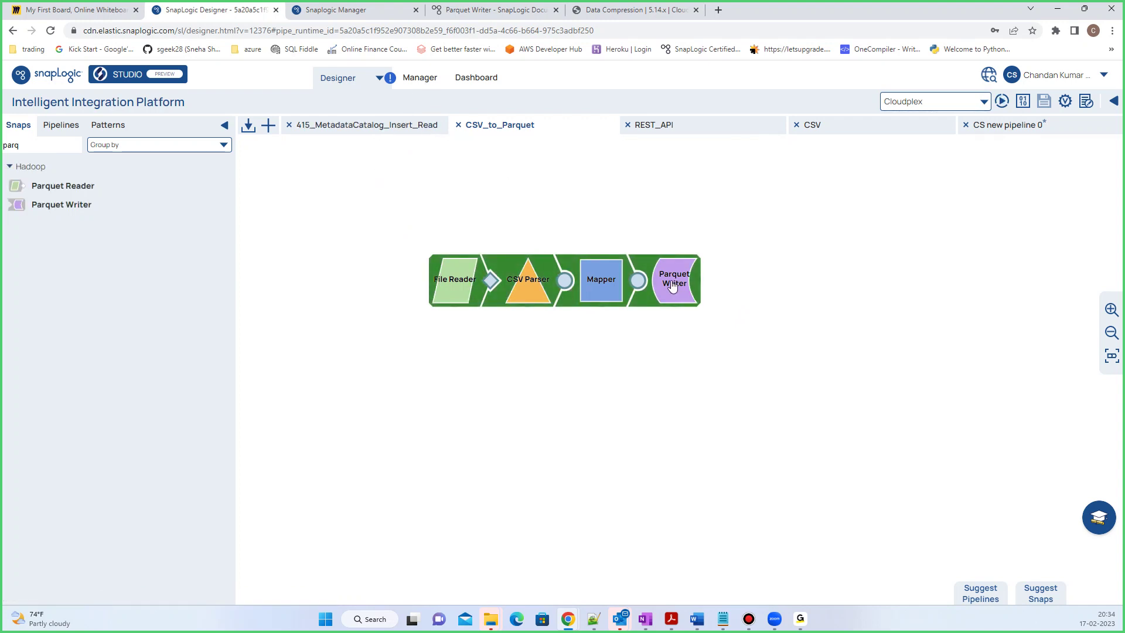
pyautogui.moveTo(671, 284)
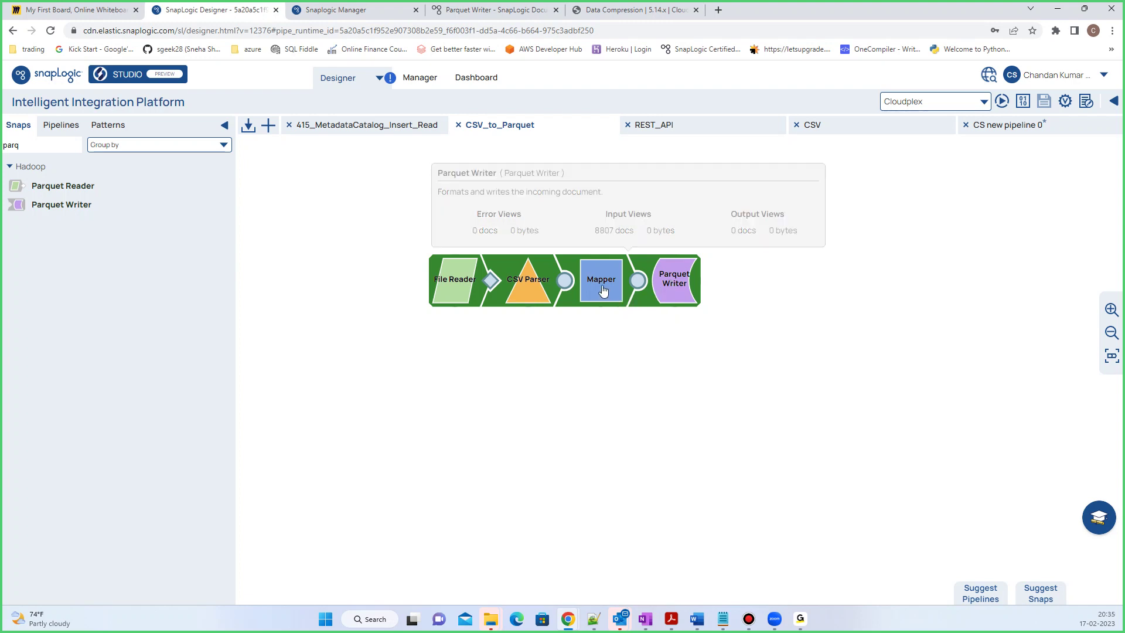
pyautogui.click(684, 282)
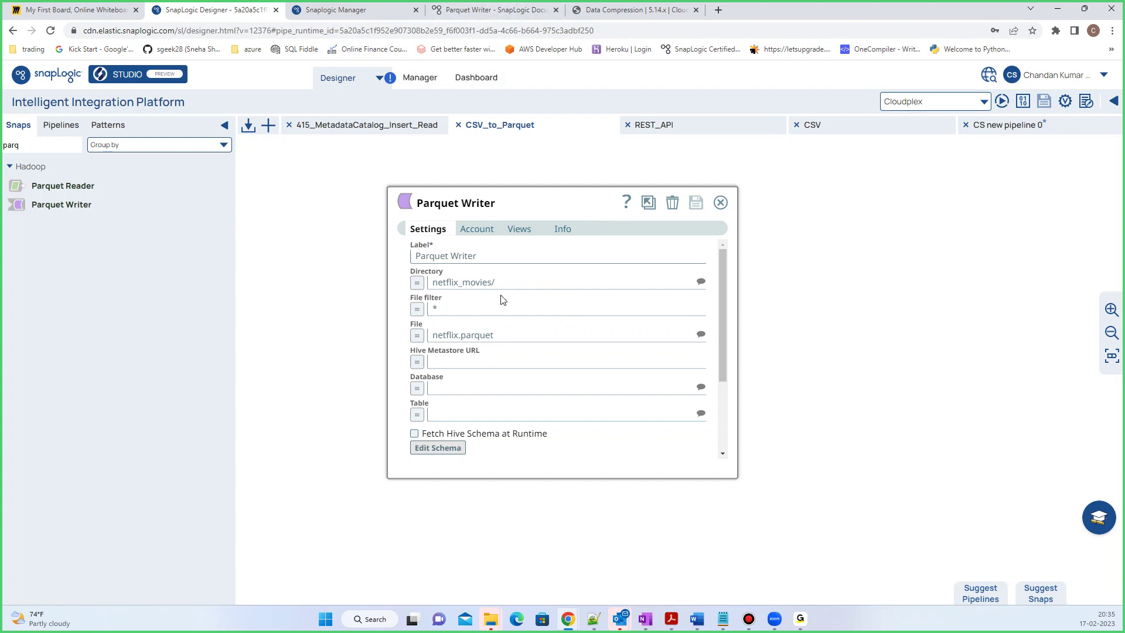
# Refresh the Demo_Batch_1 asset list in Manager and look for the output file among the project's files and tasks
pyautogui.click(419, 81)
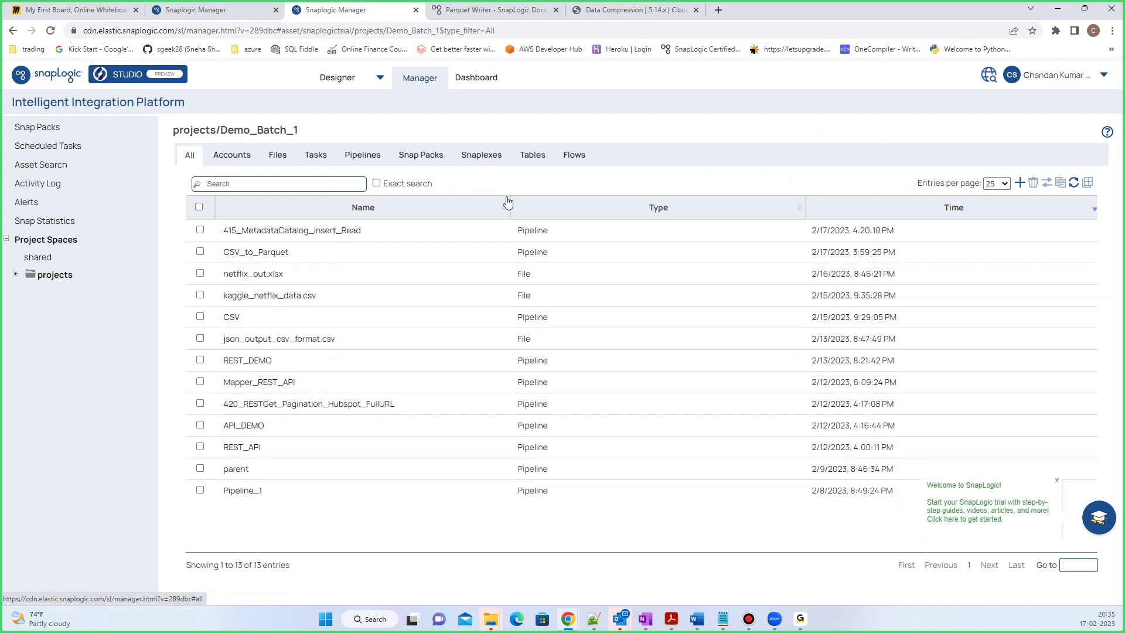
pyautogui.click(1072, 183)
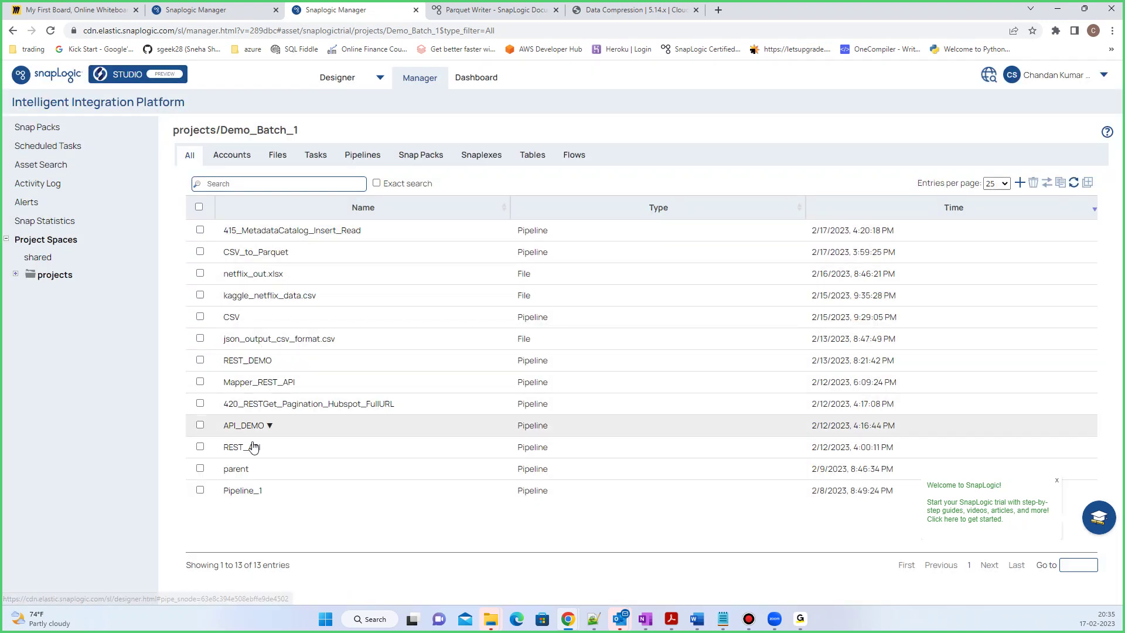
pyautogui.click(273, 155)
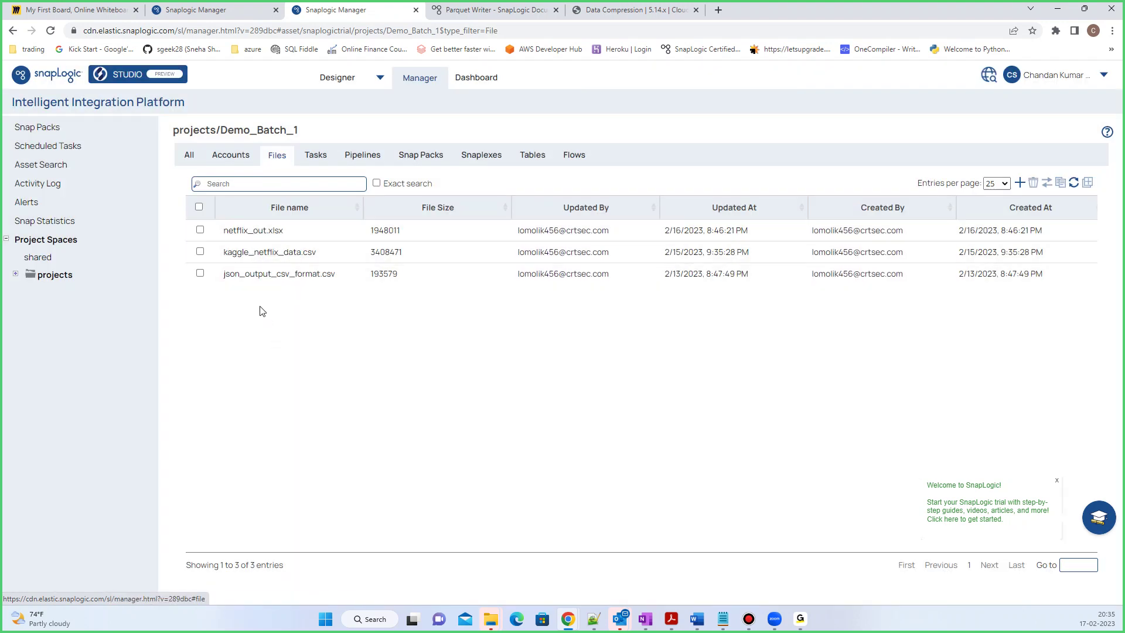
pyautogui.click(313, 158)
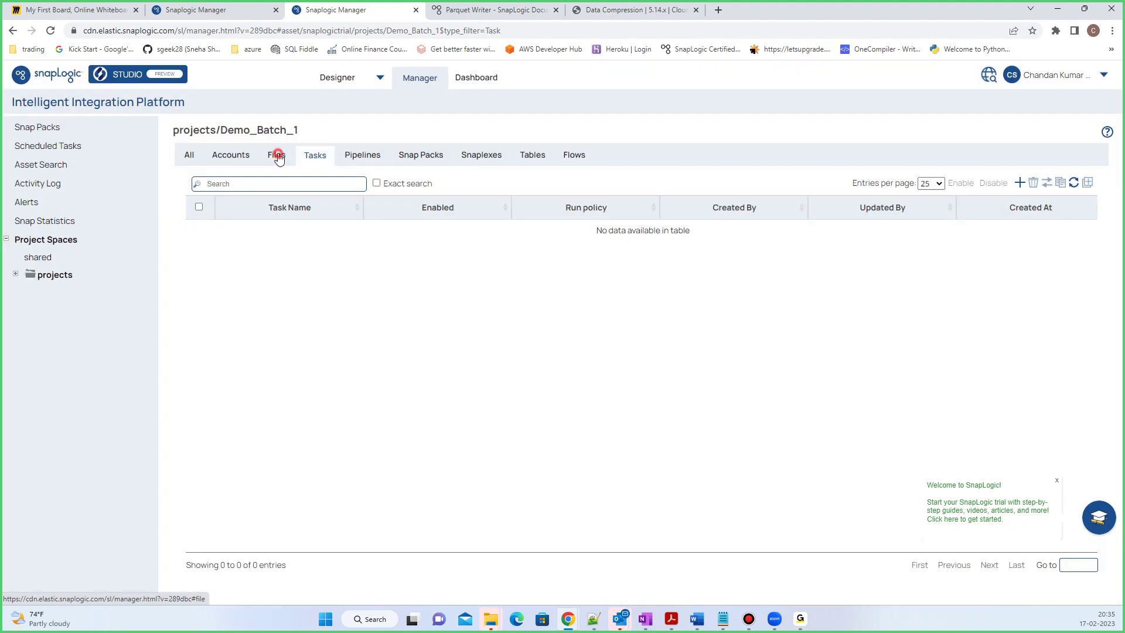
pyautogui.click(277, 157)
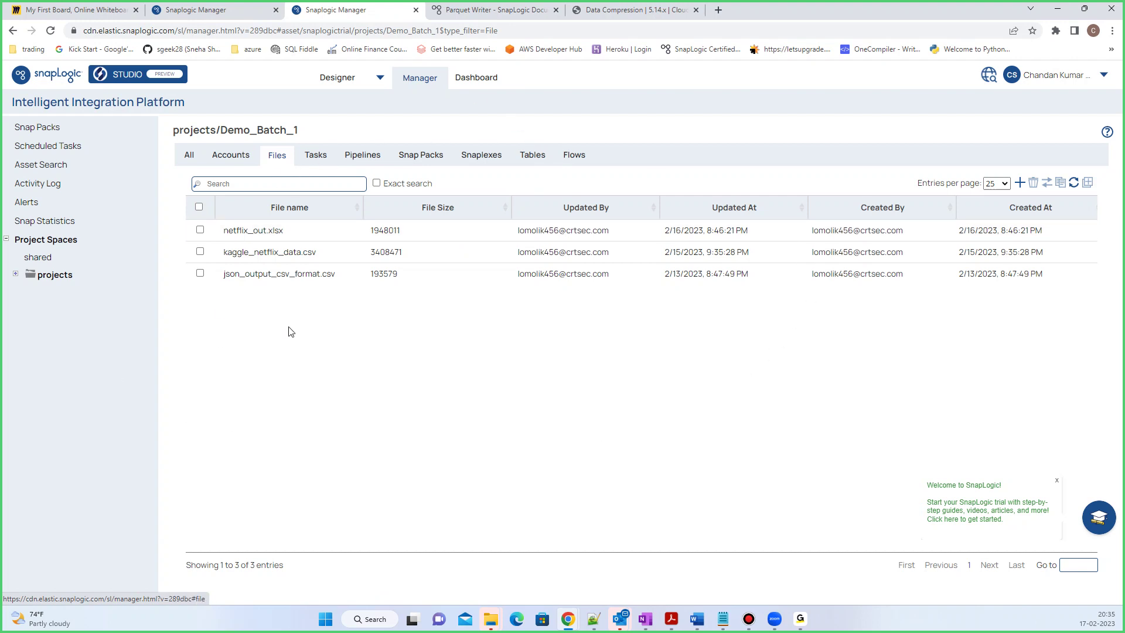
pyautogui.click(313, 162)
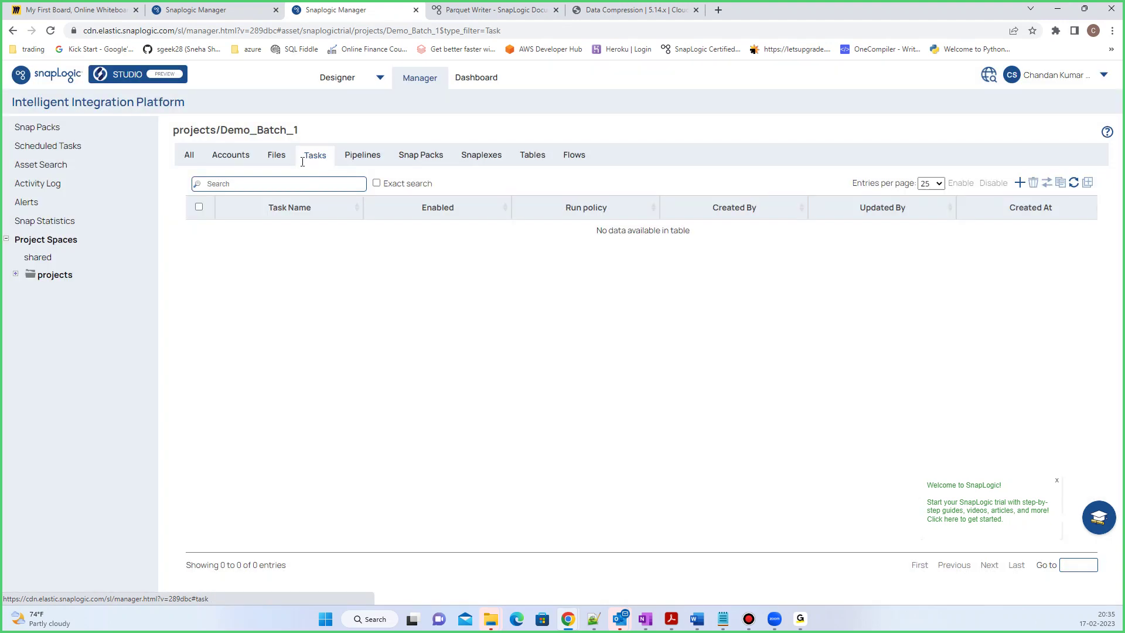
pyautogui.click(276, 155)
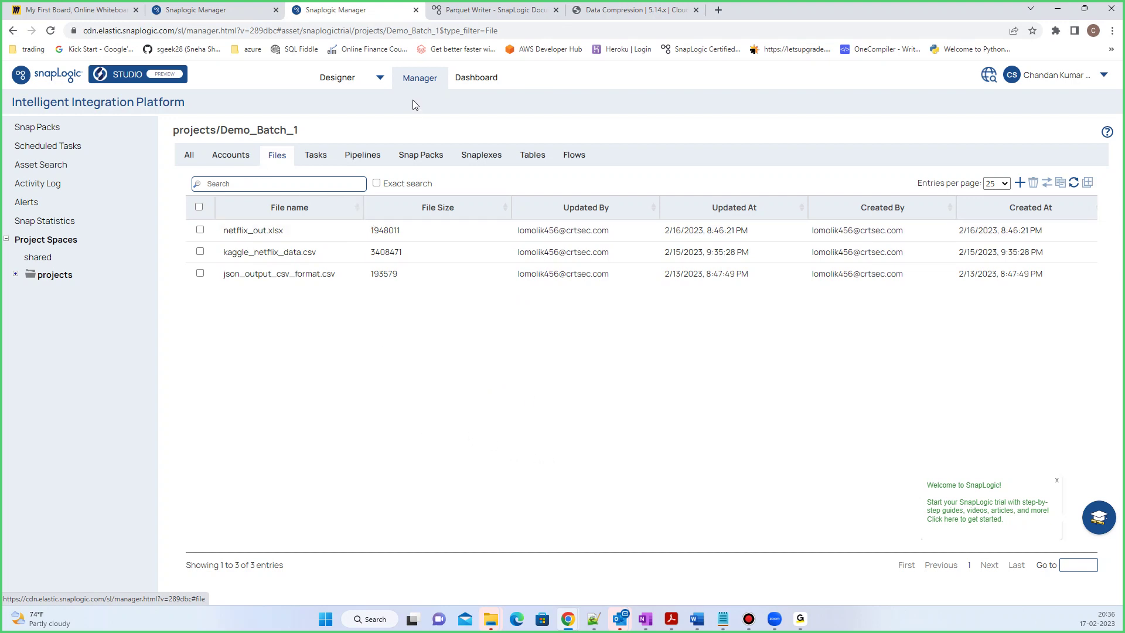
# Return from Manager to the CSV_to_Parquet pipeline in Designer, rechecking the project's file list while it loads
pyautogui.click(228, 11)
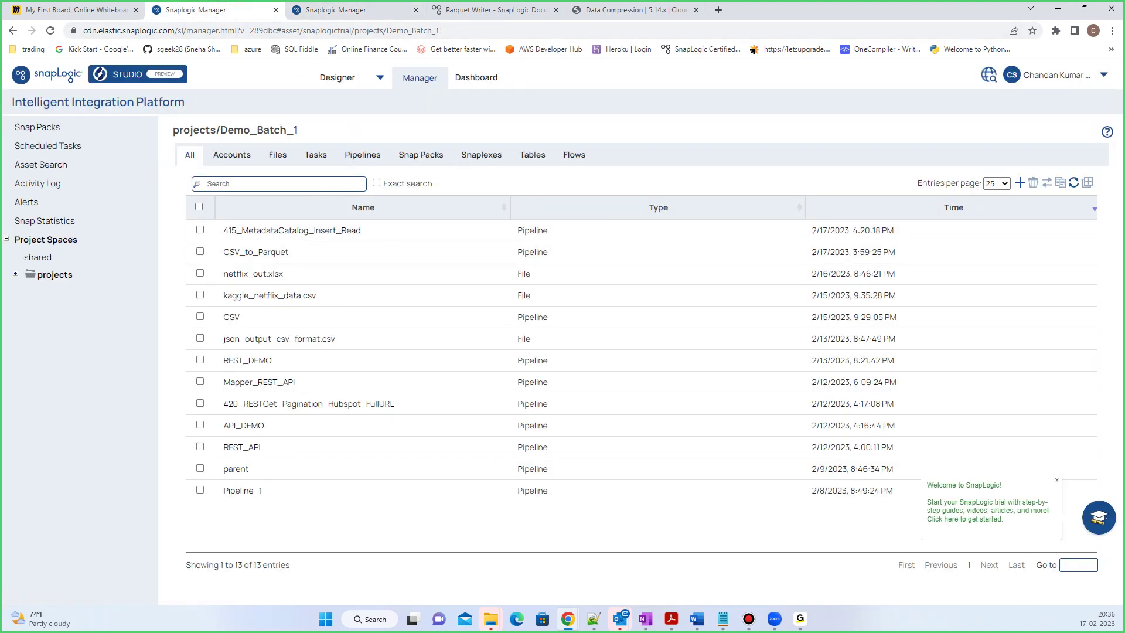
pyautogui.click(13, 32)
pyautogui.click(353, 12)
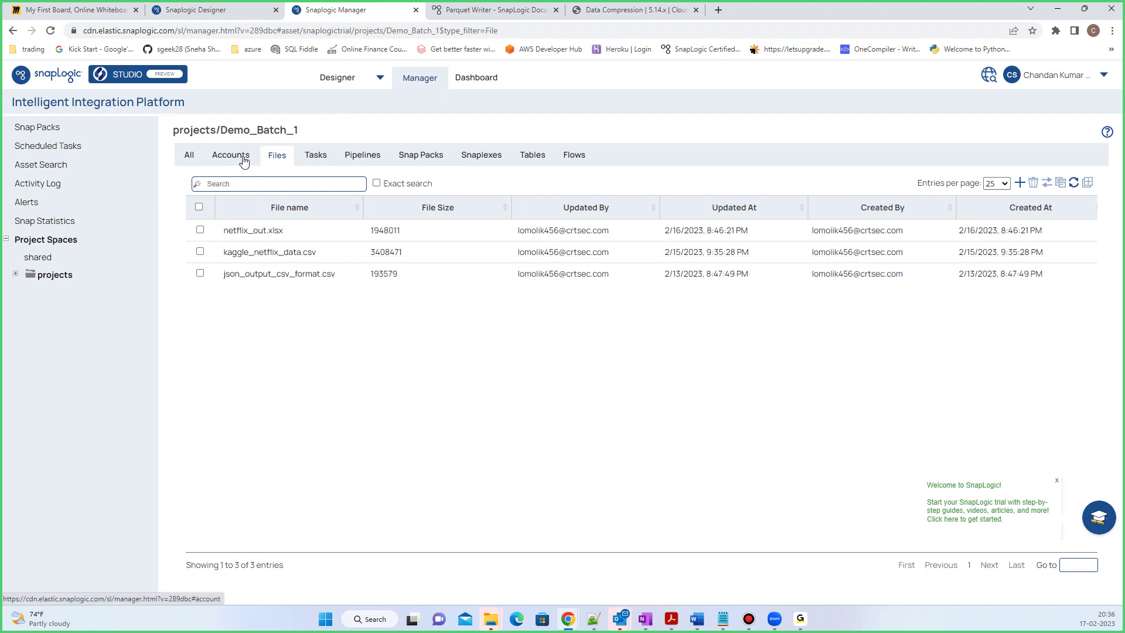
pyautogui.click(209, 8)
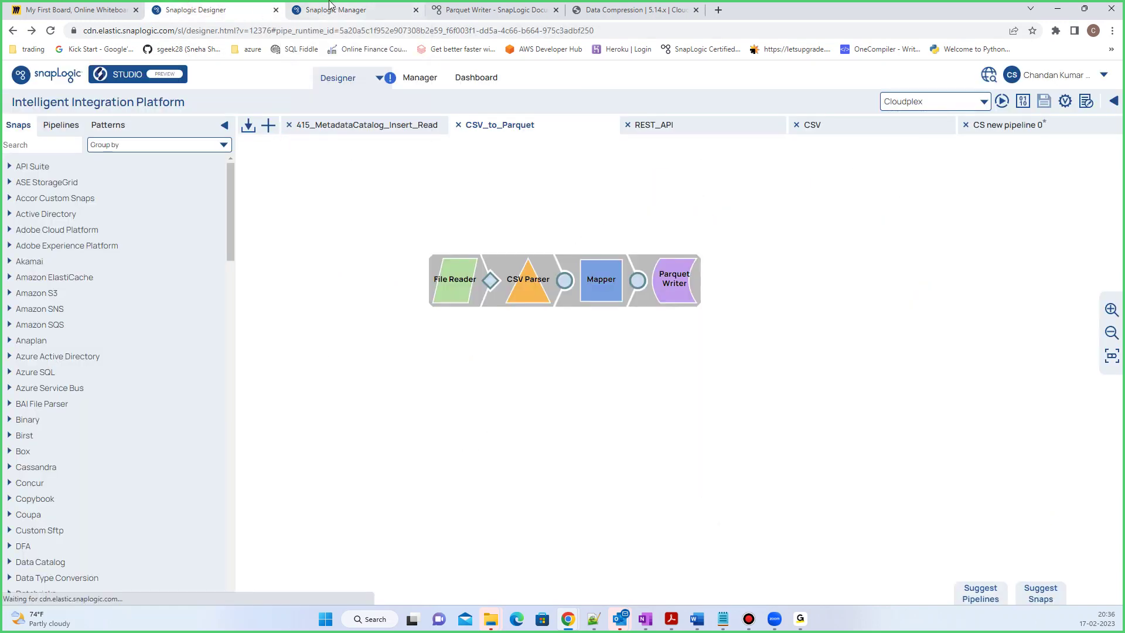
# Review the Parquet Writer's compression options, directory and file settings, and close the snap without changes
pyautogui.click(685, 278)
pyautogui.scroll(-4, 528, 352)
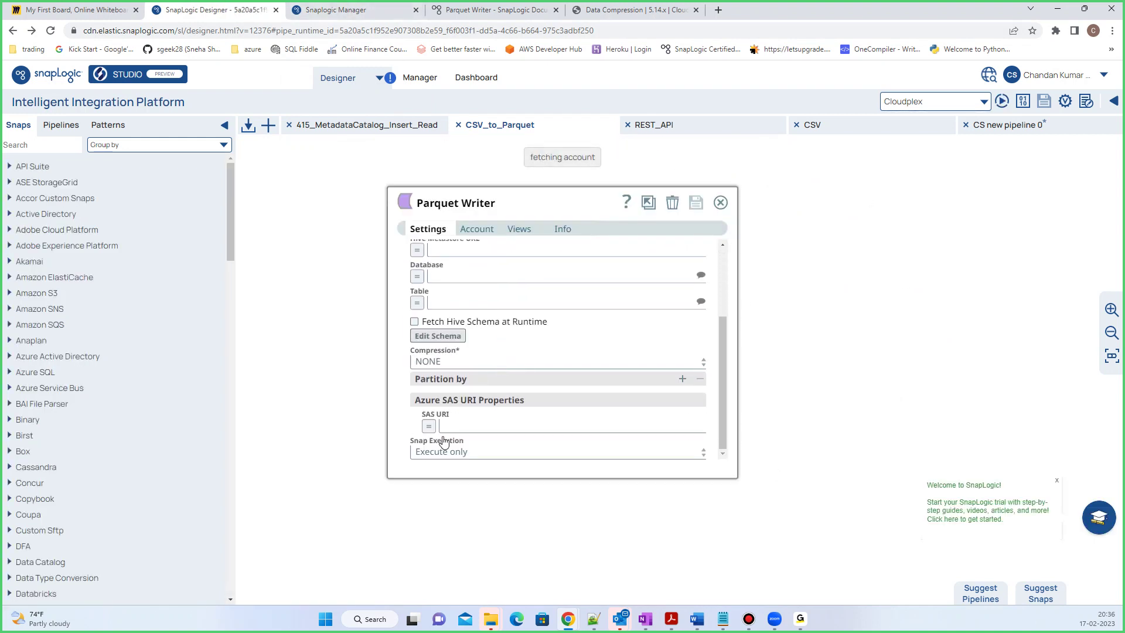
pyautogui.click(437, 361)
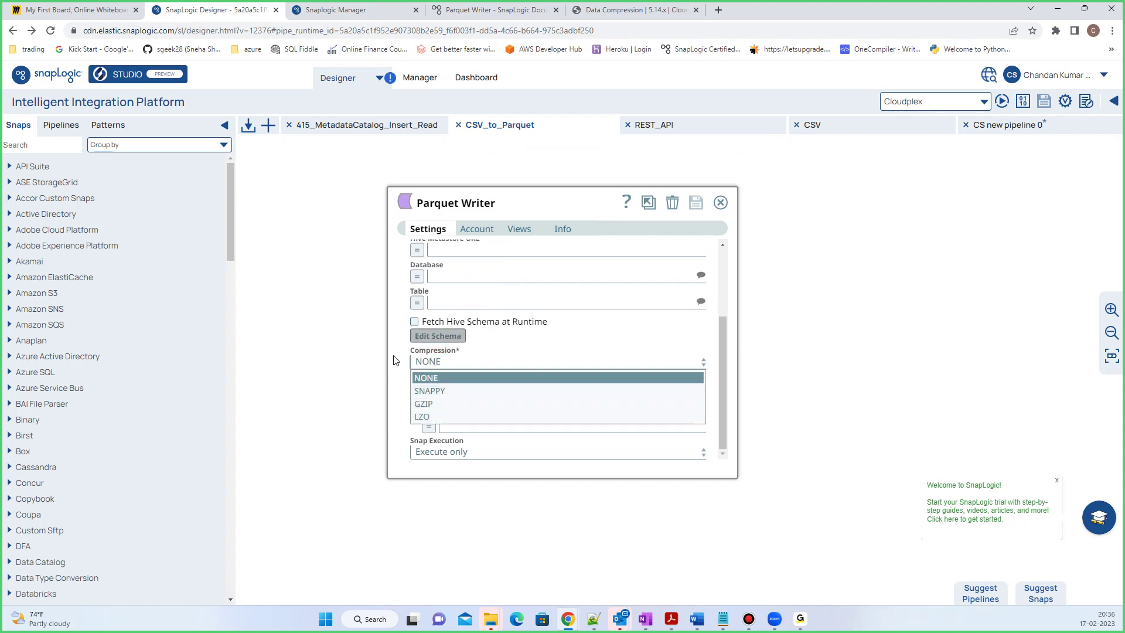
pyautogui.click(401, 333)
pyautogui.scroll(3, 527, 305)
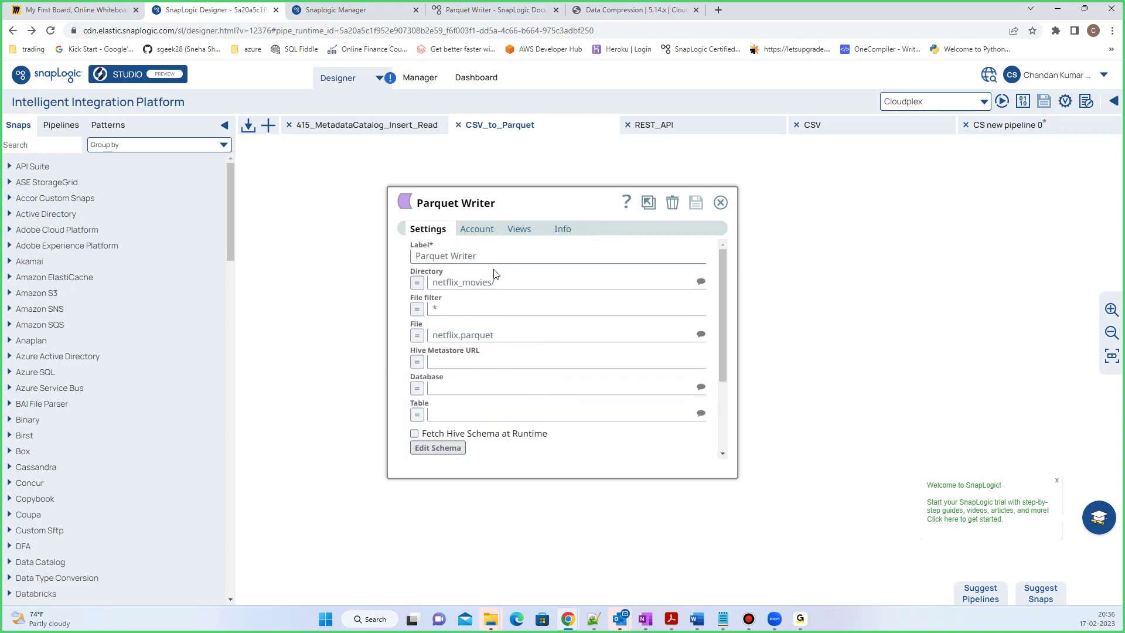
pyautogui.click(720, 202)
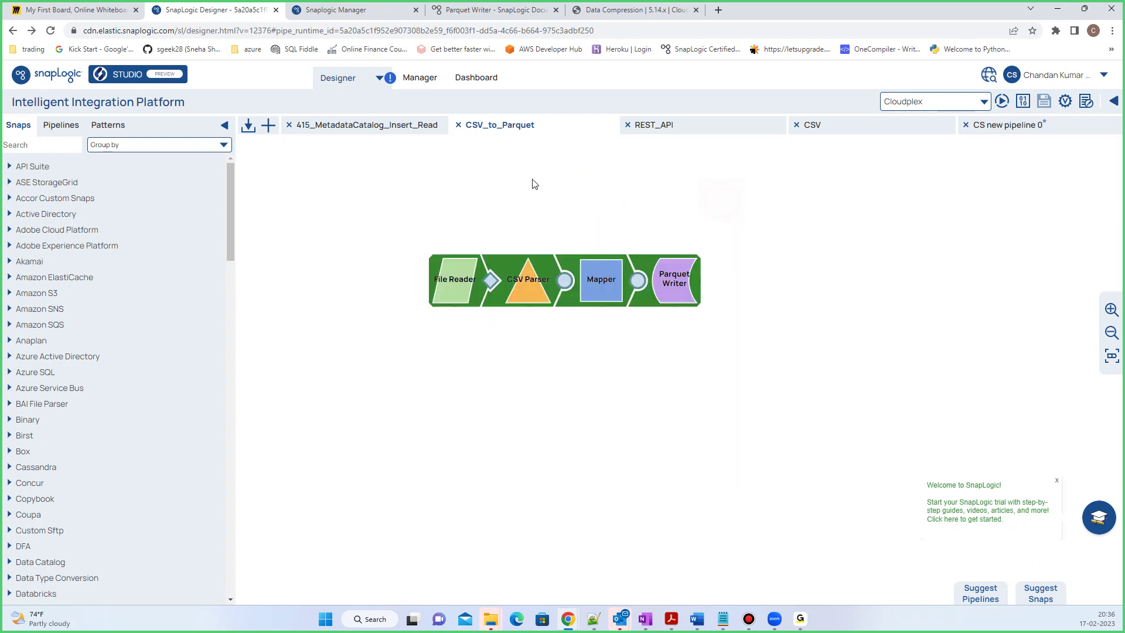
# Open the Parquet Writer of the 415_MetadataCatalog_Insert_Read pipeline and look up its example in the SnapLogic documentation
pyautogui.click(363, 121)
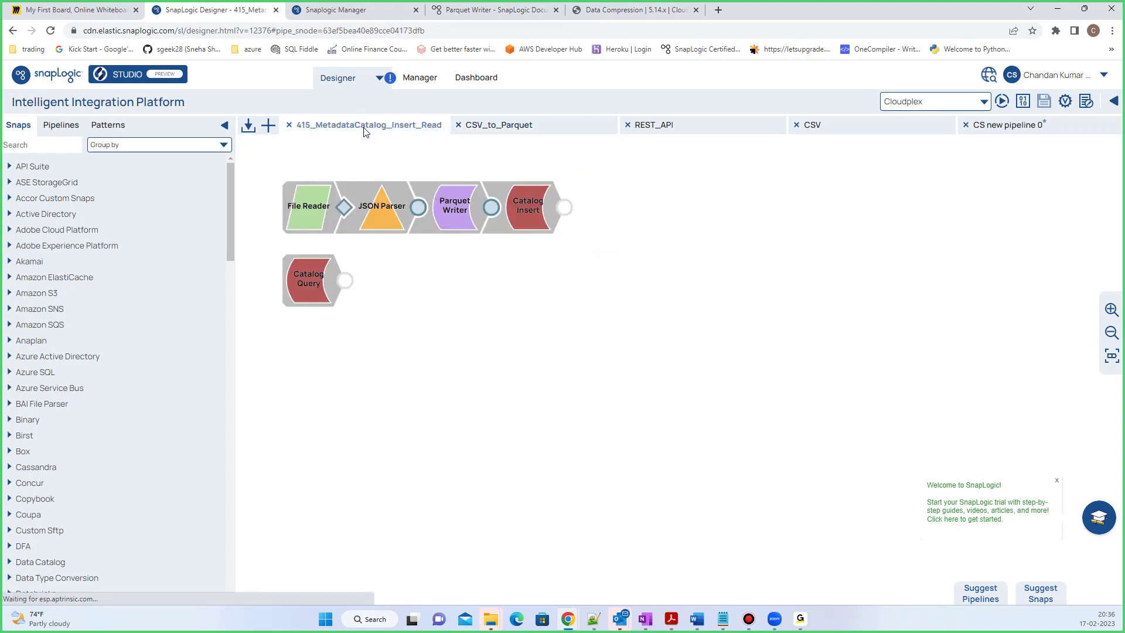
pyautogui.click(466, 206)
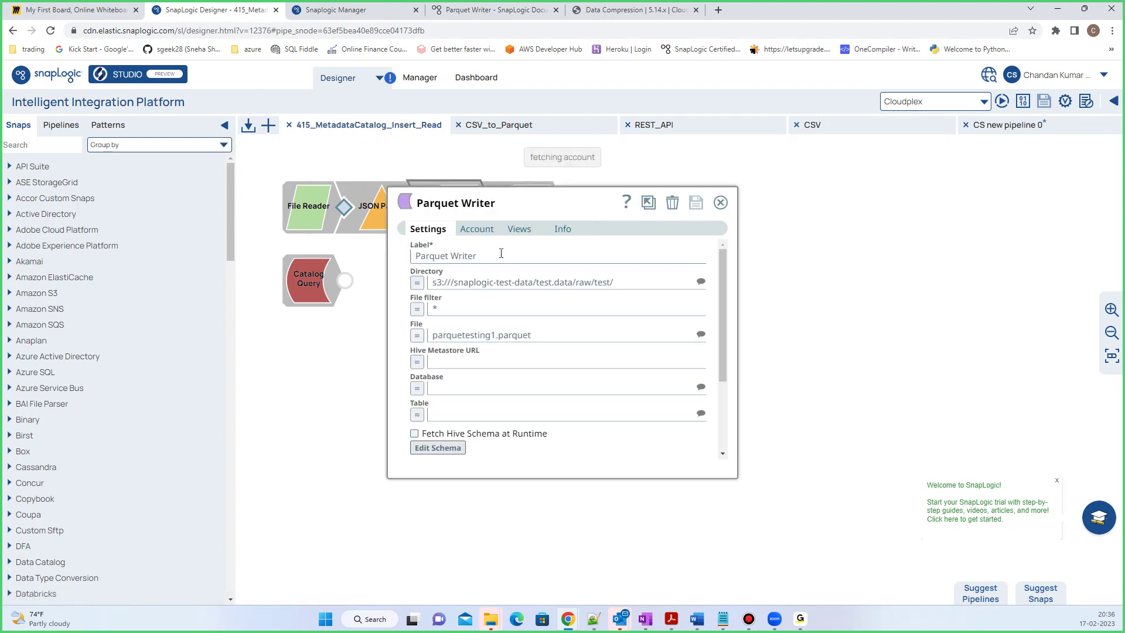
pyautogui.click(489, 7)
pyautogui.scroll(-15, 449, 379)
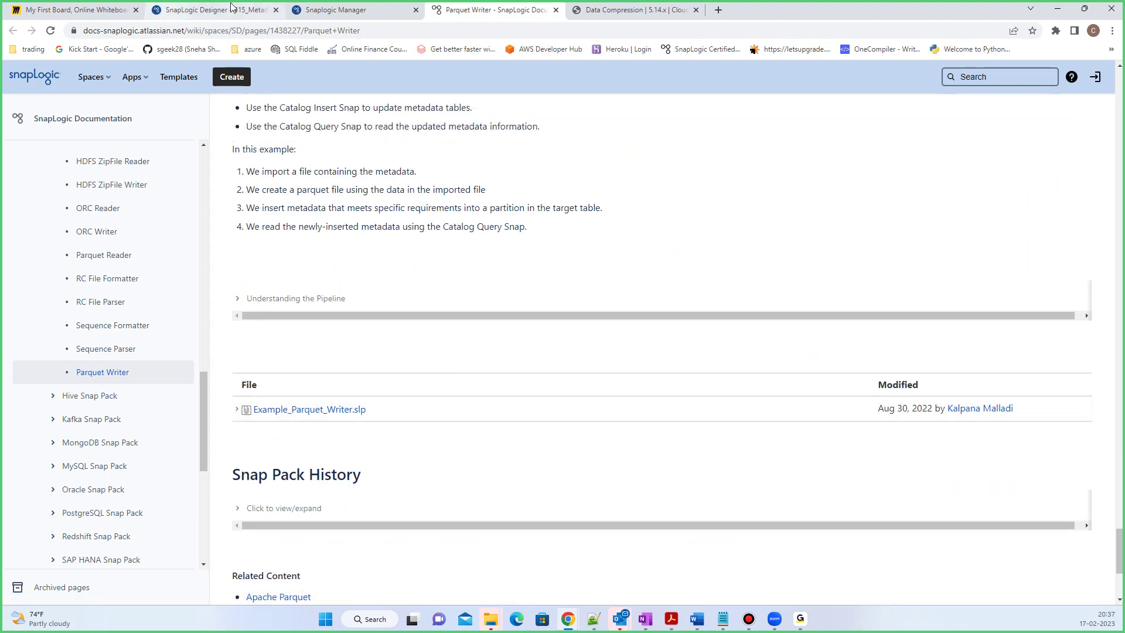
# Examine the S3 directory, file name and remaining settings of the example pipeline's Parquet Writer in Designer
pyautogui.click(212, 10)
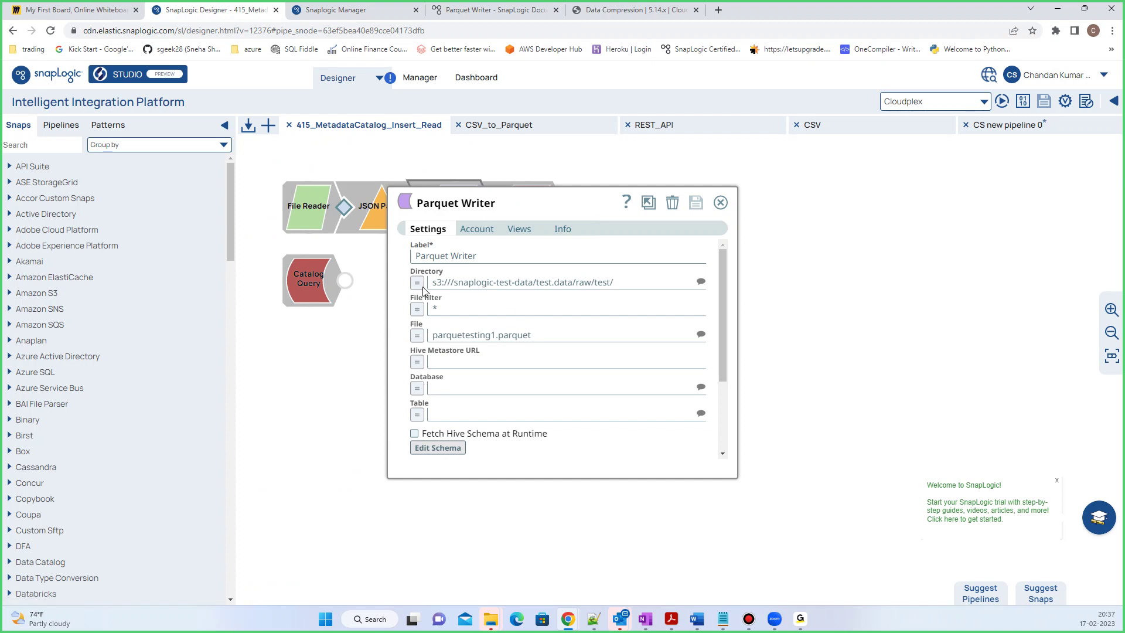
pyautogui.moveTo(436, 281); pyautogui.dragTo(623, 280)
pyautogui.click(445, 282)
pyautogui.moveTo(621, 281); pyautogui.dragTo(425, 289)
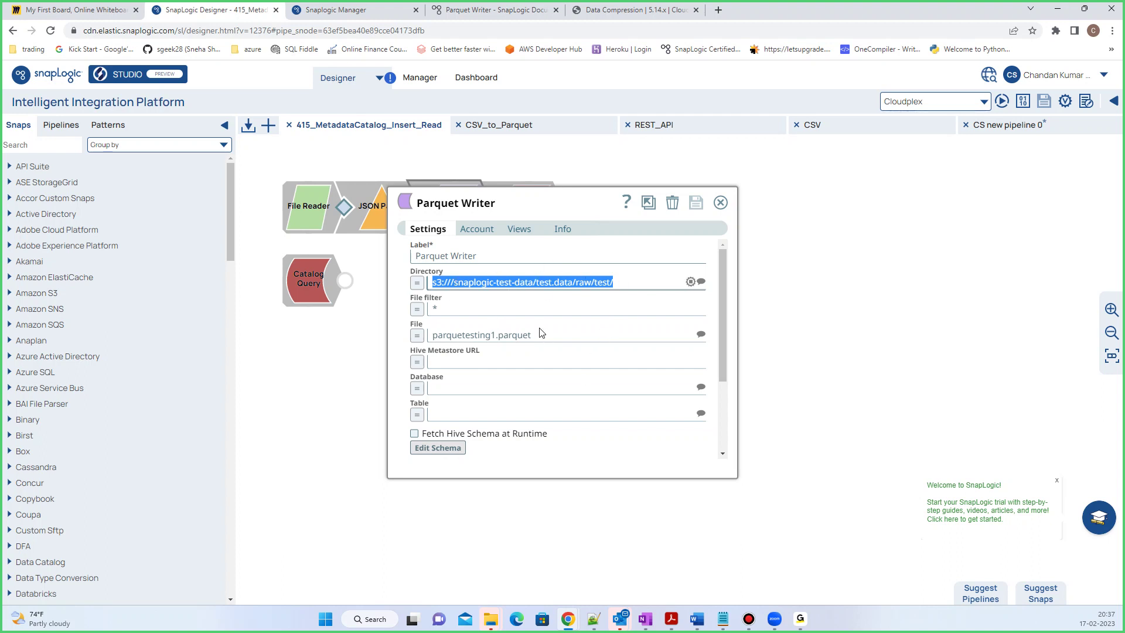
pyautogui.moveTo(539, 331); pyautogui.dragTo(433, 334)
pyautogui.scroll(-2, 439, 337)
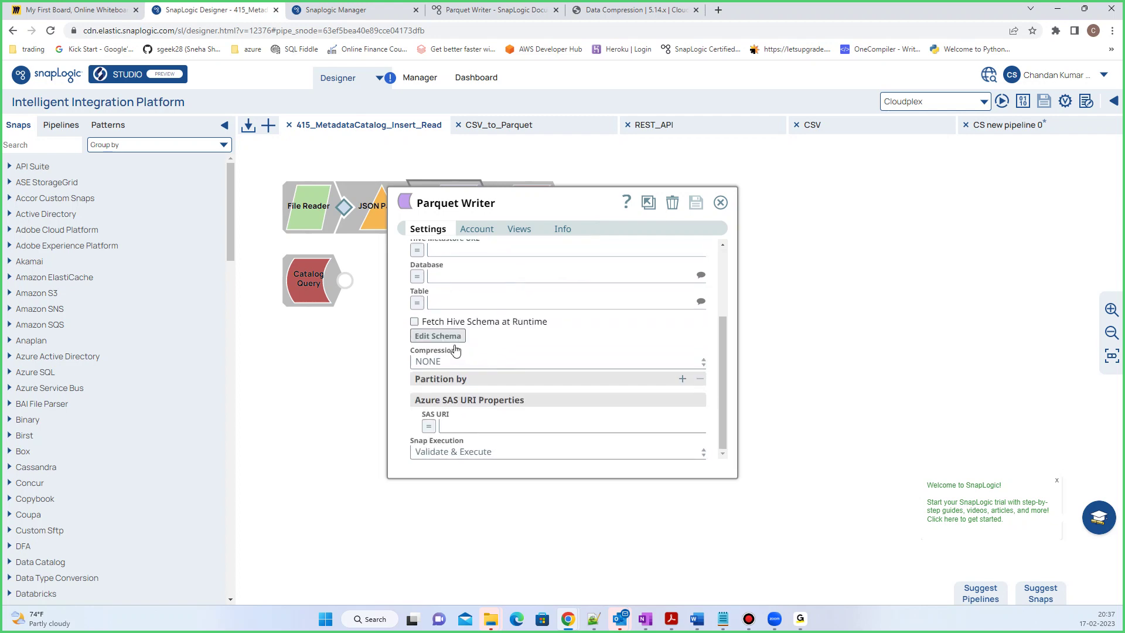
# Examine the column and group definitions in the example Parquet Writer's schema, and close the snap without changes
pyautogui.click(444, 338)
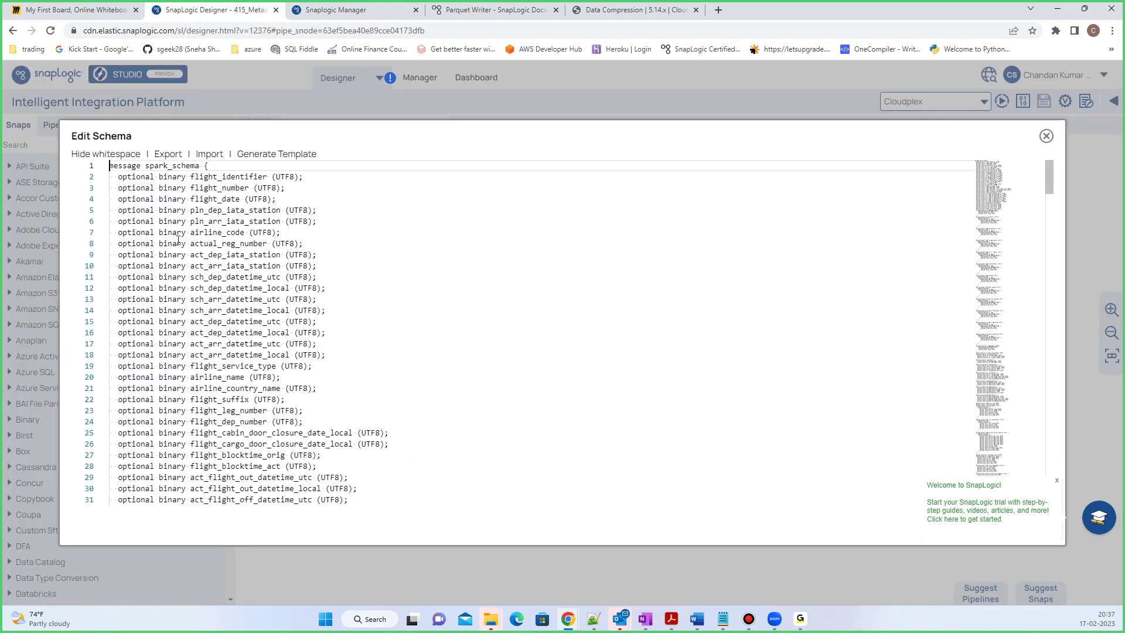
pyautogui.moveTo(118, 177); pyautogui.dragTo(208, 411)
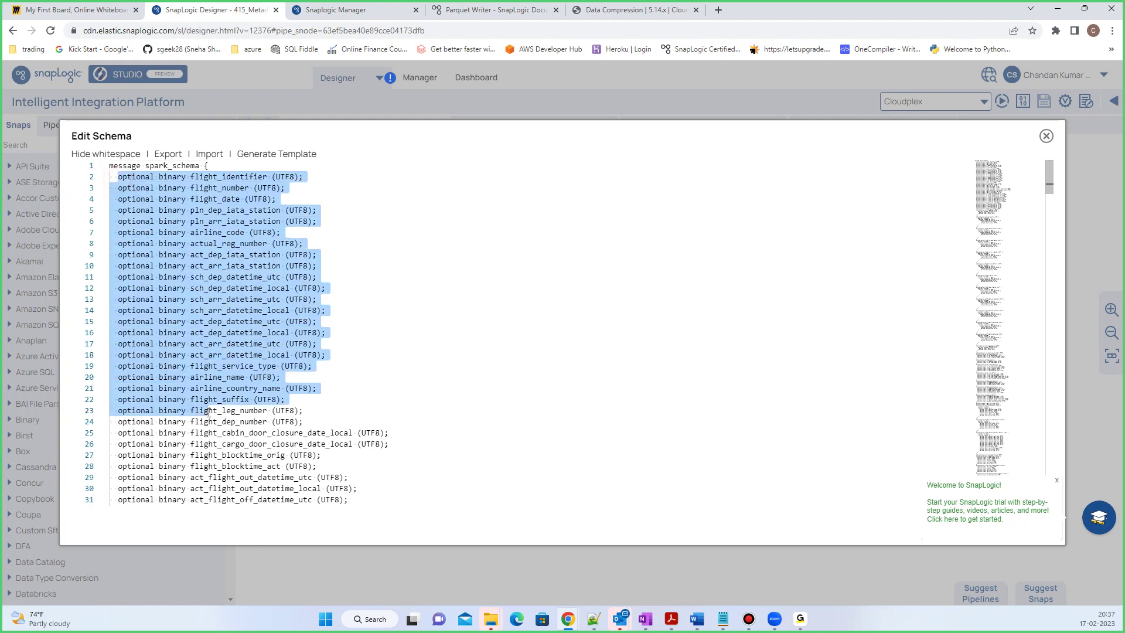
pyautogui.doubleClick(199, 178)
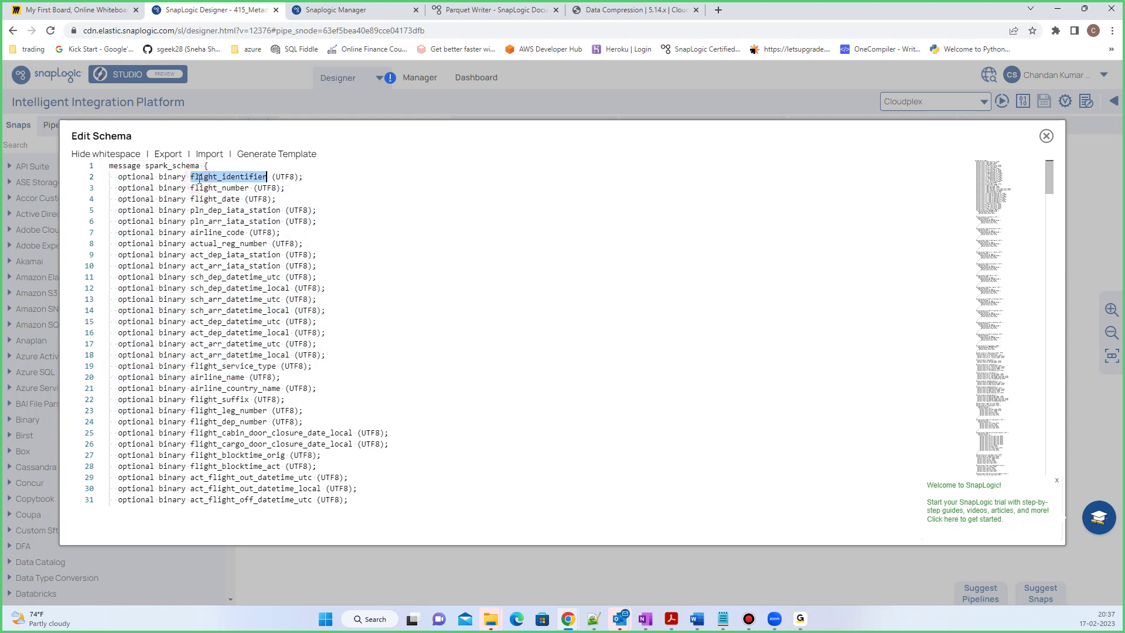
pyautogui.scroll(-4, 338, 389)
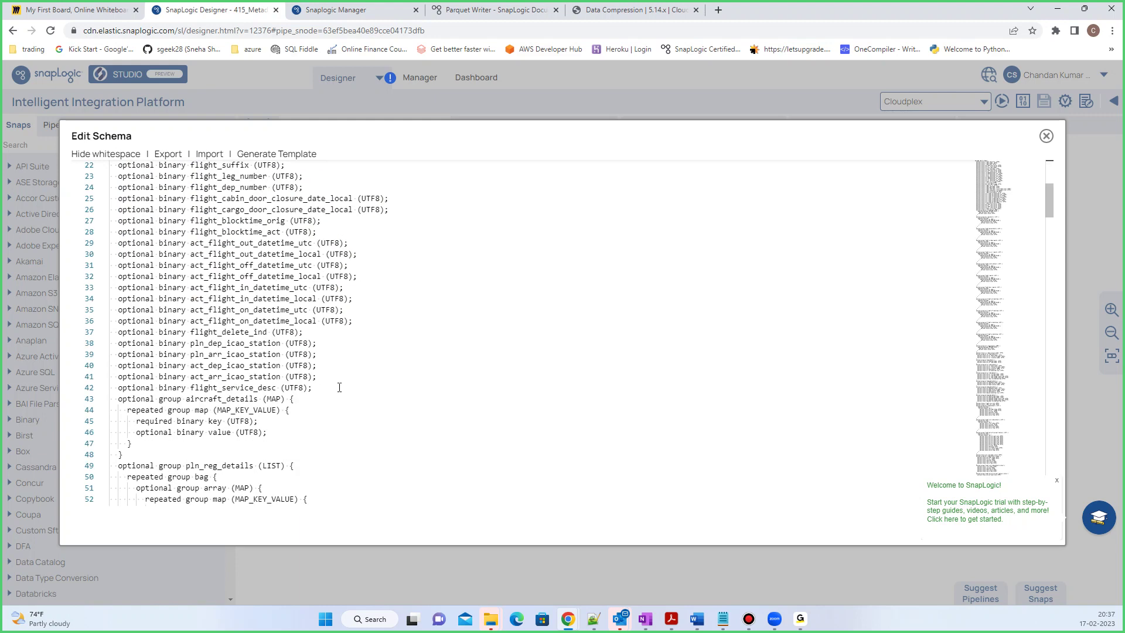
pyautogui.scroll(-1, 338, 387)
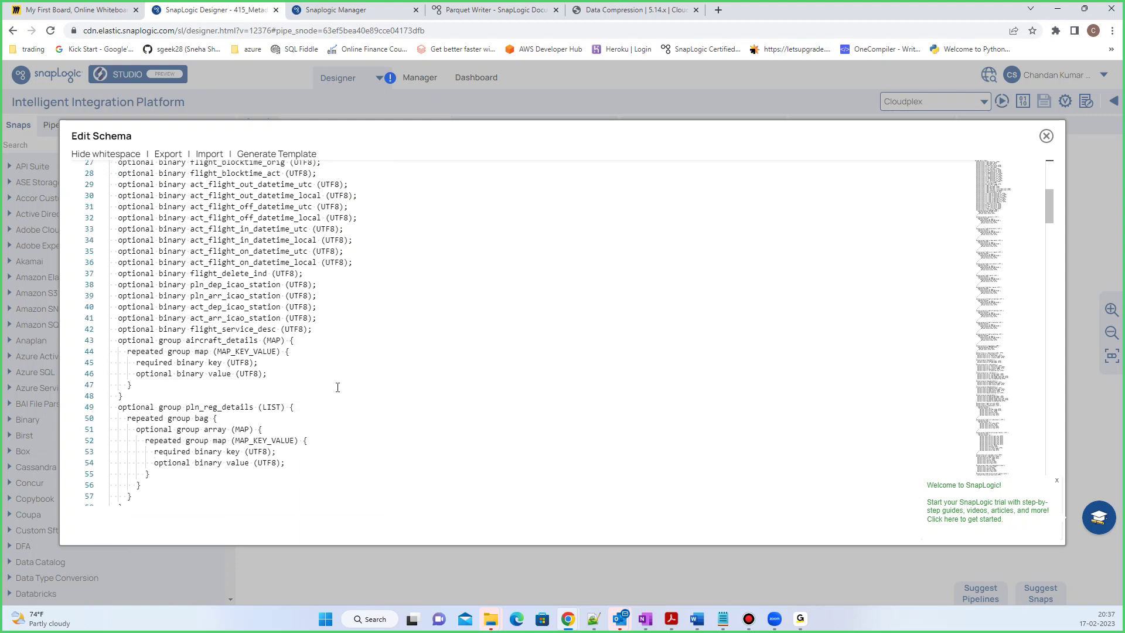
pyautogui.scroll(-1, 338, 388)
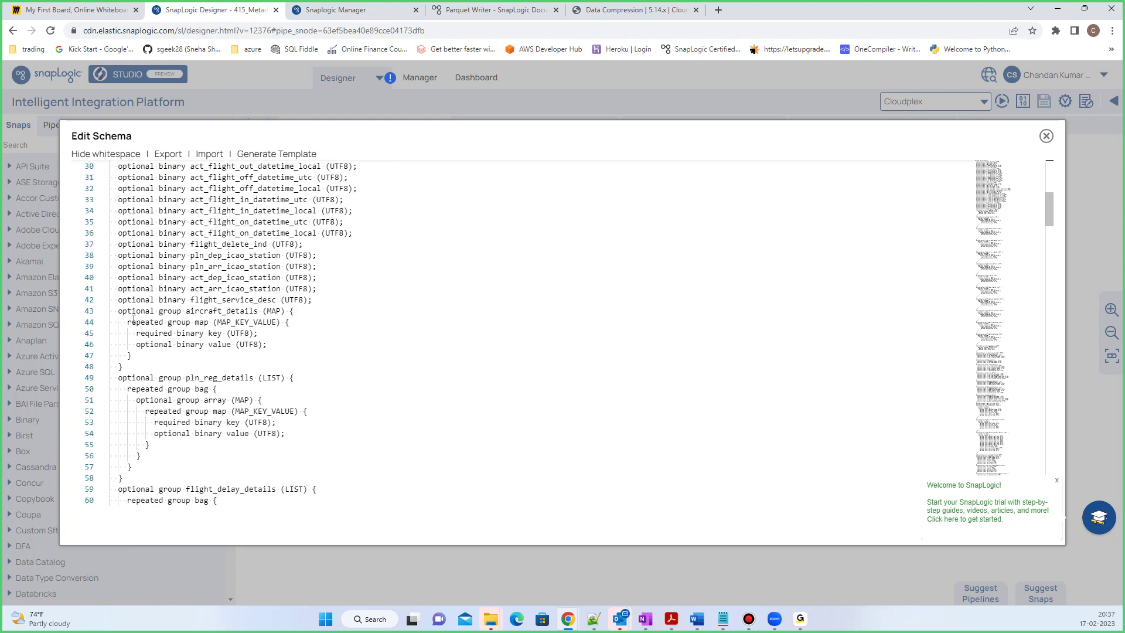
pyautogui.moveTo(127, 310); pyautogui.dragTo(301, 340)
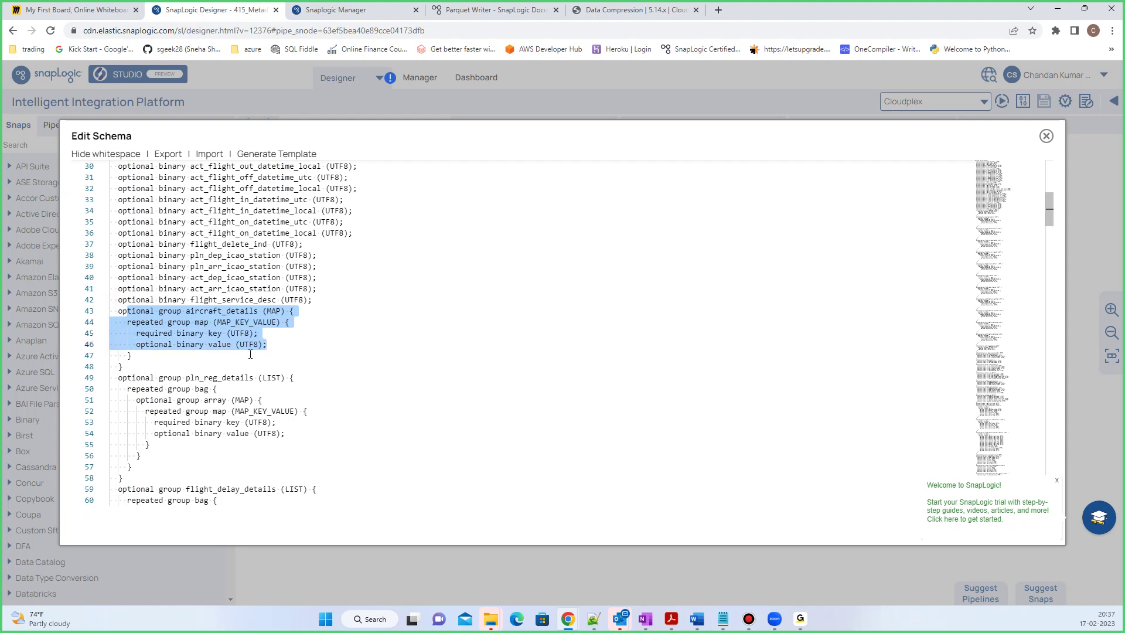
pyautogui.scroll(-1, 250, 354)
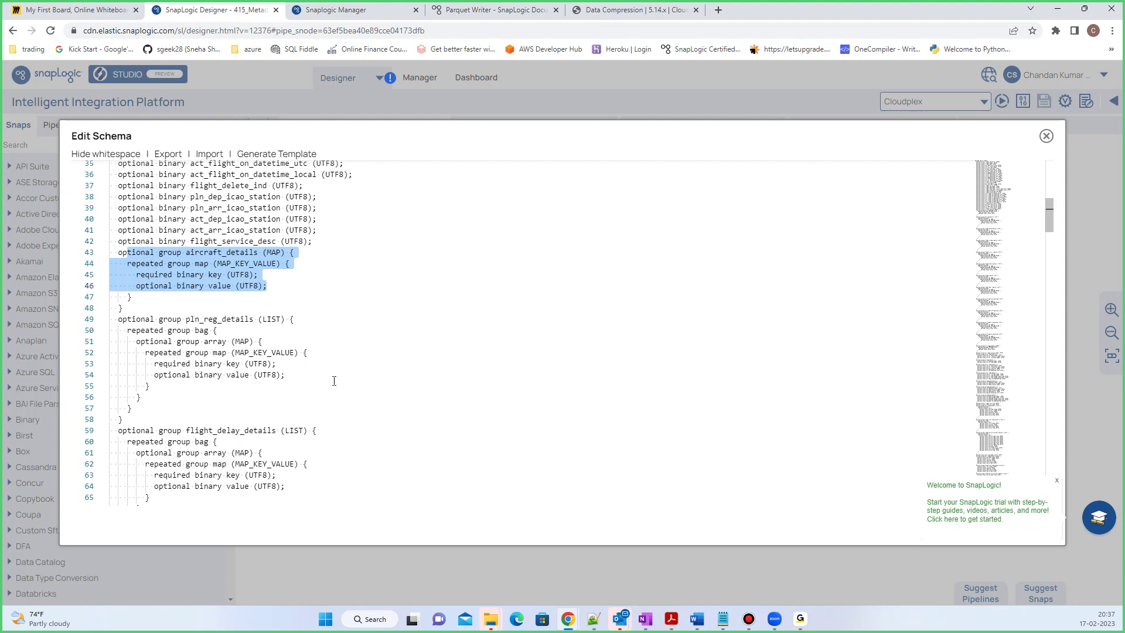
pyautogui.click(1045, 137)
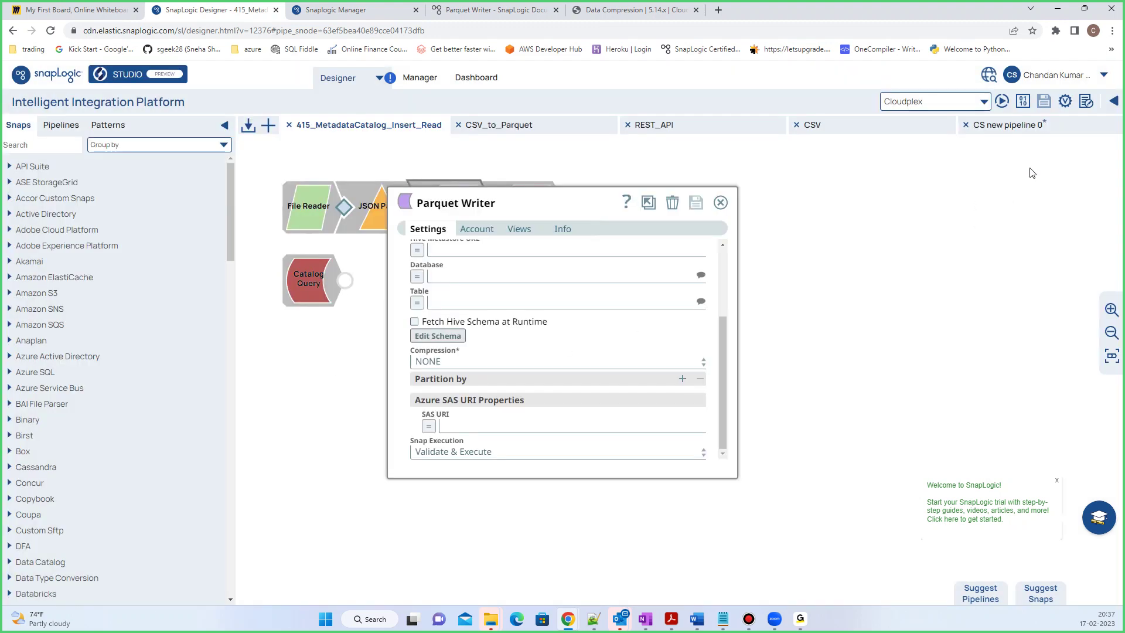
pyautogui.click(721, 203)
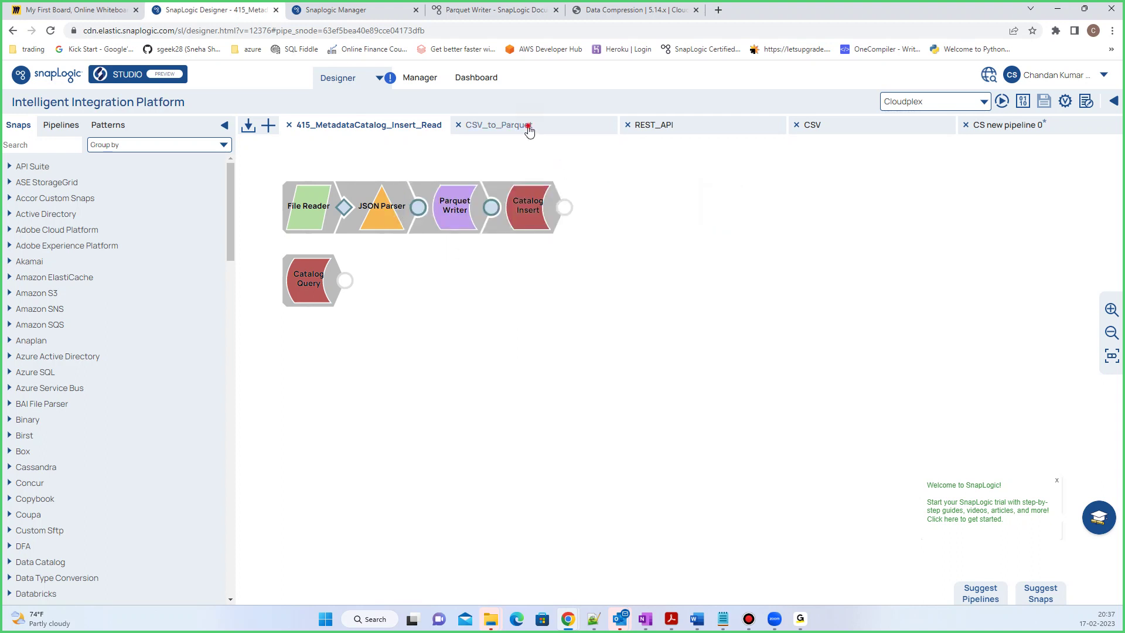
# Switch to the CSV_to_Parquet pipeline and review the Mapper's mapping table, closing the snap without changes
pyautogui.click(529, 130)
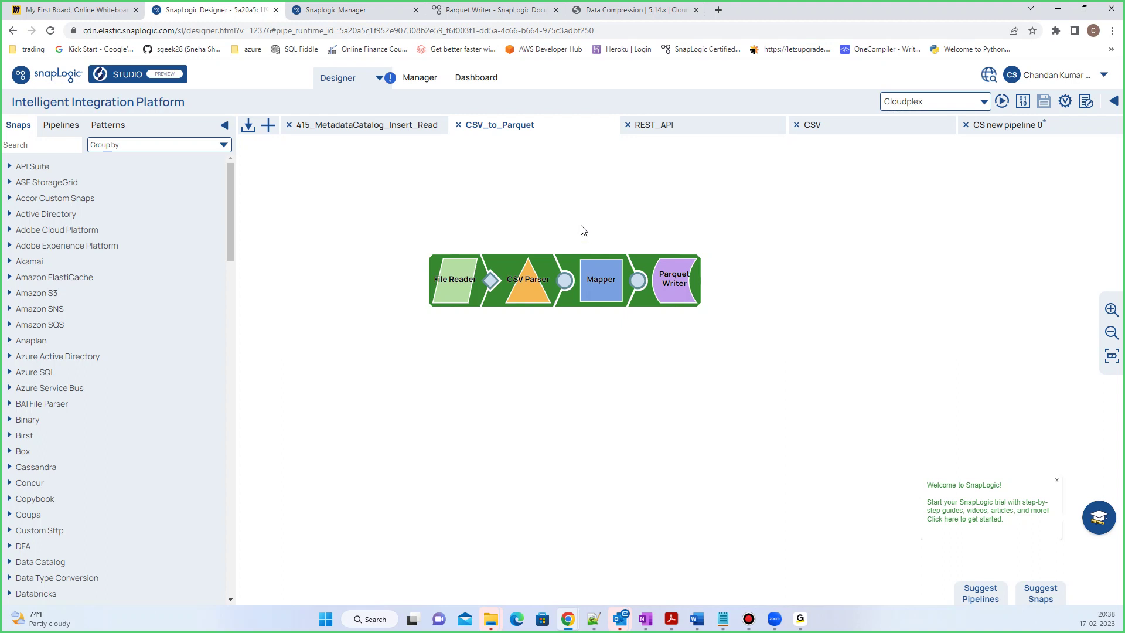
pyautogui.click(595, 285)
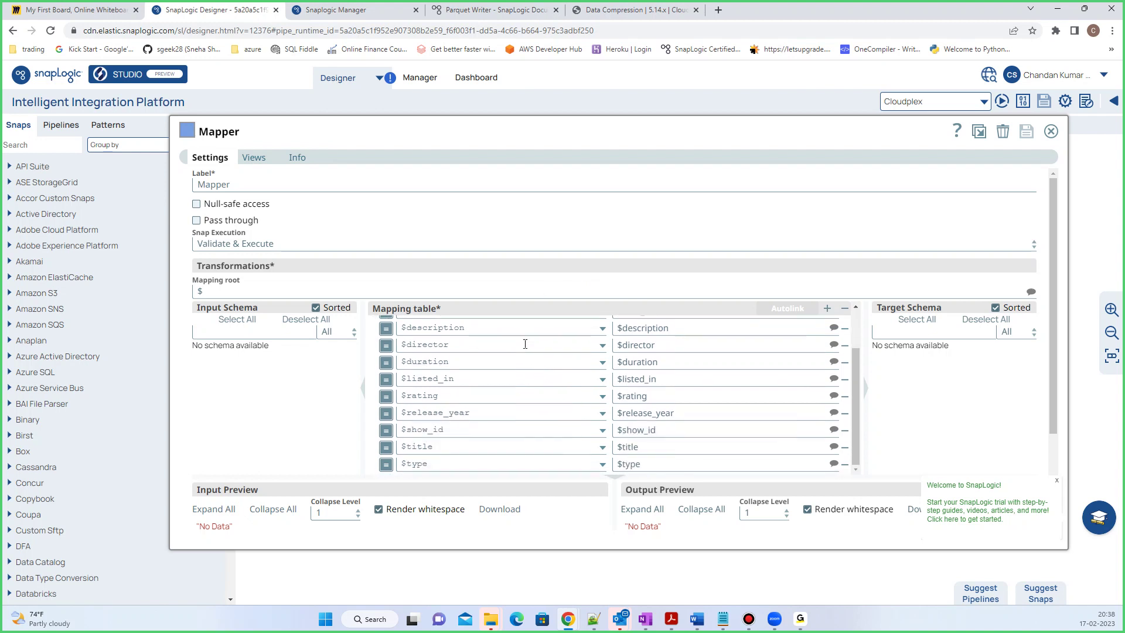
pyautogui.scroll(-1, 489, 431)
pyautogui.scroll(1, 486, 410)
pyautogui.scroll(-3, 511, 342)
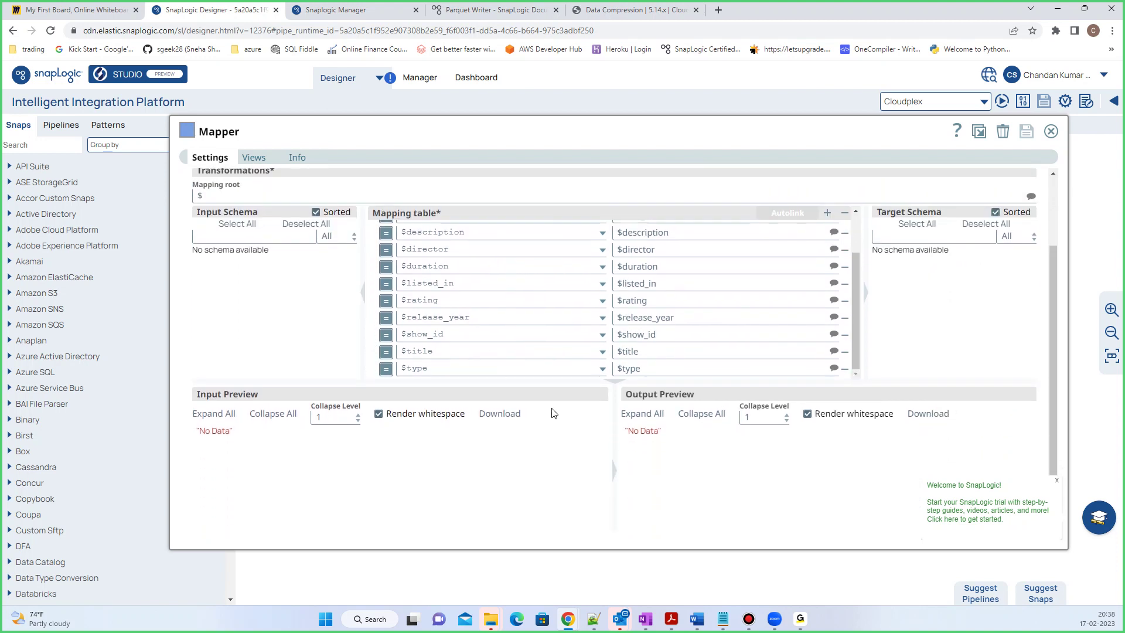
pyautogui.scroll(1, 552, 413)
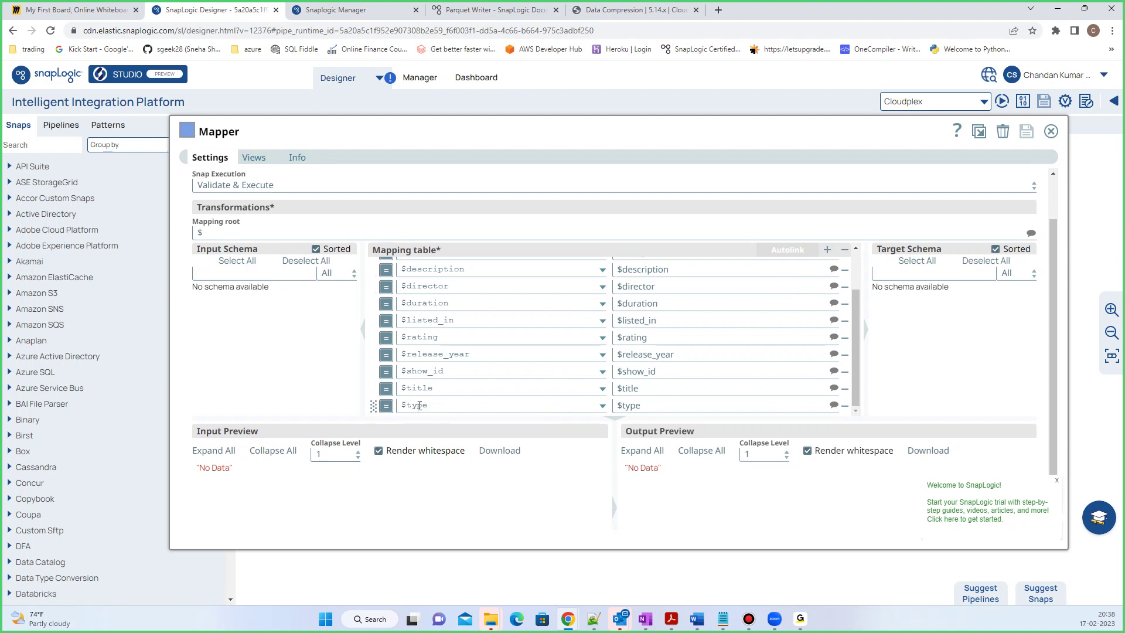
pyautogui.scroll(2, 465, 334)
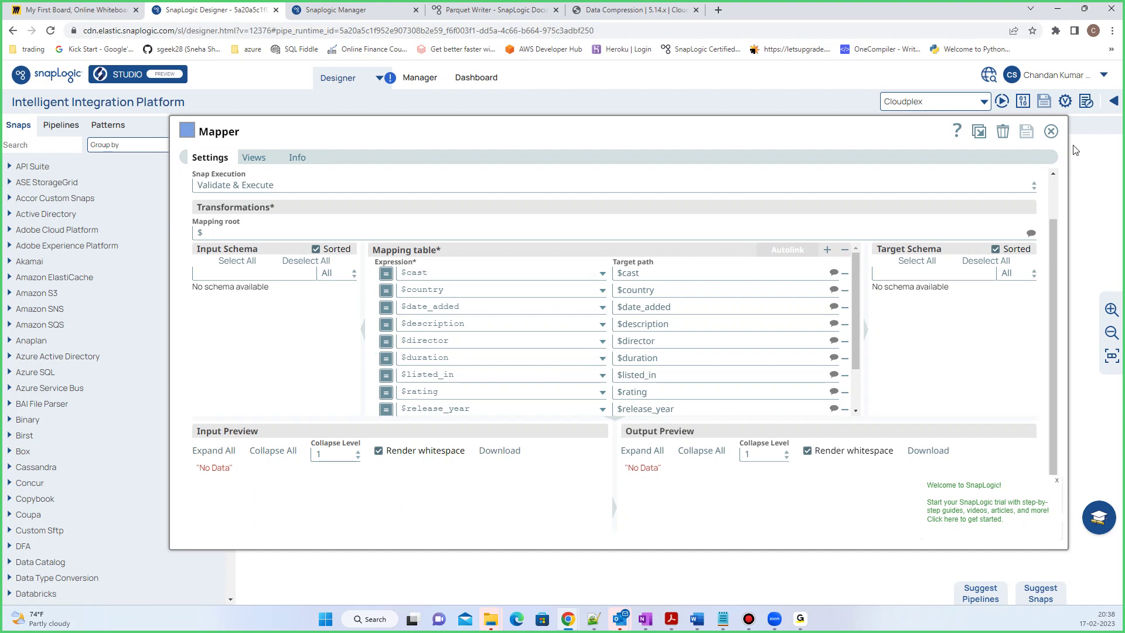
pyautogui.click(1051, 131)
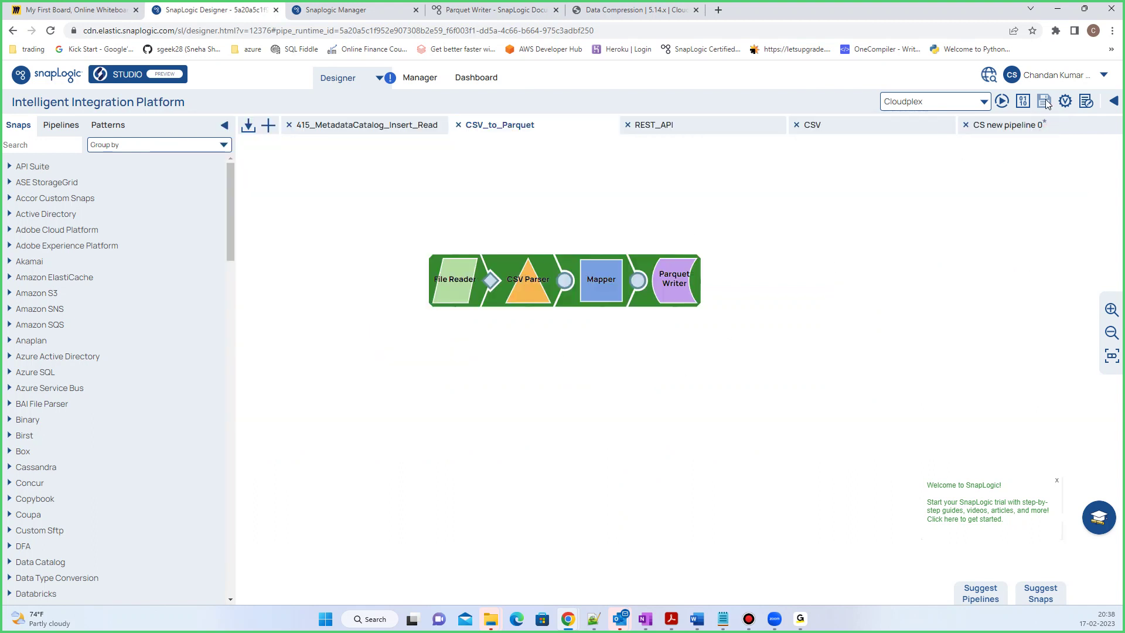
# Validate the CSV_to_Parquet pipeline and look through the rows and columns of the Mapper's output preview
pyautogui.click(1065, 103)
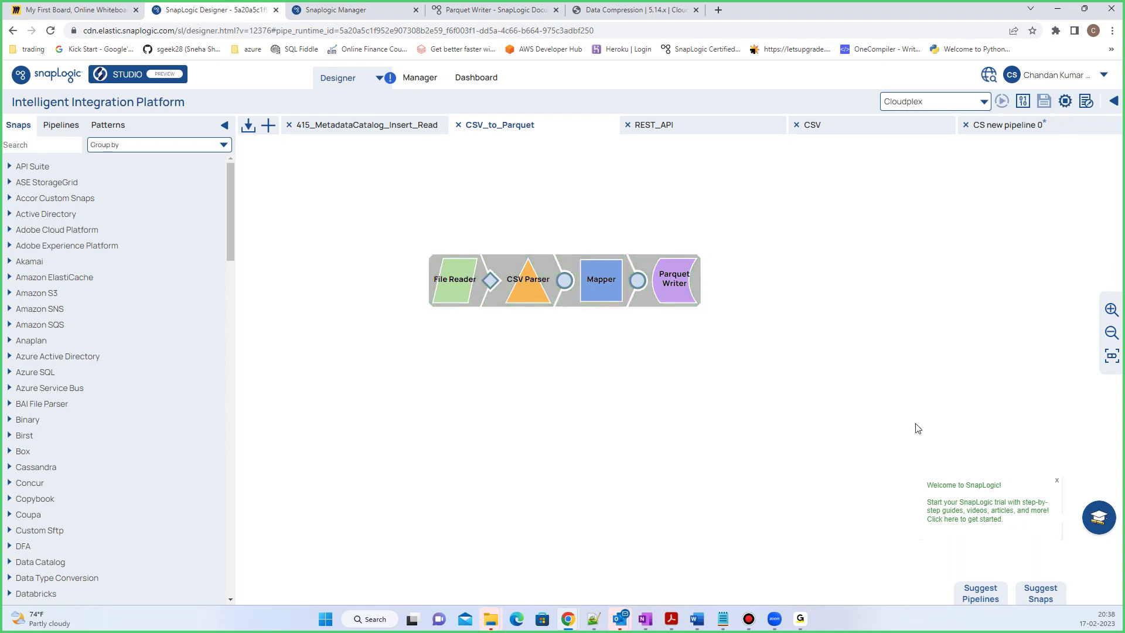
pyautogui.click(632, 282)
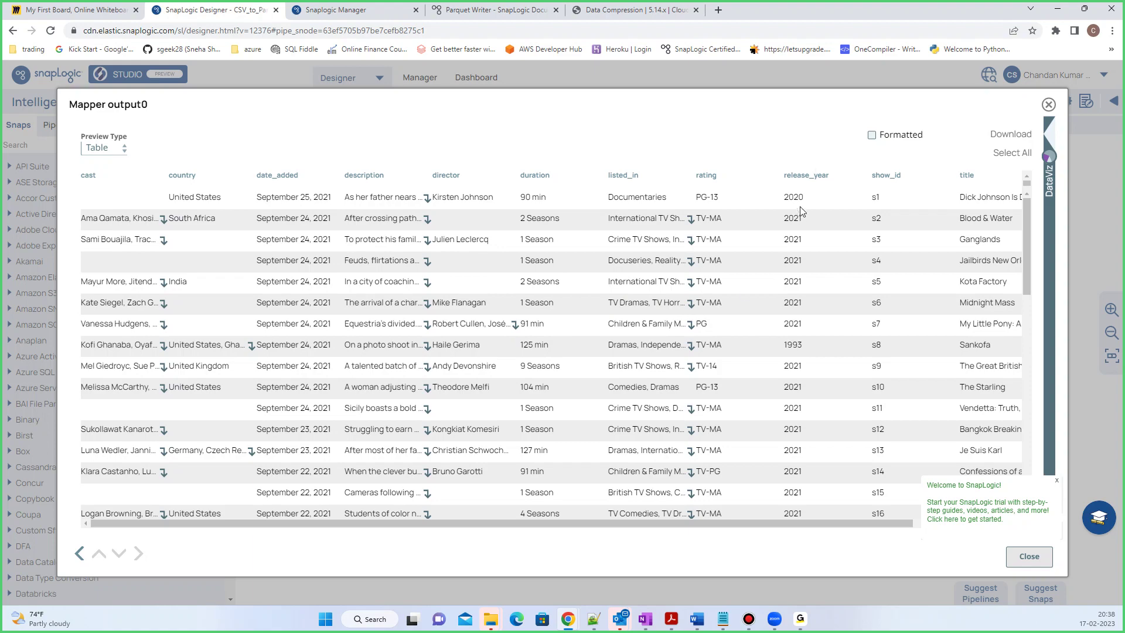
pyautogui.scroll(-10, 799, 234)
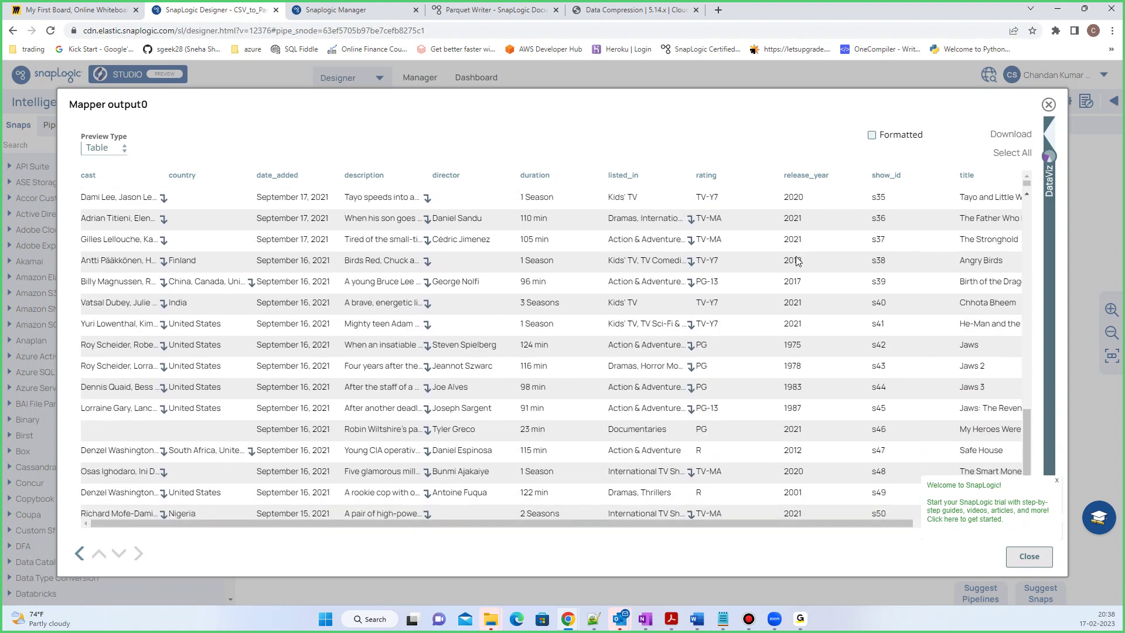
pyautogui.scroll(10, 798, 261)
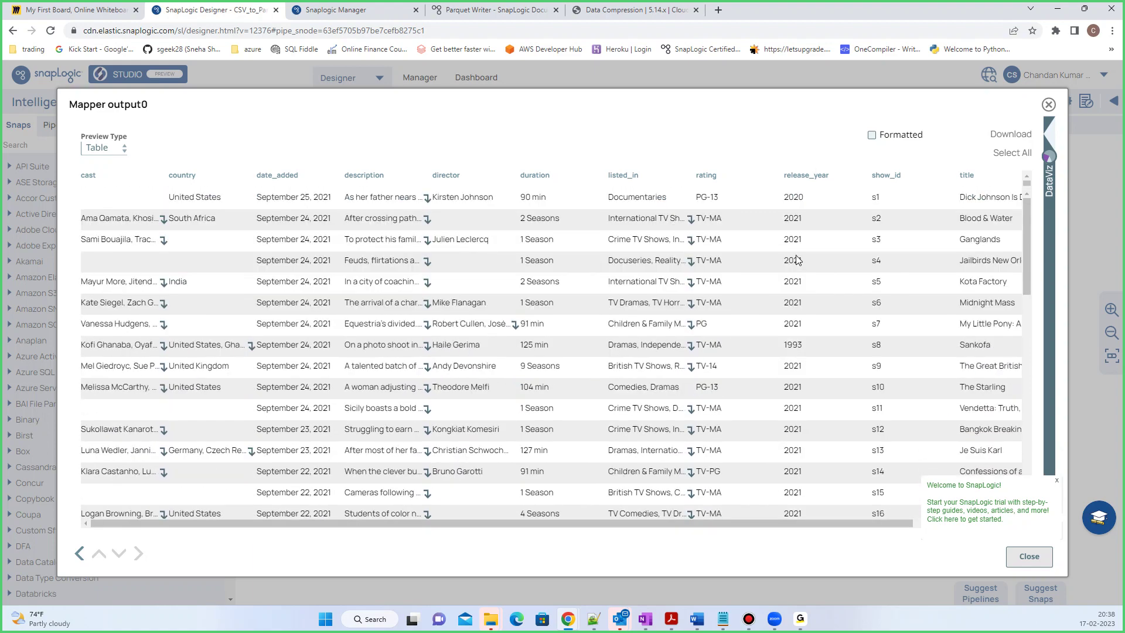
pyautogui.moveTo(852, 523); pyautogui.dragTo(952, 523)
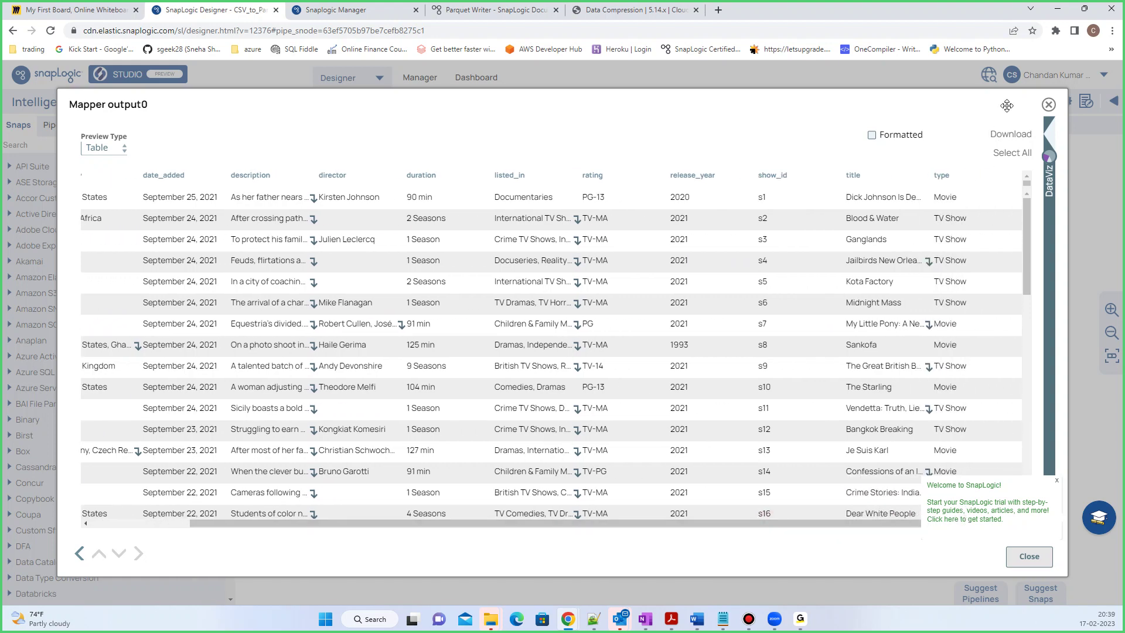
pyautogui.click(1048, 106)
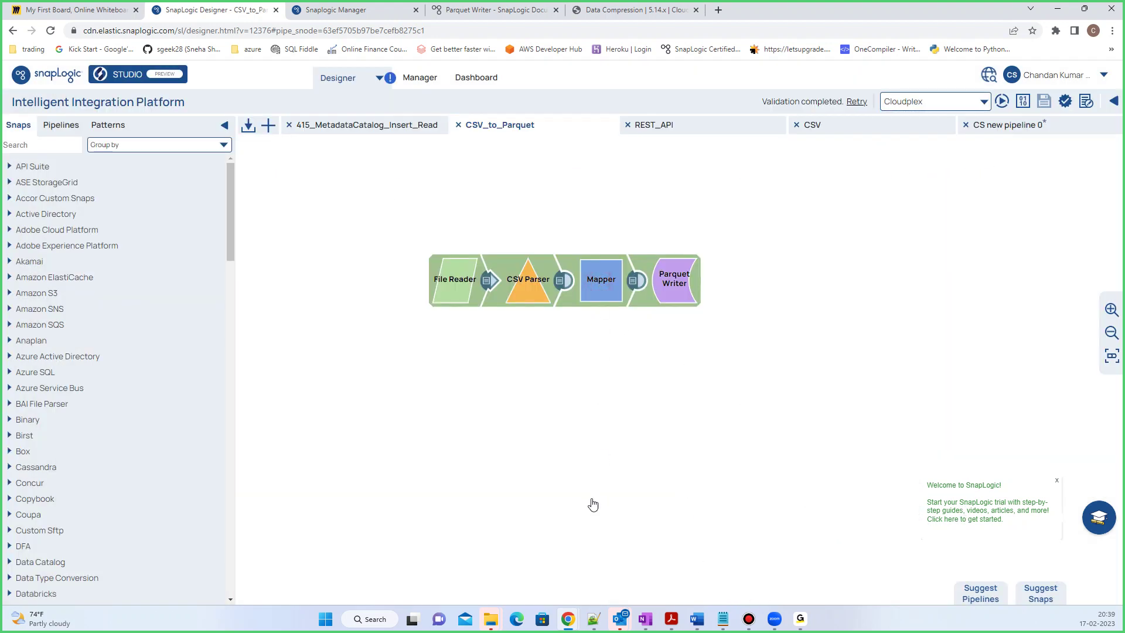
# Change the Mapper's release_year expression to parseInt($release_year), and save and close the snap
pyautogui.click(601, 279)
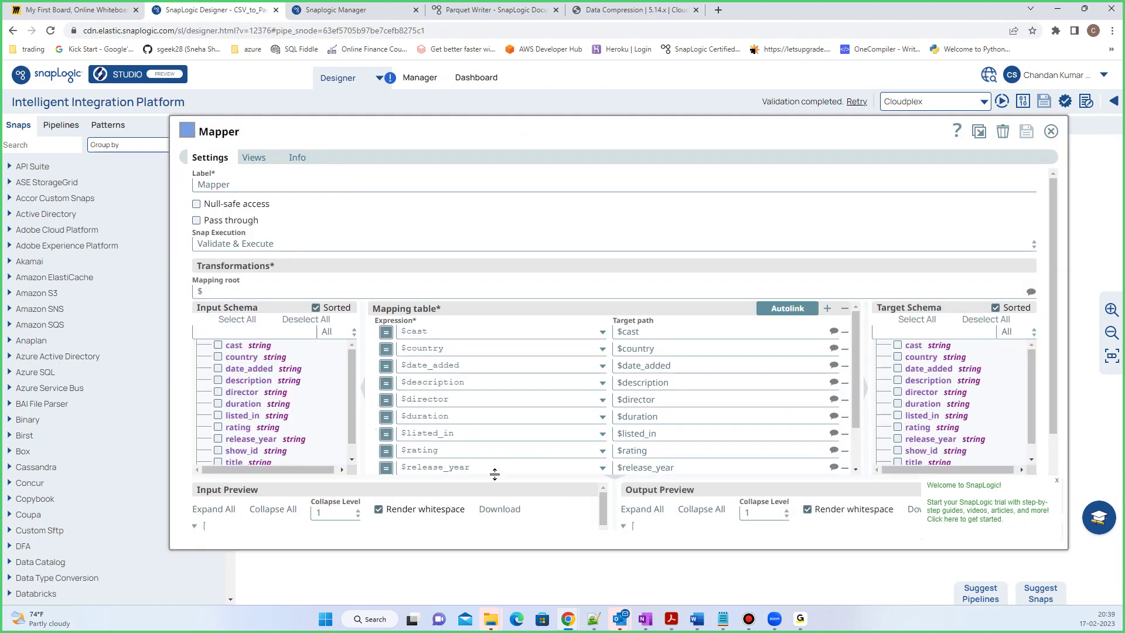
pyautogui.click(403, 467)
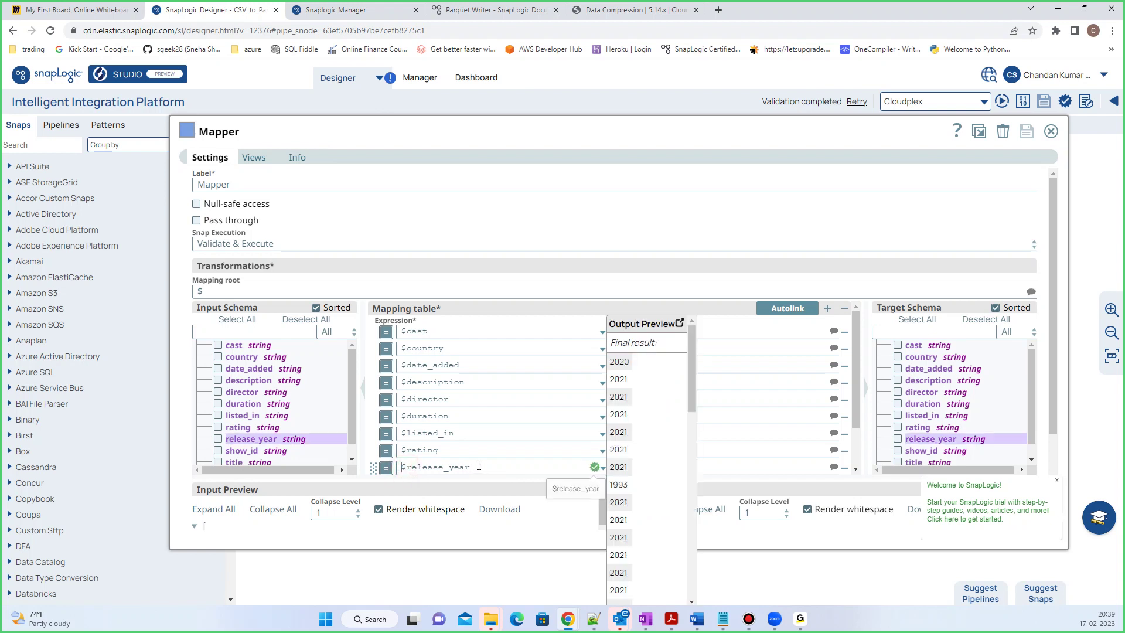
pyautogui.write('parse')
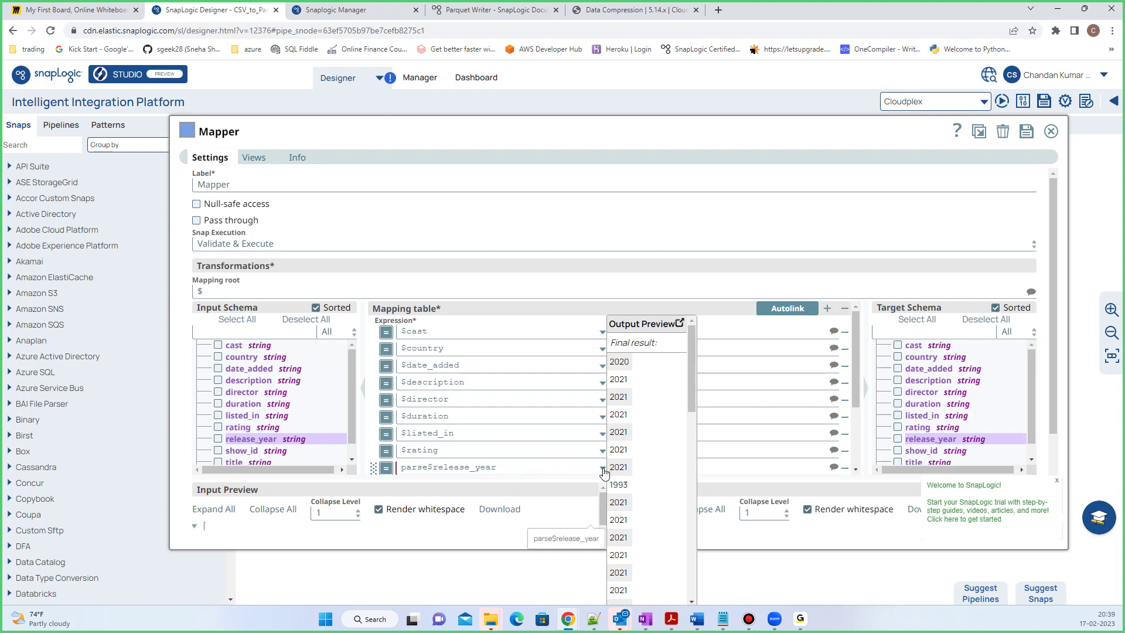
pyautogui.write('Int(')
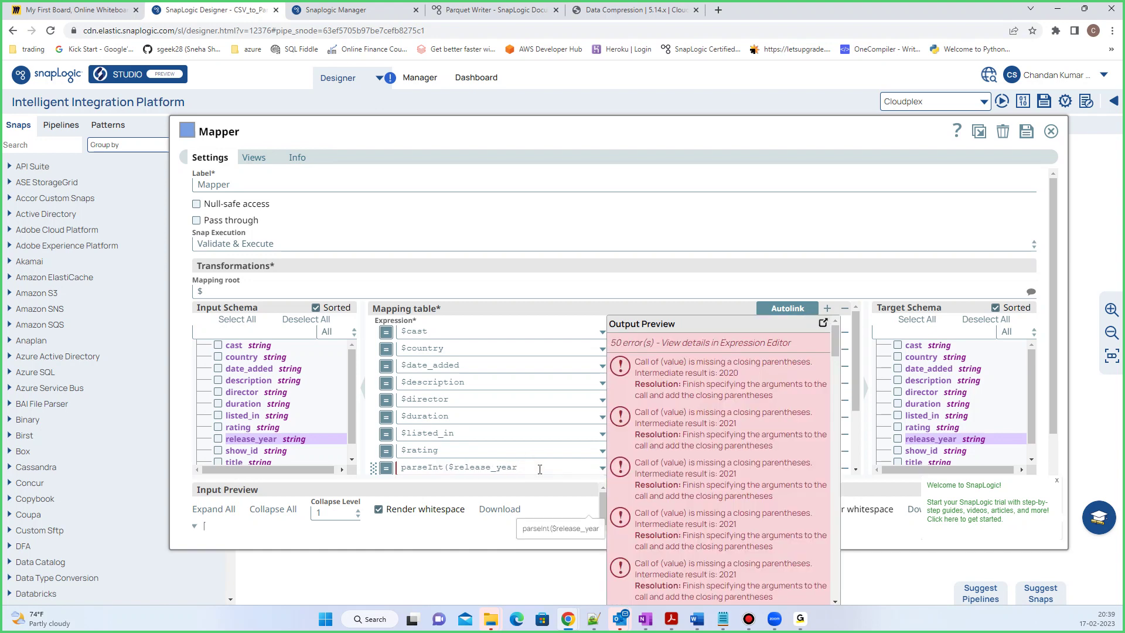
pyautogui.write(')')
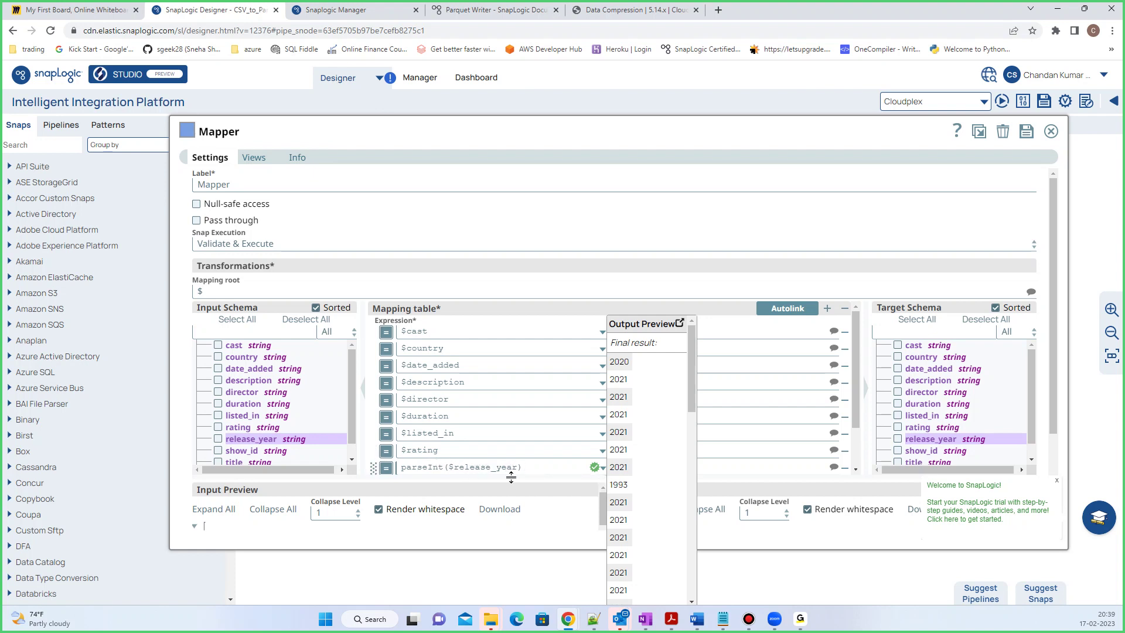
pyautogui.click(1025, 132)
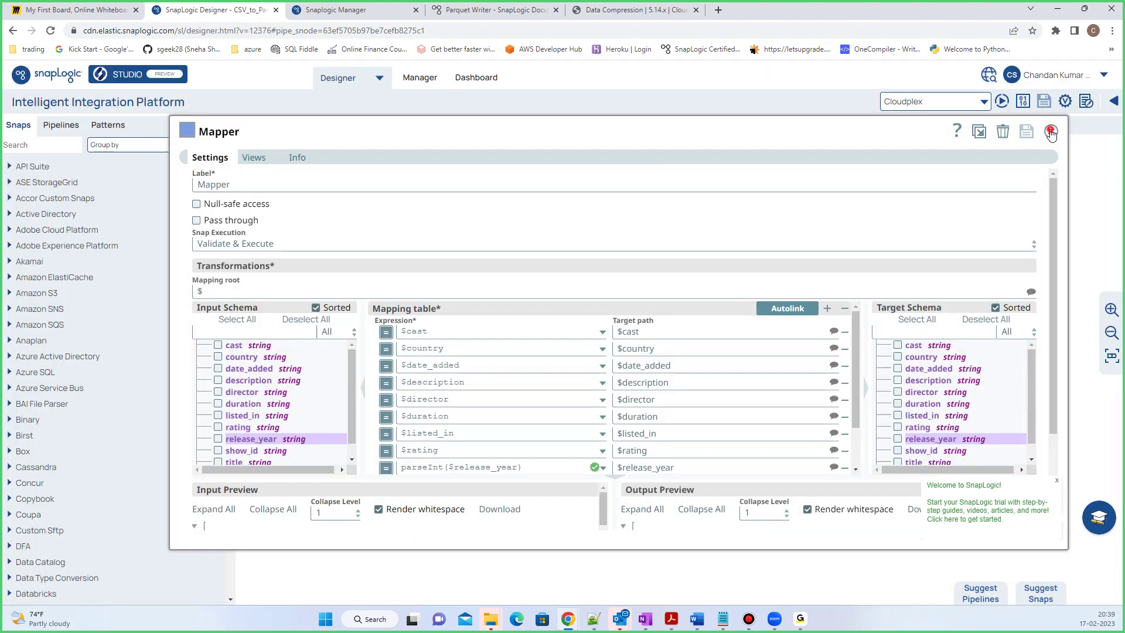
pyautogui.click(1050, 131)
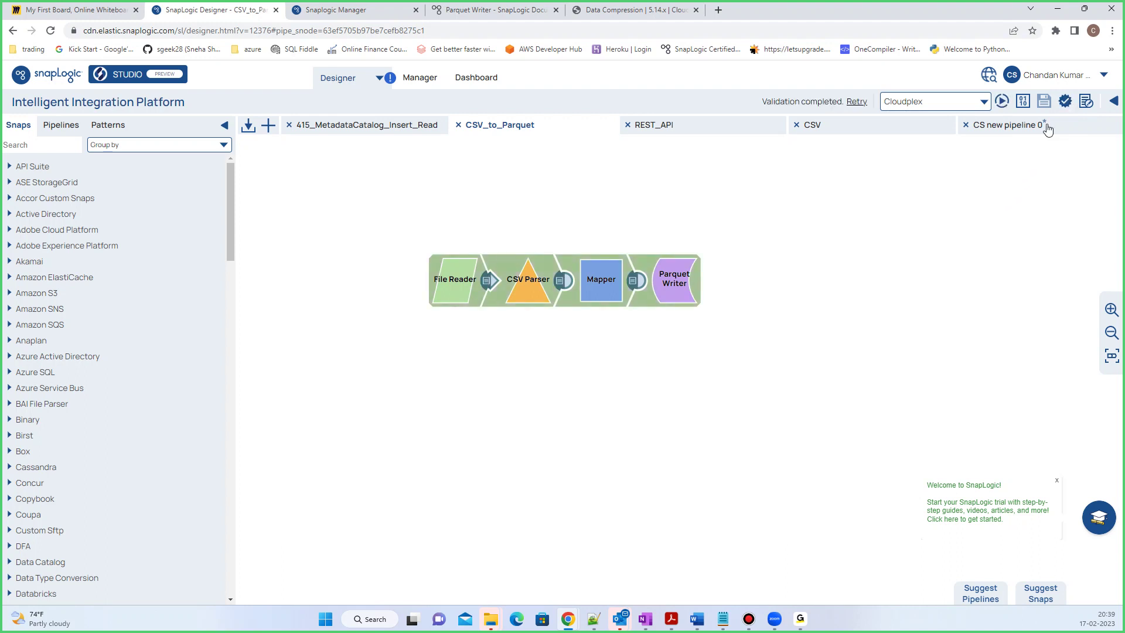
# Execute the CSV_to_Parquet pipeline and examine the Parquet Writer's error details in the execution statistics
pyautogui.click(1001, 101)
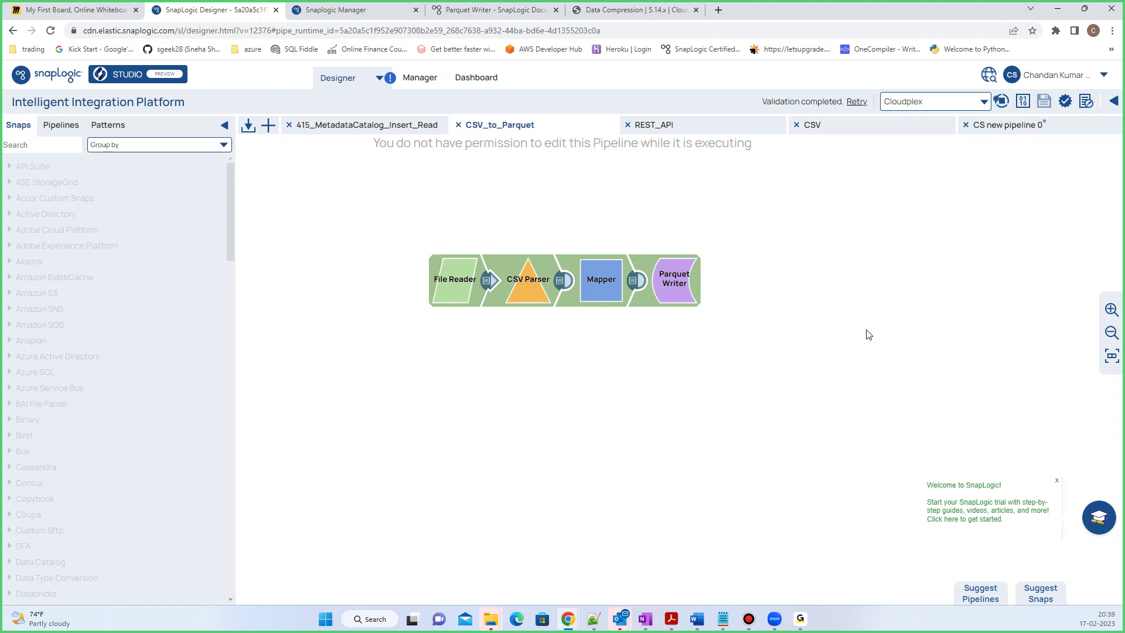
pyautogui.scroll(-3, 262, 535)
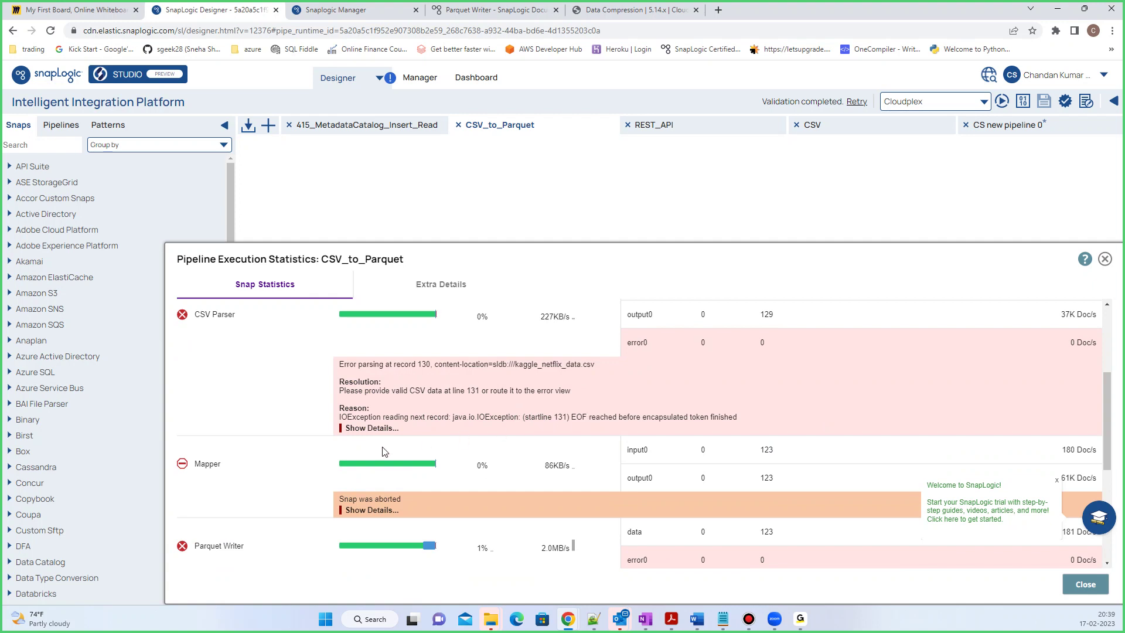
pyautogui.scroll(-4, 380, 452)
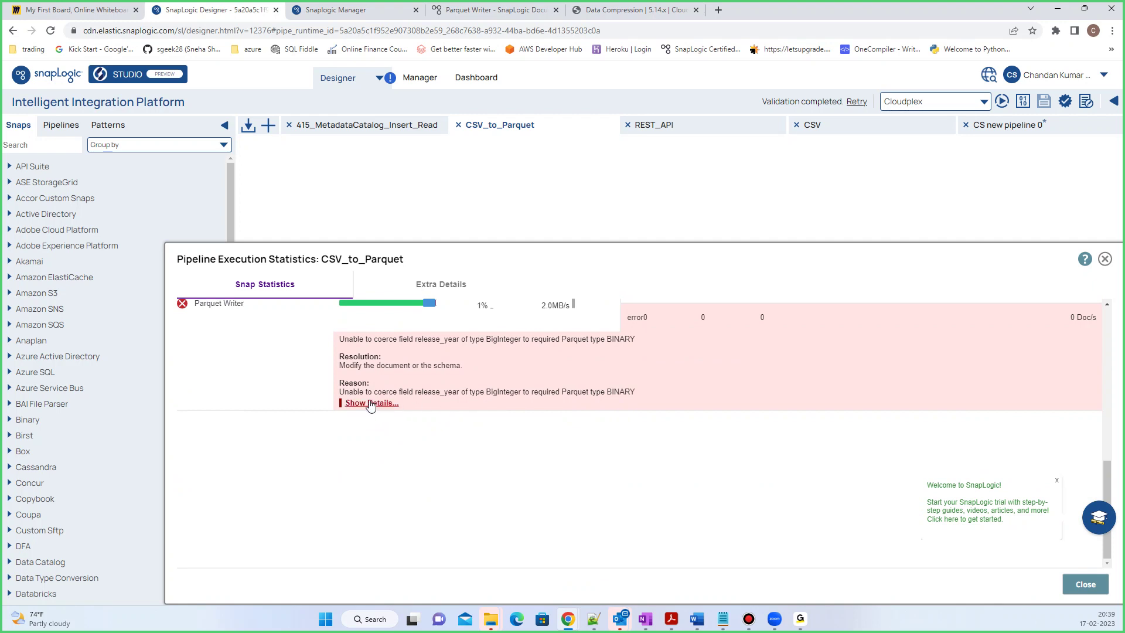
pyautogui.moveTo(339, 392); pyautogui.dragTo(633, 392)
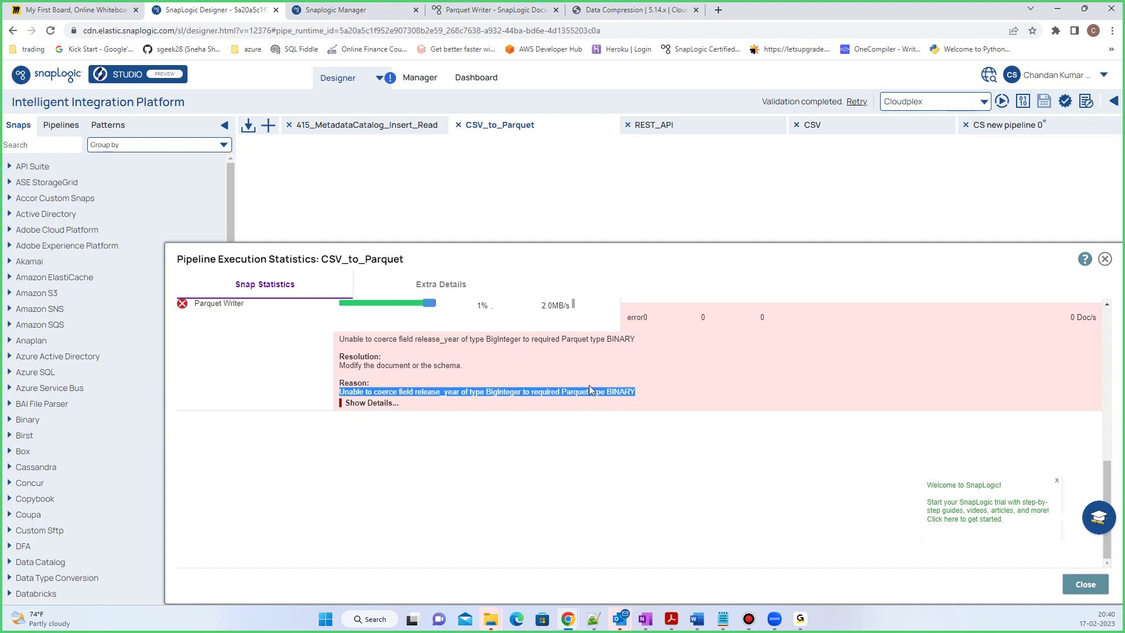
pyautogui.click(552, 389)
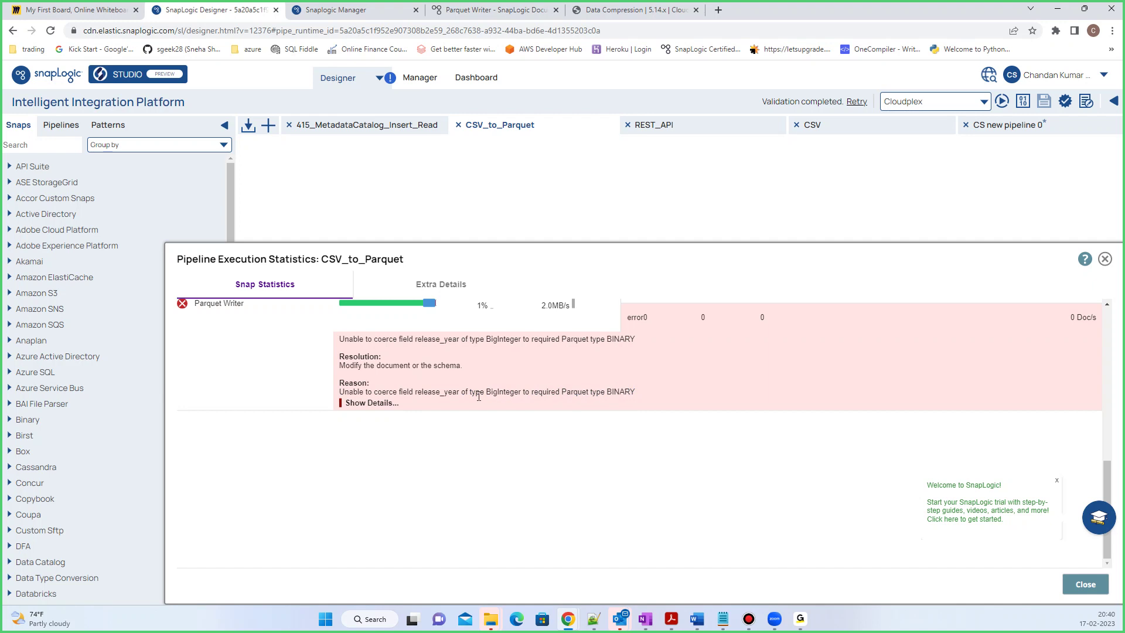
pyautogui.moveTo(415, 393); pyautogui.dragTo(457, 394)
pyautogui.moveTo(607, 390); pyautogui.dragTo(671, 390)
pyautogui.moveTo(396, 393); pyautogui.dragTo(555, 393)
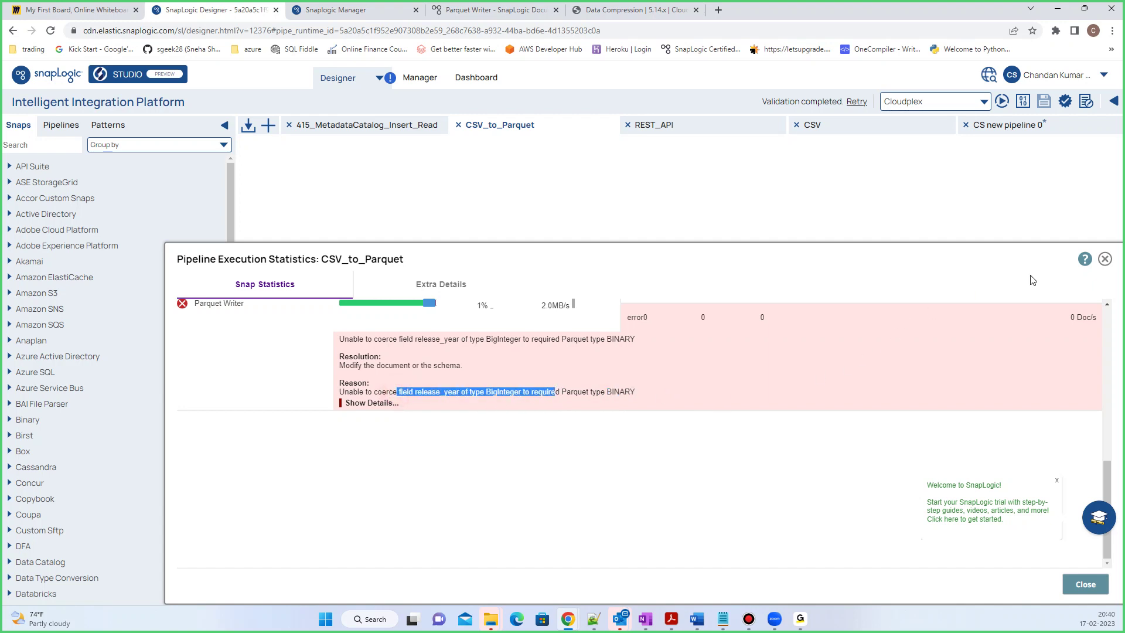
# Regenerate the Parquet Writer's schema template so release_year is int64, save the snap, and execute the pipeline
pyautogui.click(1105, 259)
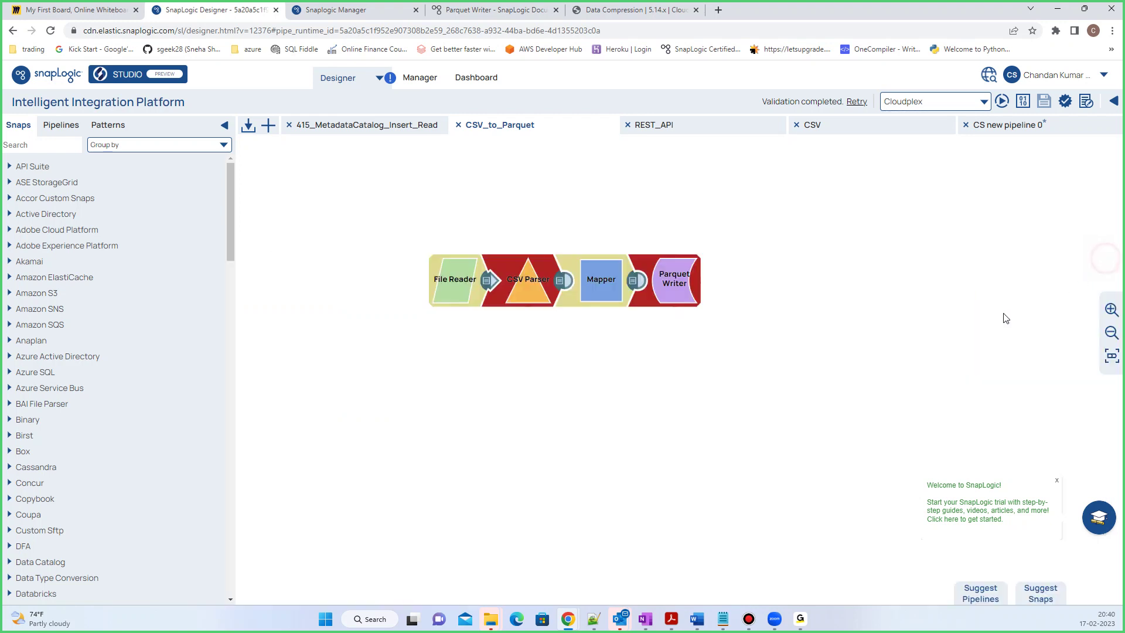
pyautogui.click(662, 291)
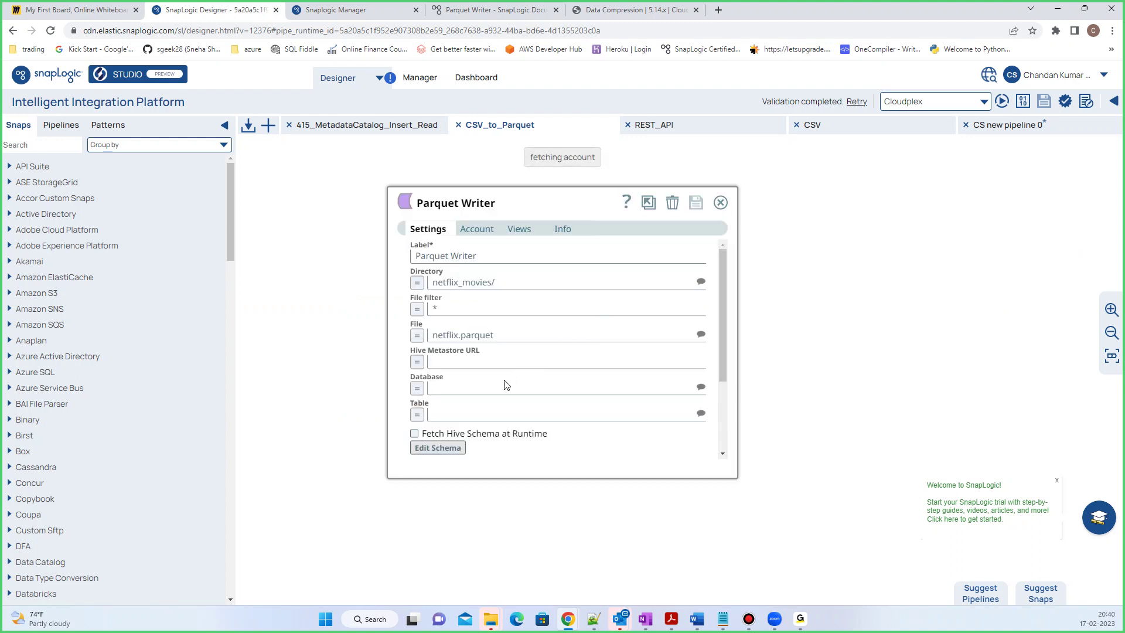
pyautogui.scroll(-1, 507, 385)
pyautogui.click(449, 395)
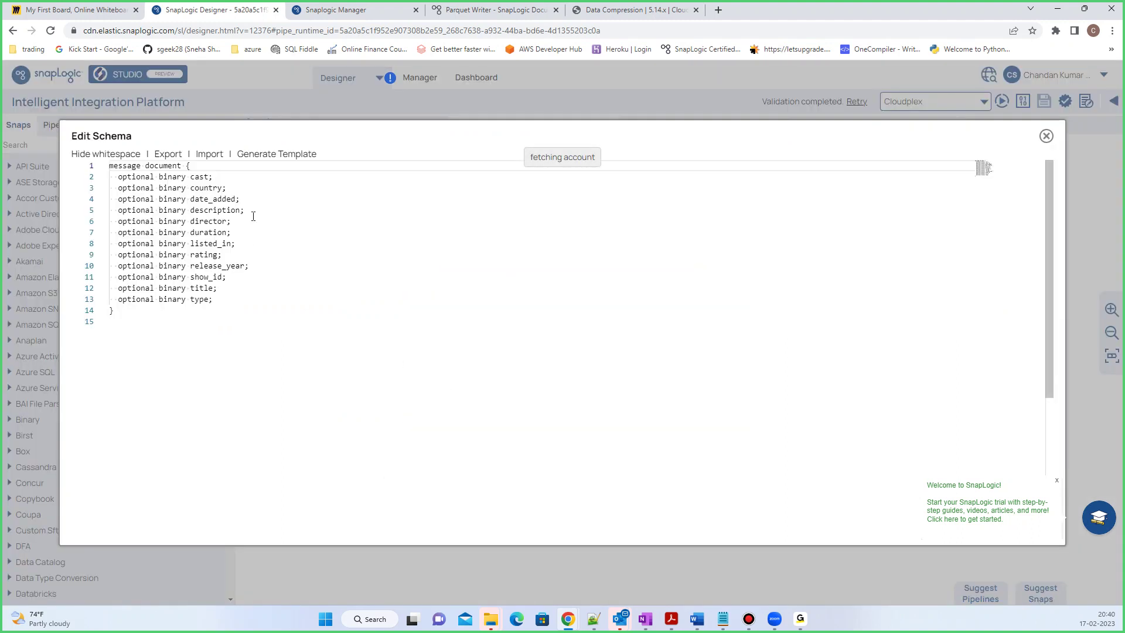
pyautogui.click(255, 157)
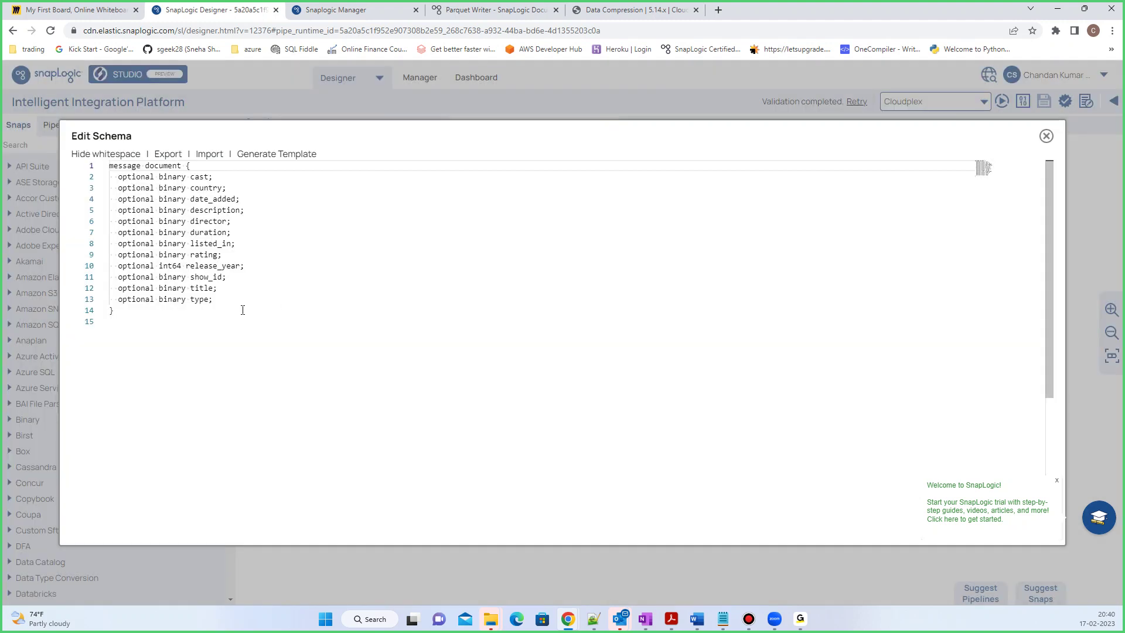
pyautogui.moveTo(159, 265); pyautogui.dragTo(184, 266)
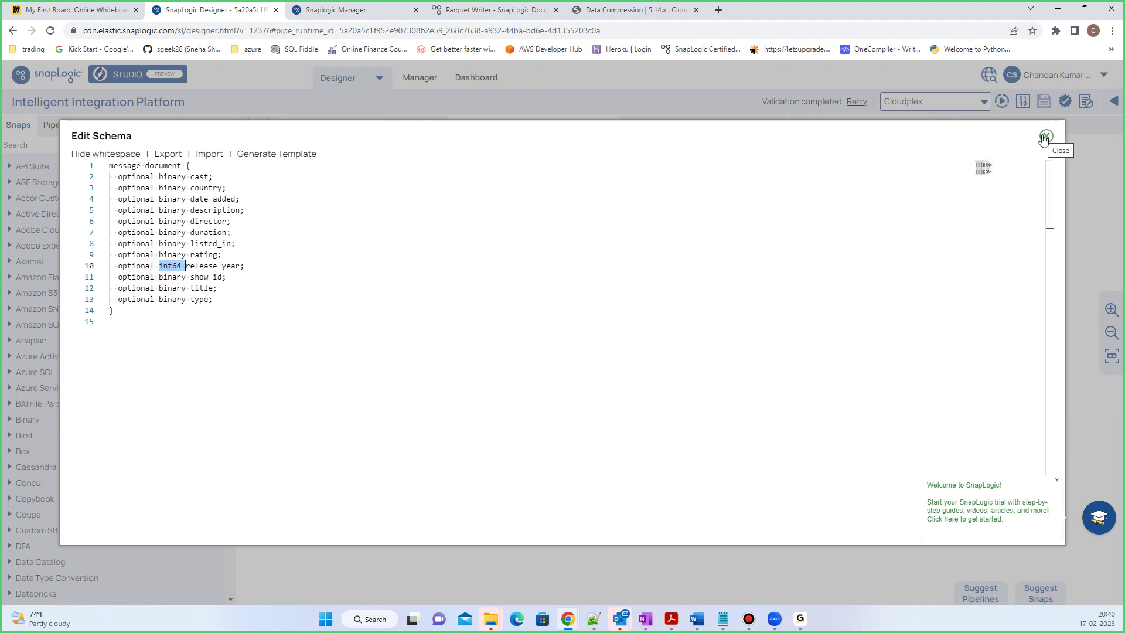
pyautogui.scroll(-3, 956, 367)
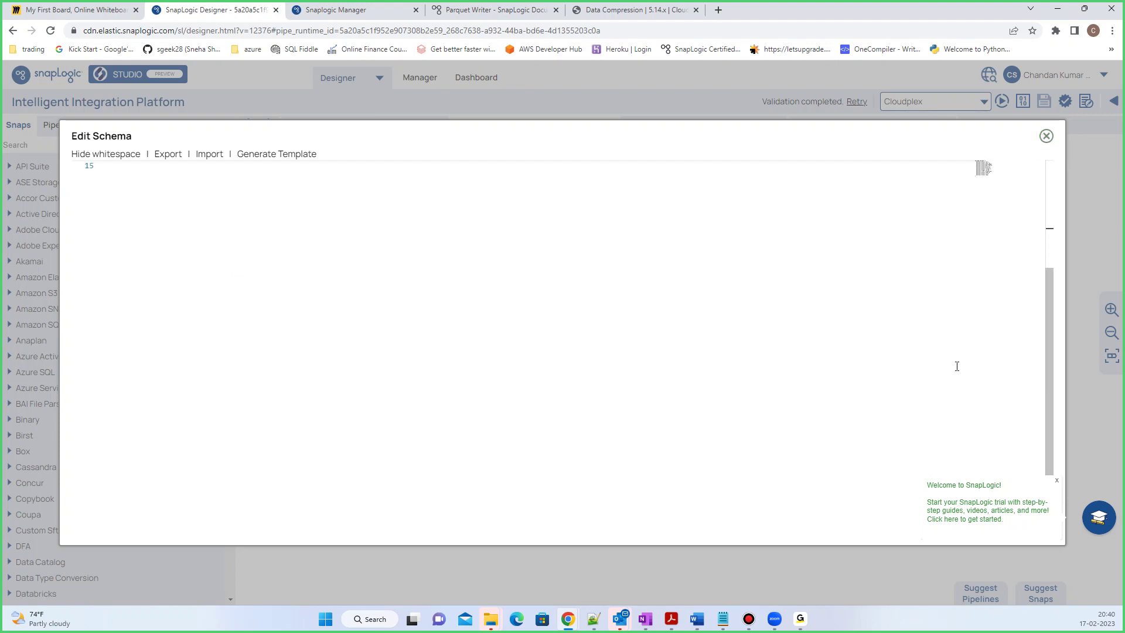
pyautogui.click(1058, 484)
pyautogui.click(1025, 525)
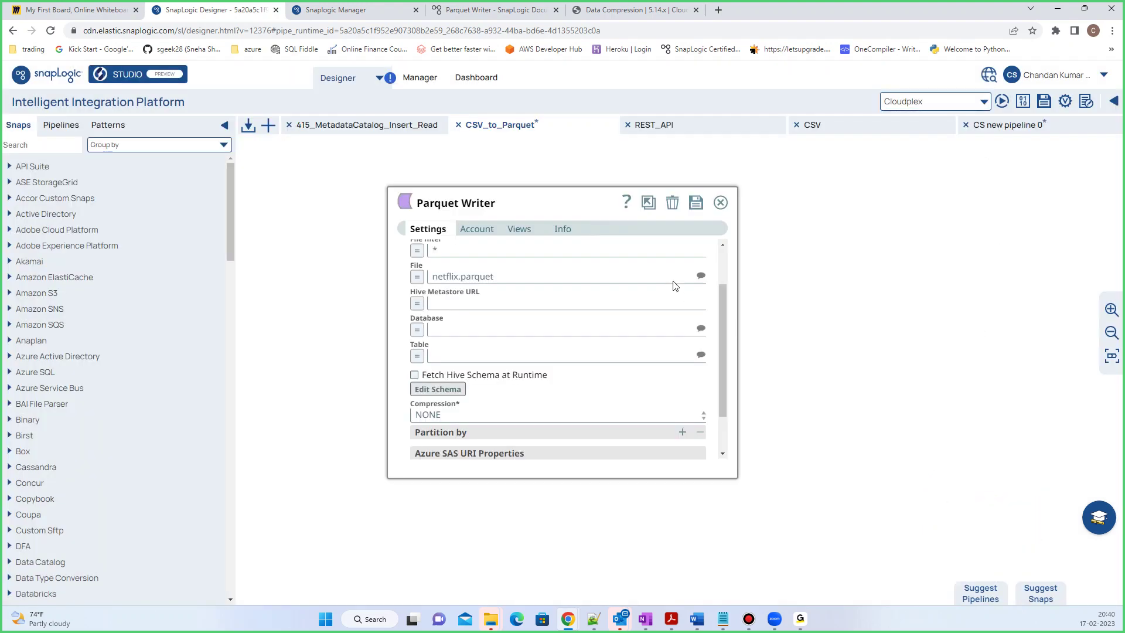
pyautogui.click(695, 202)
pyautogui.click(721, 203)
pyautogui.click(1001, 101)
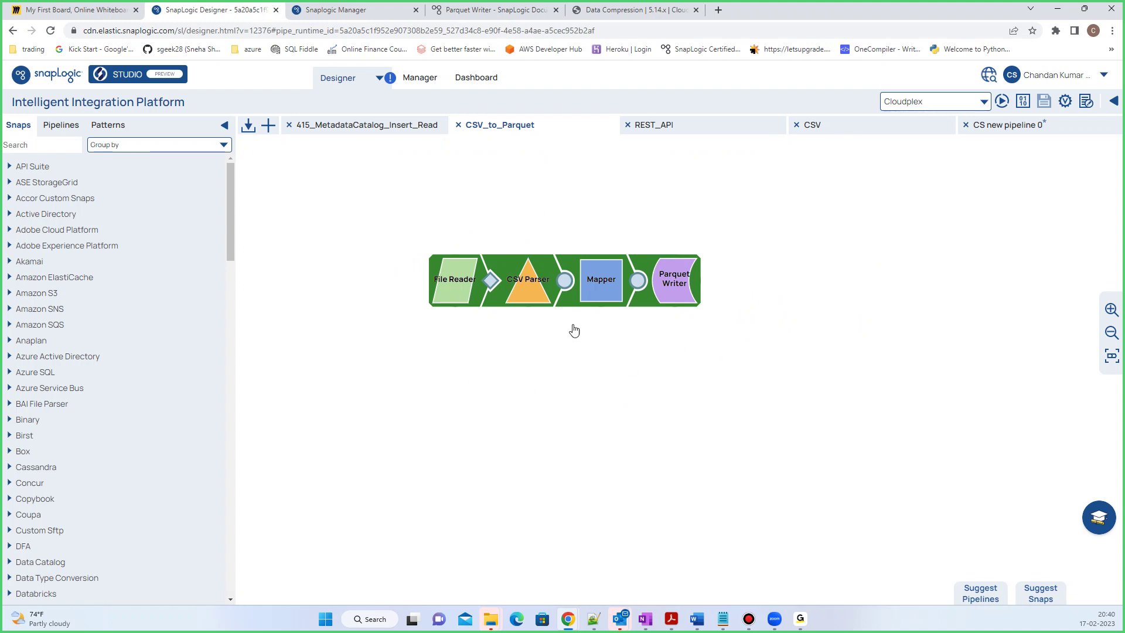
# Add a row to the Mapper's mapping table with the expression Date.now()
pyautogui.click(600, 287)
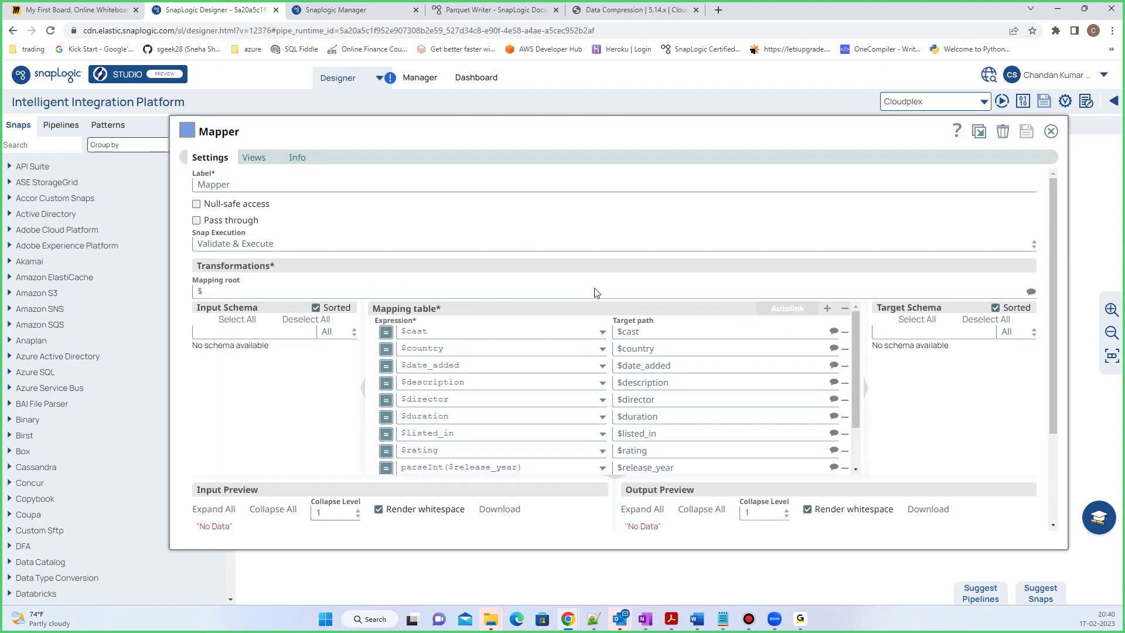
pyautogui.scroll(-2, 511, 348)
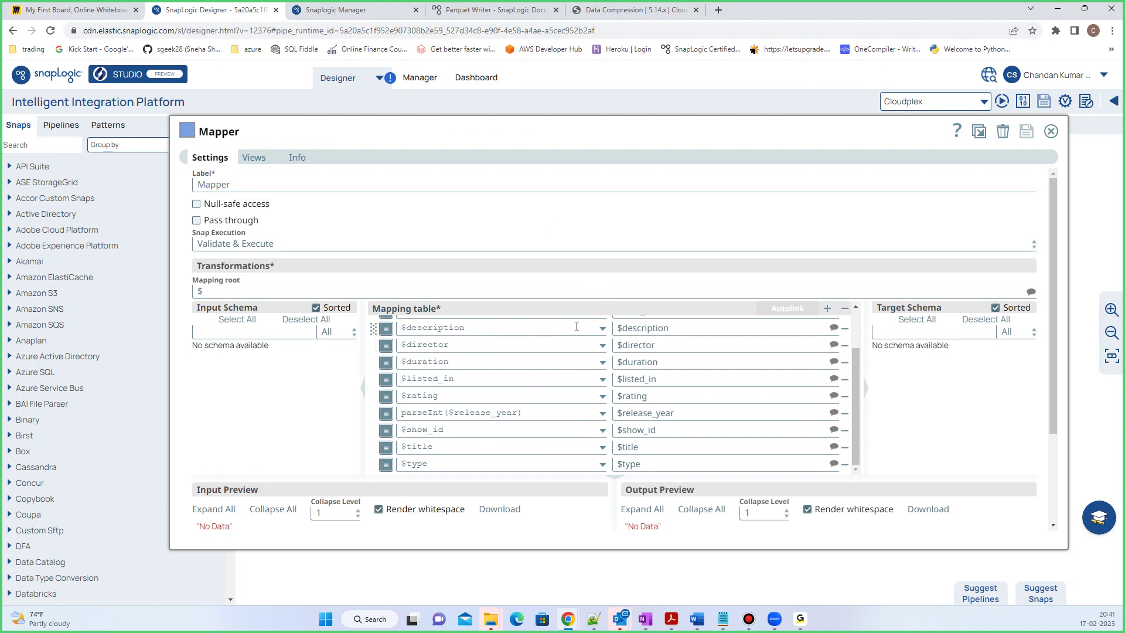
pyautogui.click(827, 310)
pyautogui.scroll(-1, 503, 434)
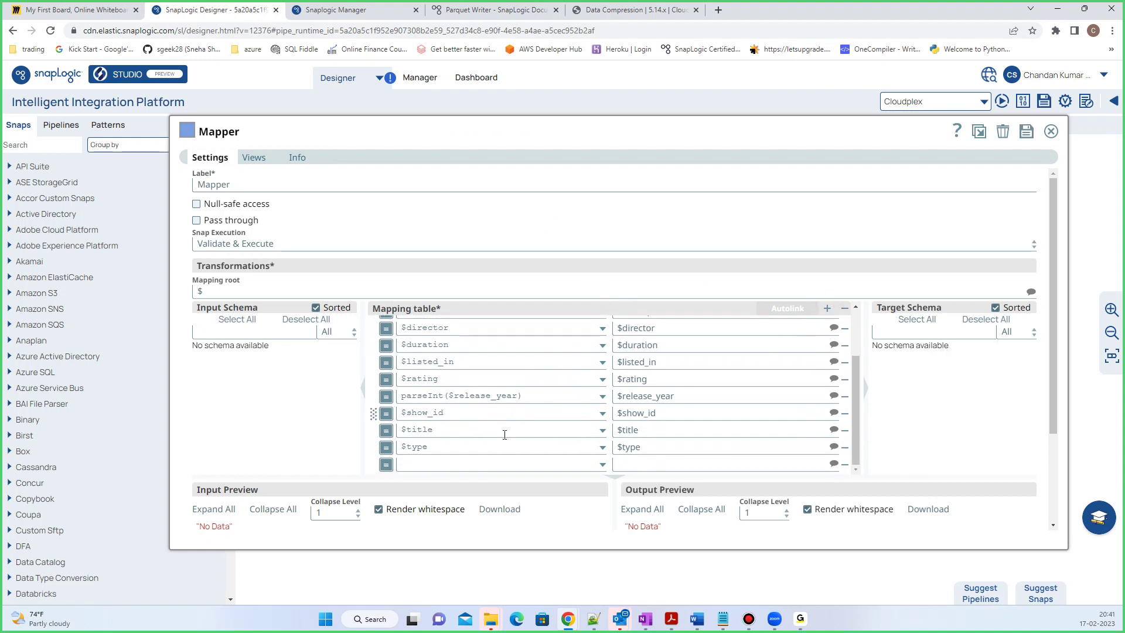
pyautogui.click(427, 462)
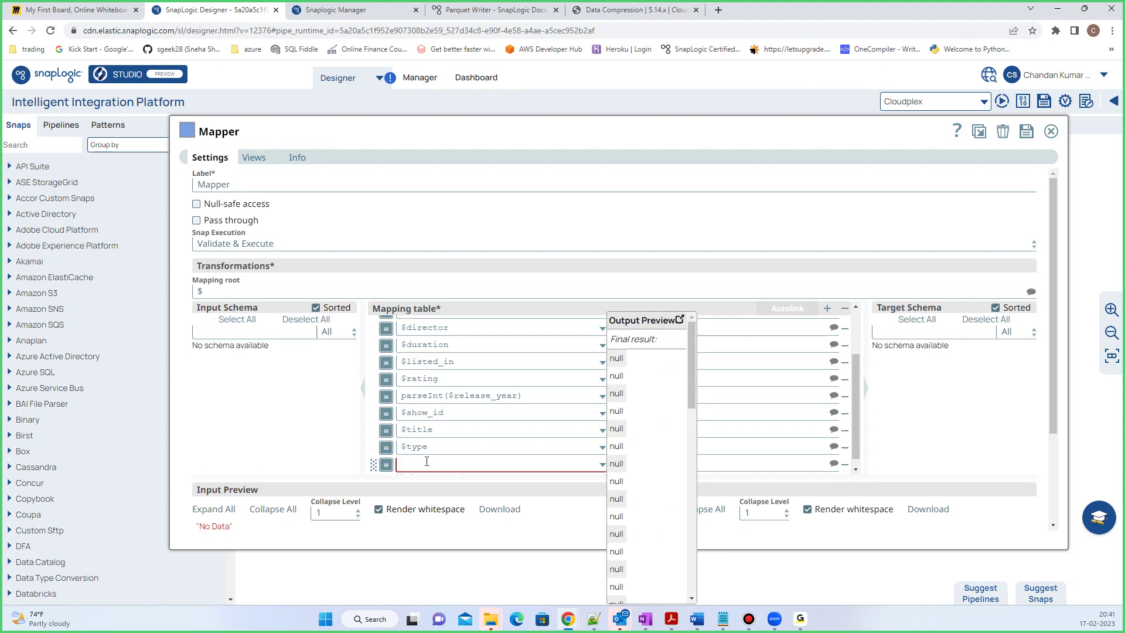
pyautogui.click(602, 464)
pyautogui.scroll(-10, 519, 535)
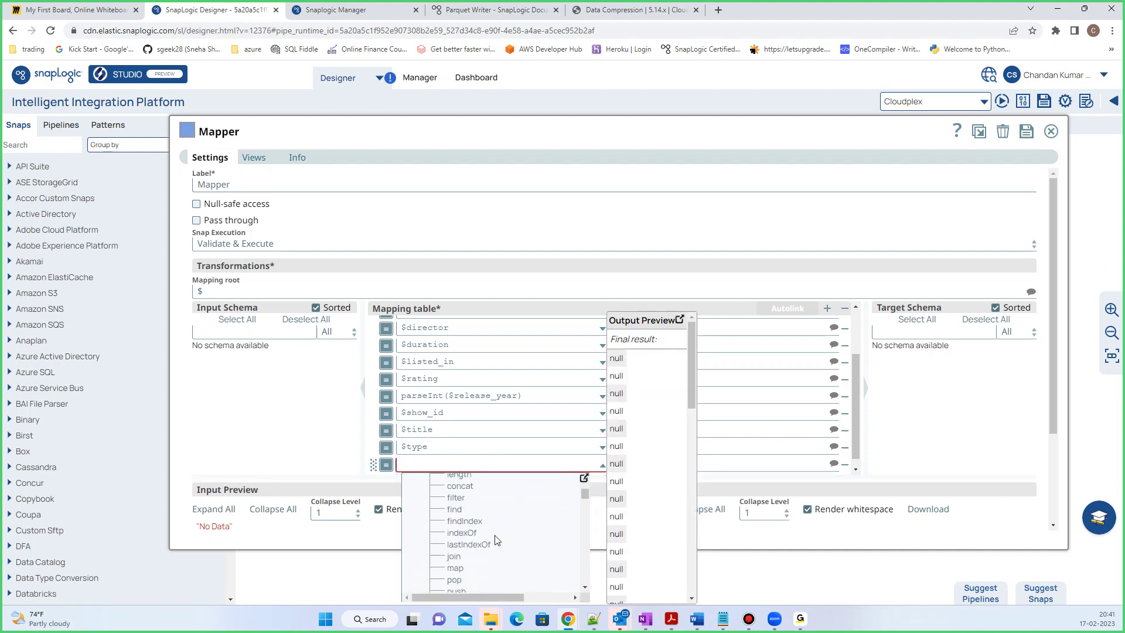
pyautogui.scroll(-3, 480, 545)
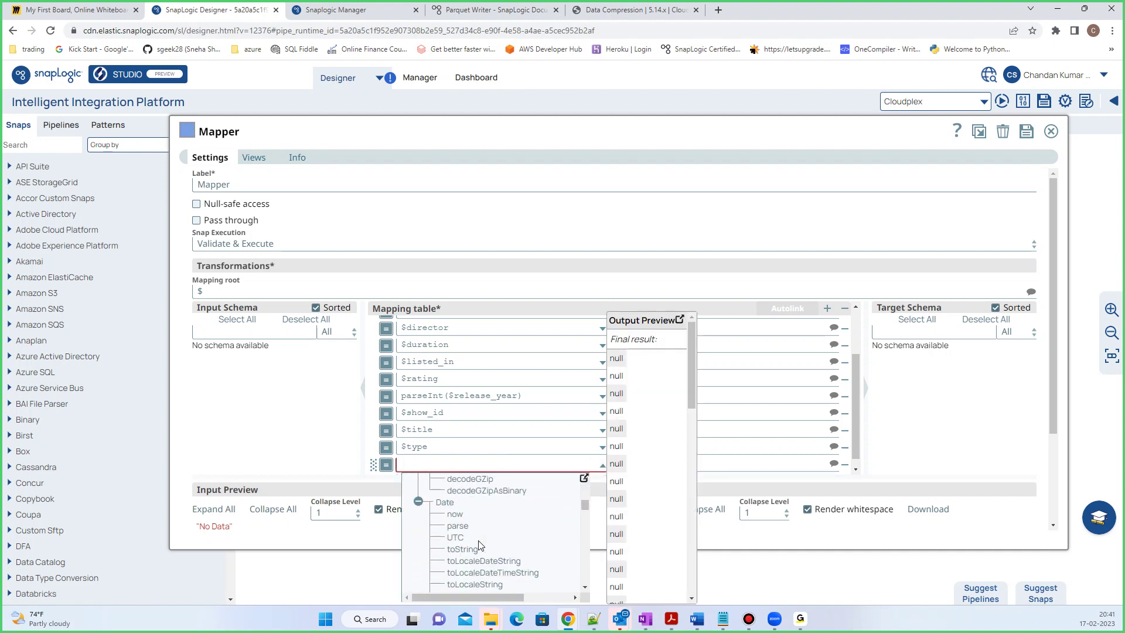
pyautogui.click(457, 515)
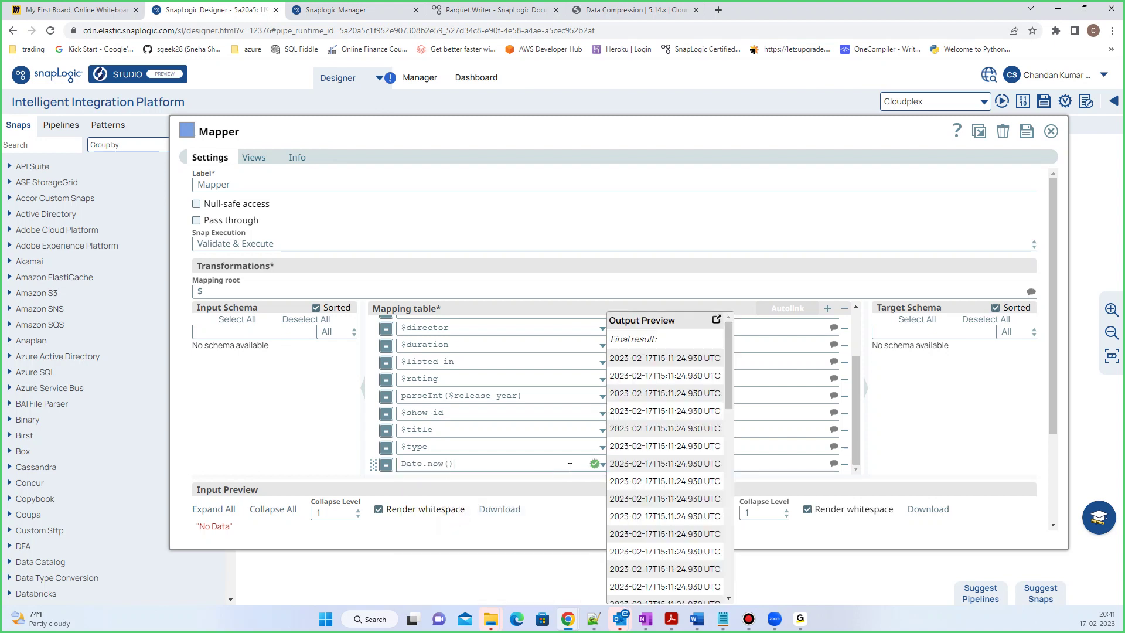
# Set the new mapping row's target path to $current_date, and save and close the Mapper
pyautogui.click(765, 460)
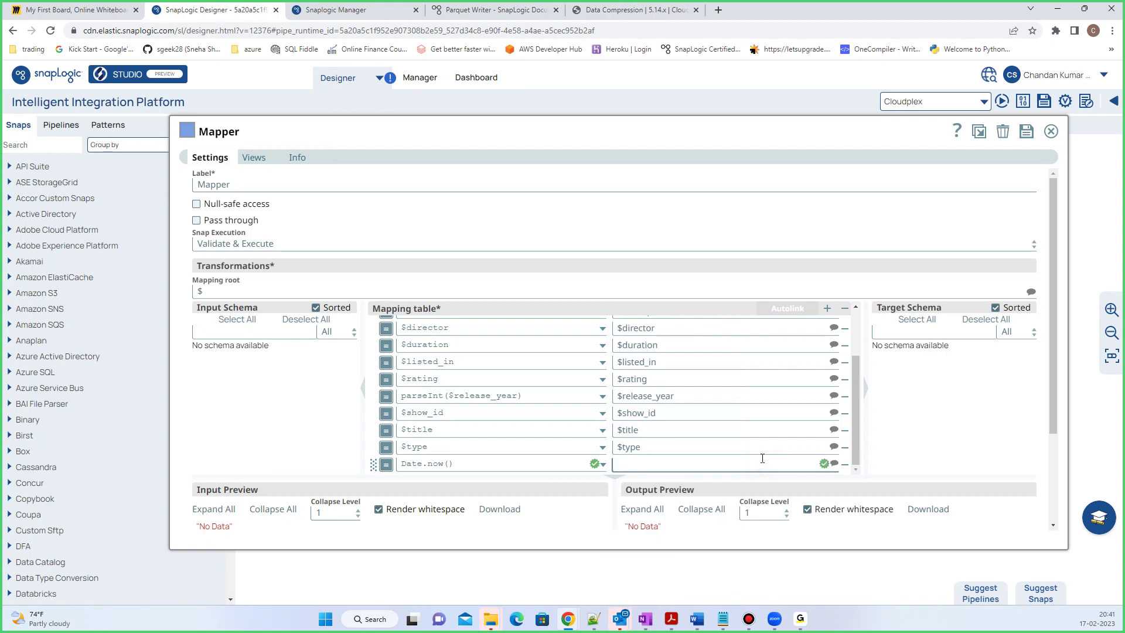
pyautogui.write('$current_date')
pyautogui.click(1026, 132)
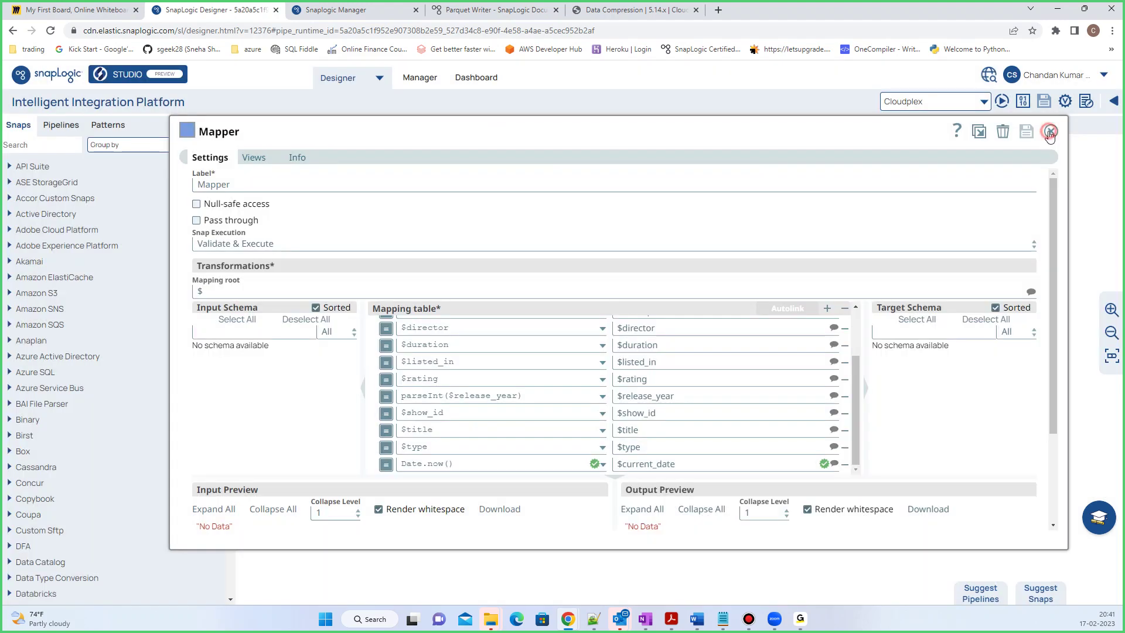
pyautogui.click(1050, 132)
# Close the Parquet Writer without changes and validate the CSV_to_Parquet pipeline
pyautogui.click(680, 289)
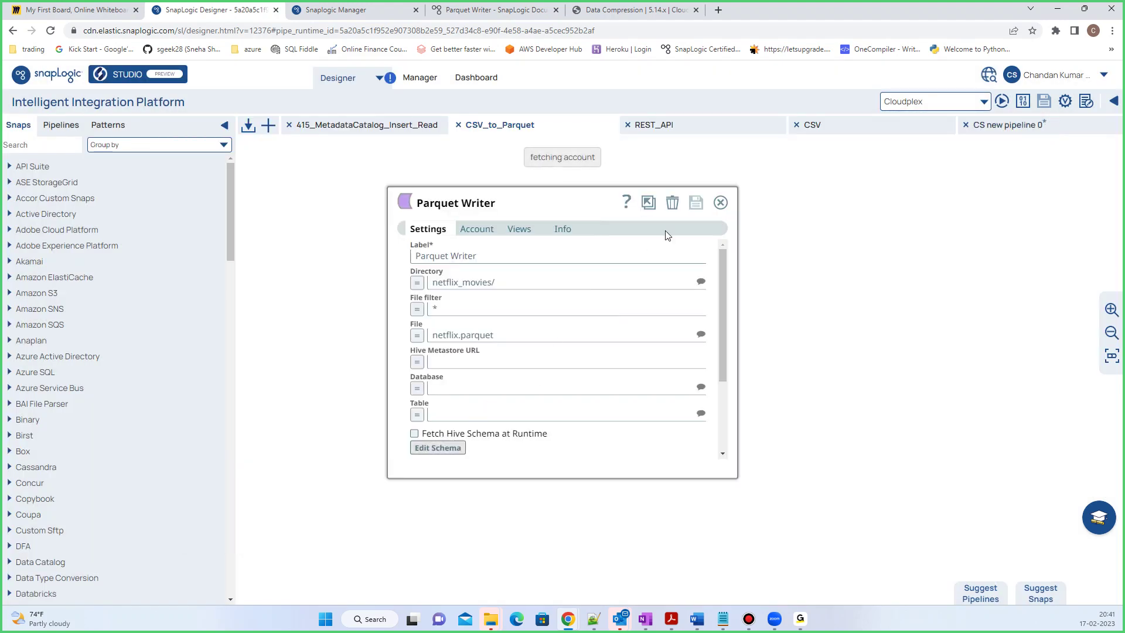
pyautogui.click(720, 202)
pyautogui.click(1002, 103)
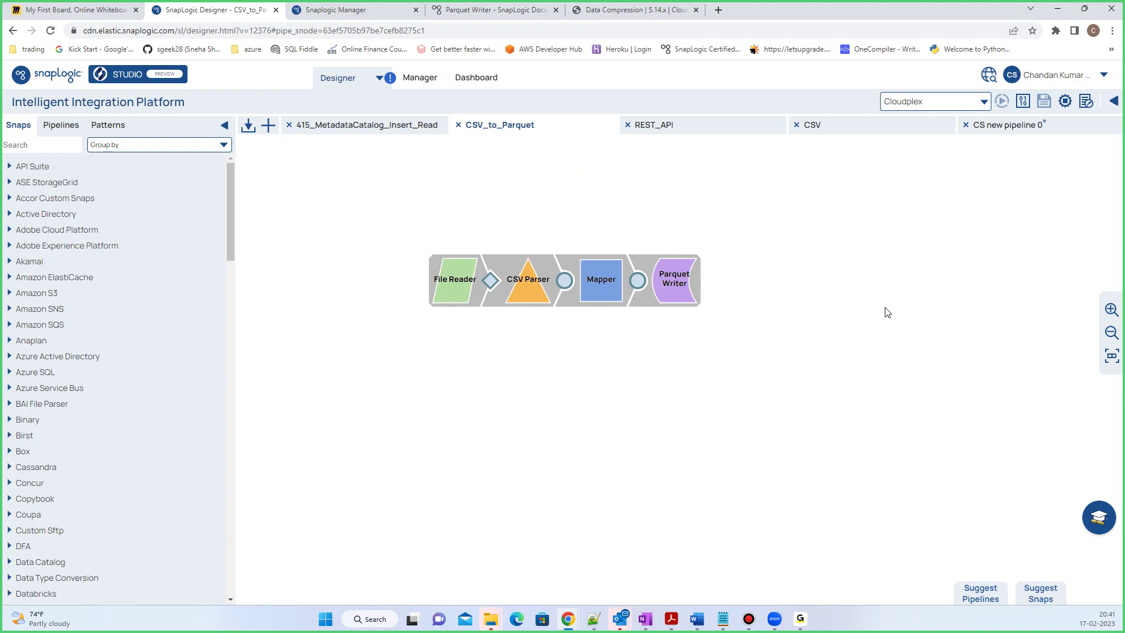
# Regenerate the Parquet Writer's schema template to include optional binary current_date, and save and close the snap
pyautogui.click(677, 292)
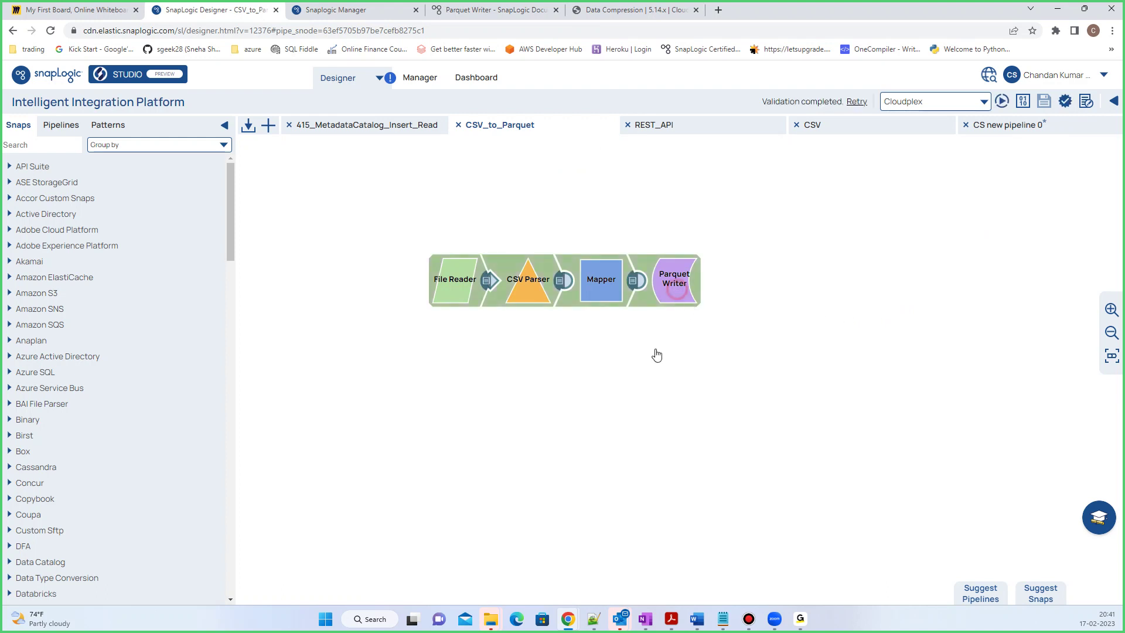
pyautogui.scroll(-2, 442, 430)
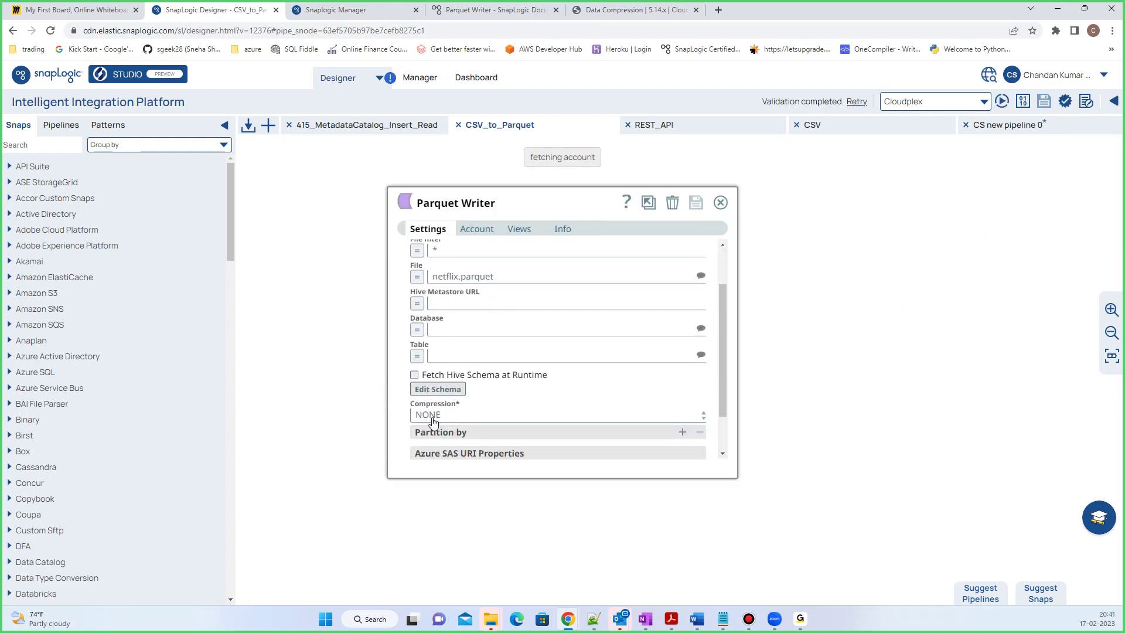
pyautogui.click(430, 390)
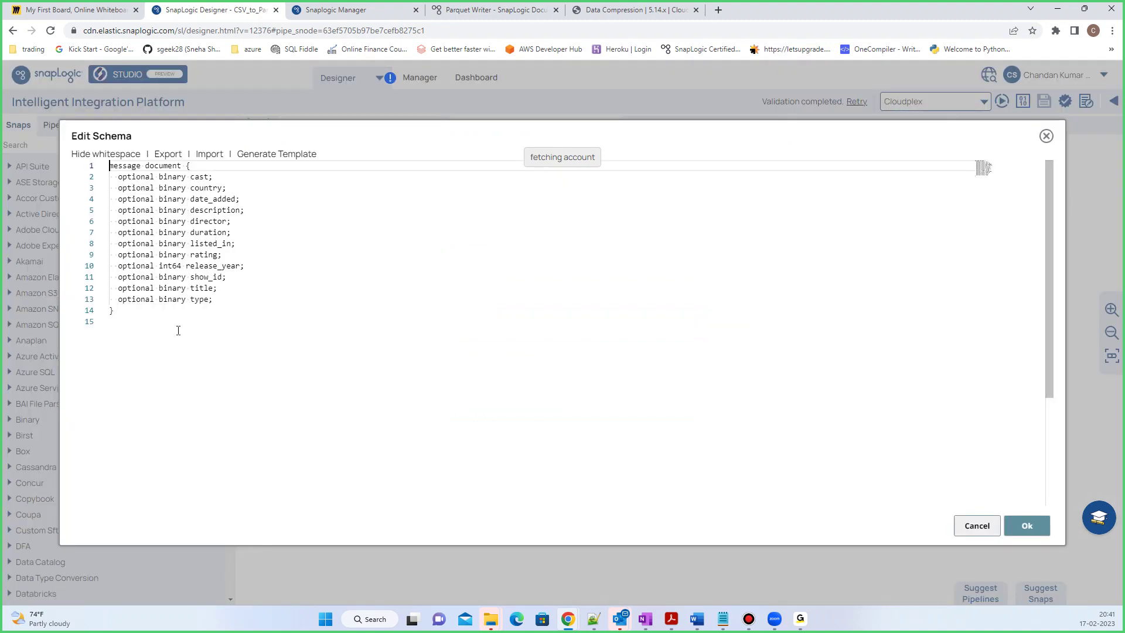
pyautogui.doubleClick(212, 299)
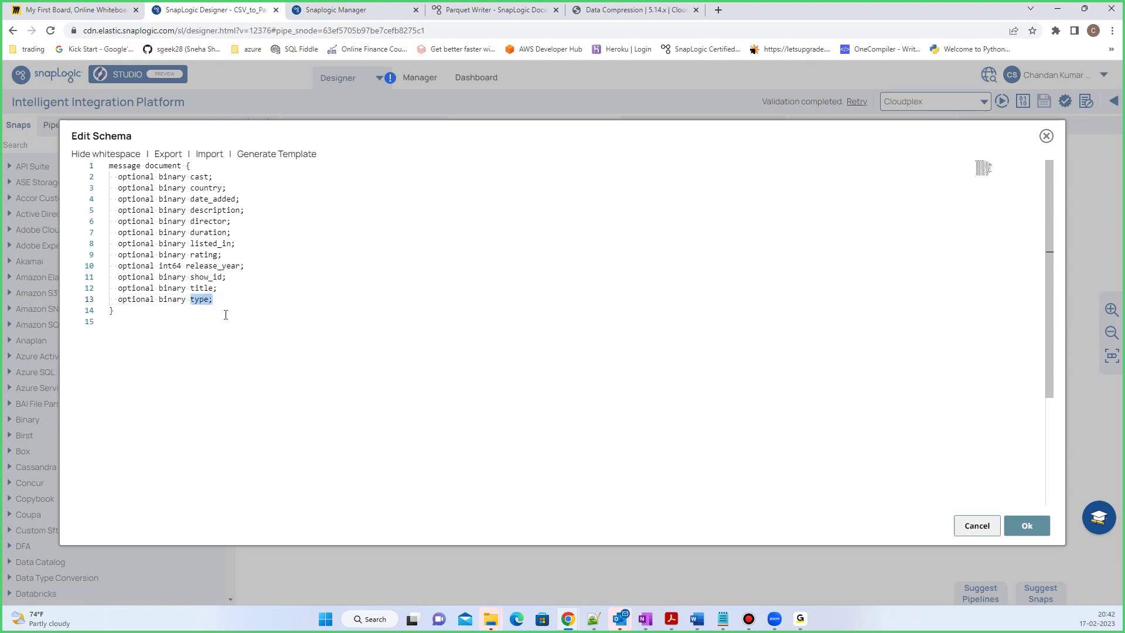
pyautogui.click(259, 160)
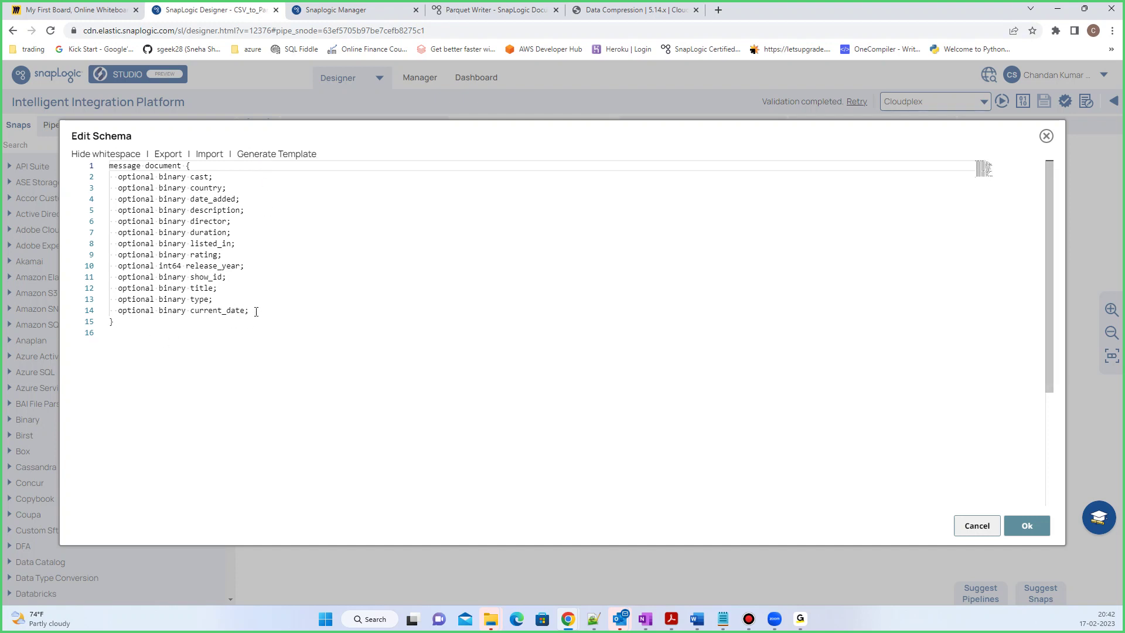
pyautogui.moveTo(256, 311); pyautogui.dragTo(120, 315)
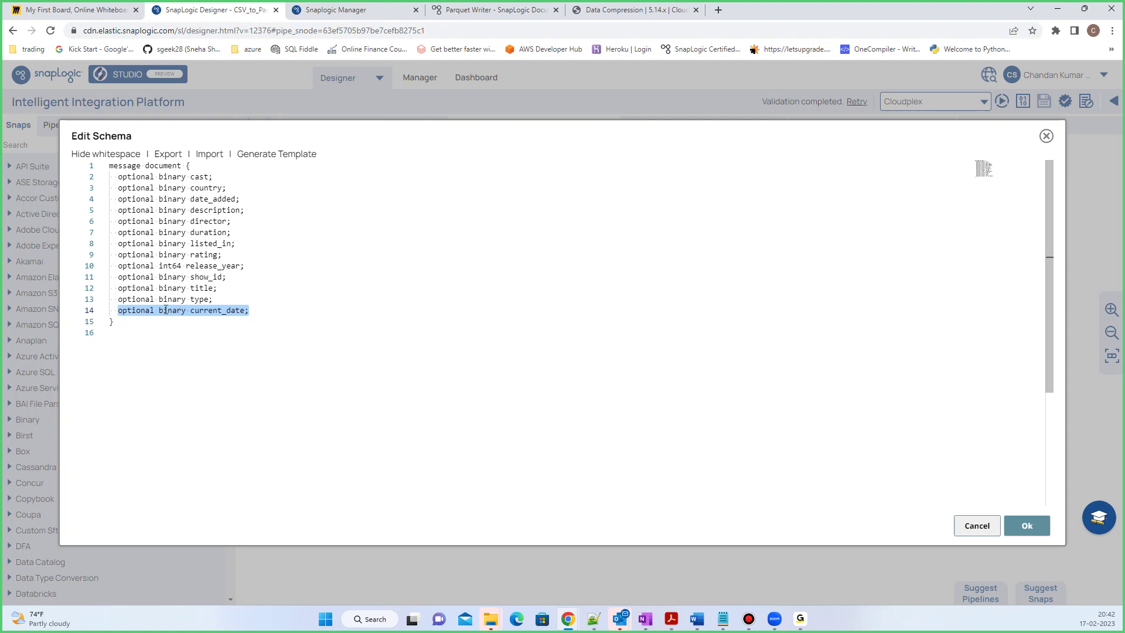
pyautogui.doubleClick(166, 310)
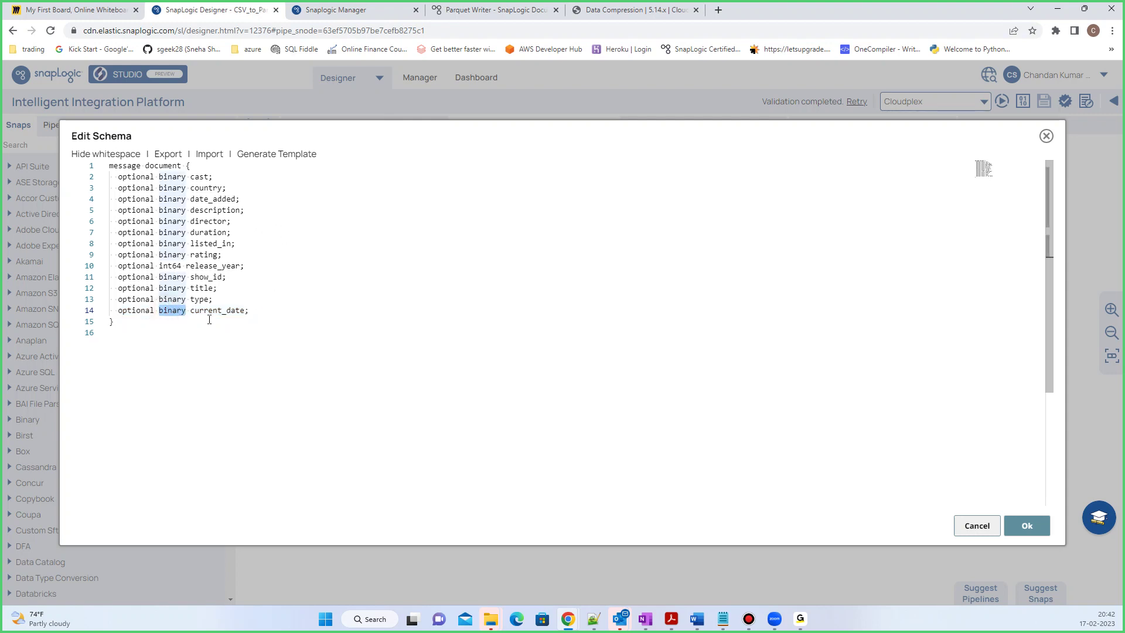
pyautogui.click(1028, 524)
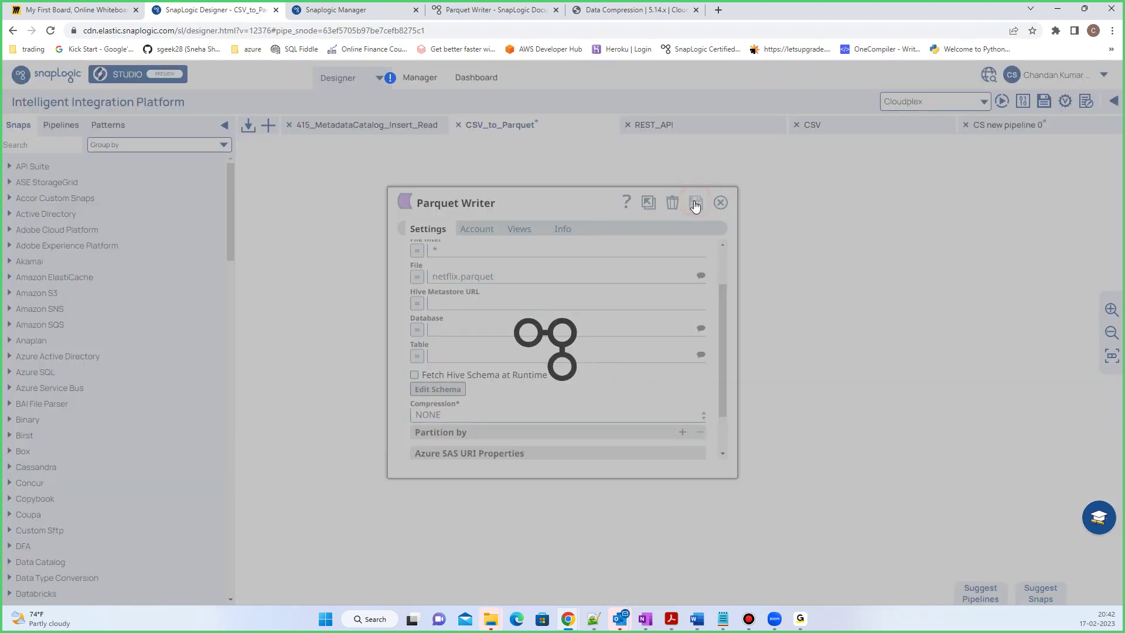
pyautogui.click(695, 203)
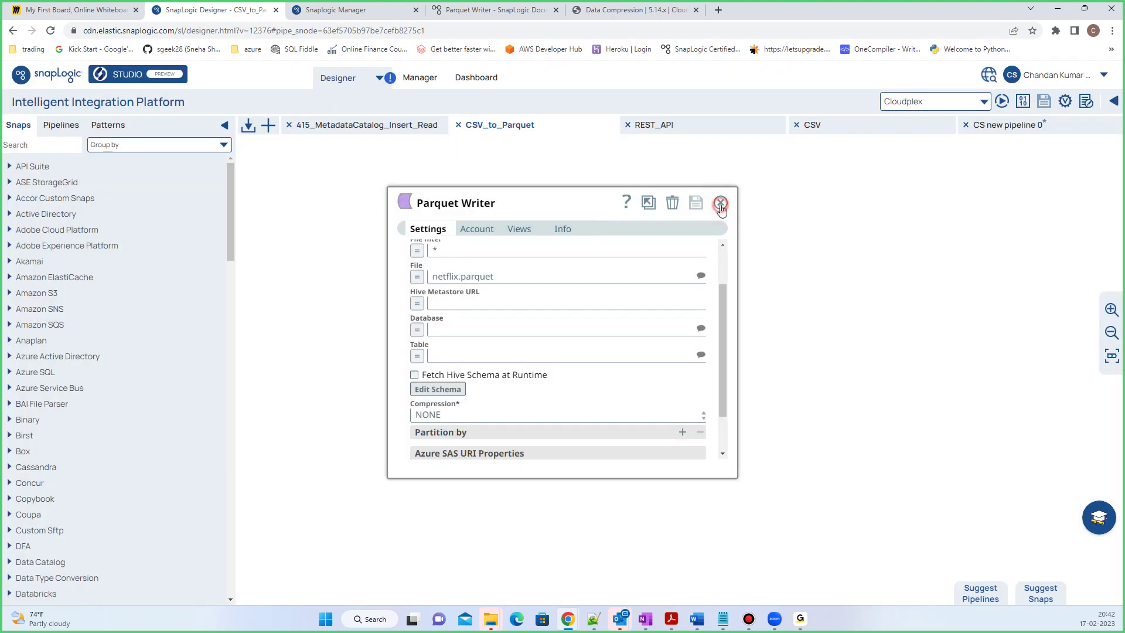
pyautogui.click(720, 203)
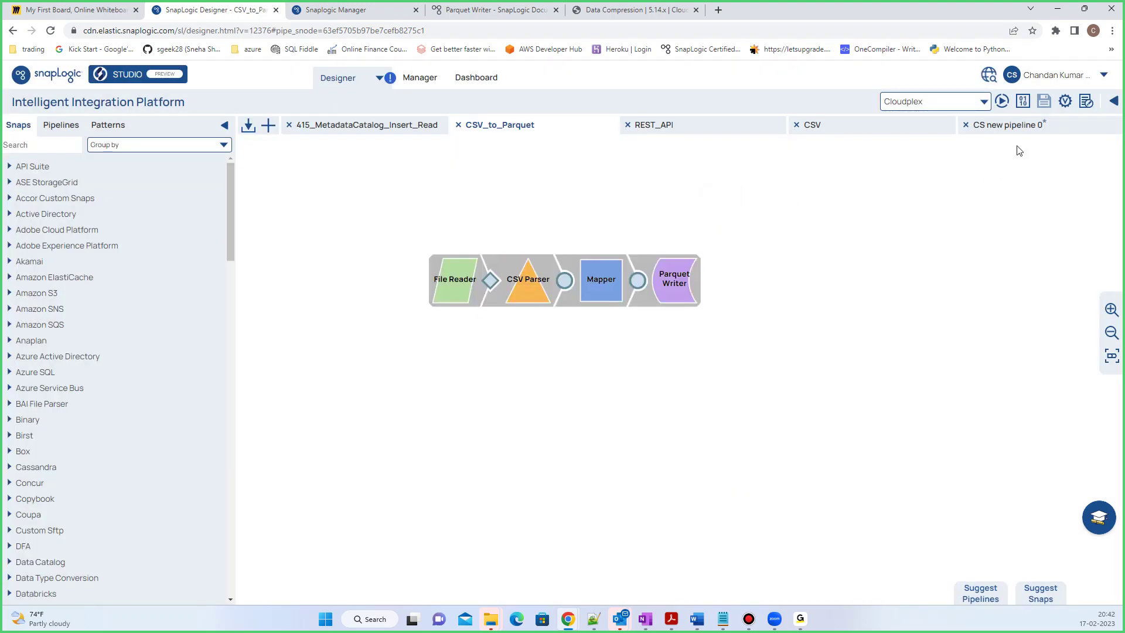
# Execute the CSV_to_Parquet pipeline and examine why the Parquet Writer rejects the current_date field
pyautogui.click(1001, 101)
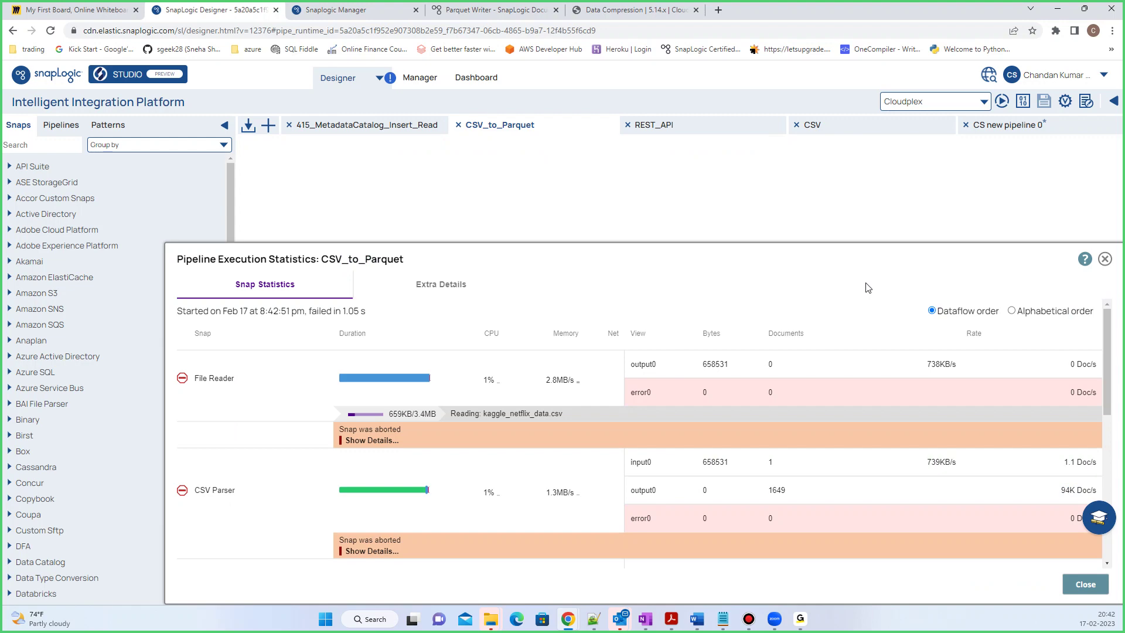
pyautogui.scroll(-8, 501, 492)
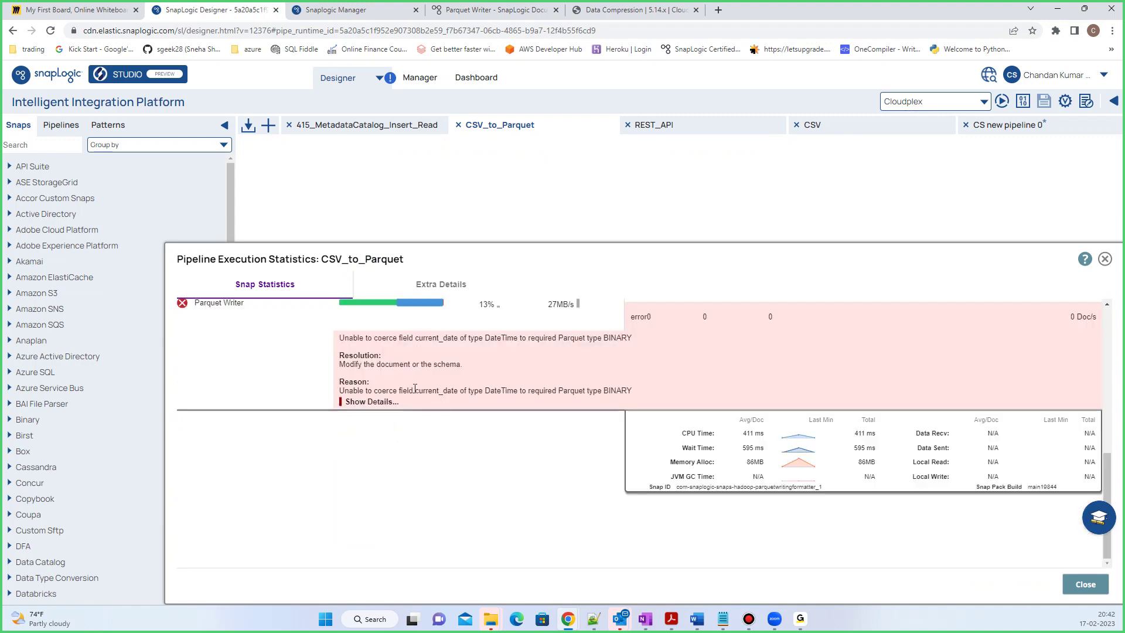
pyautogui.moveTo(413, 390); pyautogui.dragTo(642, 394)
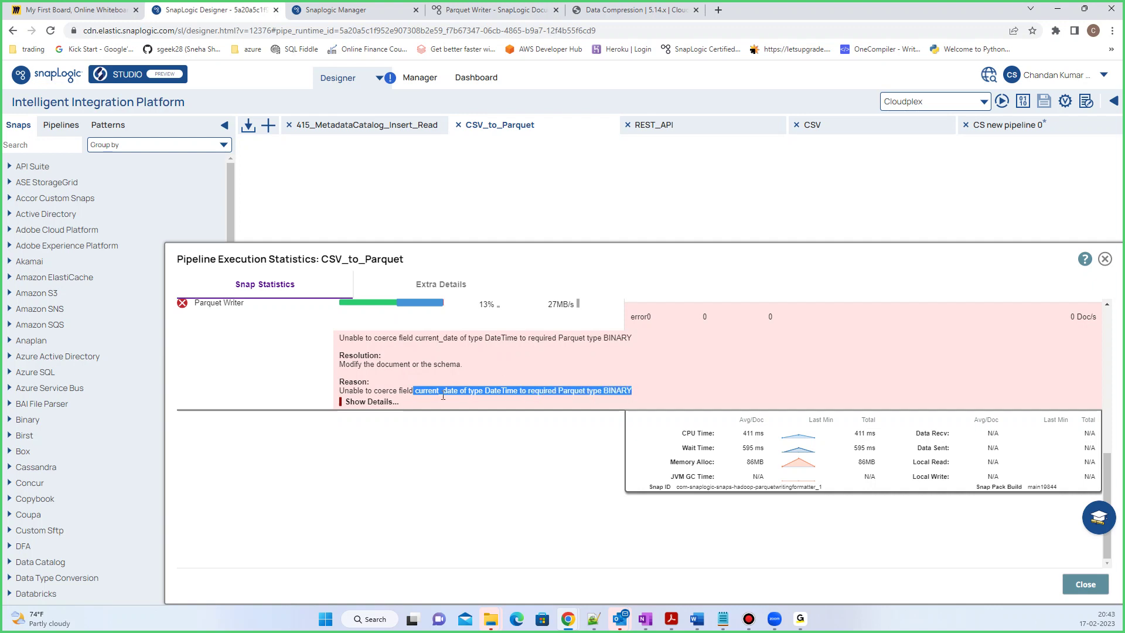
pyautogui.click(1105, 259)
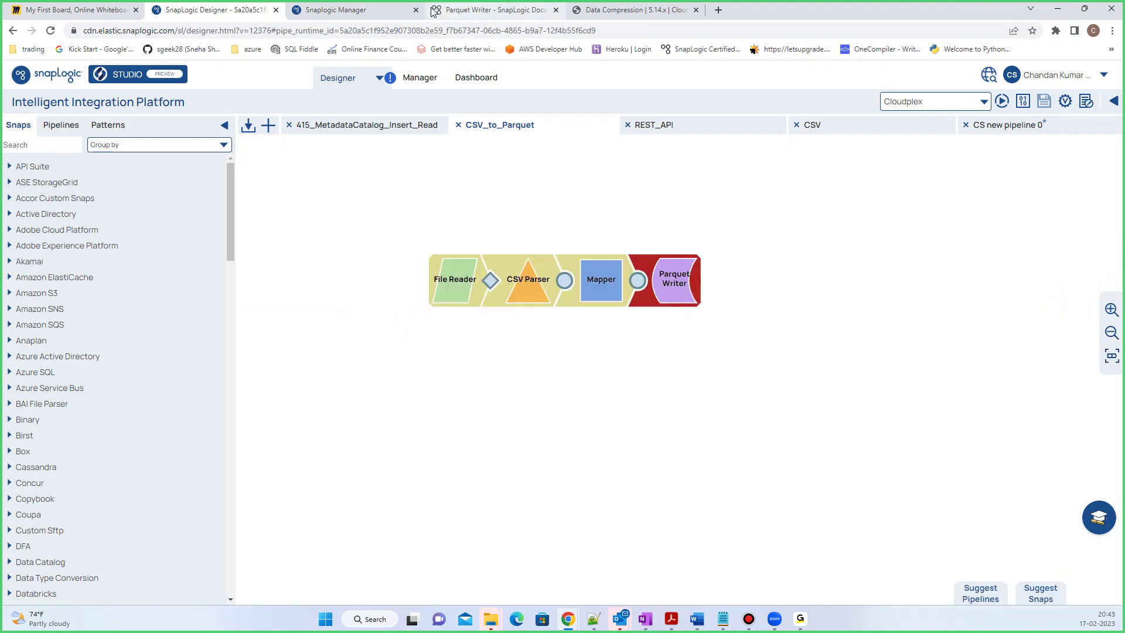
# Examine the logical types in the Parquet Writer documentation's schema example, focusing on the int32 jan7 (DATE) line
pyautogui.click(460, 10)
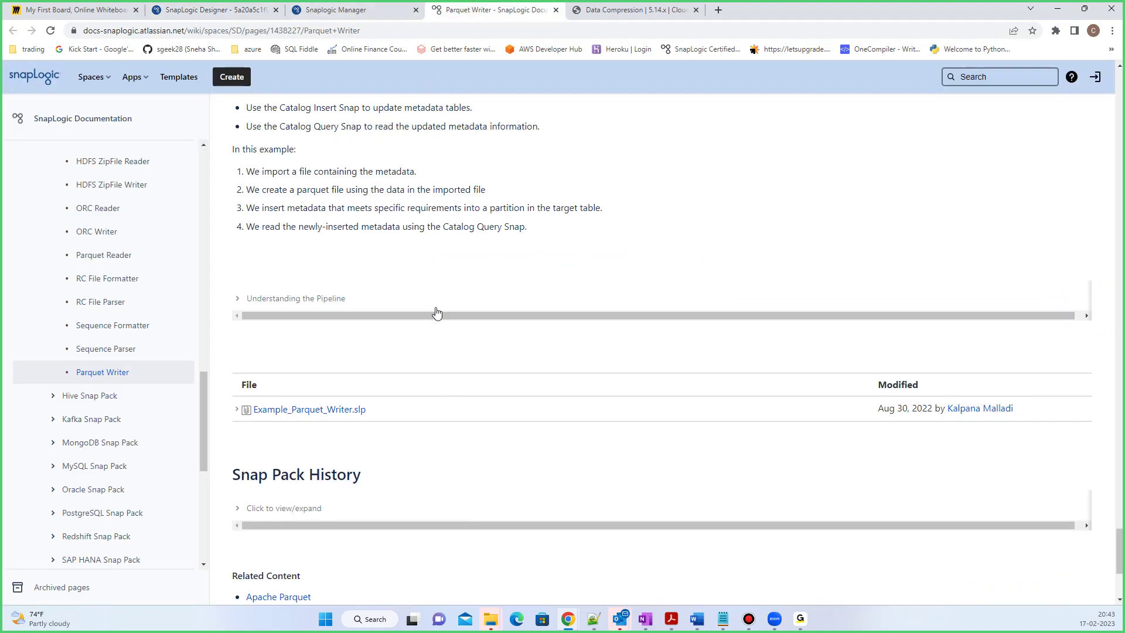
pyautogui.scroll(20, 436, 310)
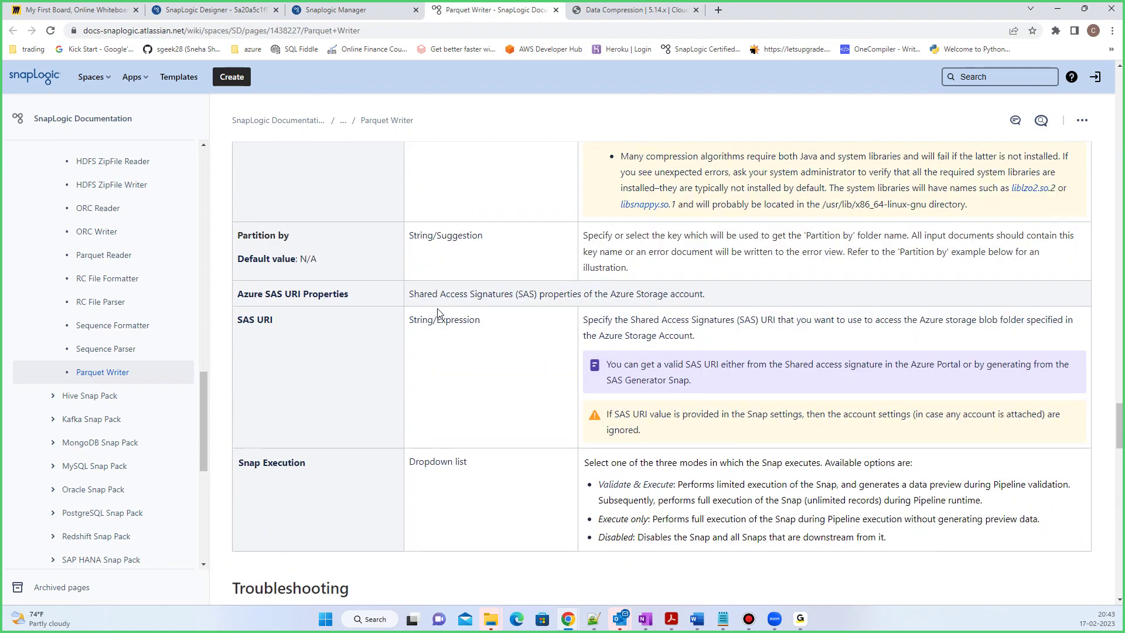
pyautogui.scroll(10, 437, 312)
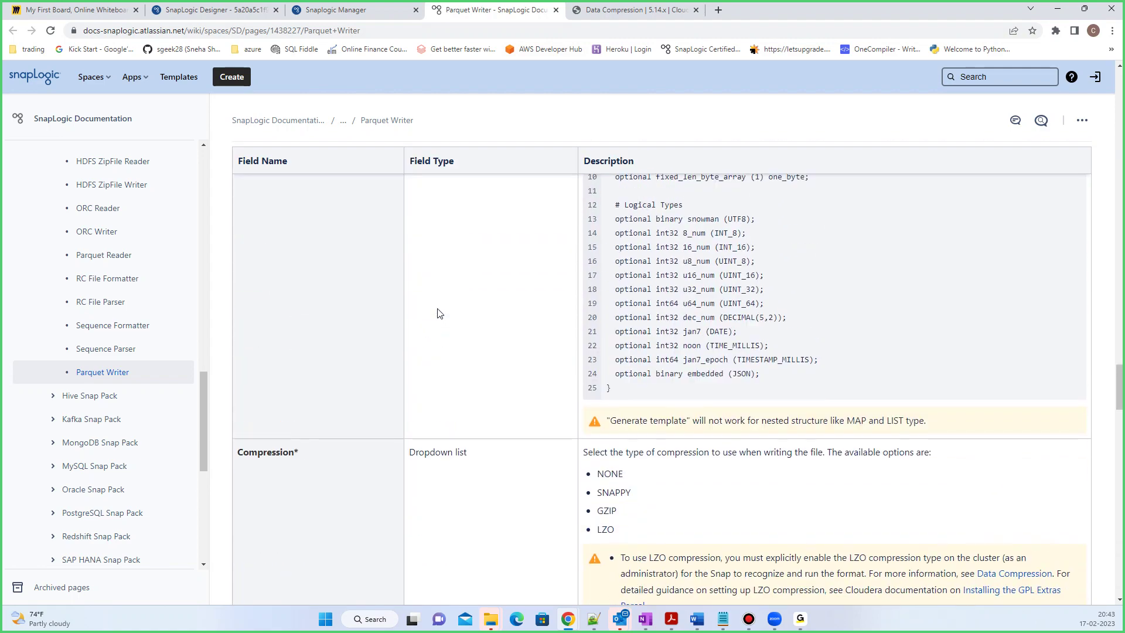
pyautogui.scroll(1, 631, 336)
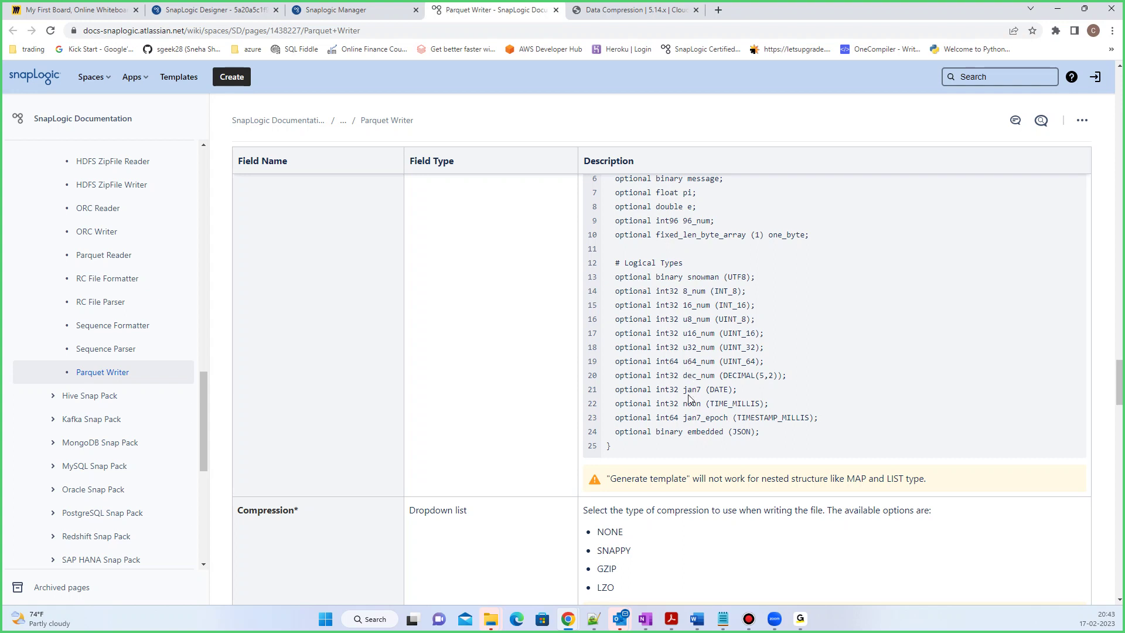
pyautogui.moveTo(686, 389); pyautogui.dragTo(705, 394)
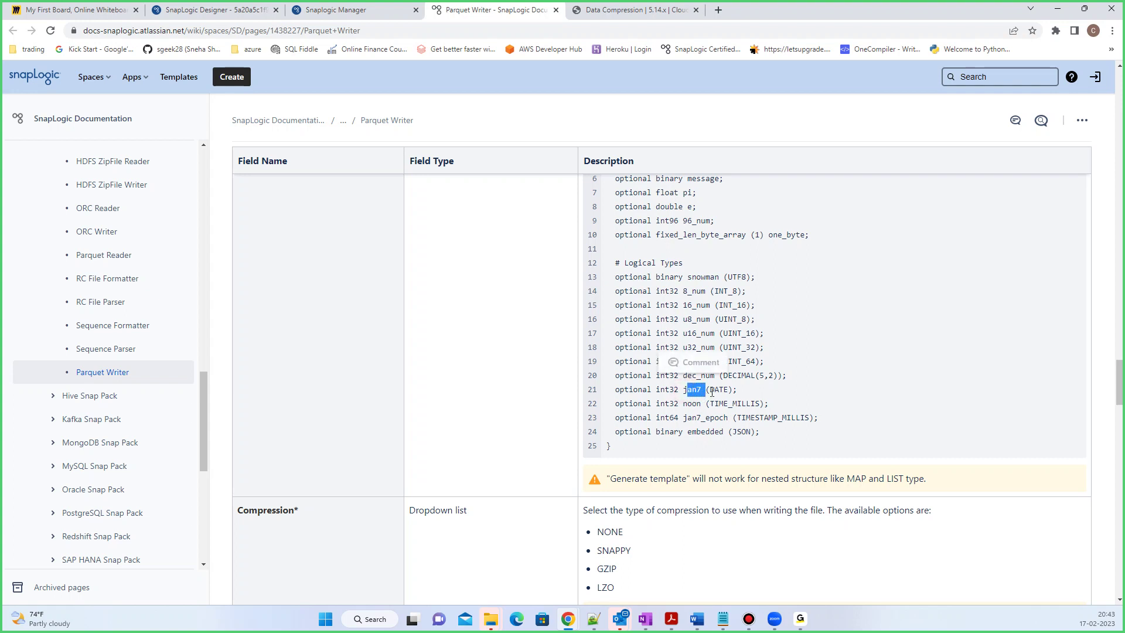
pyautogui.click(710, 391)
pyautogui.moveTo(712, 390); pyautogui.dragTo(680, 390)
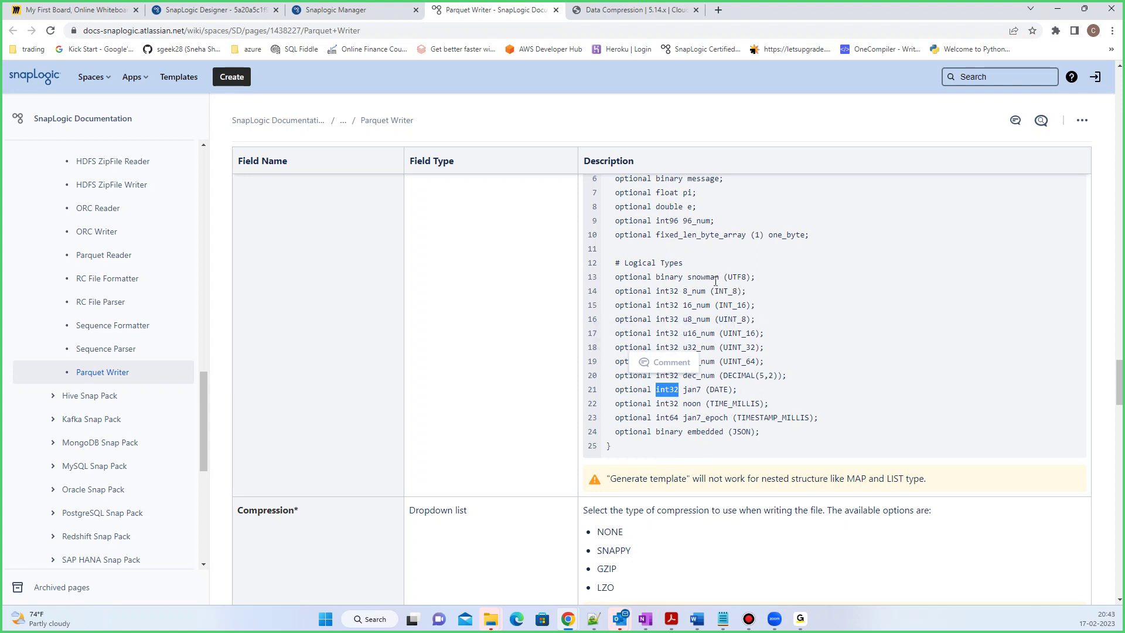
pyautogui.click(671, 388)
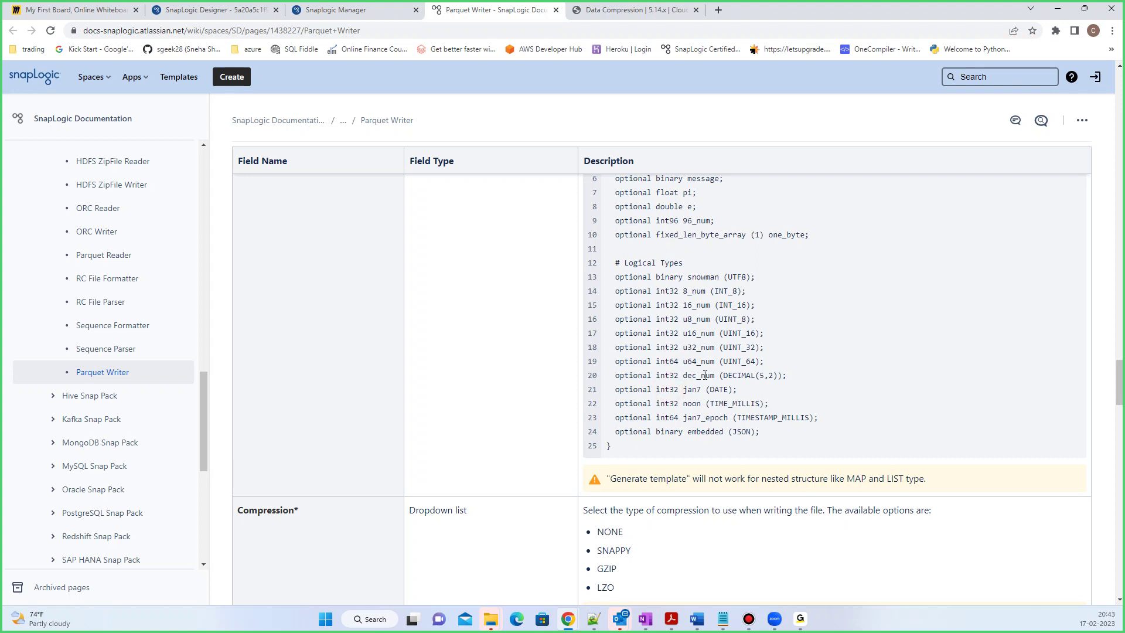
pyautogui.scroll(1, 705, 375)
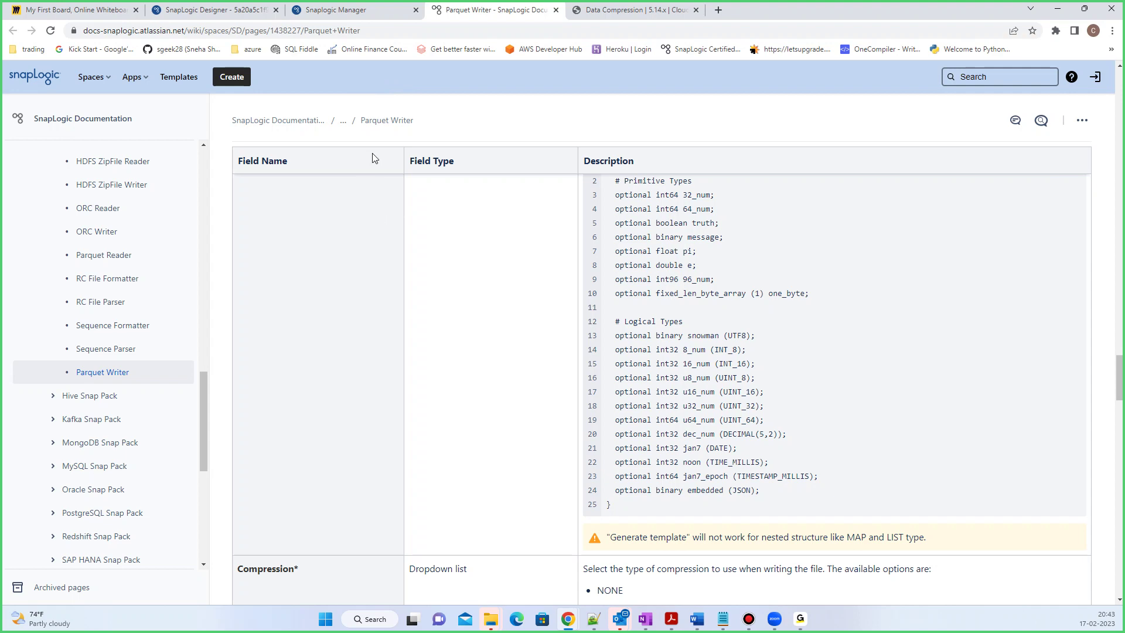
# Return to the CSV_to_Parquet pipeline and change the Mapper's $current_date expression to Date.now().toString()
pyautogui.click(328, 11)
pyautogui.click(232, 16)
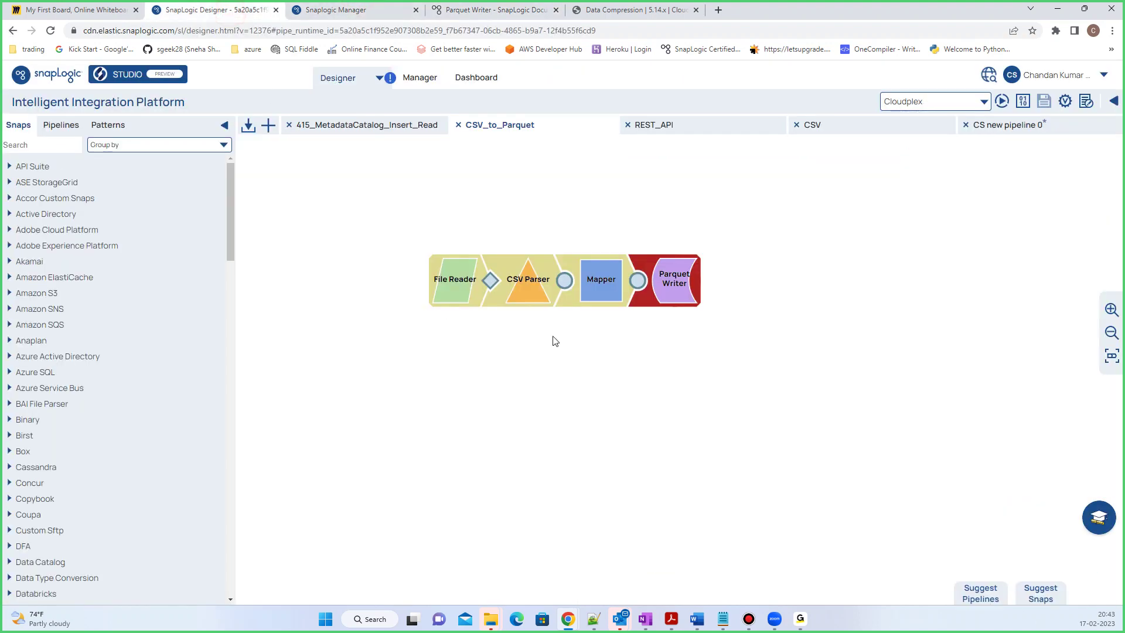
pyautogui.click(590, 289)
pyautogui.scroll(-5, 469, 427)
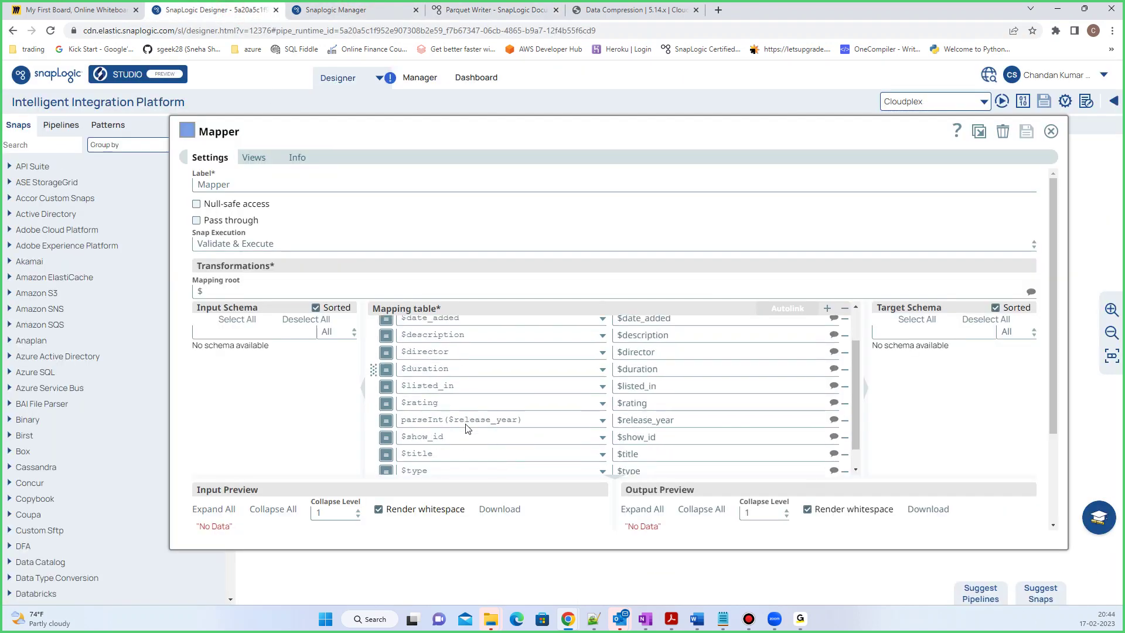
pyautogui.click(466, 407)
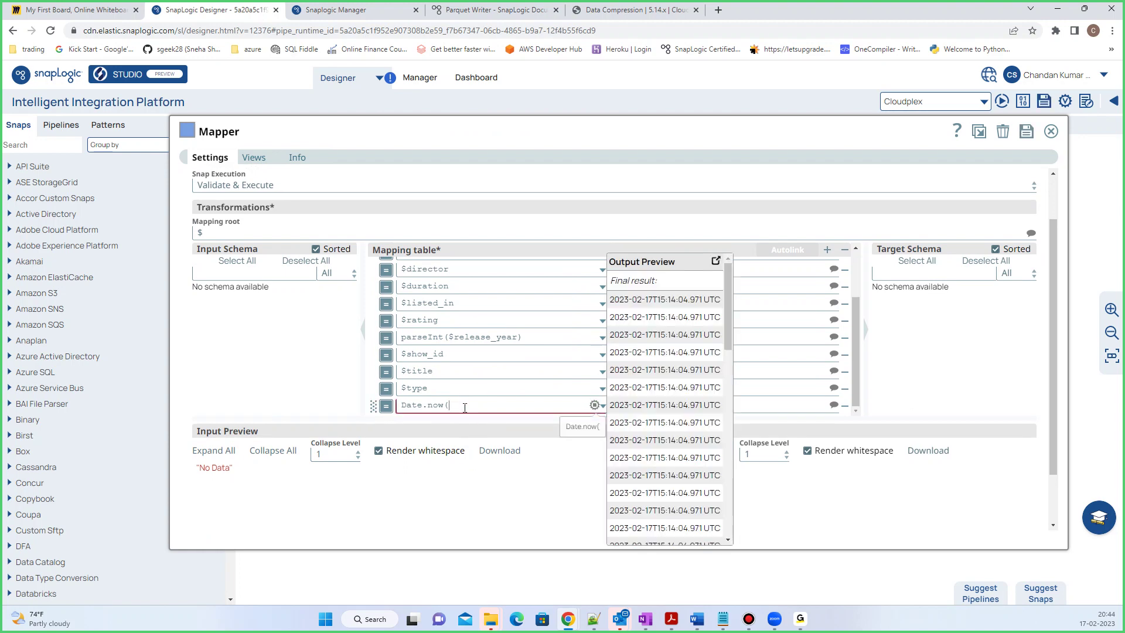
pyautogui.write('.')
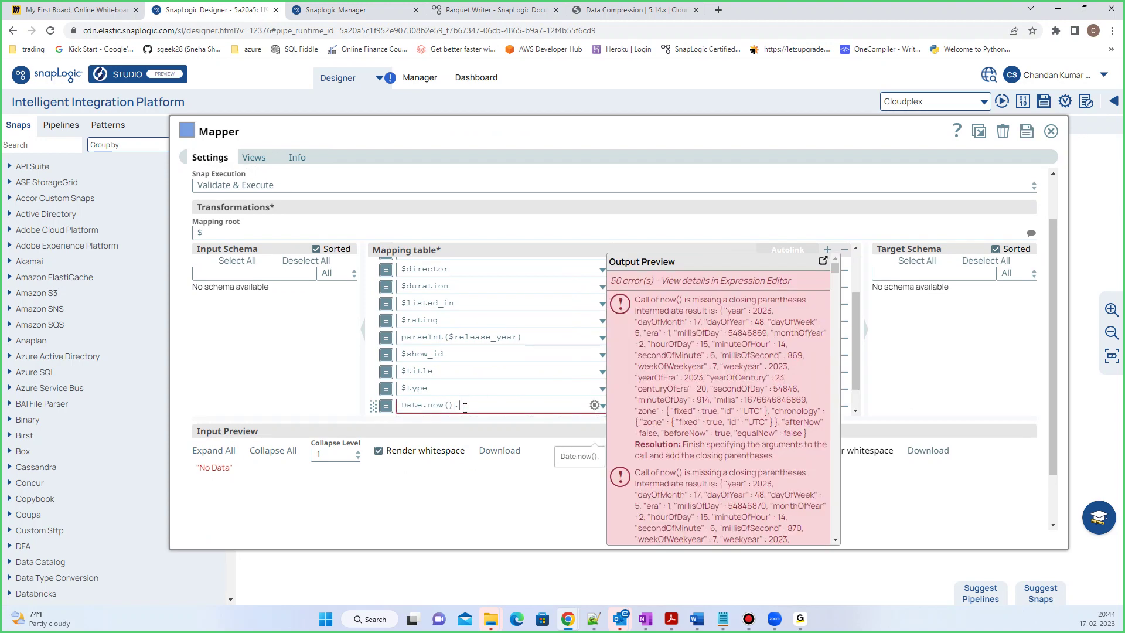
pyautogui.write('to')
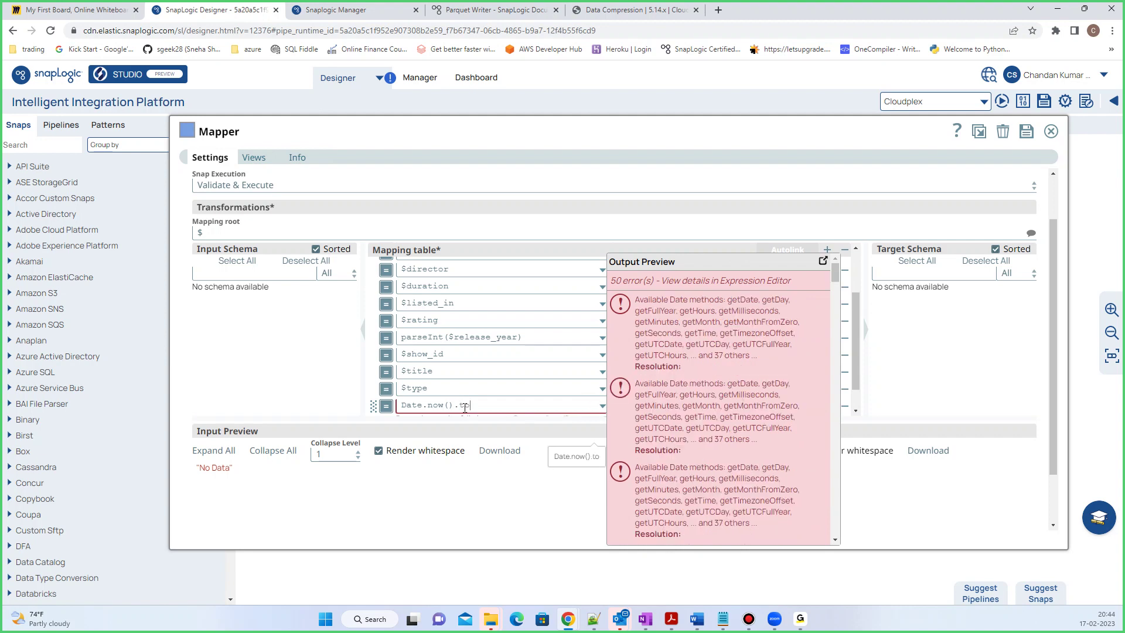
pyautogui.write('String()')
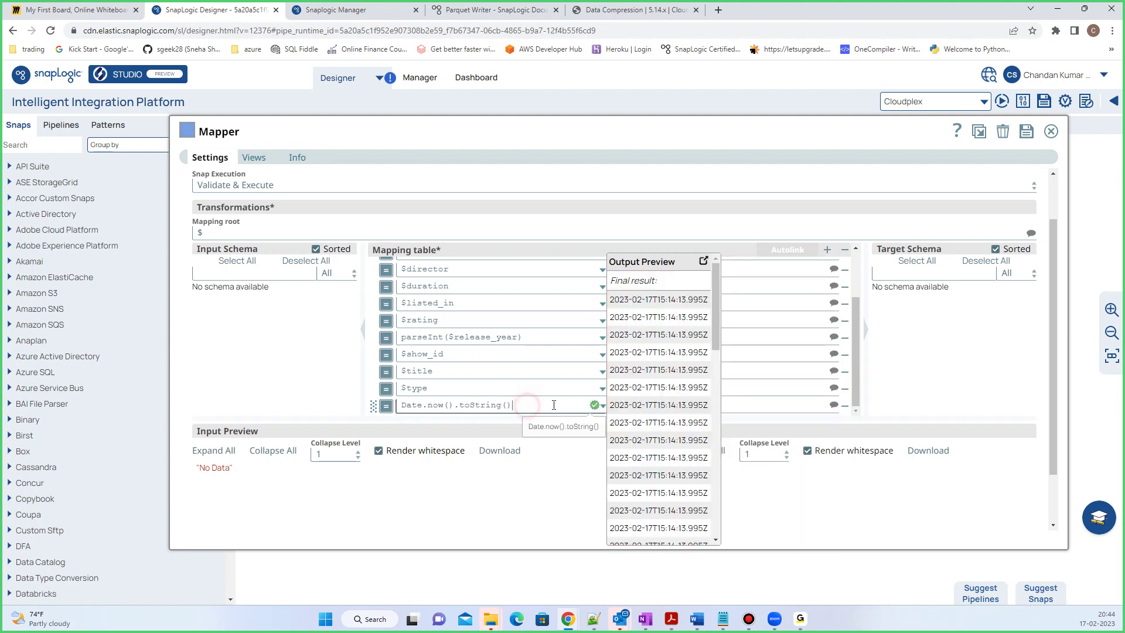
# Look through the functions and properties available for the $current_date expression, including the Date and String methods
pyautogui.click(601, 407)
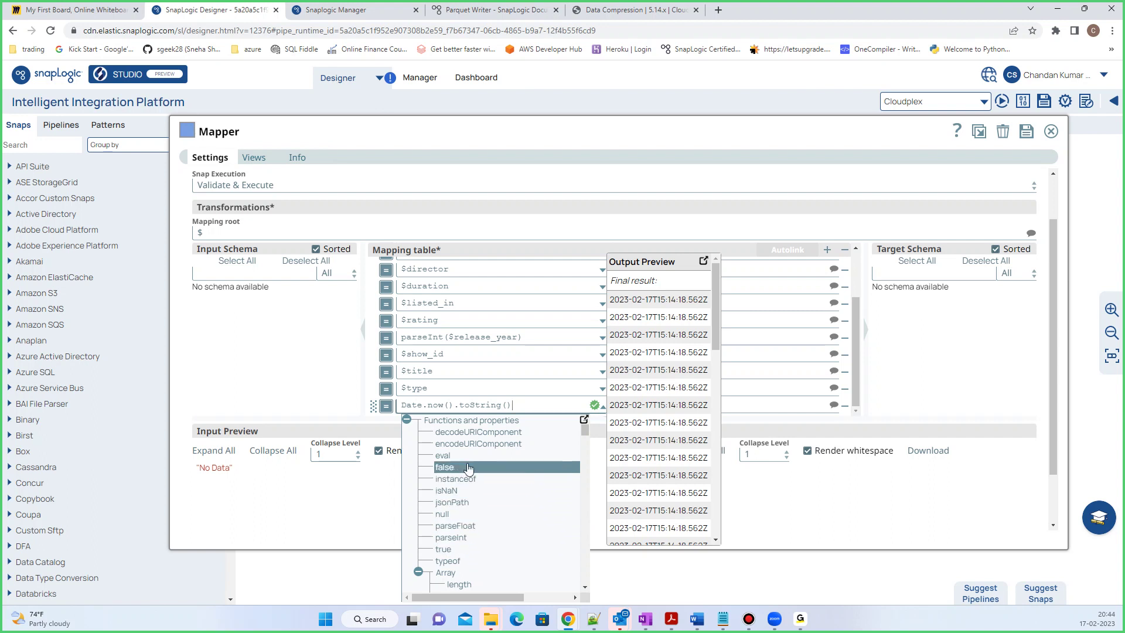
pyautogui.scroll(-5, 470, 487)
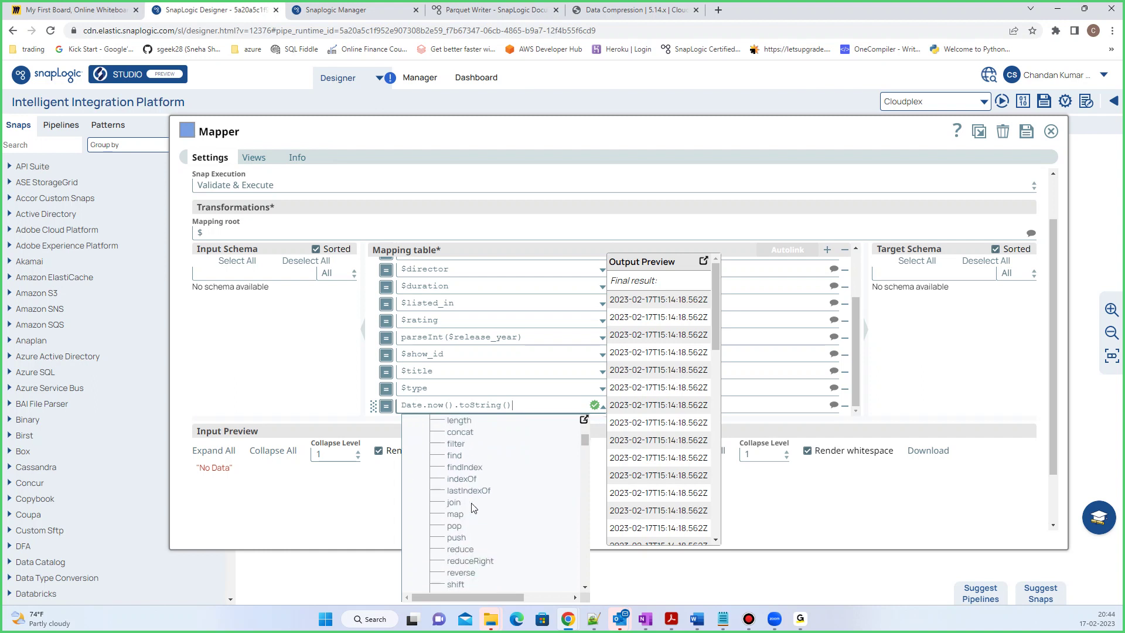
pyautogui.scroll(-10, 474, 508)
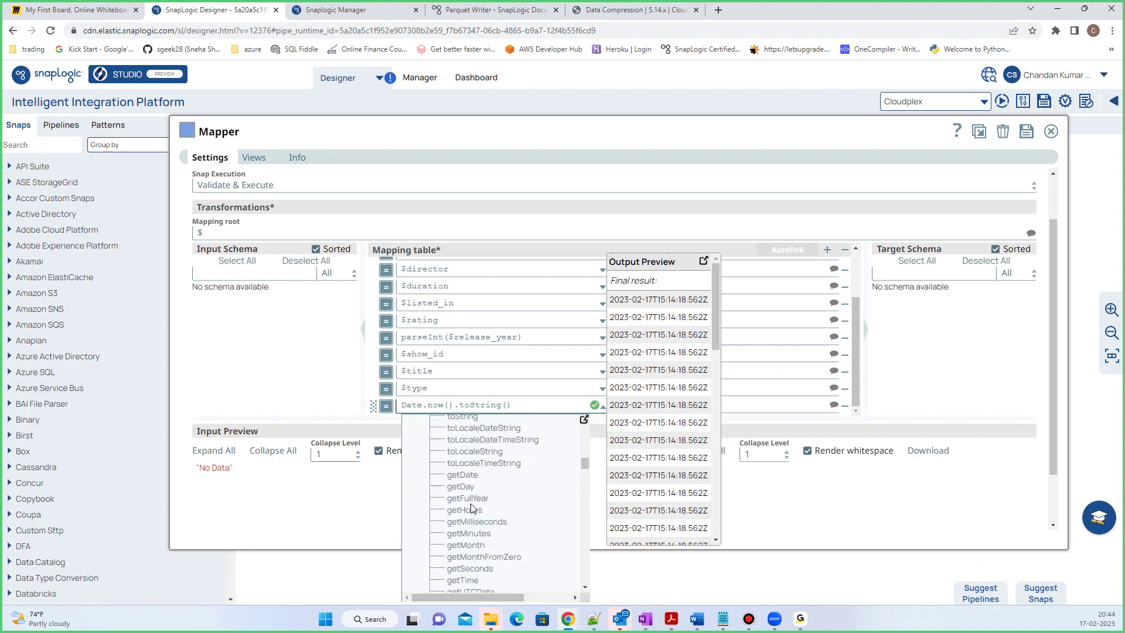
pyautogui.scroll(-10, 472, 508)
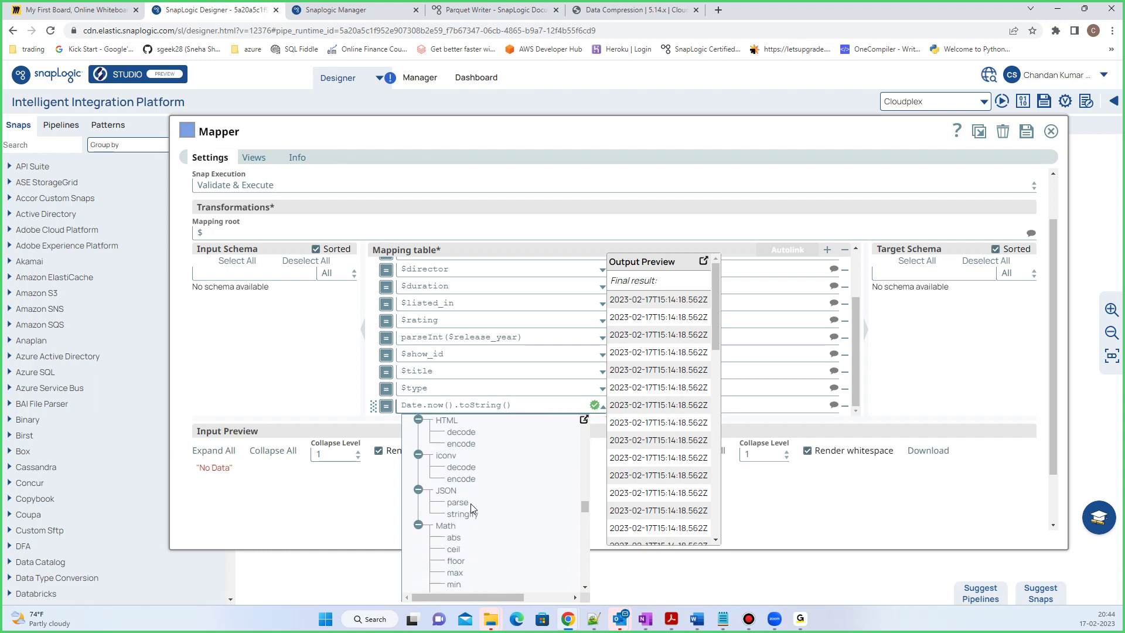
pyautogui.scroll(-10, 472, 508)
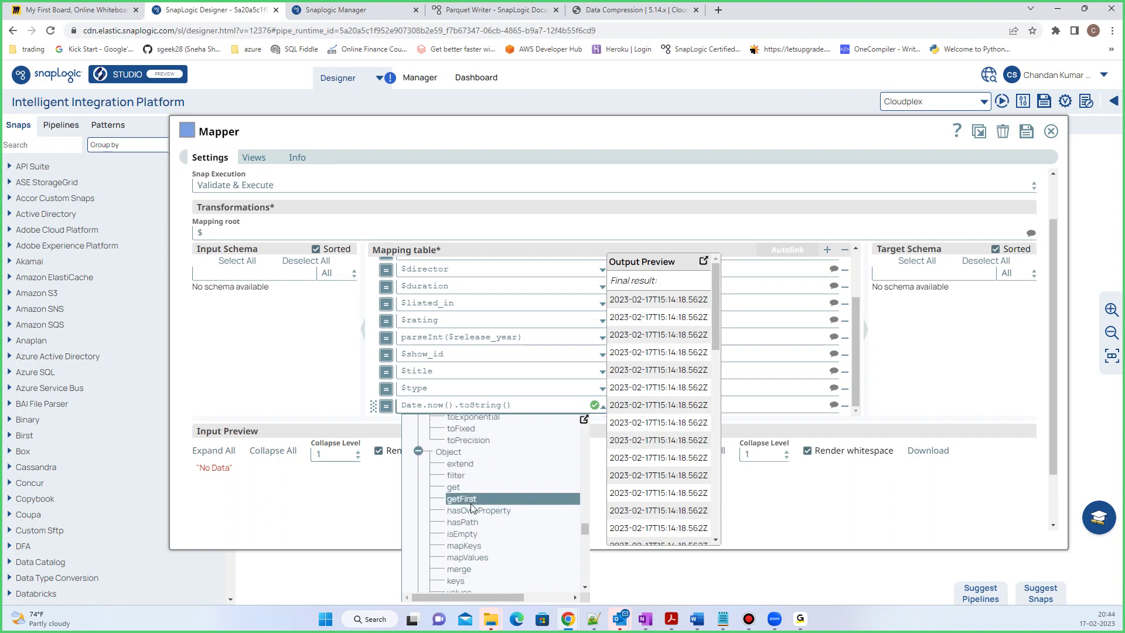
pyautogui.scroll(-1, 472, 507)
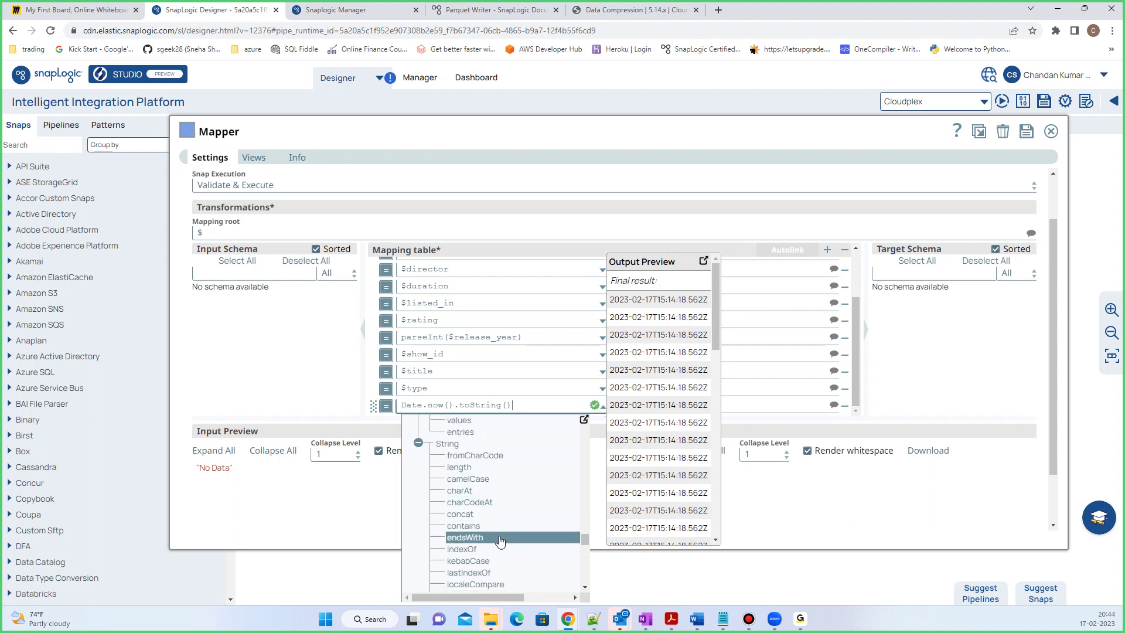
pyautogui.scroll(-1, 500, 546)
pyautogui.scroll(-1, 499, 545)
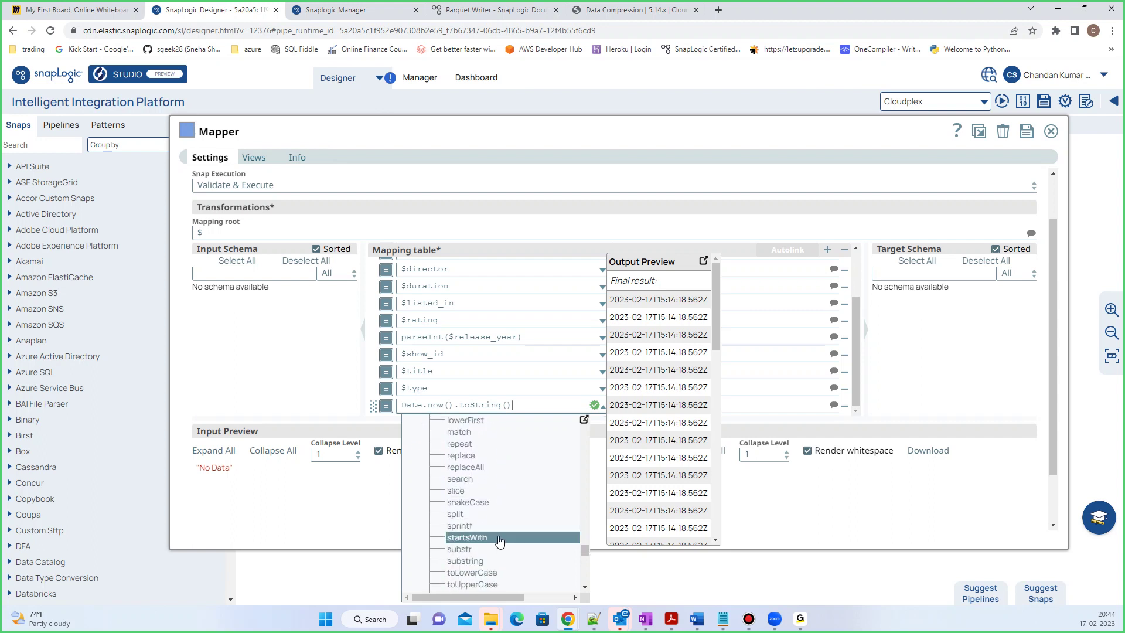
pyautogui.scroll(-2, 500, 542)
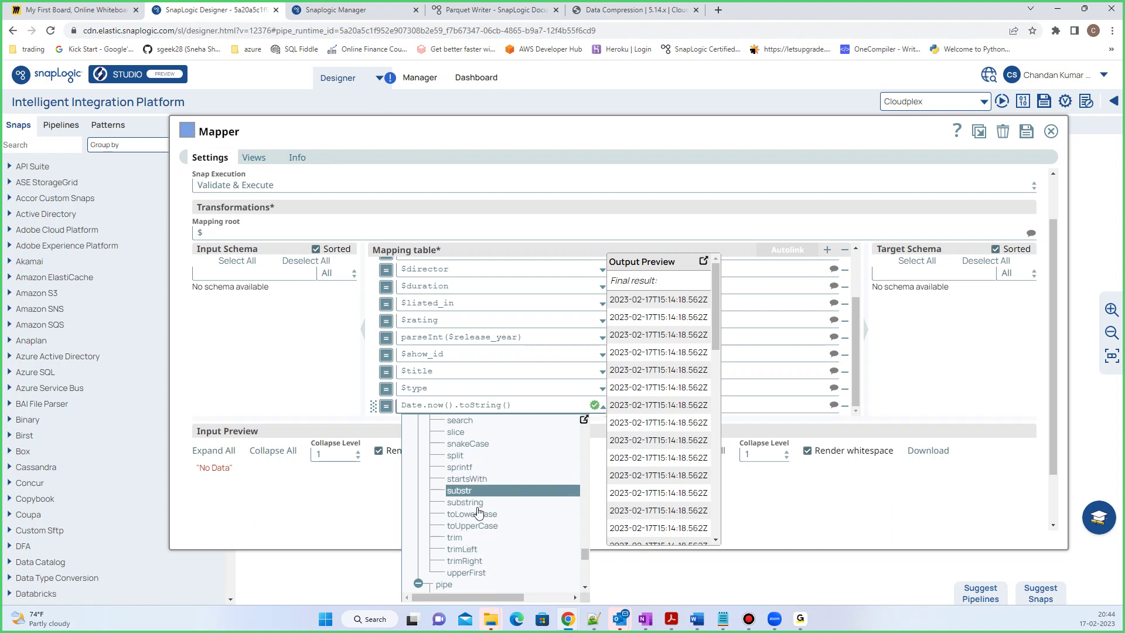
pyautogui.scroll(1, 482, 544)
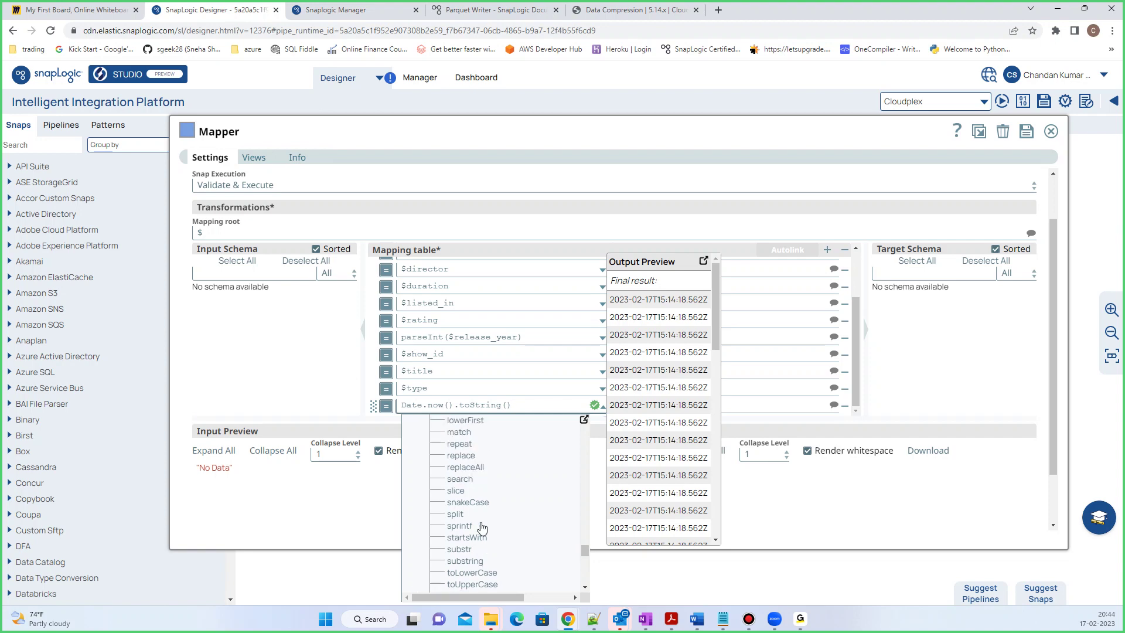
pyautogui.scroll(1, 584, 428)
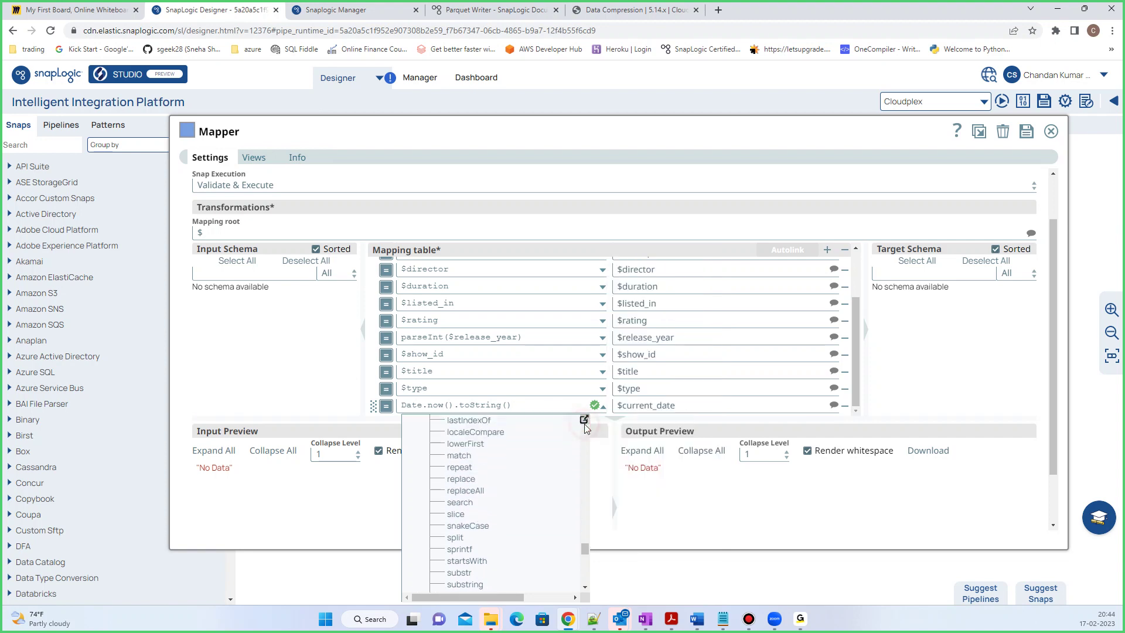
# Open the Expression builder, shorten the $current_date expression to Date.now().toS, and examine the suggested method names
pyautogui.click(584, 419)
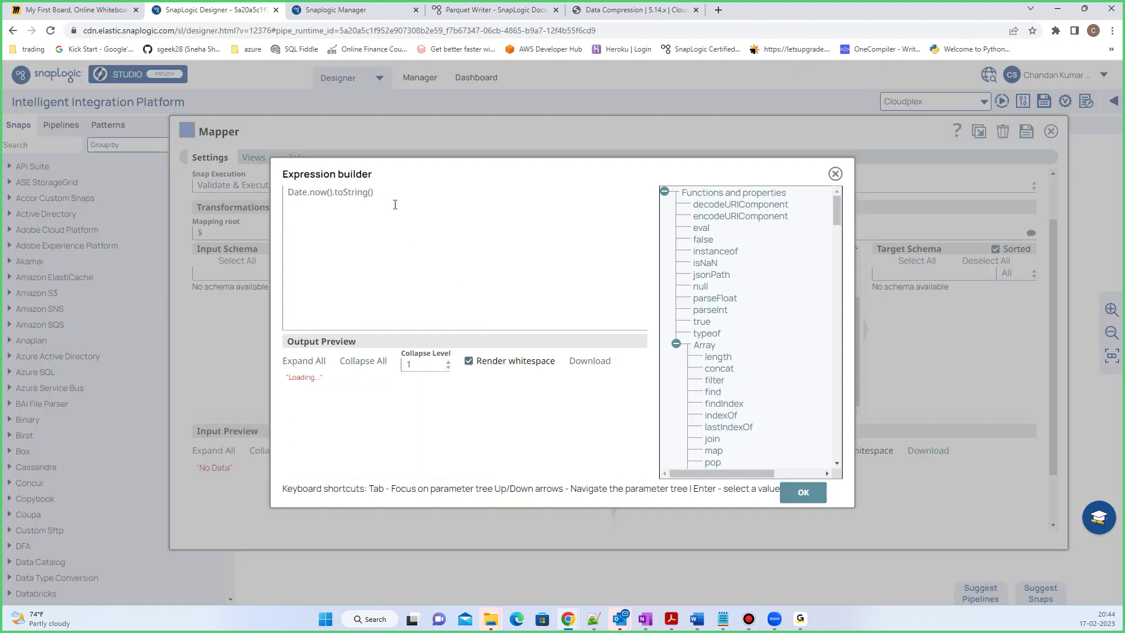
pyautogui.click(386, 194)
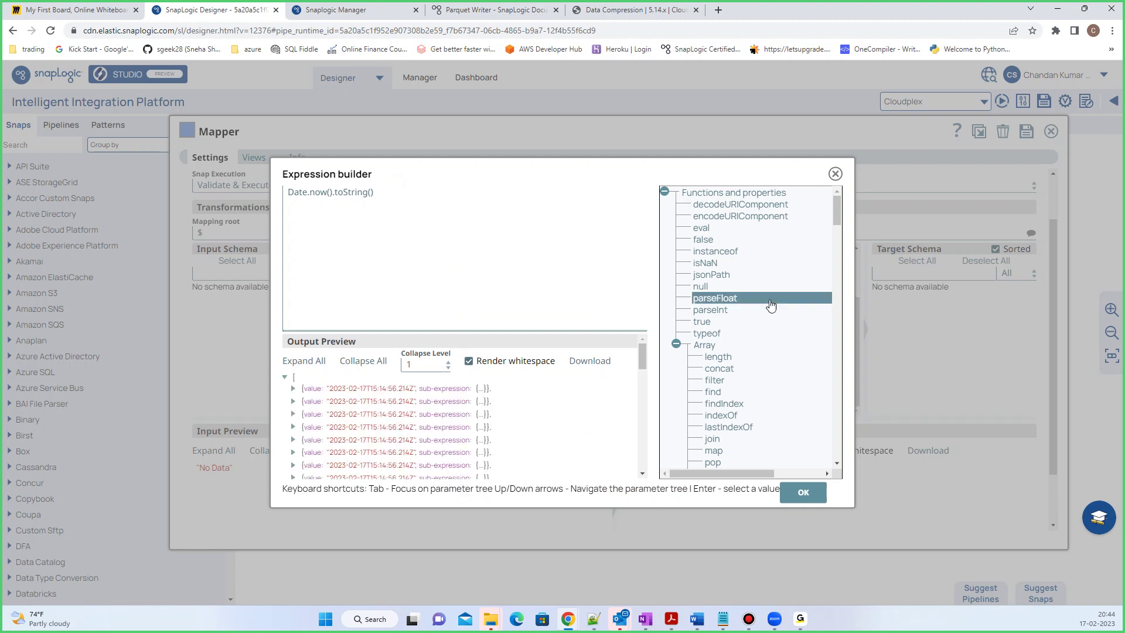
pyautogui.scroll(-3, 762, 313)
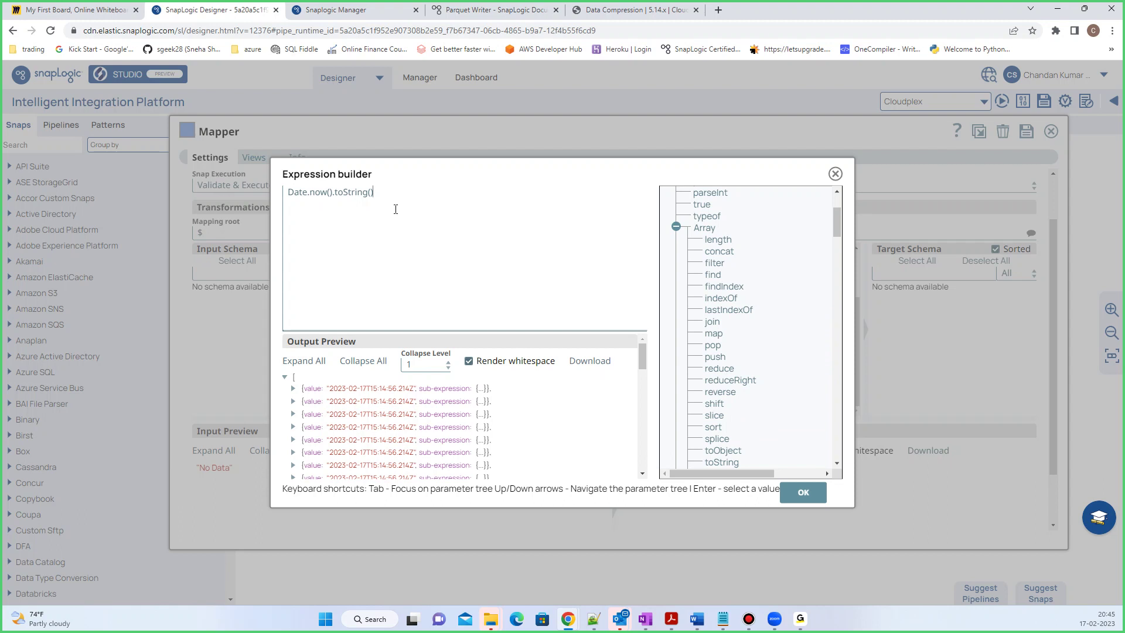
pyautogui.press('BackSpace')
pyautogui.press('BackSpace')
pyautogui.press('BackSpace')
pyautogui.press('BackSpace')
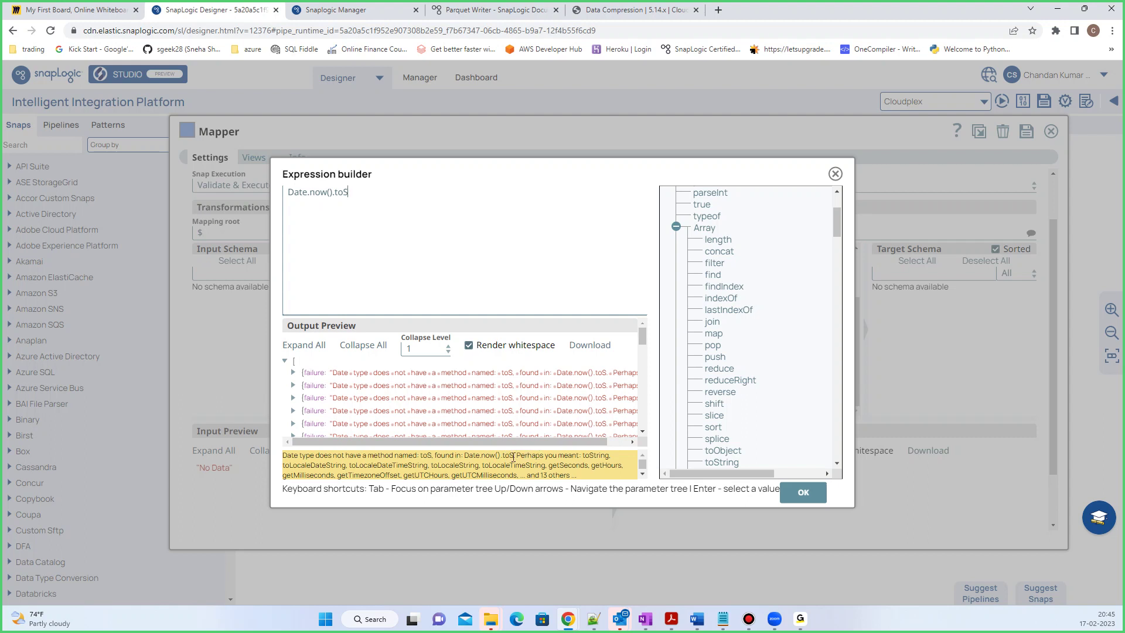
pyautogui.moveTo(519, 455); pyautogui.dragTo(611, 456)
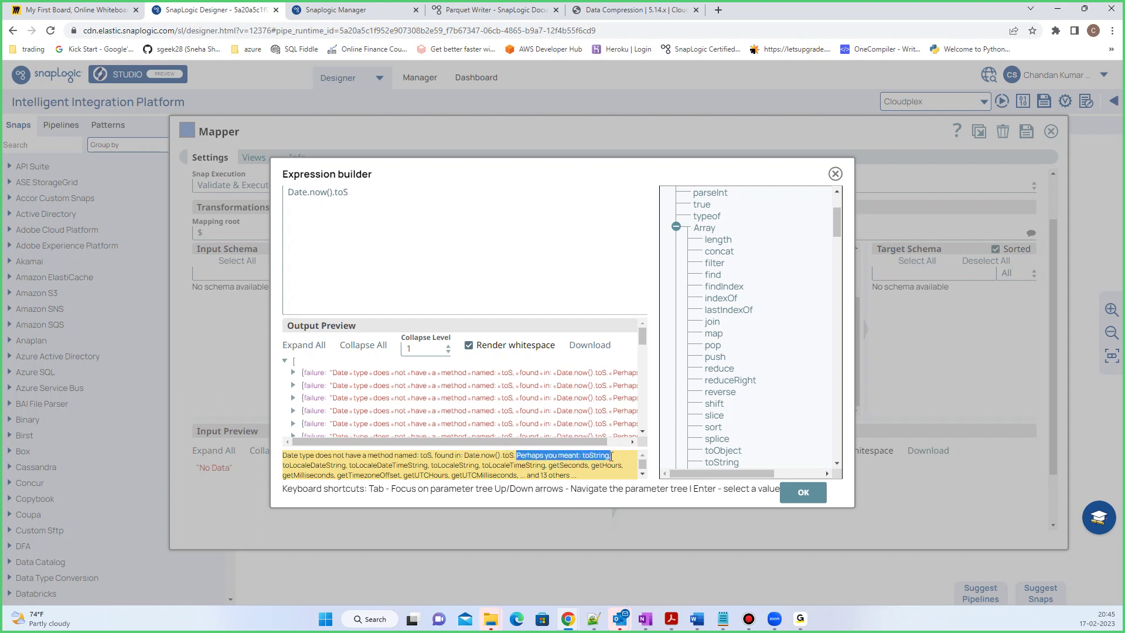
pyautogui.click(718, 463)
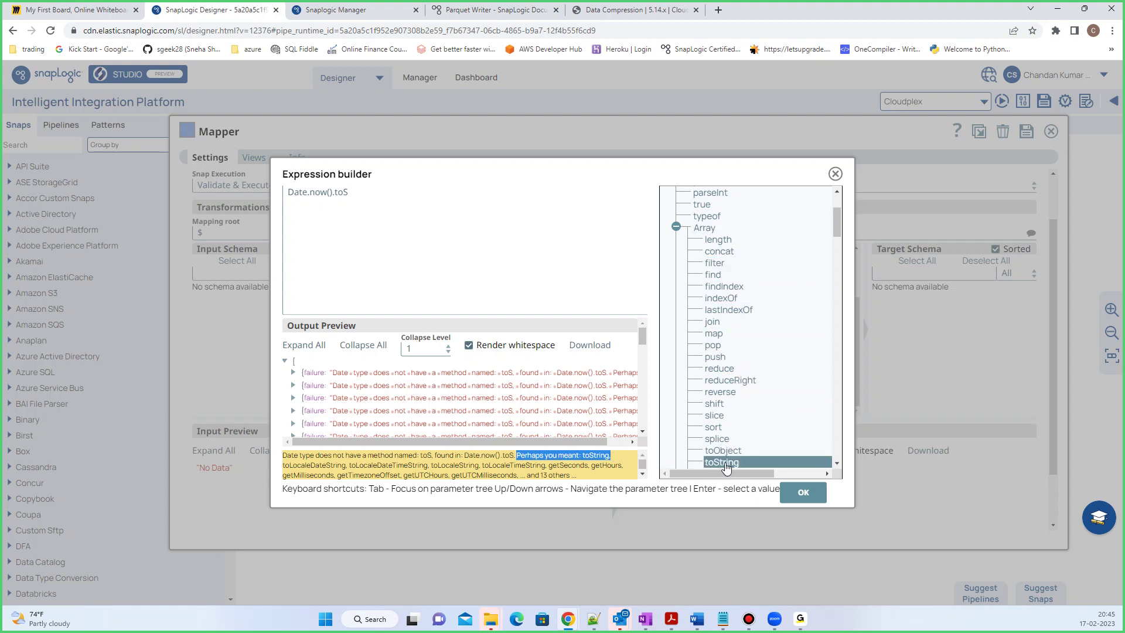
# Complete the expression as Date.now().toString(), accept it, and save and close the Mapper
pyautogui.click(363, 191)
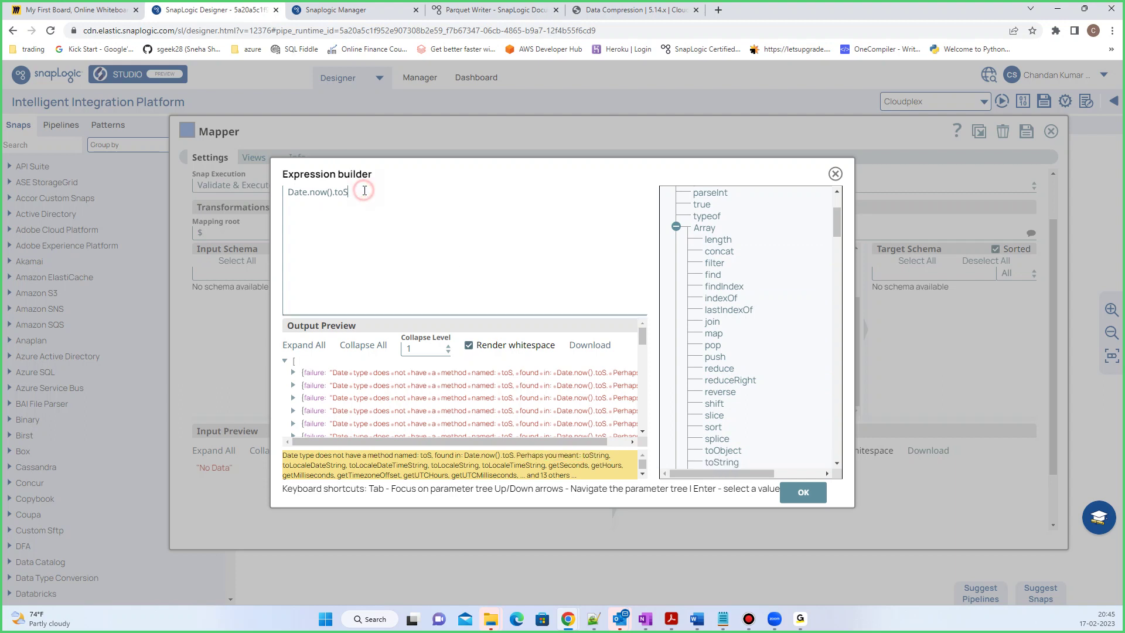
pyautogui.write('tring')
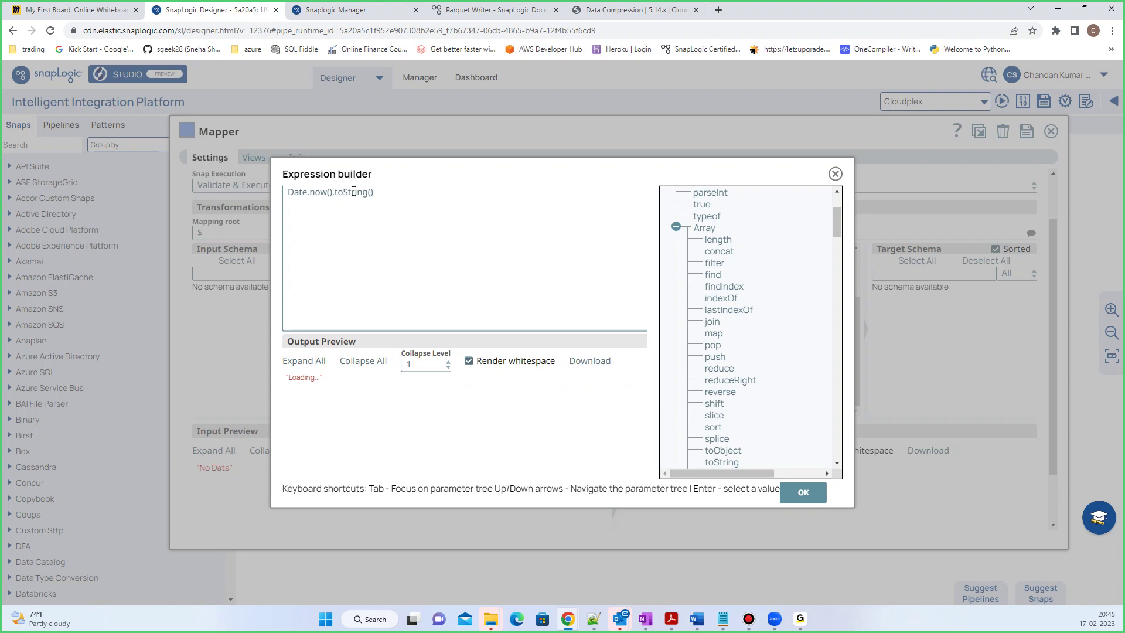
pyautogui.write('()')
pyautogui.moveTo(287, 192); pyautogui.dragTo(376, 192)
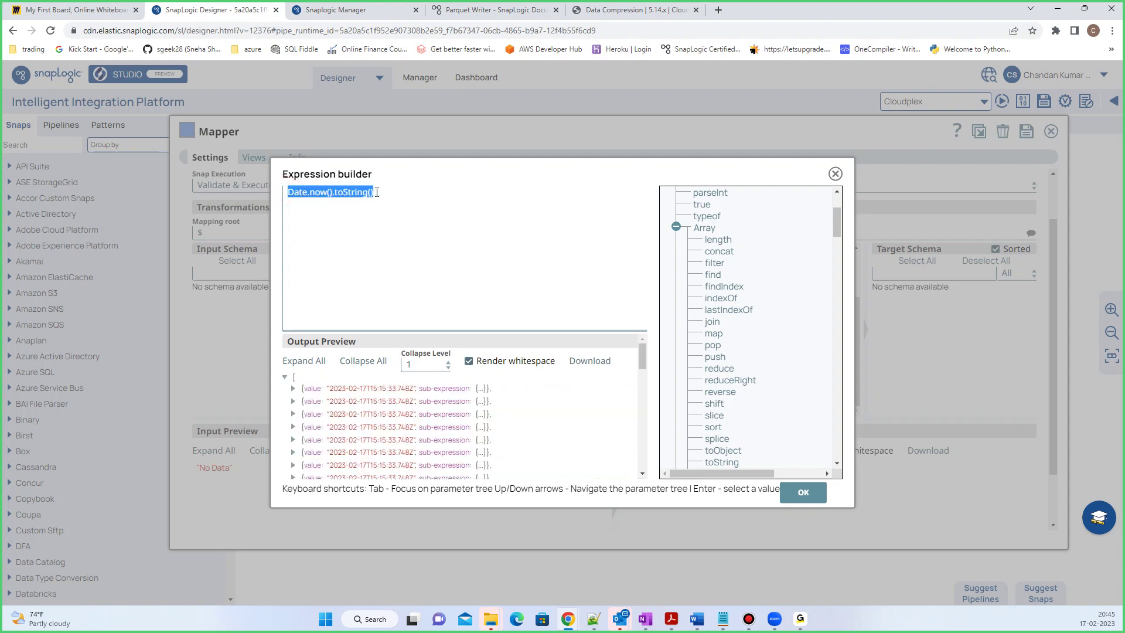
pyautogui.click(803, 492)
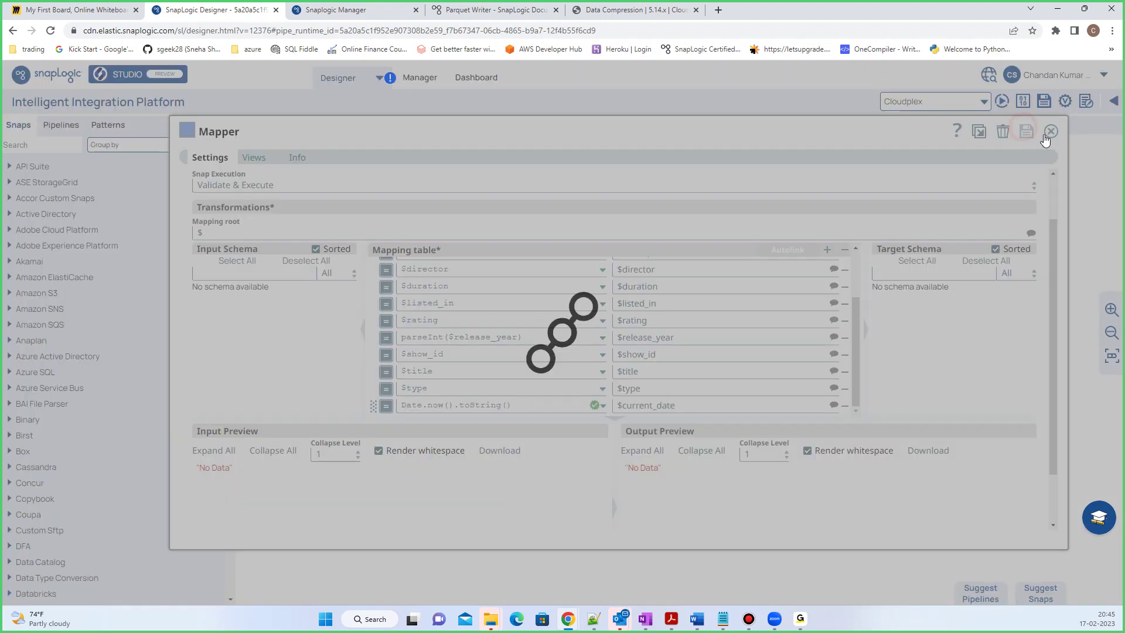
pyautogui.click(1050, 136)
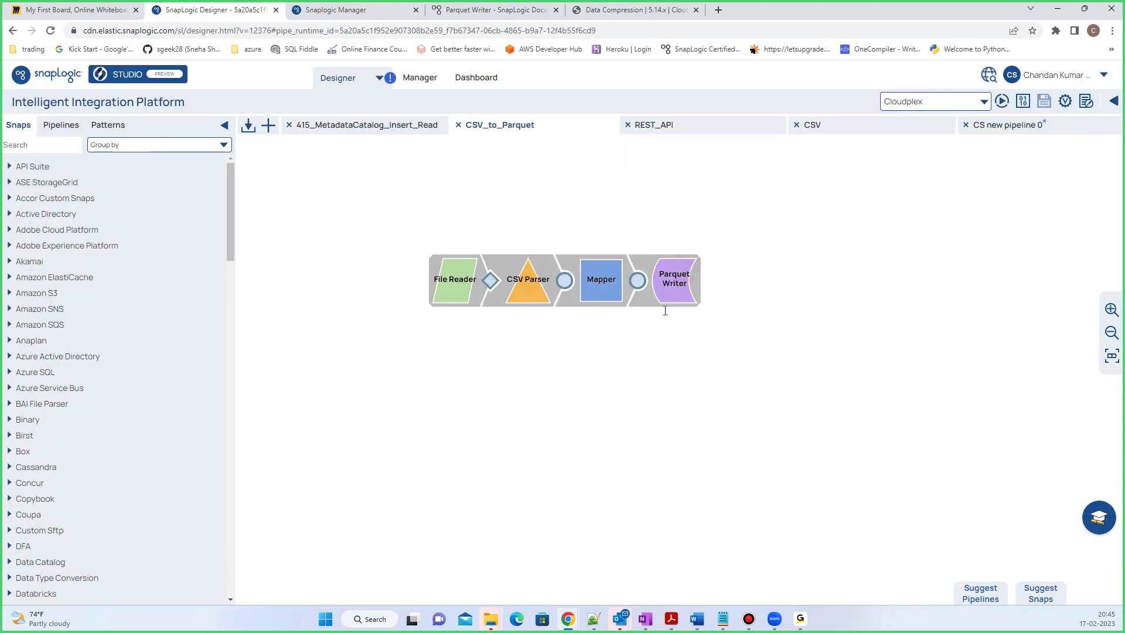
# Try to generate a schema template in the Parquet Writer's schema editor, then discard it and close the snap
pyautogui.click(680, 280)
pyautogui.scroll(-5, 474, 410)
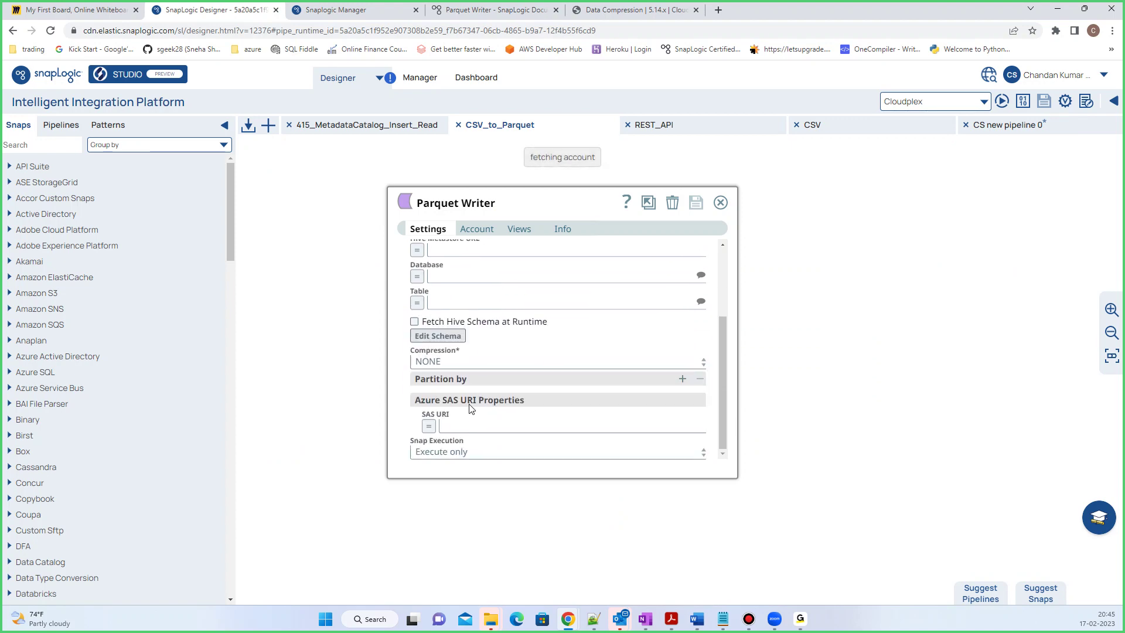
pyautogui.click(438, 336)
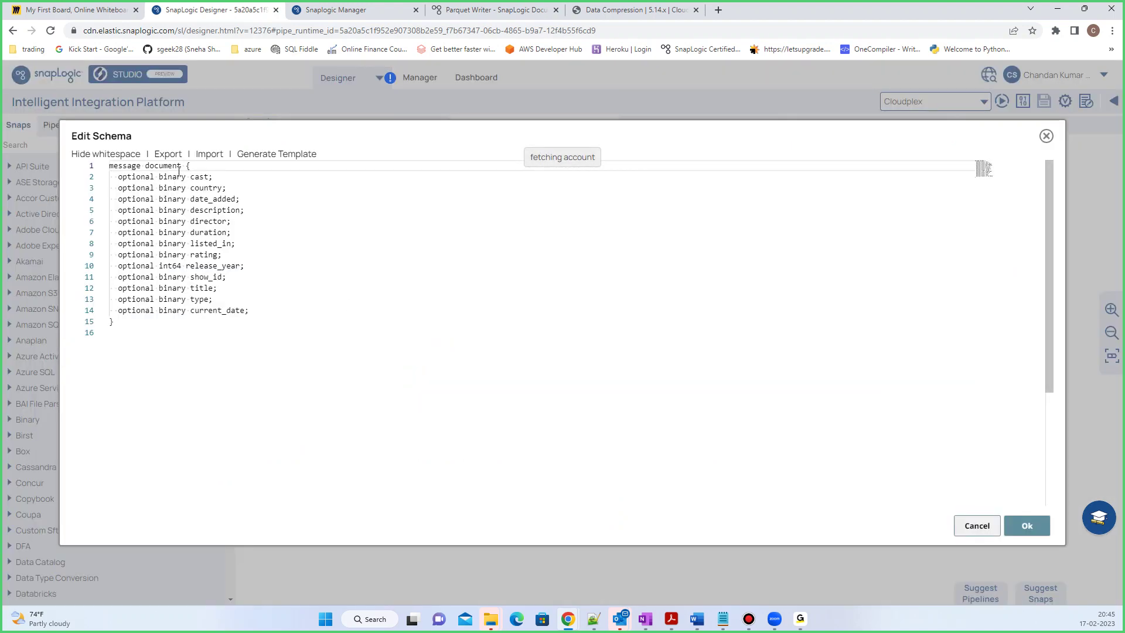
pyautogui.click(266, 156)
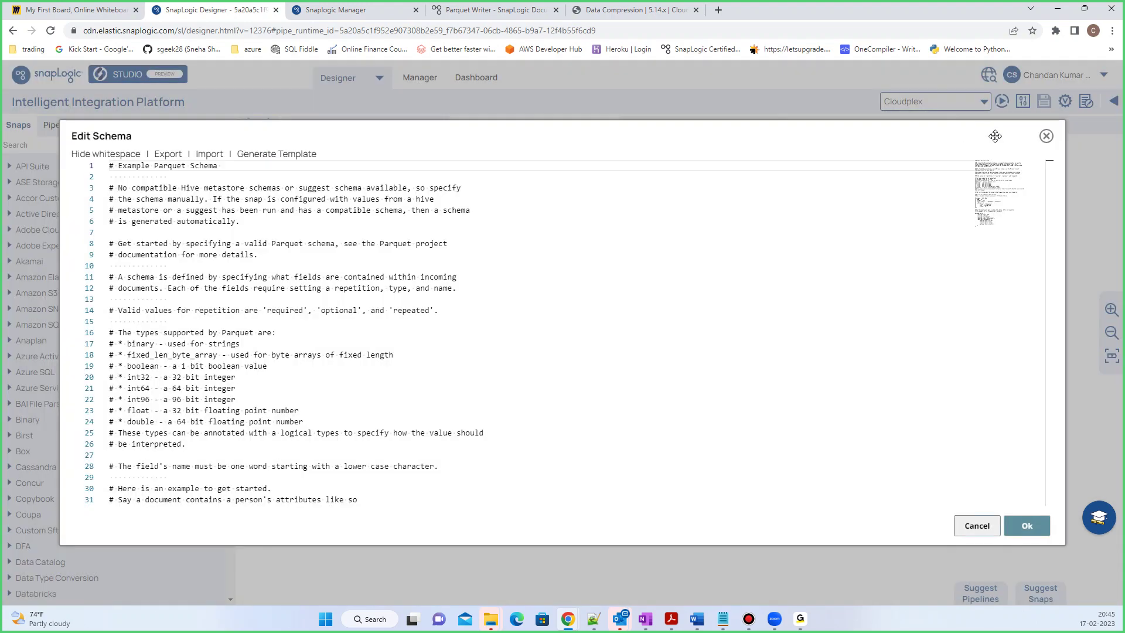
pyautogui.click(1046, 137)
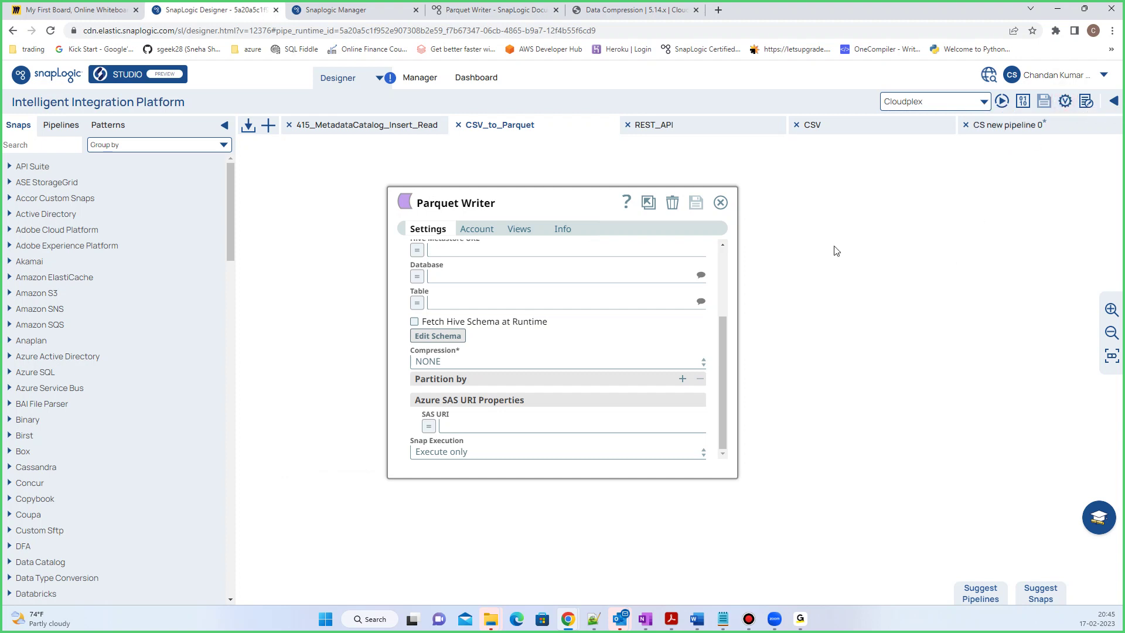
pyautogui.click(720, 203)
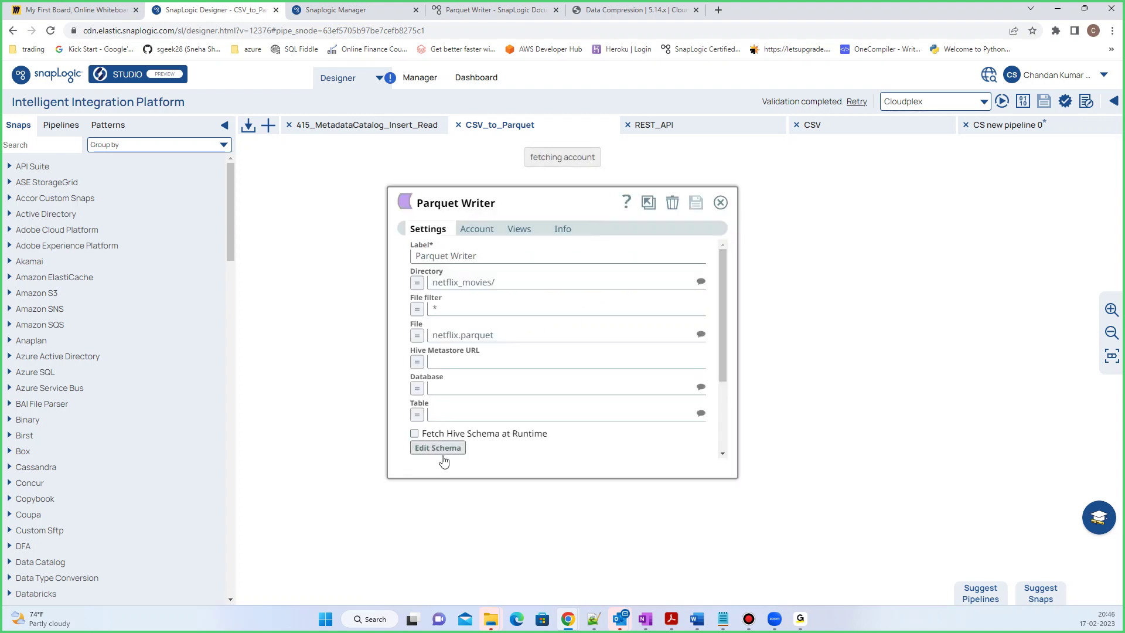
# Regenerate the Parquet Writer's schema template with the current_date field, save the snap, and run the CSV_to_Parquet pipeline
pyautogui.click(440, 450)
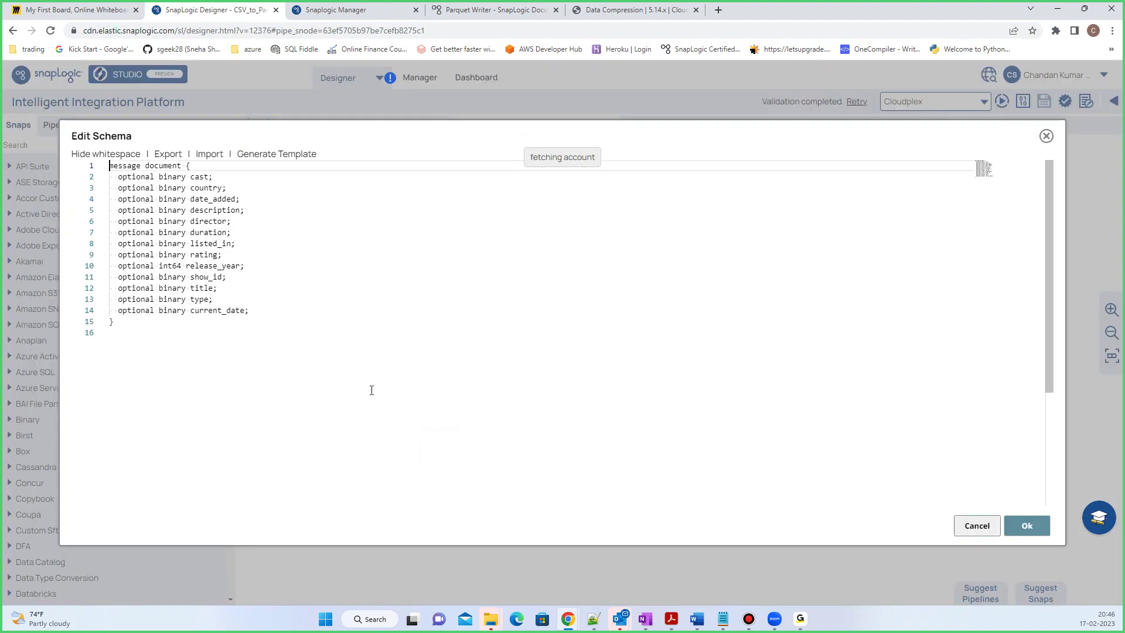
pyautogui.click(255, 155)
pyautogui.moveTo(116, 311); pyautogui.dragTo(250, 309)
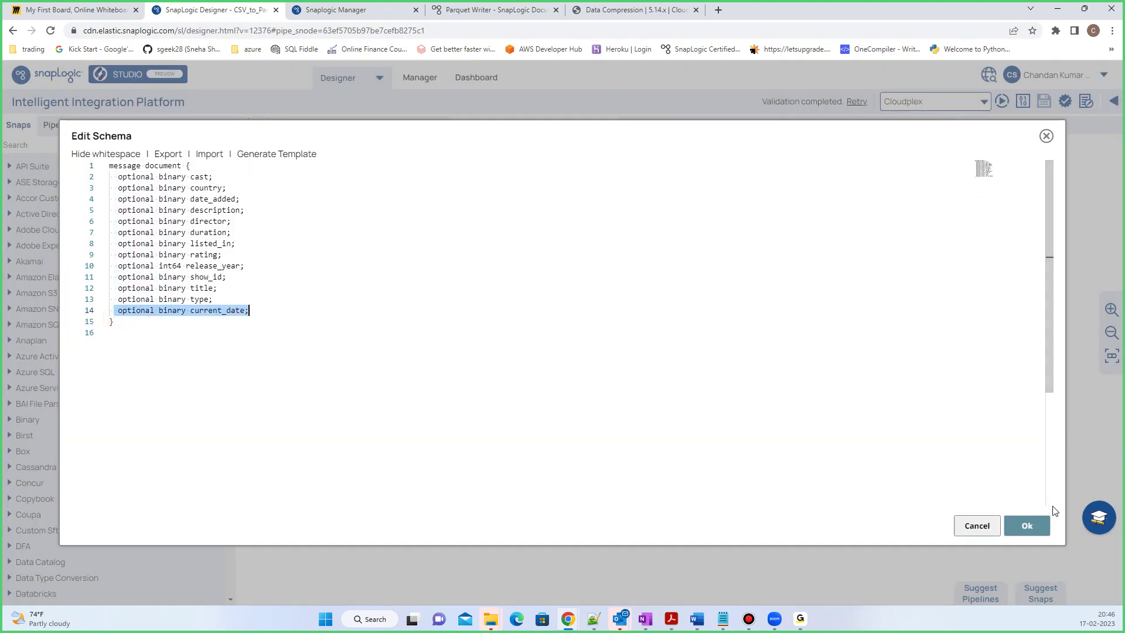
pyautogui.click(1026, 526)
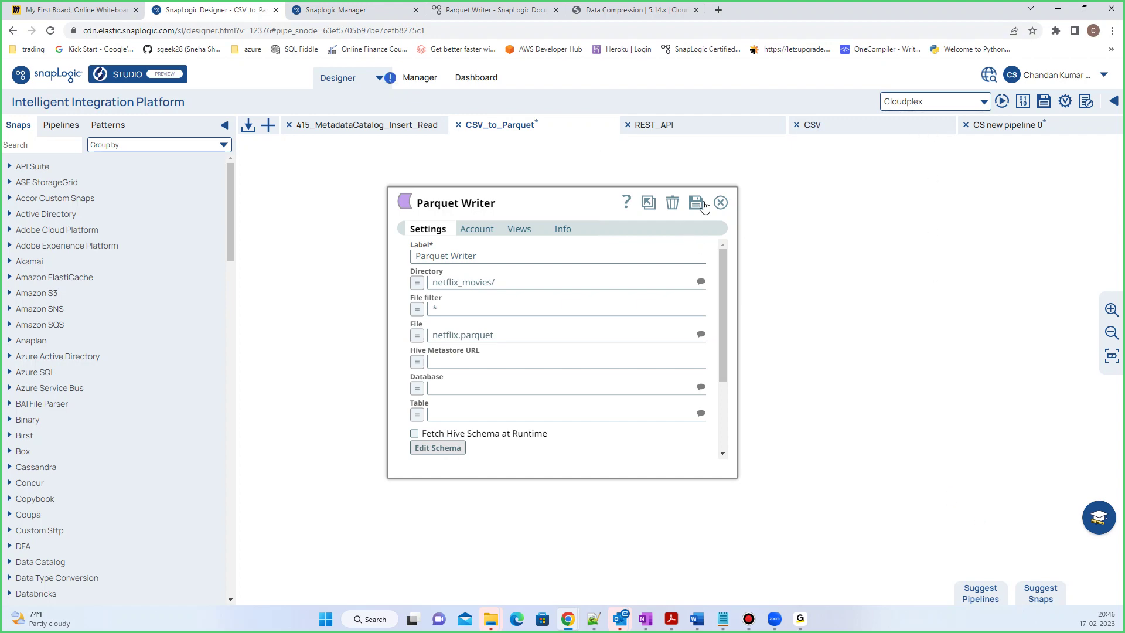
pyautogui.click(721, 202)
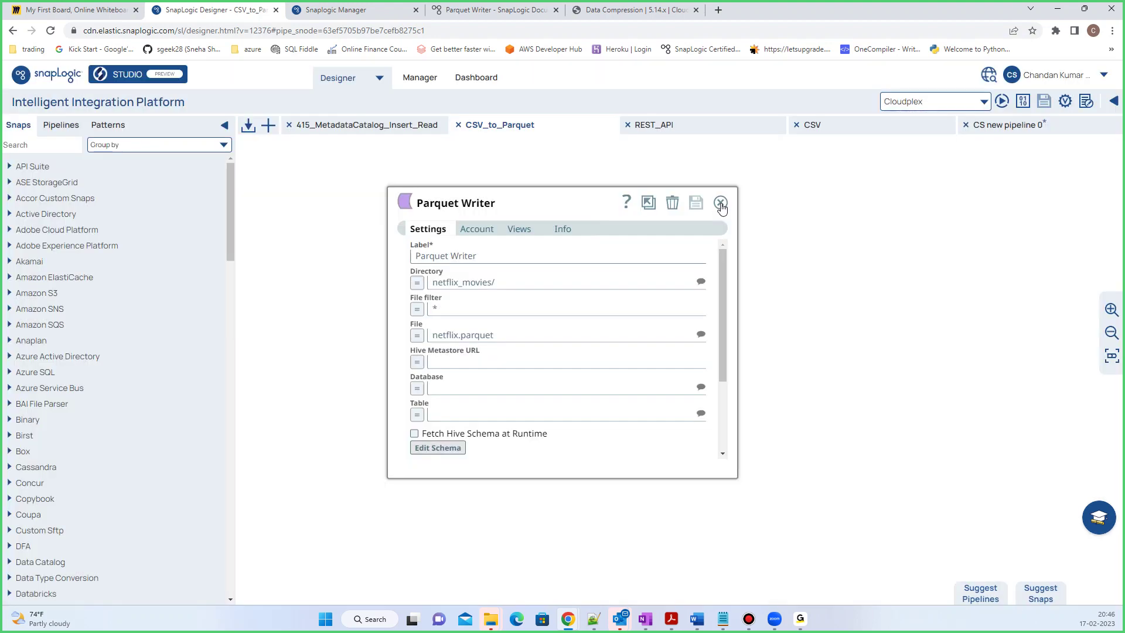
pyautogui.click(720, 203)
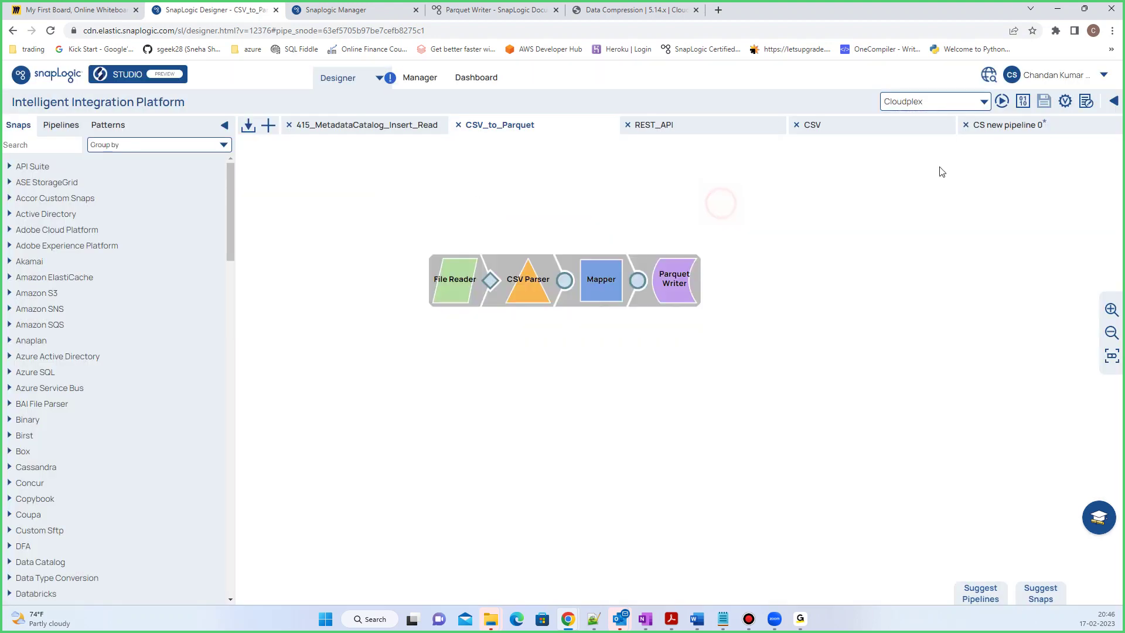
pyautogui.click(1001, 101)
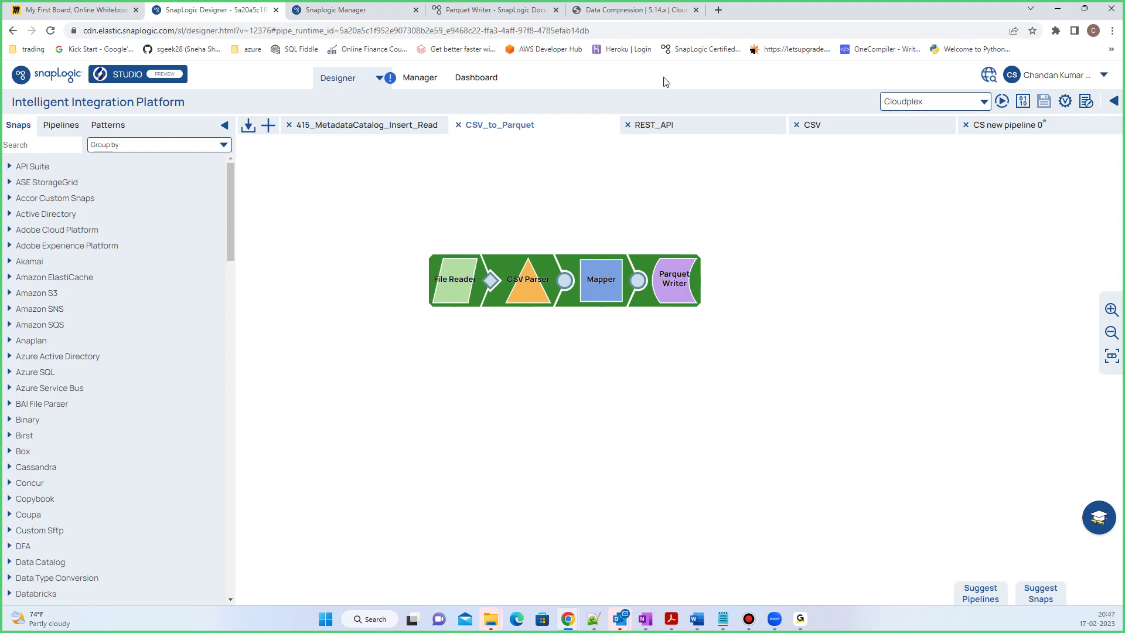
# Search the web for "epoch converter" in a new browser tab and open the epochconverter.com result
pyautogui.click(717, 11)
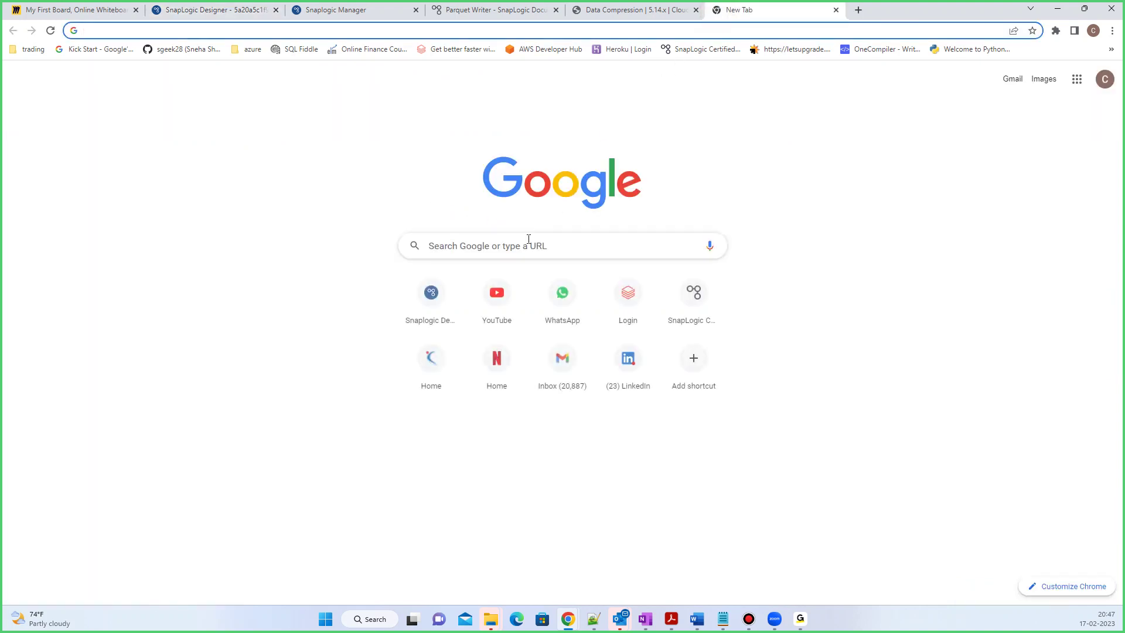
pyautogui.write('epoch')
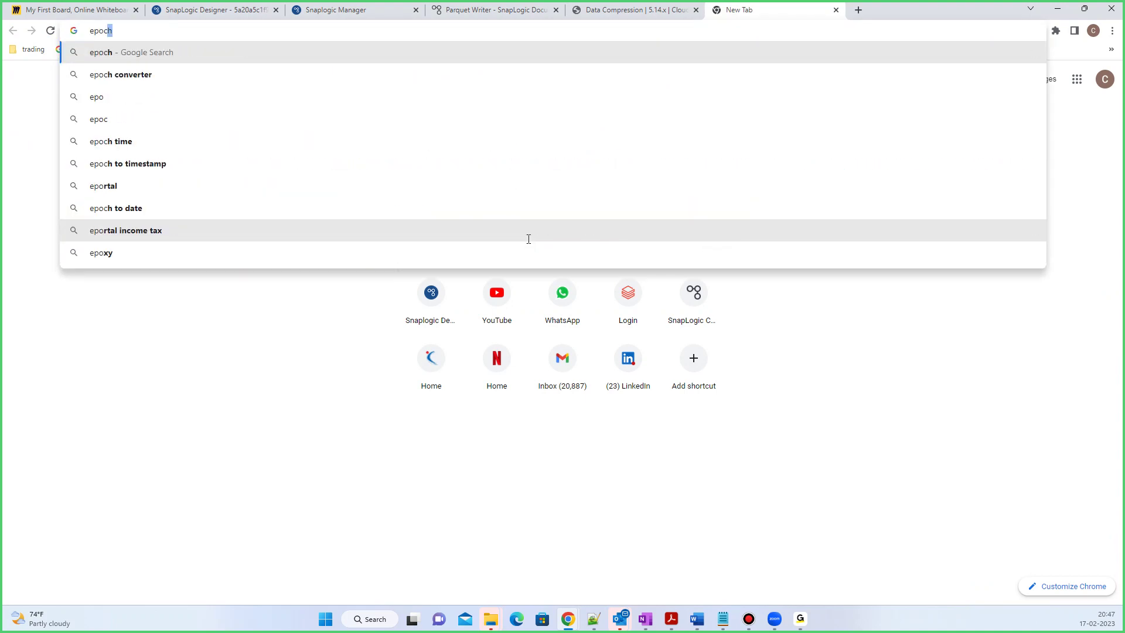
pyautogui.press('Down')
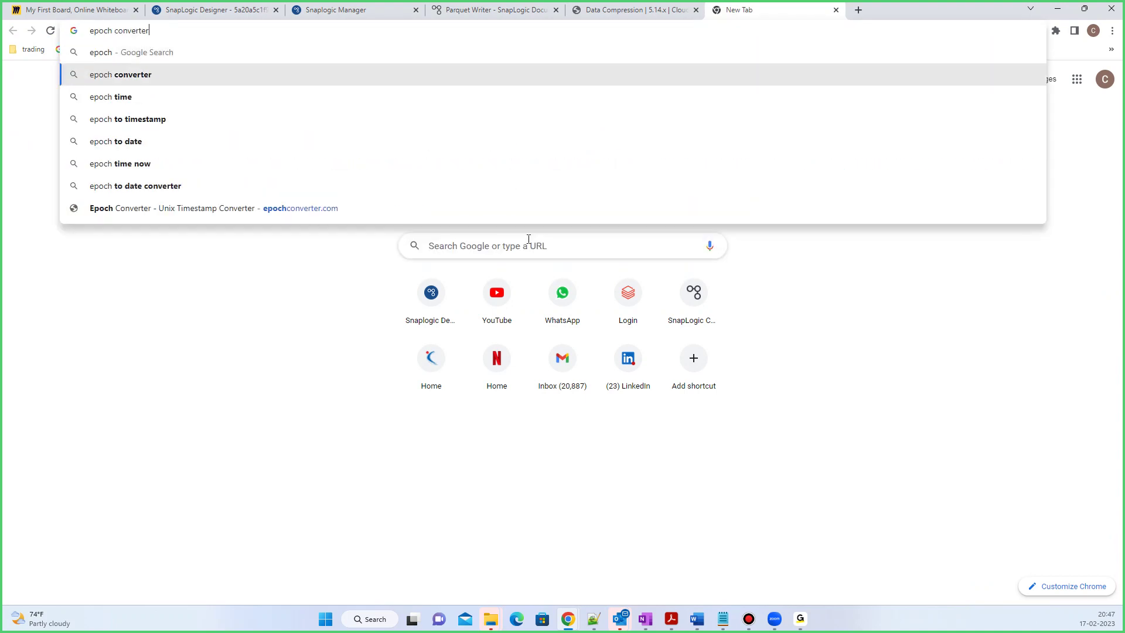
pyautogui.press('Return')
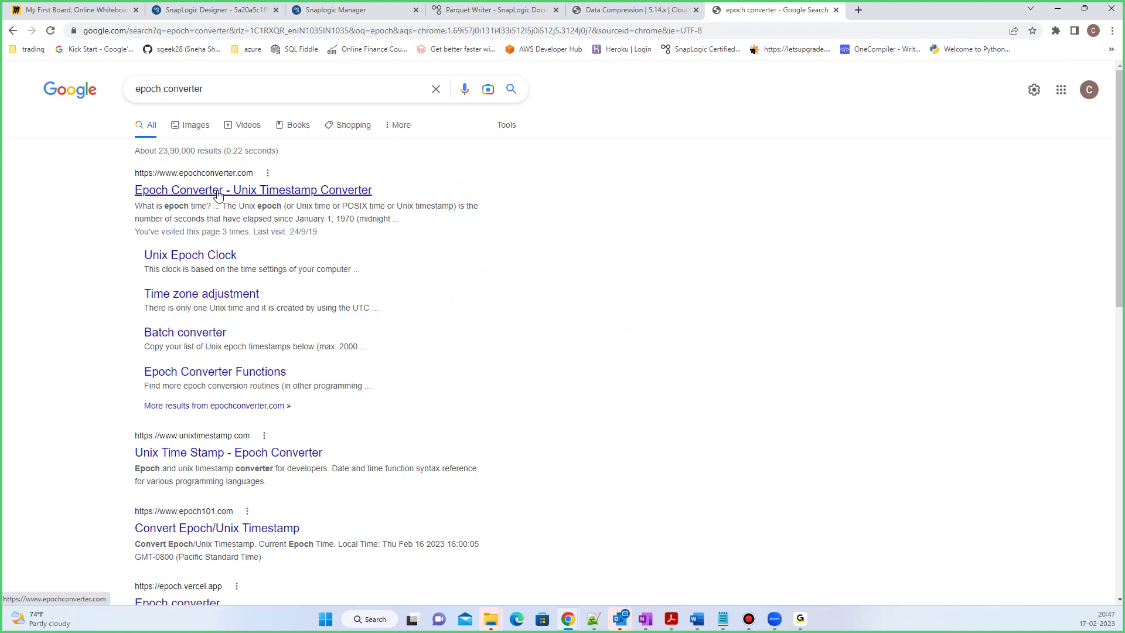
pyautogui.rightClick(216, 194)
pyautogui.click(241, 202)
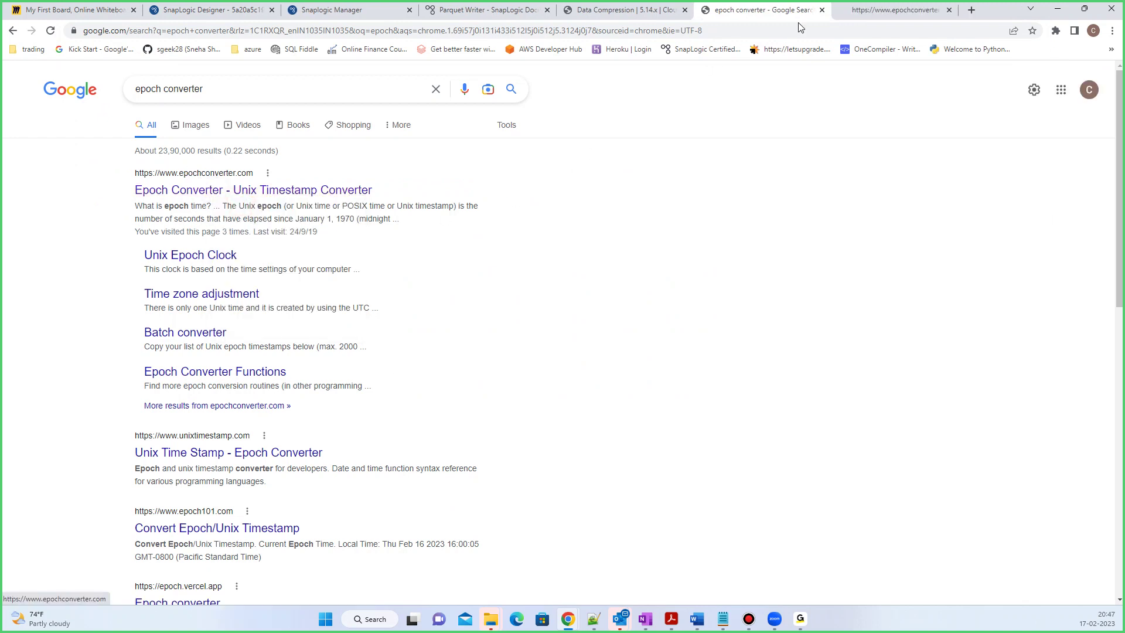
pyautogui.click(895, 11)
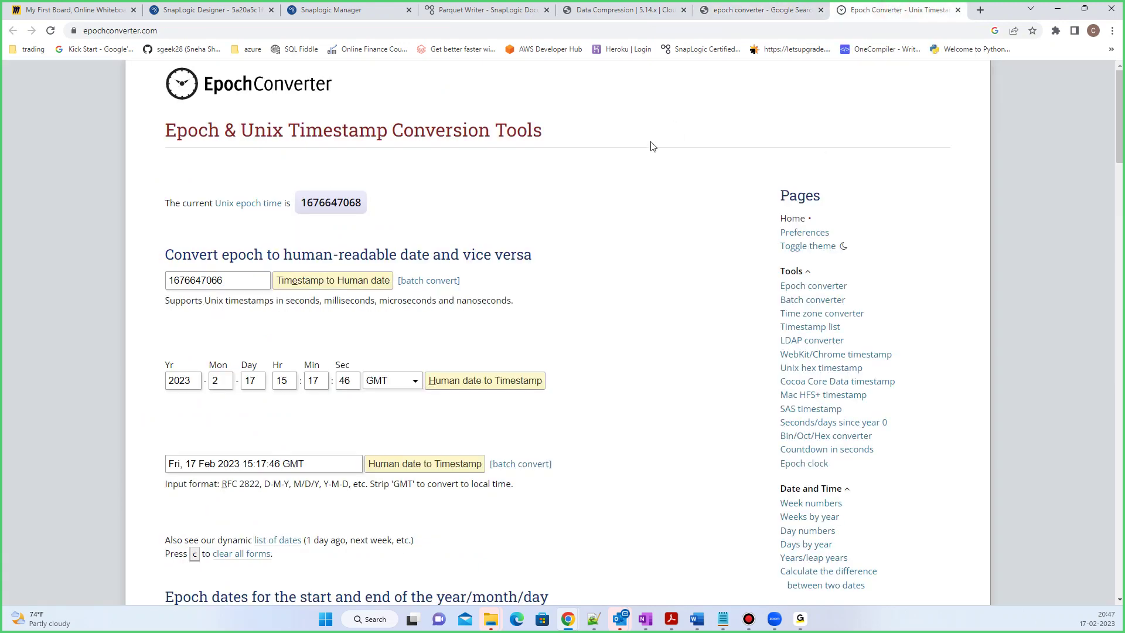
pyautogui.moveTo(235, 282); pyautogui.dragTo(168, 280)
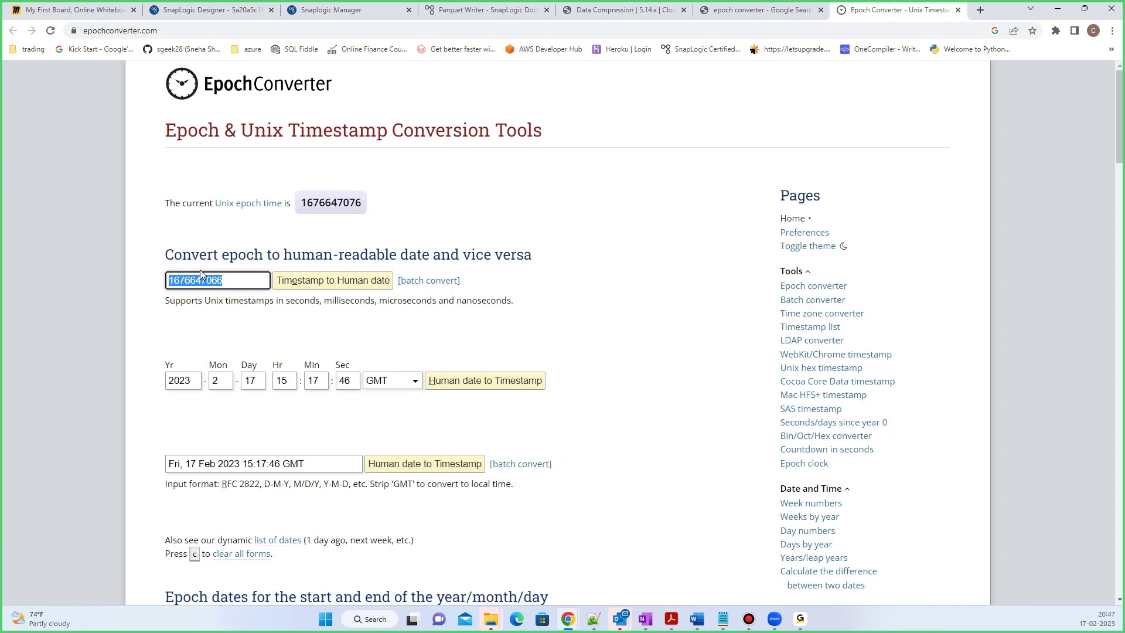
pyautogui.moveTo(159, 385); pyautogui.dragTo(335, 402)
pyautogui.click(185, 381)
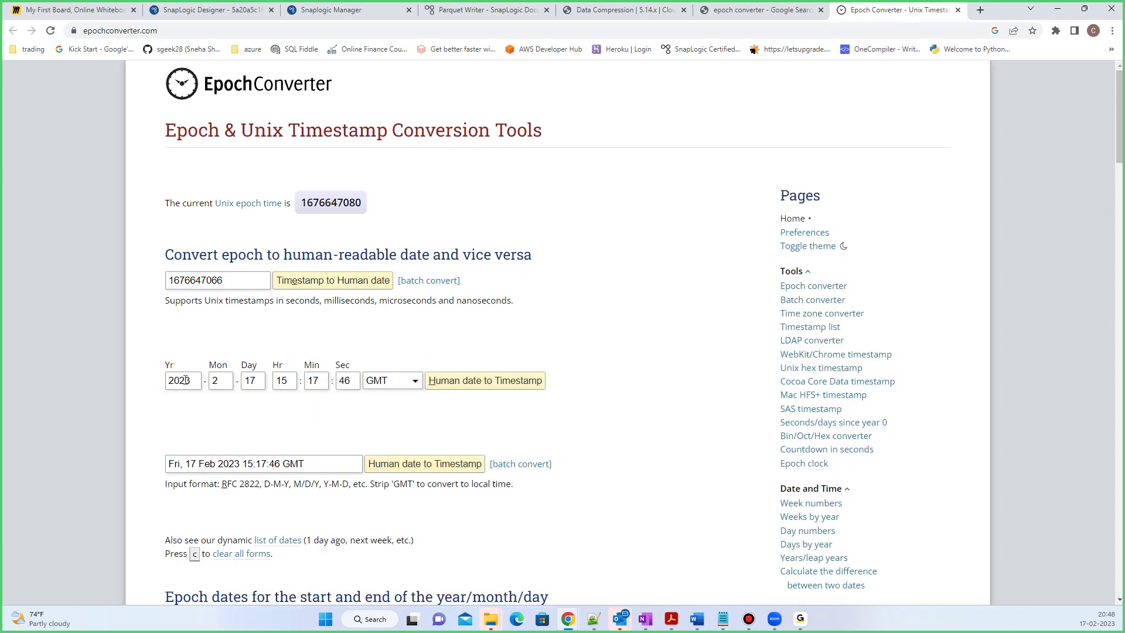
pyautogui.click(169, 379)
pyautogui.click(254, 282)
pyautogui.press('Return')
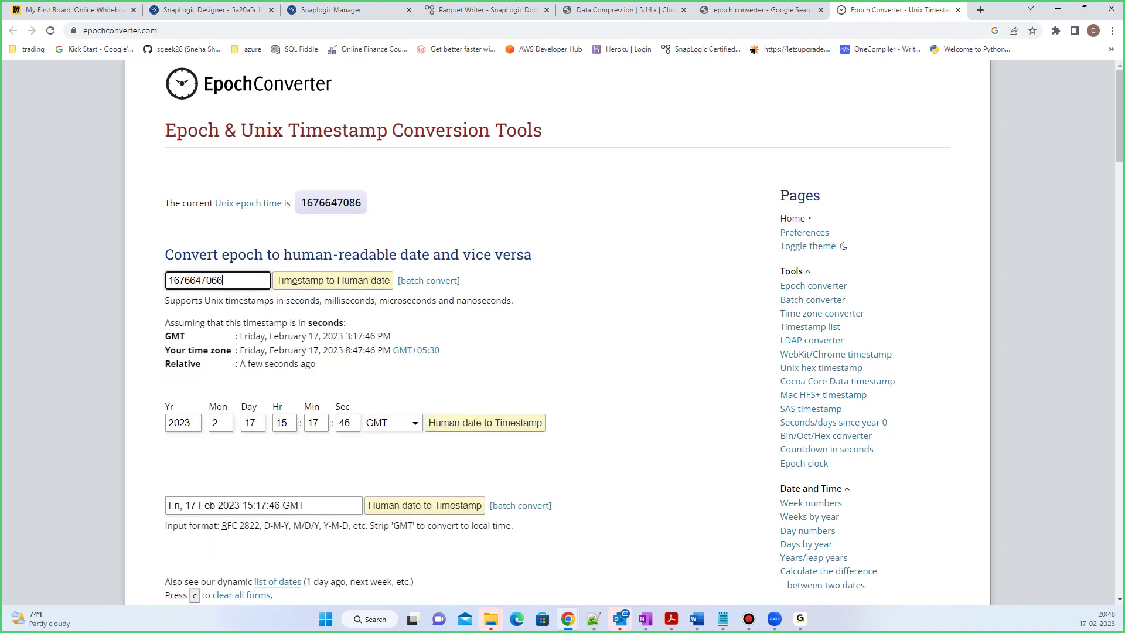
pyautogui.moveTo(242, 338); pyautogui.dragTo(393, 337)
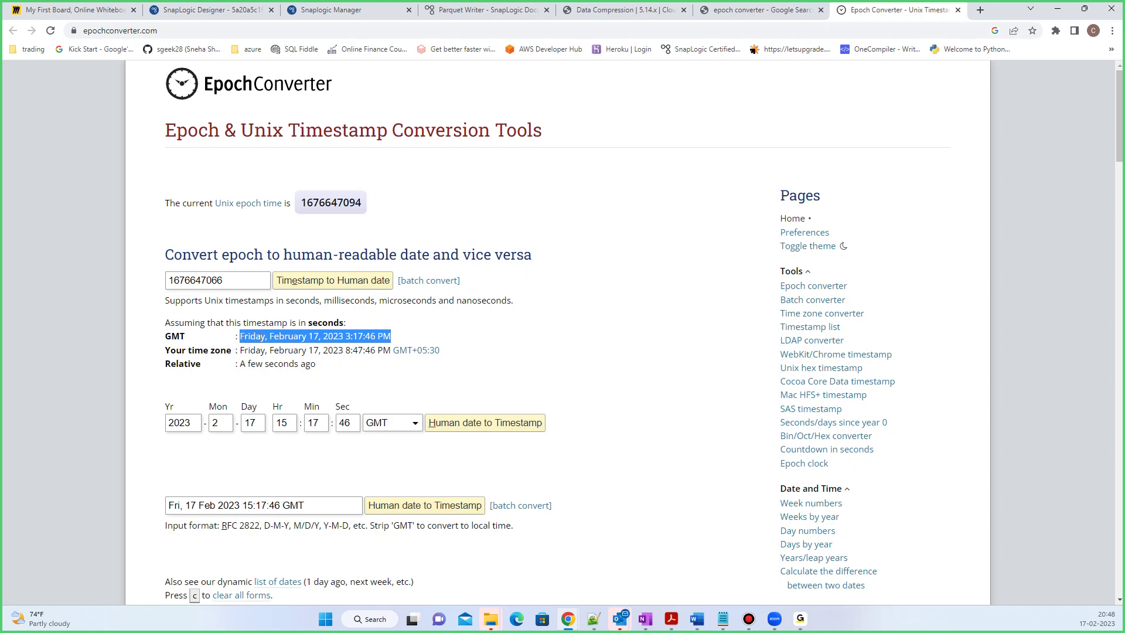
pyautogui.click(392, 332)
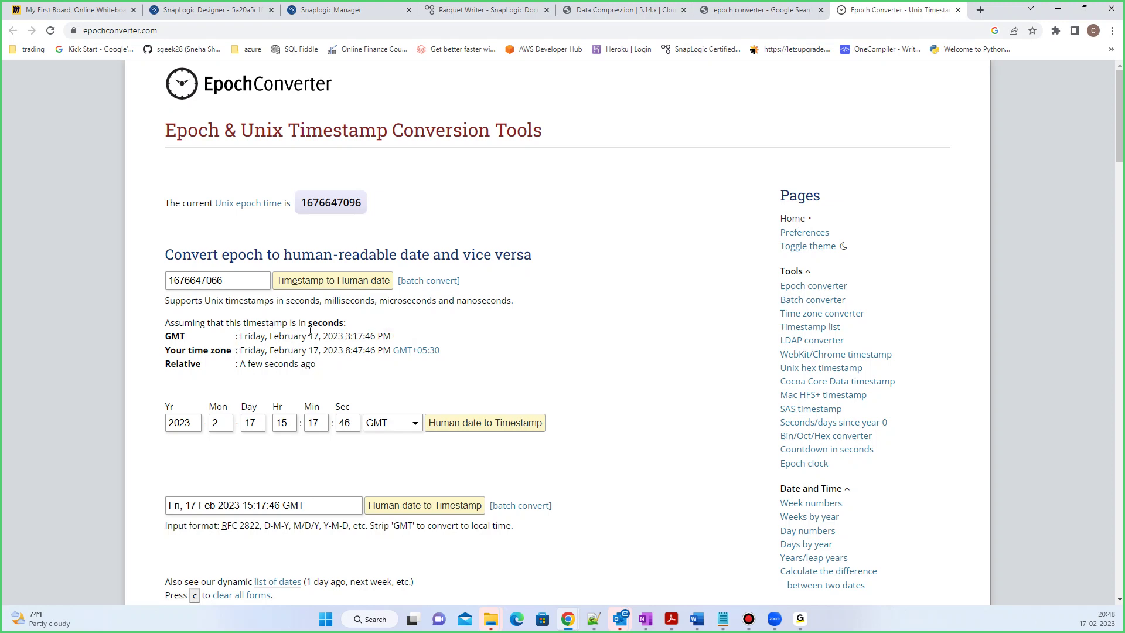
pyautogui.click(230, 282)
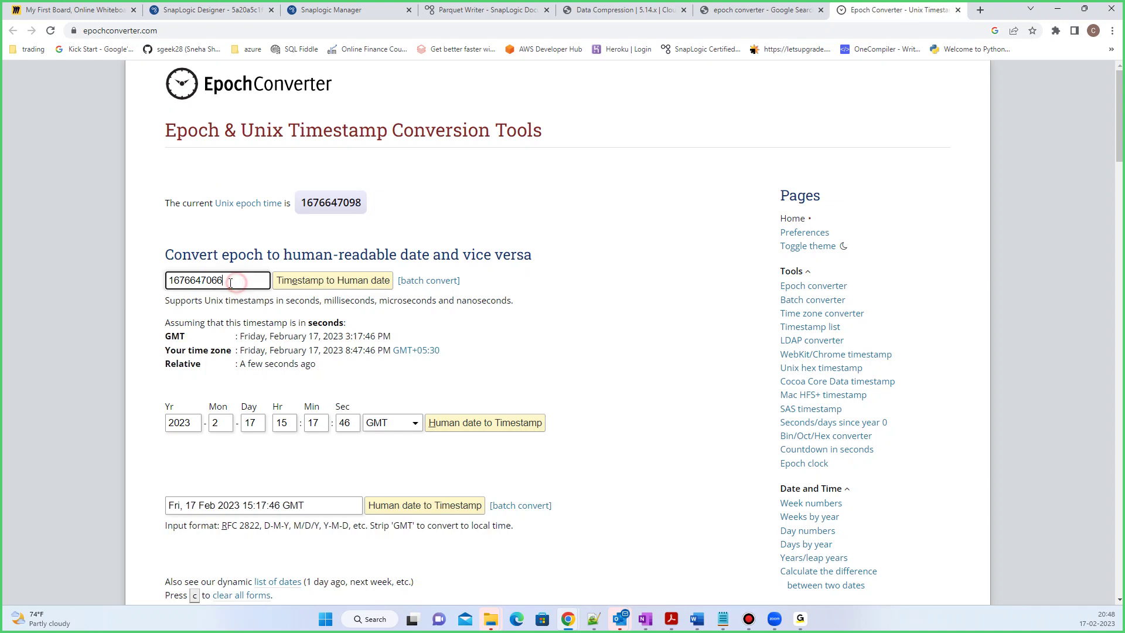
pyautogui.moveTo(230, 282); pyautogui.dragTo(170, 283)
pyautogui.moveTo(191, 286); pyautogui.dragTo(170, 283)
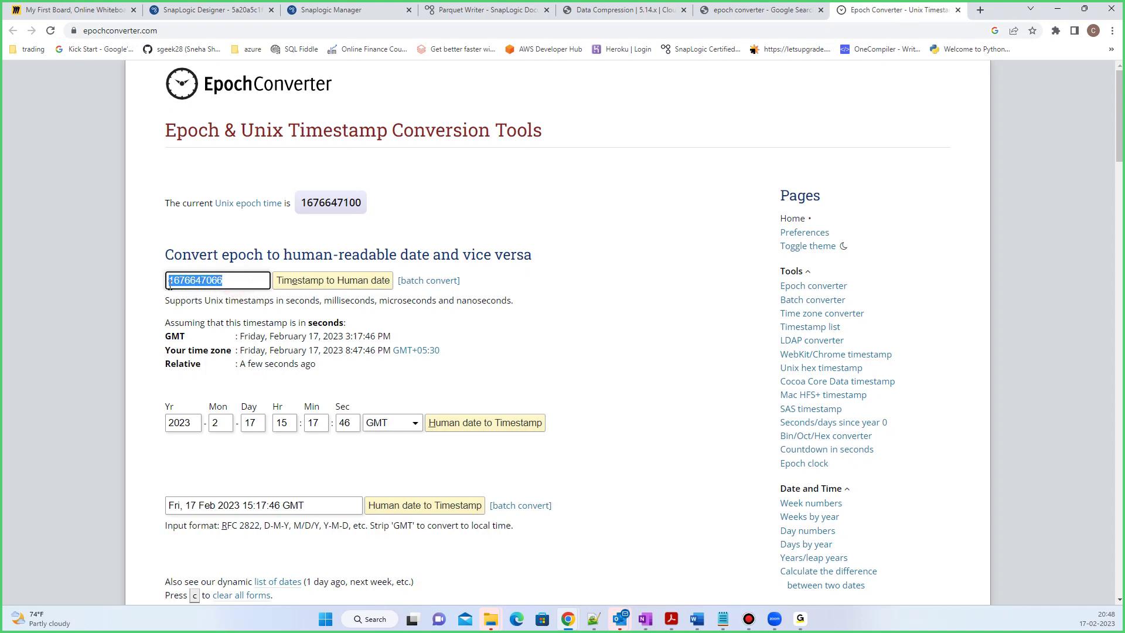
pyautogui.moveTo(242, 283); pyautogui.dragTo(175, 281)
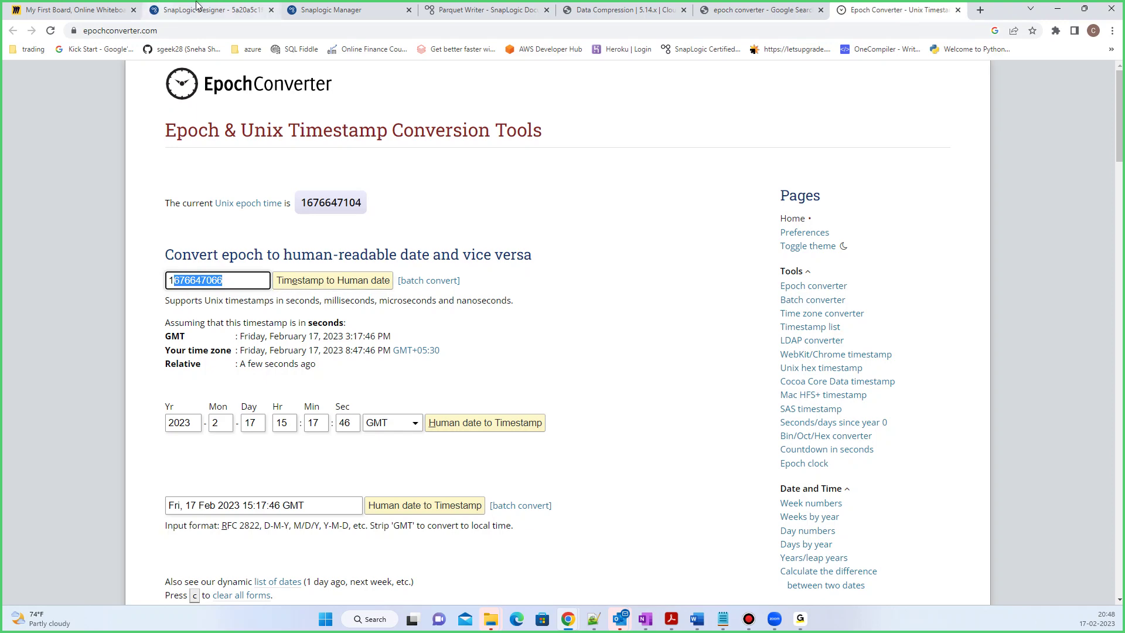
# Return to the pipeline's Mapper and change the $current_date expression to Date.now().toString().epoch()
pyautogui.click(216, 11)
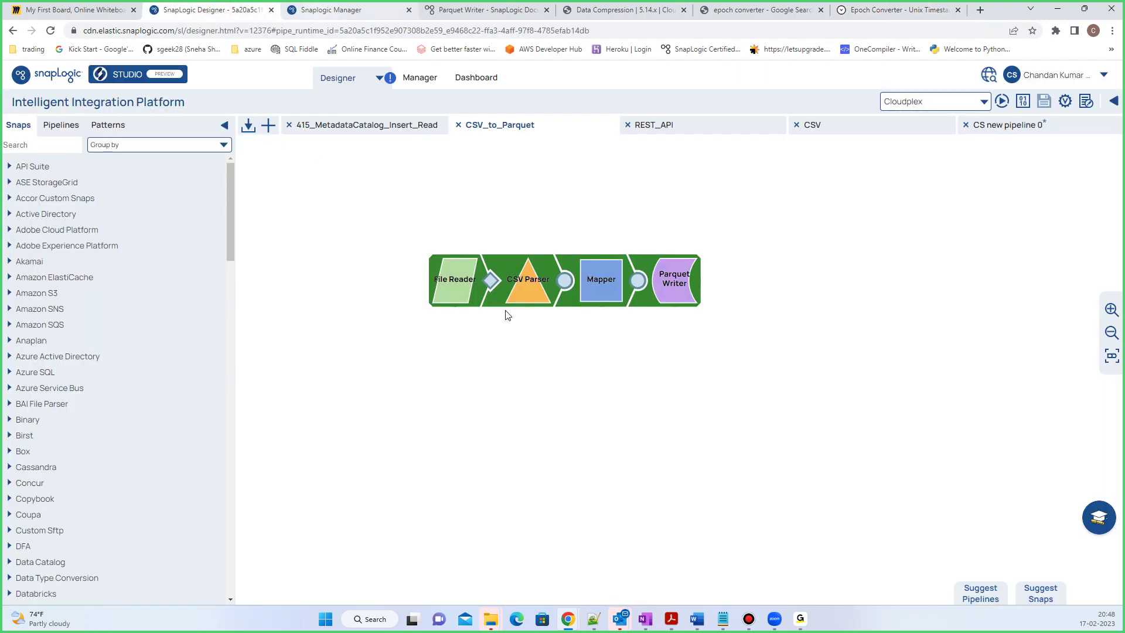
pyautogui.click(601, 280)
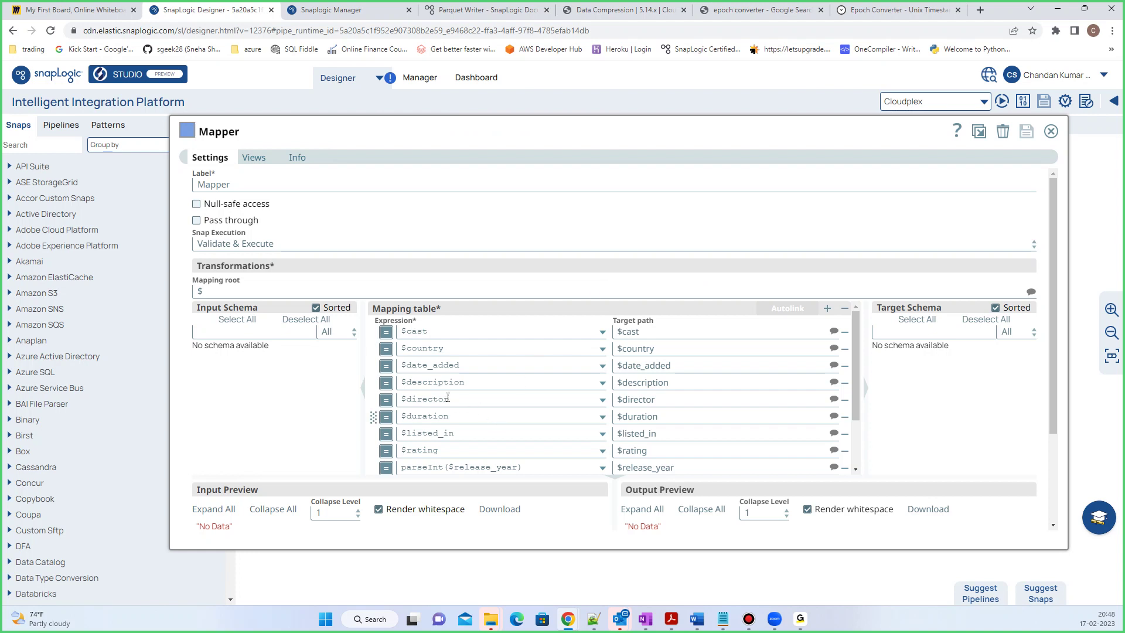
pyautogui.scroll(-3, 447, 398)
pyautogui.click(525, 463)
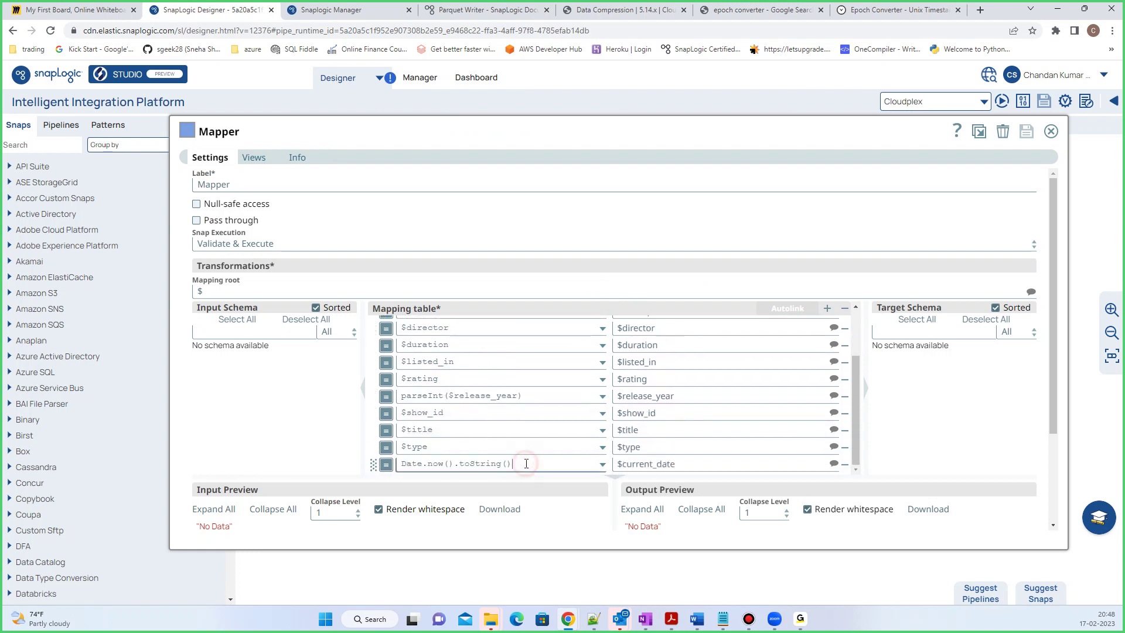
pyautogui.write('.')
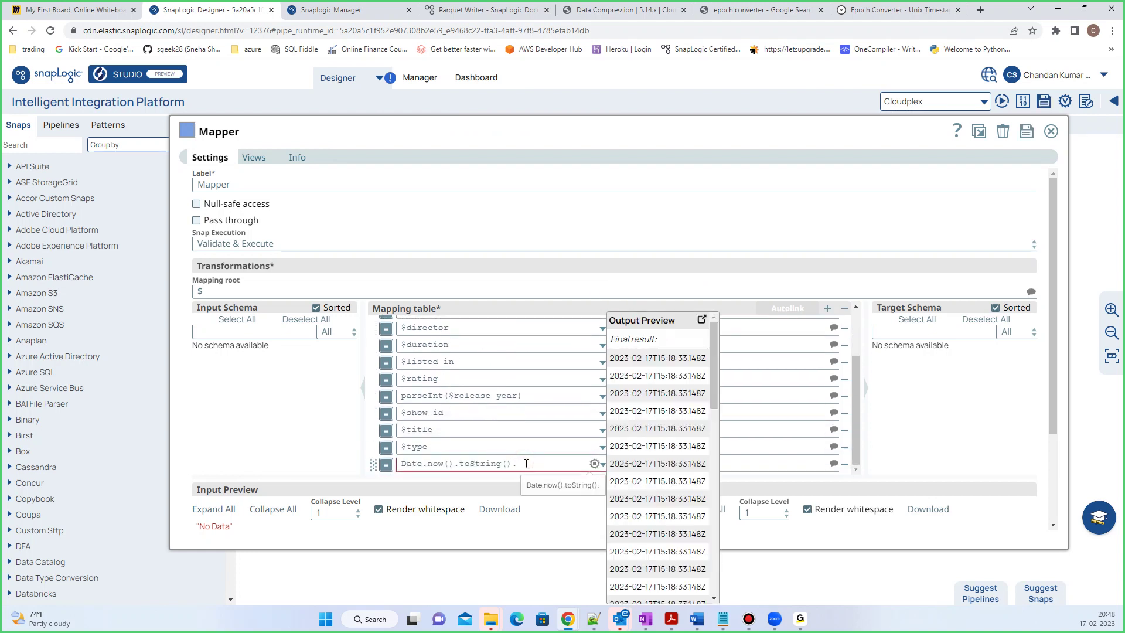
pyautogui.write('epoch')
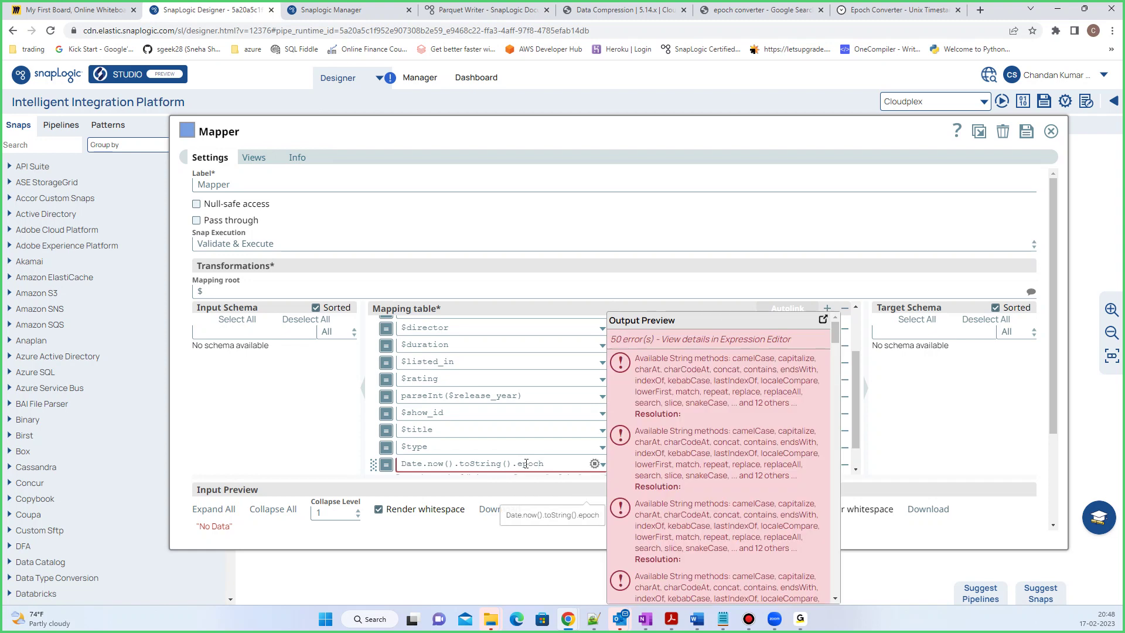
pyautogui.write('()')
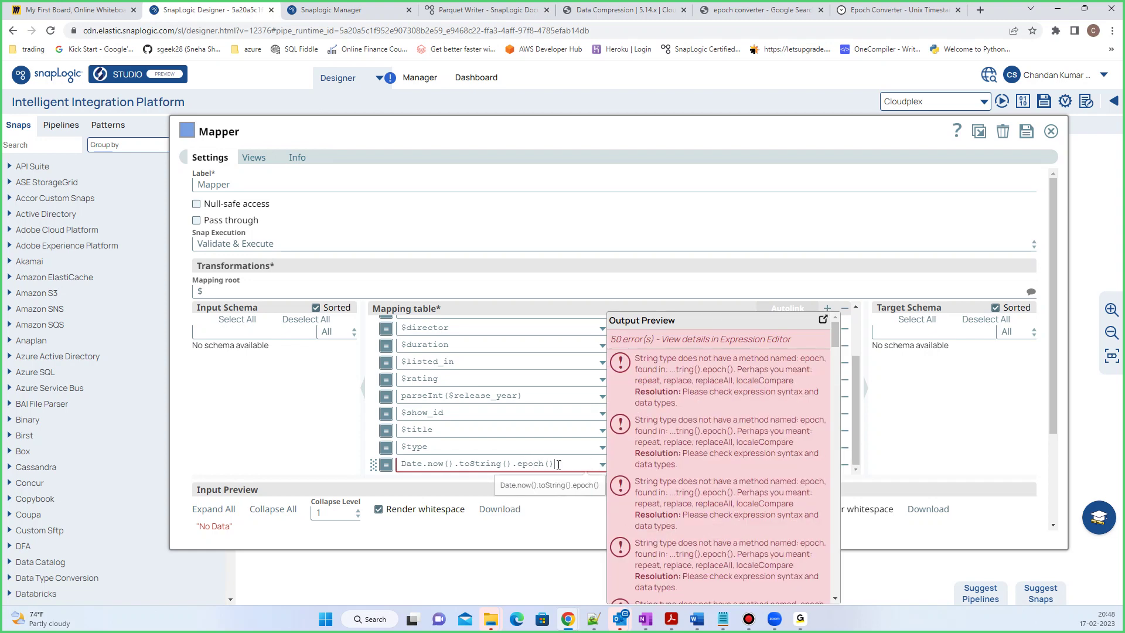
# Look through the function list of the $current_date expression for an epoch conversion, checking the Date and String methods
pyautogui.click(602, 464)
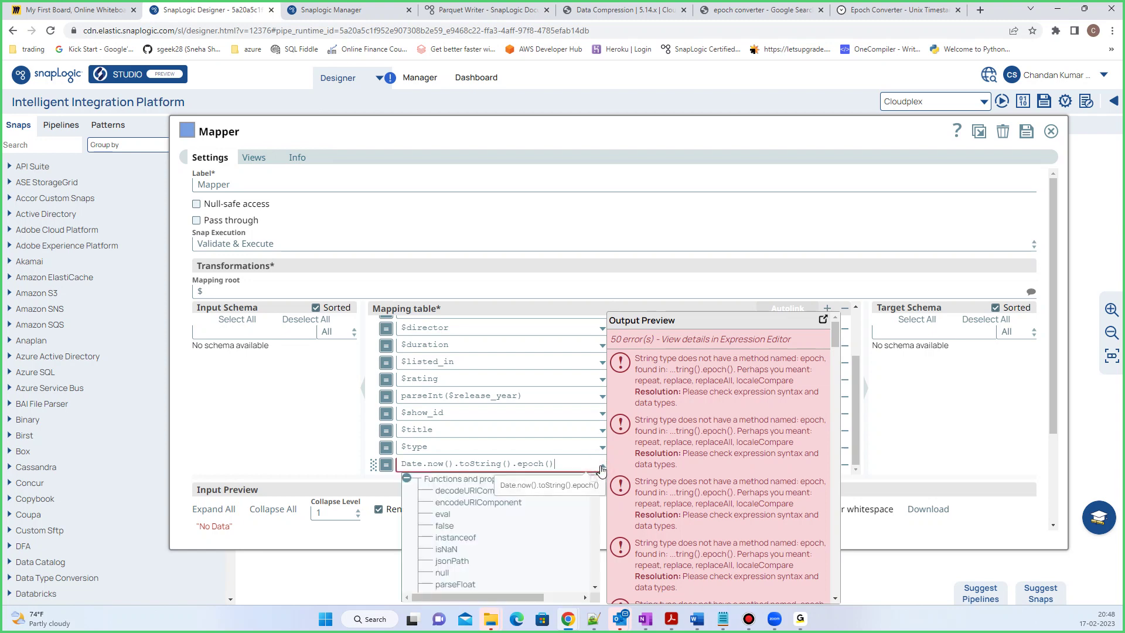
pyautogui.scroll(-2, 504, 504)
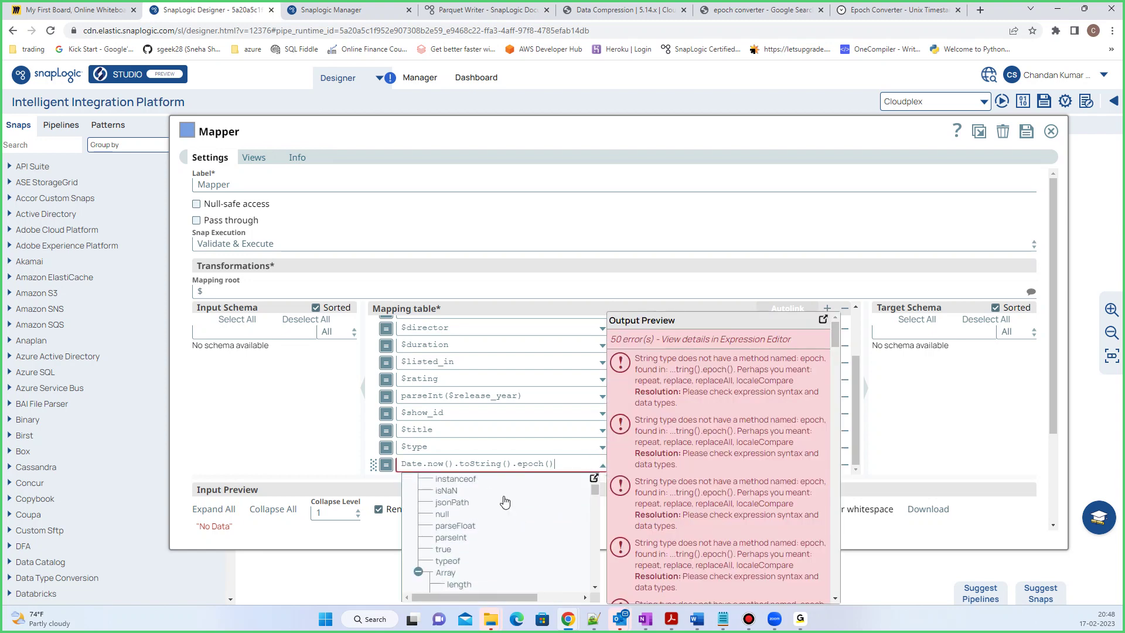
pyautogui.scroll(-2, 499, 505)
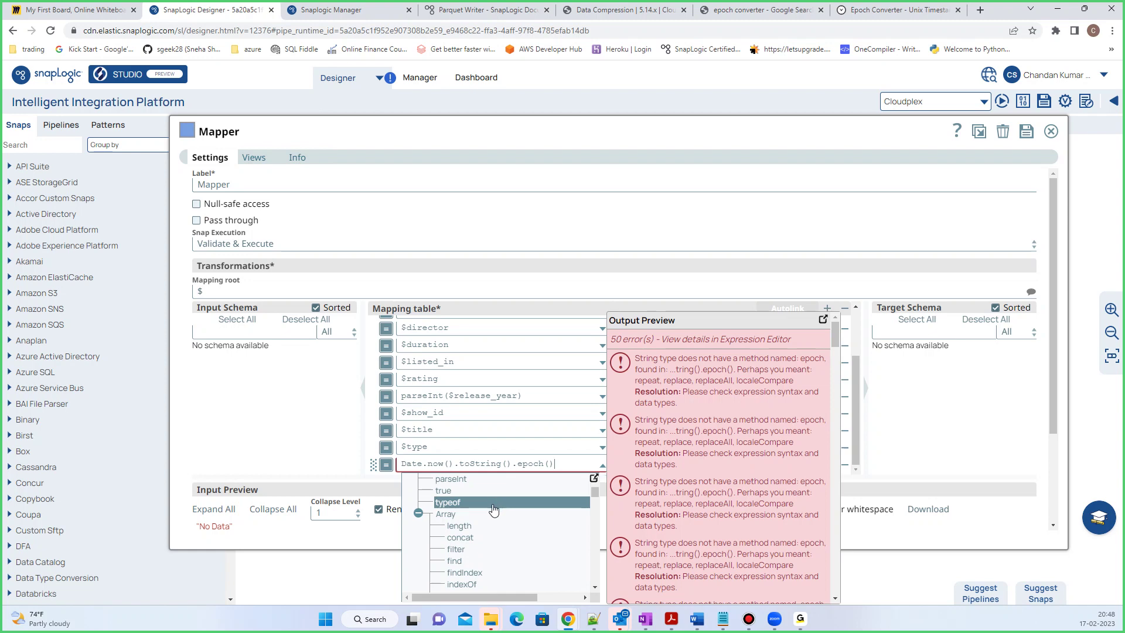
pyautogui.scroll(-2, 493, 510)
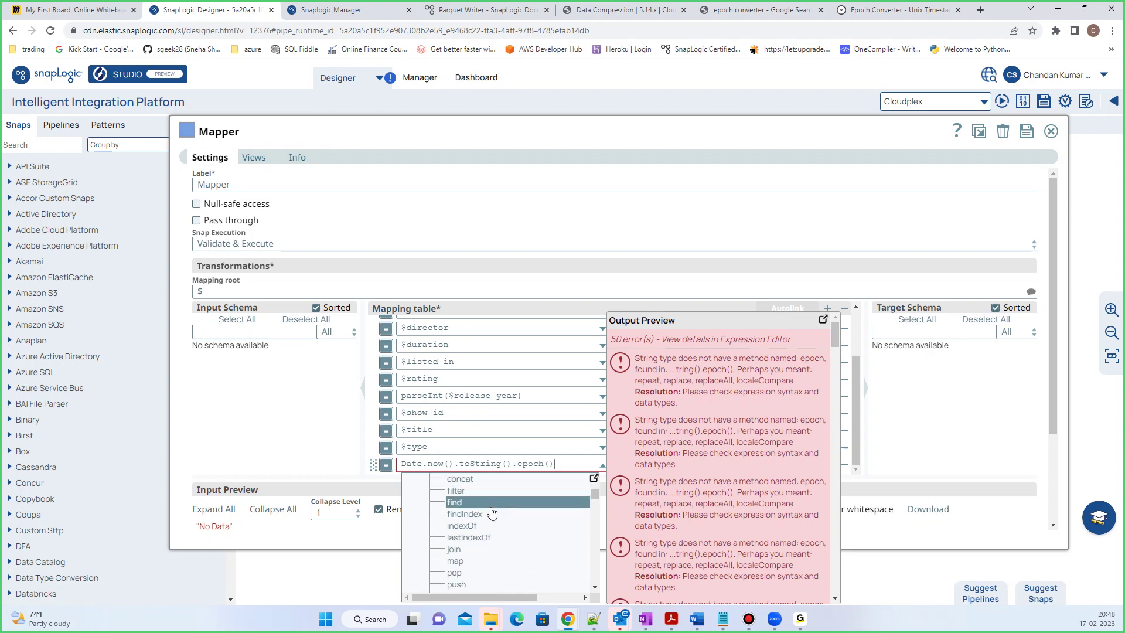
pyautogui.scroll(-2, 491, 513)
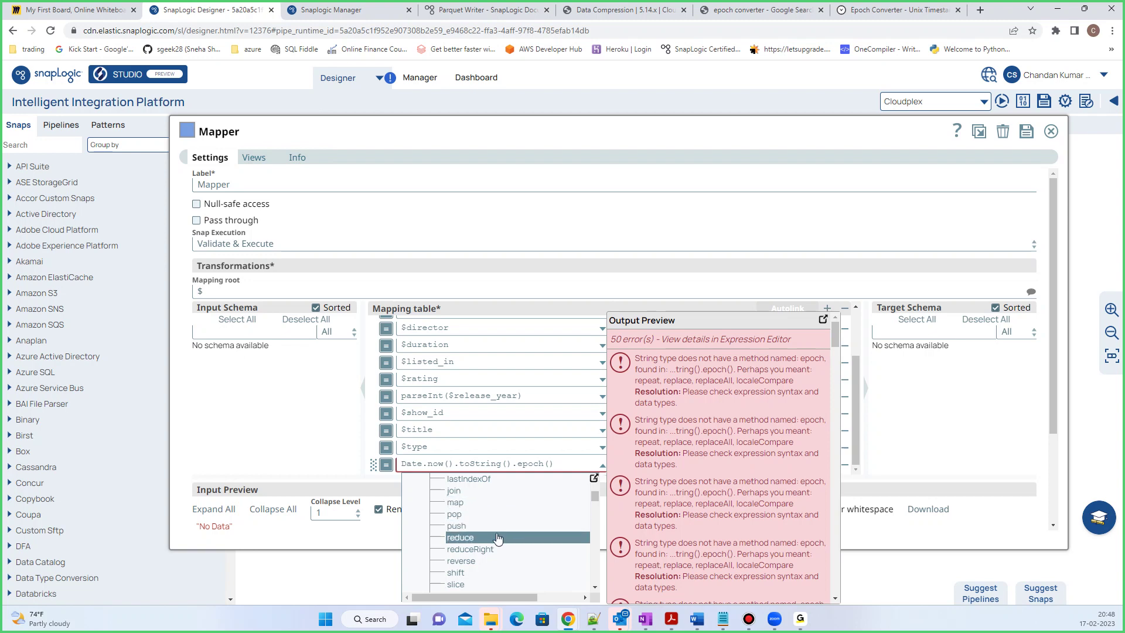
pyautogui.scroll(-2, 497, 522)
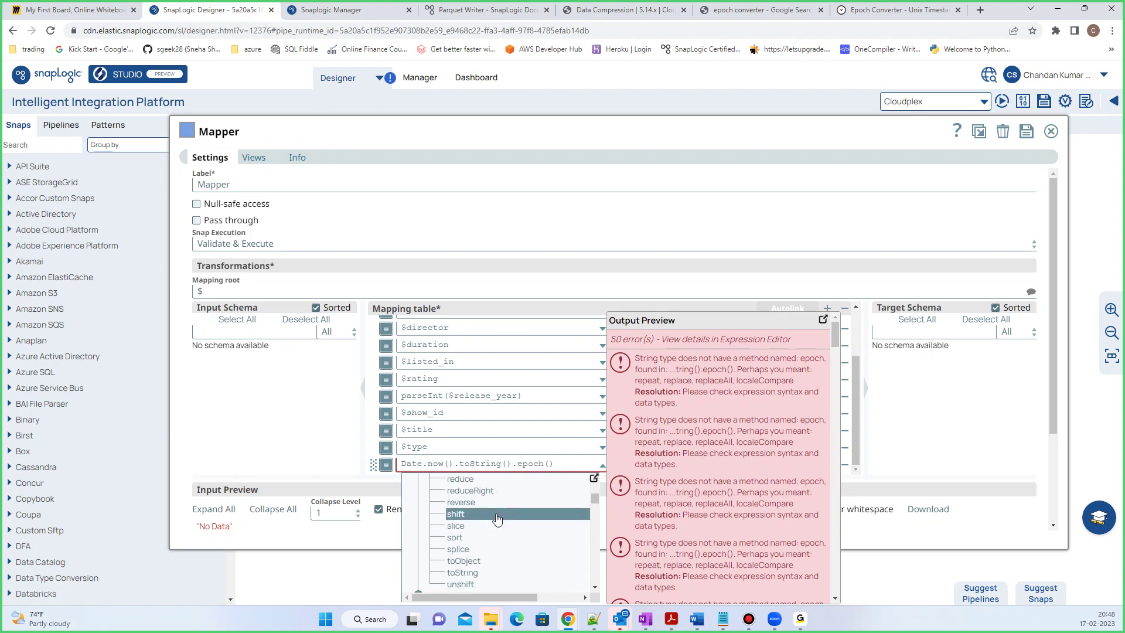
pyautogui.scroll(-2, 495, 524)
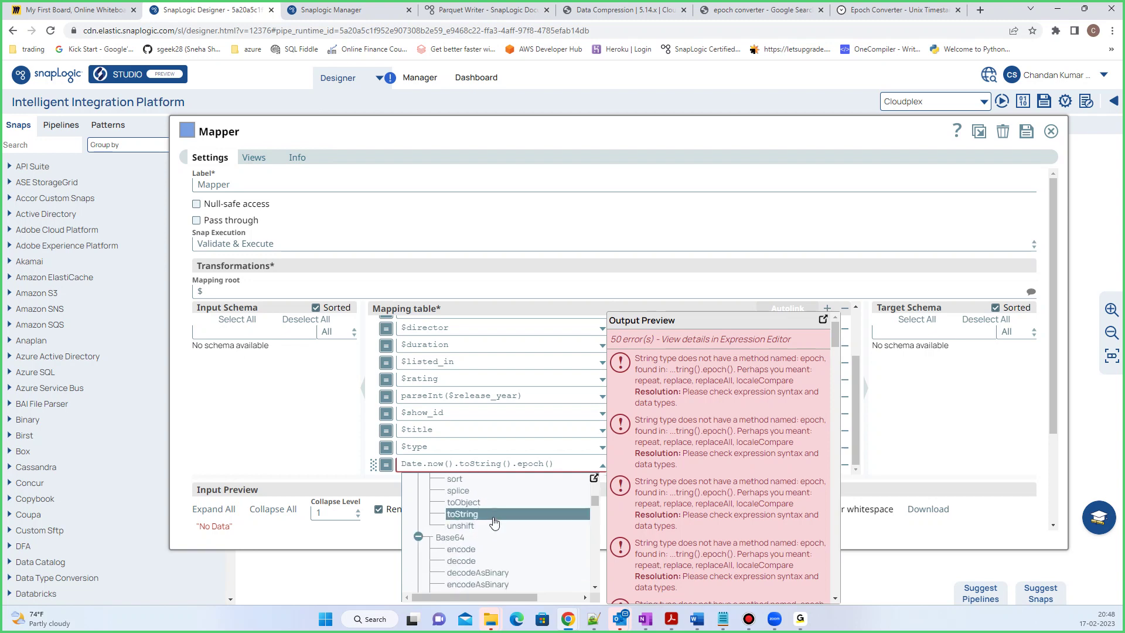
pyautogui.scroll(-2, 493, 524)
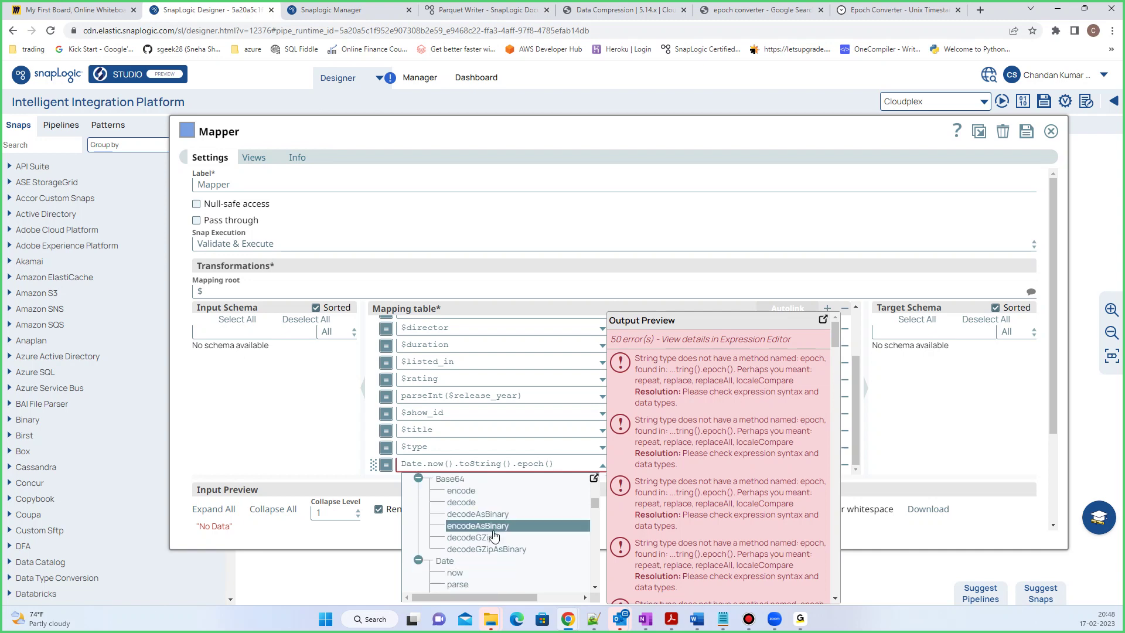
pyautogui.scroll(-2, 498, 533)
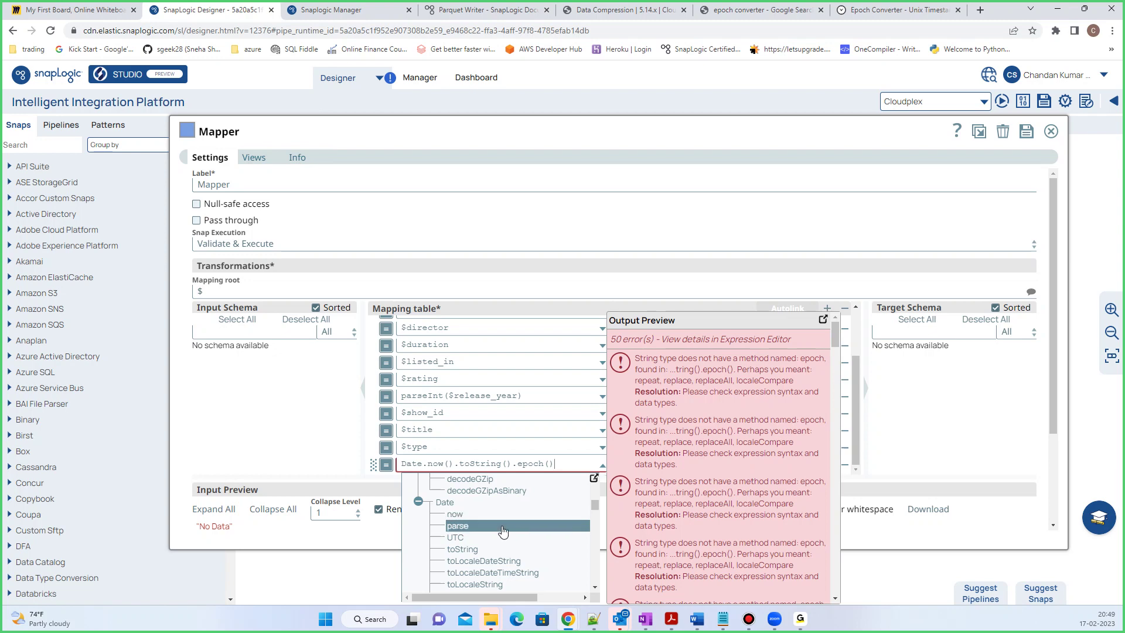
pyautogui.scroll(-2, 502, 531)
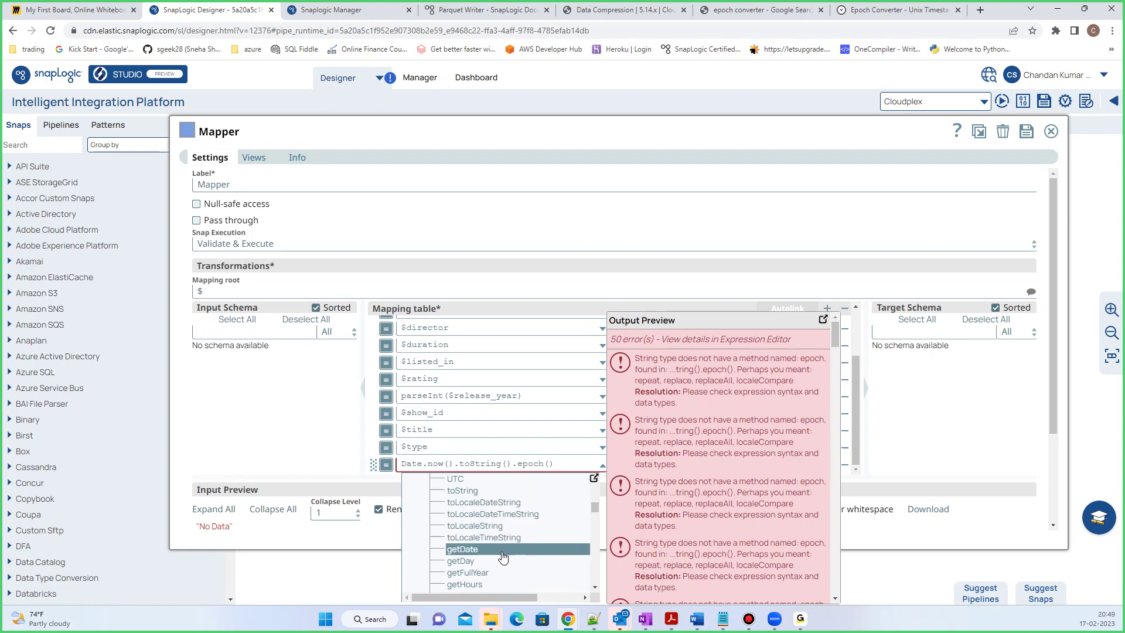
pyautogui.scroll(-2, 502, 556)
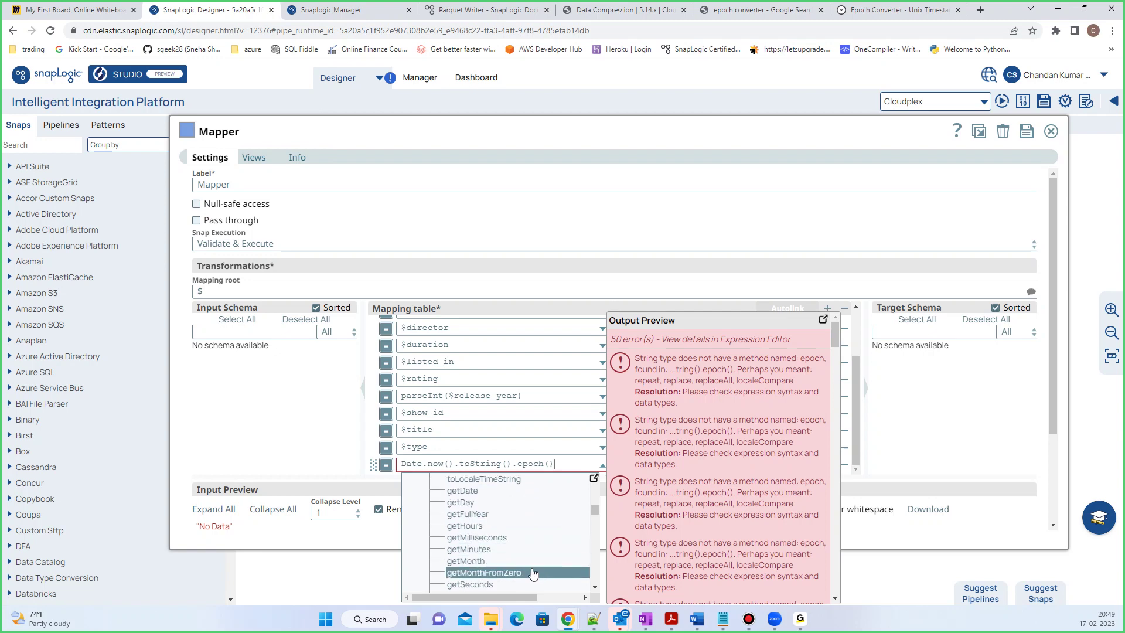
pyautogui.scroll(-2, 524, 556)
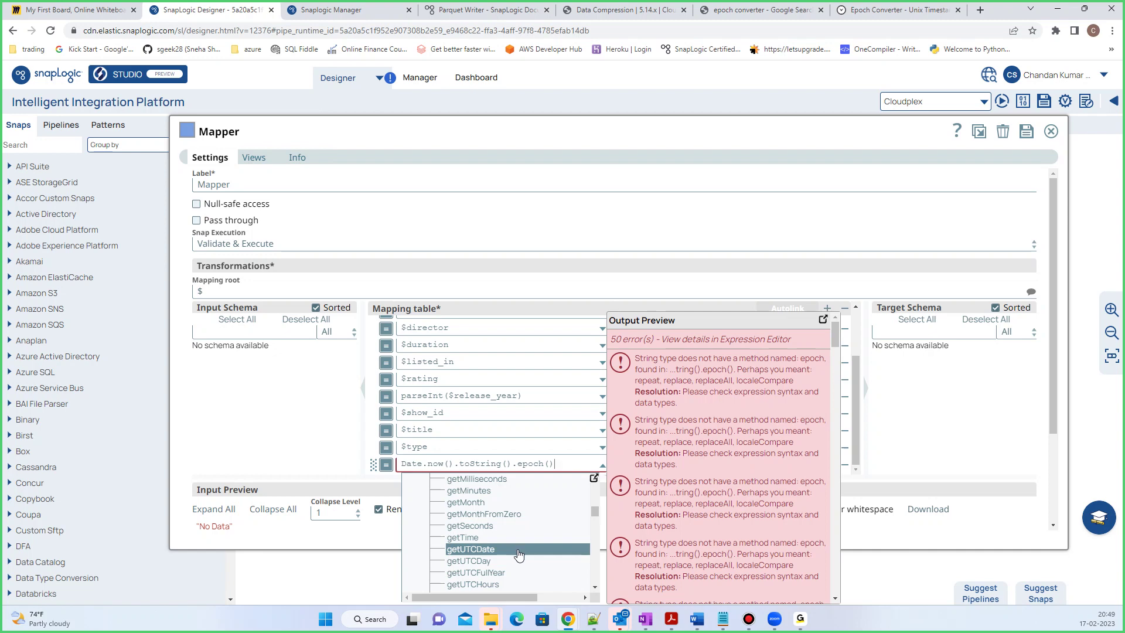
pyautogui.scroll(-2, 521, 552)
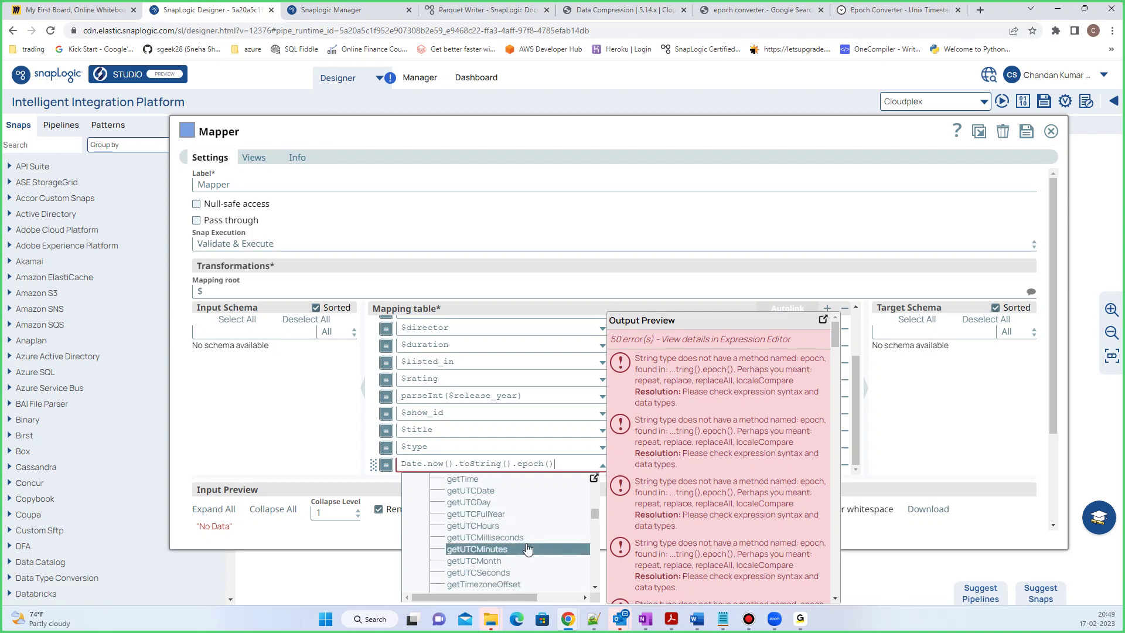
pyautogui.scroll(-2, 525, 550)
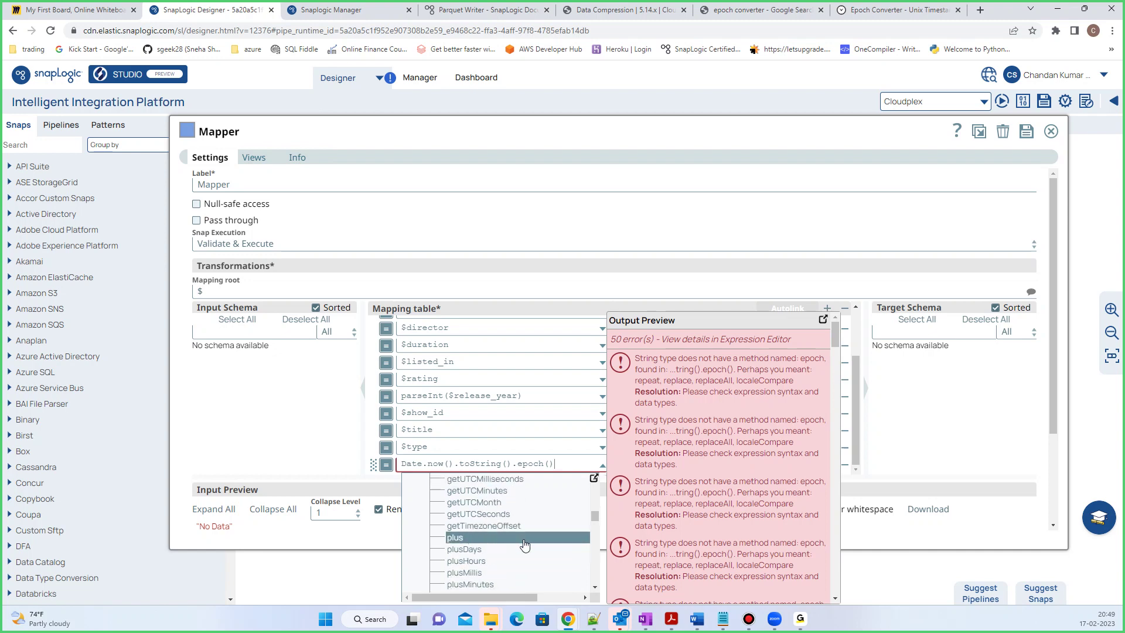
pyautogui.scroll(-2, 521, 553)
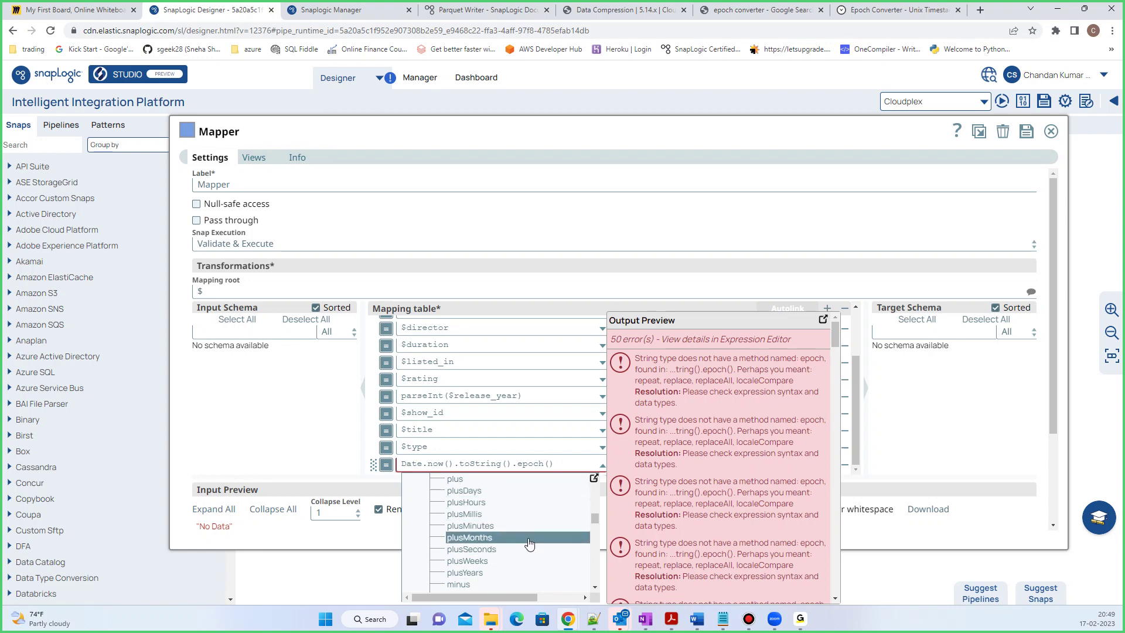
pyautogui.scroll(-2, 525, 562)
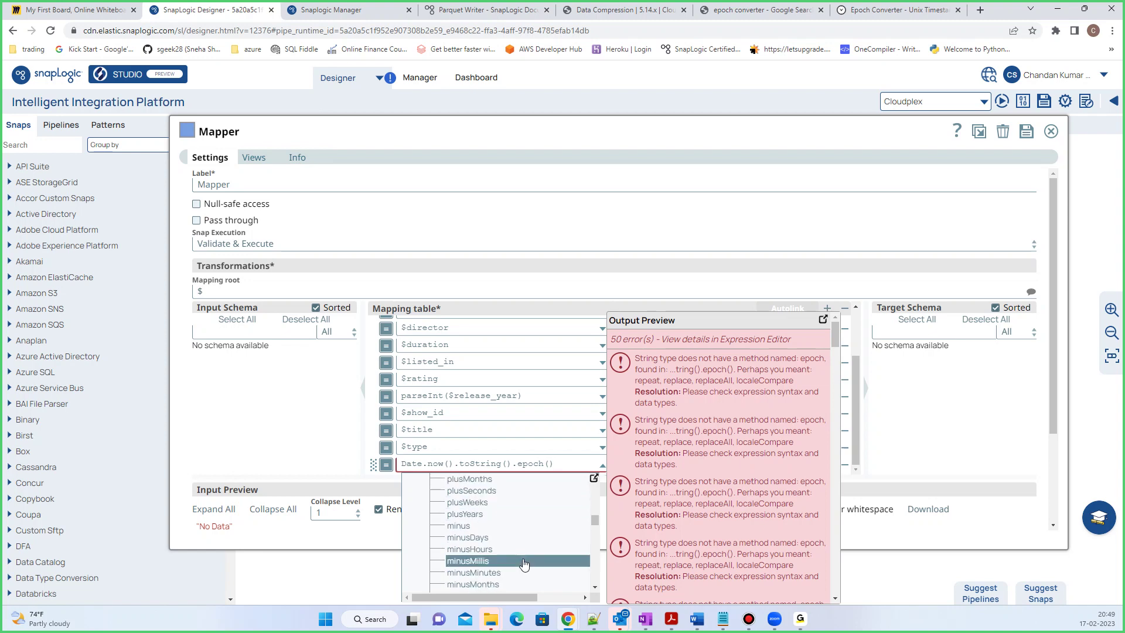
pyautogui.scroll(-4, 523, 563)
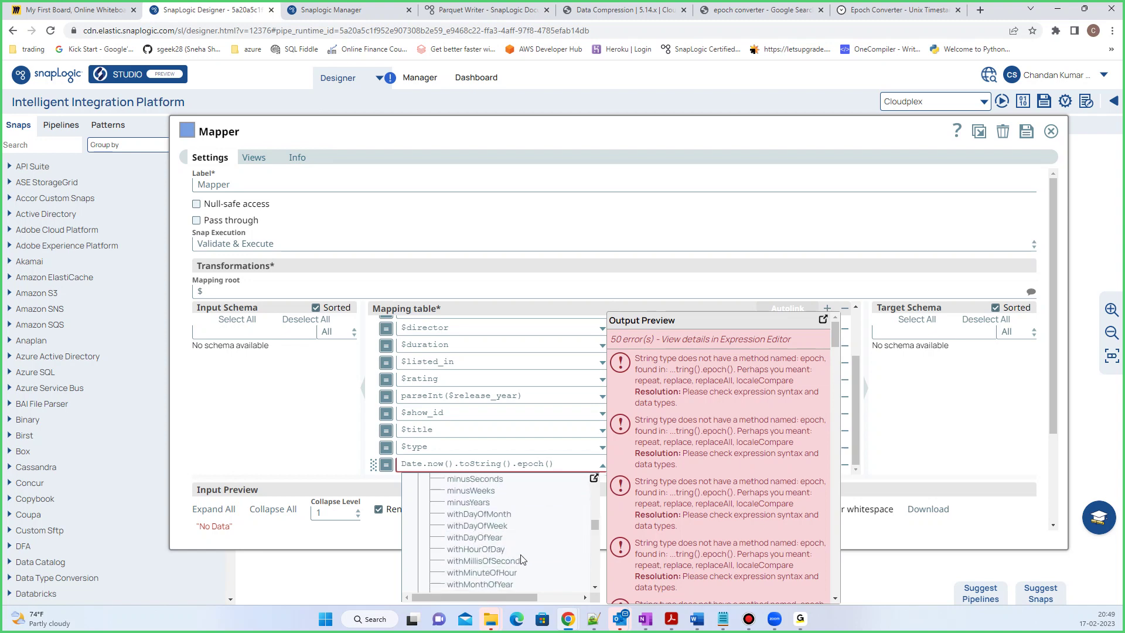
pyautogui.scroll(-2, 524, 554)
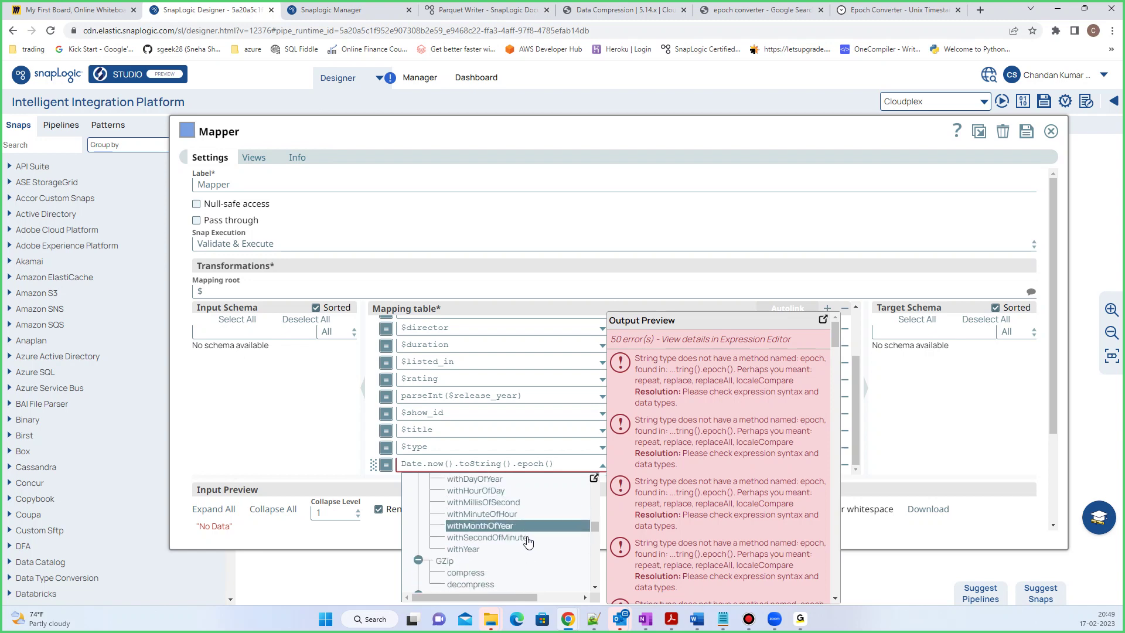
pyautogui.scroll(-5, 526, 545)
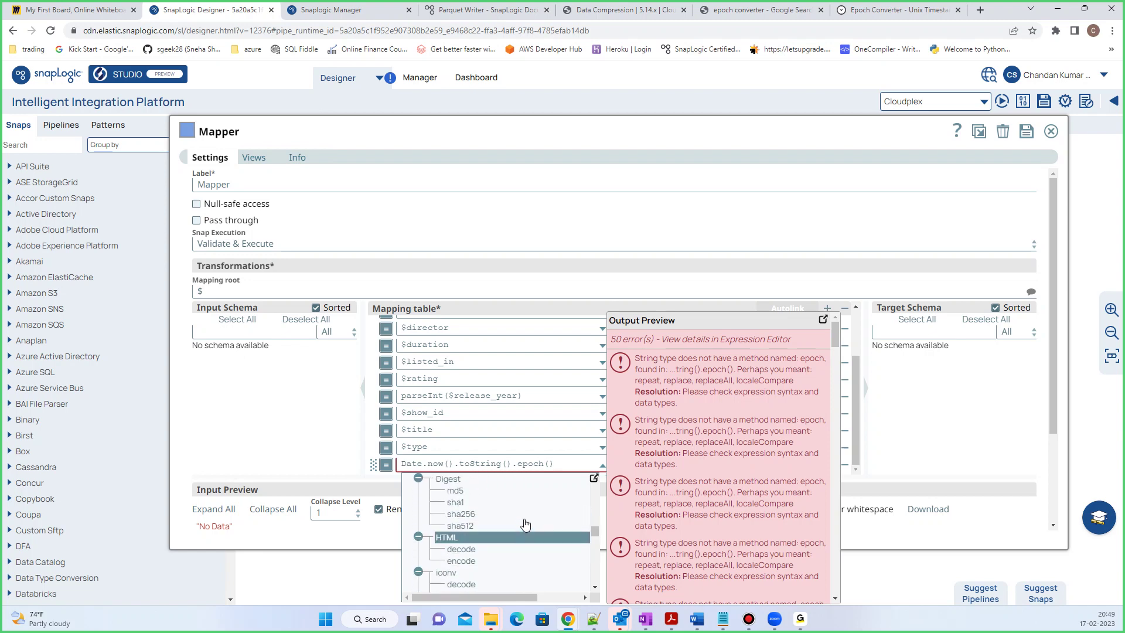
pyautogui.scroll(-4, 523, 526)
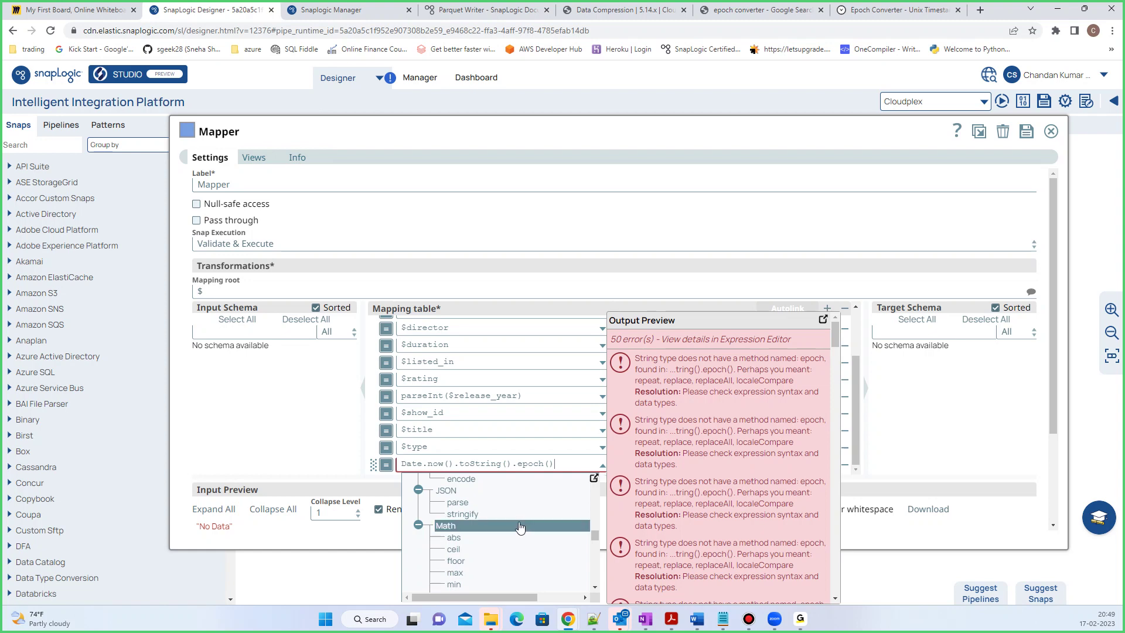
pyautogui.scroll(-2, 520, 527)
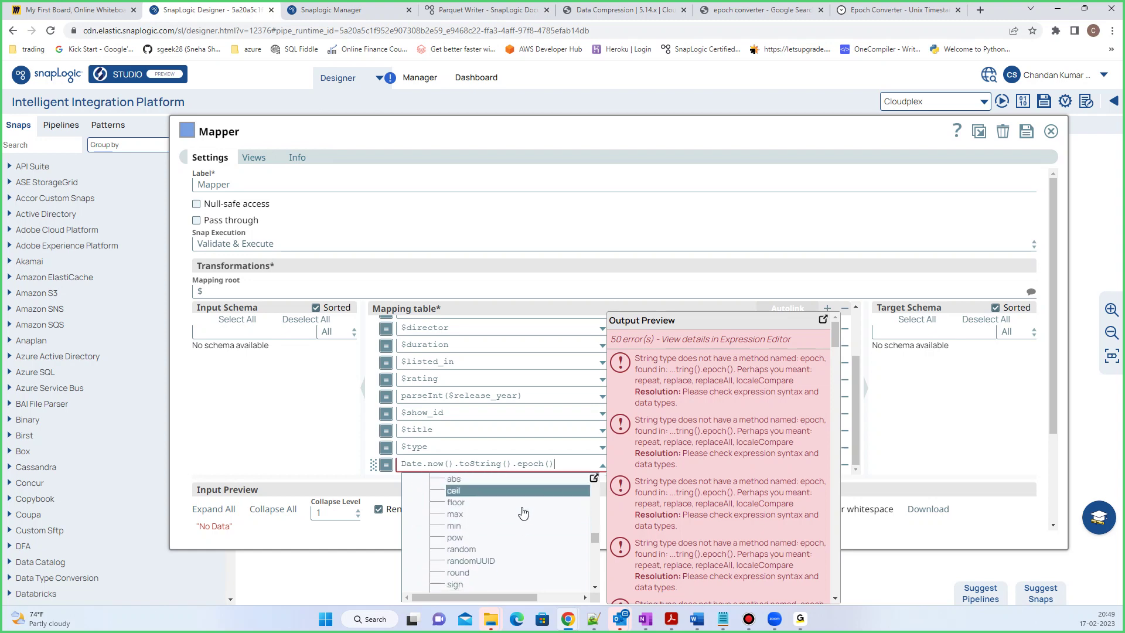
pyautogui.scroll(-5, 523, 513)
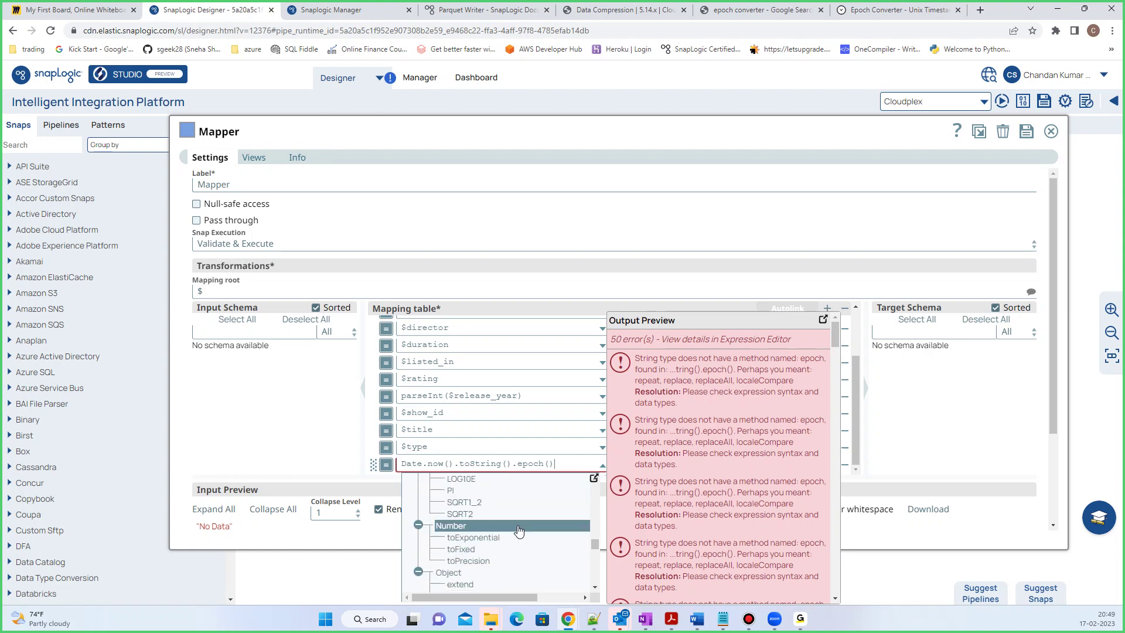
pyautogui.scroll(-2, 518, 530)
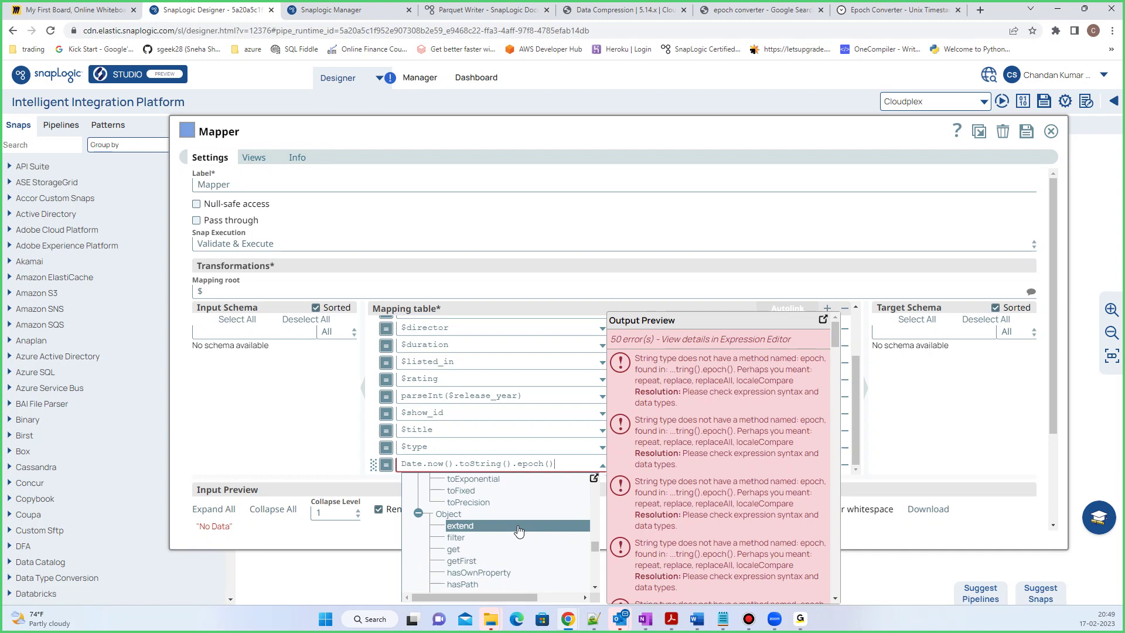
pyautogui.scroll(-2, 519, 530)
pyautogui.scroll(2, 518, 530)
pyautogui.scroll(-2, 518, 530)
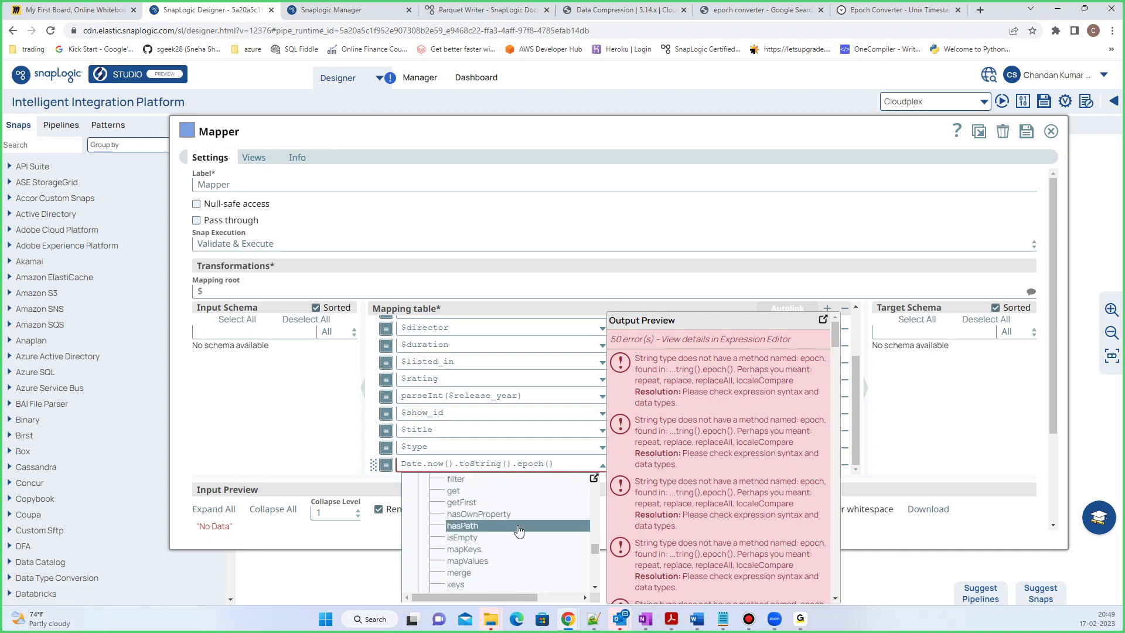
pyautogui.scroll(-4, 519, 530)
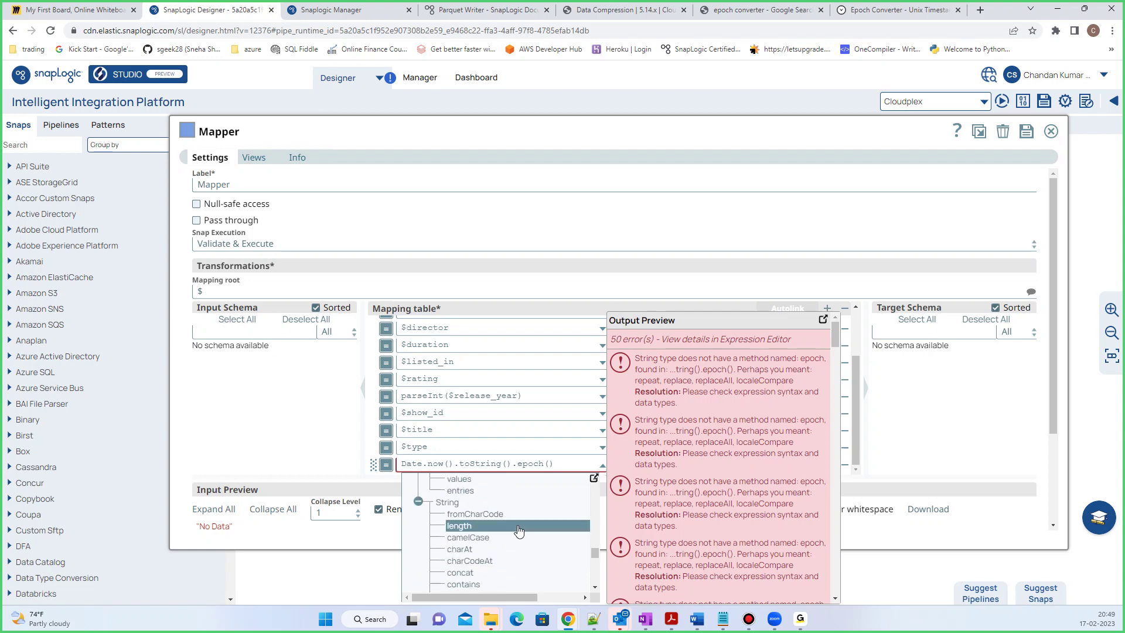
pyautogui.scroll(-2, 519, 530)
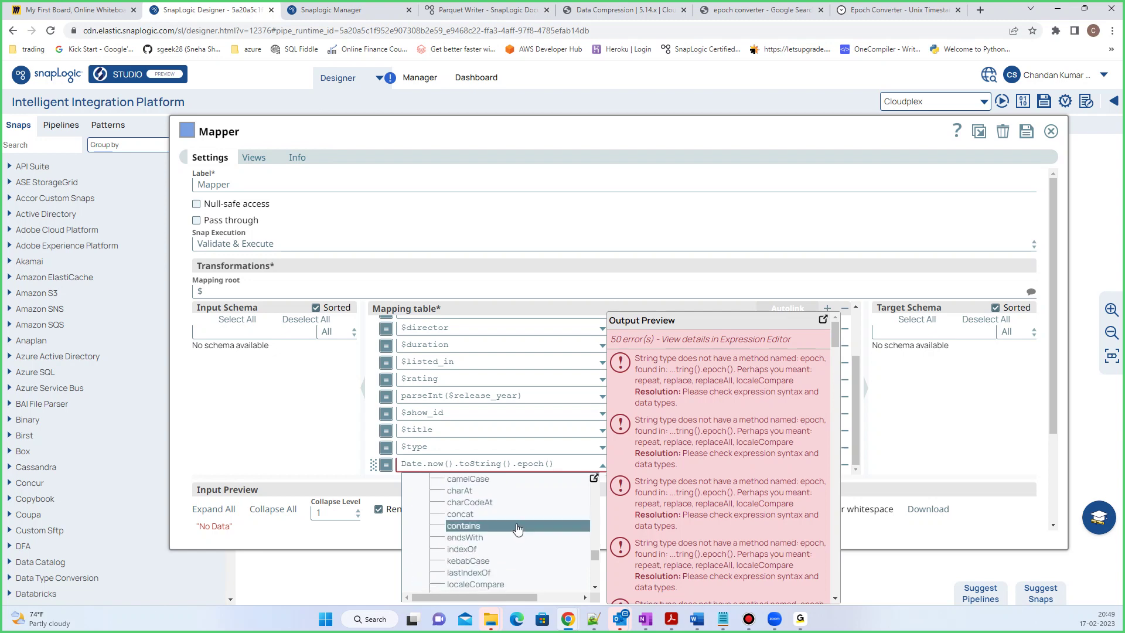
pyautogui.scroll(-5, 516, 522)
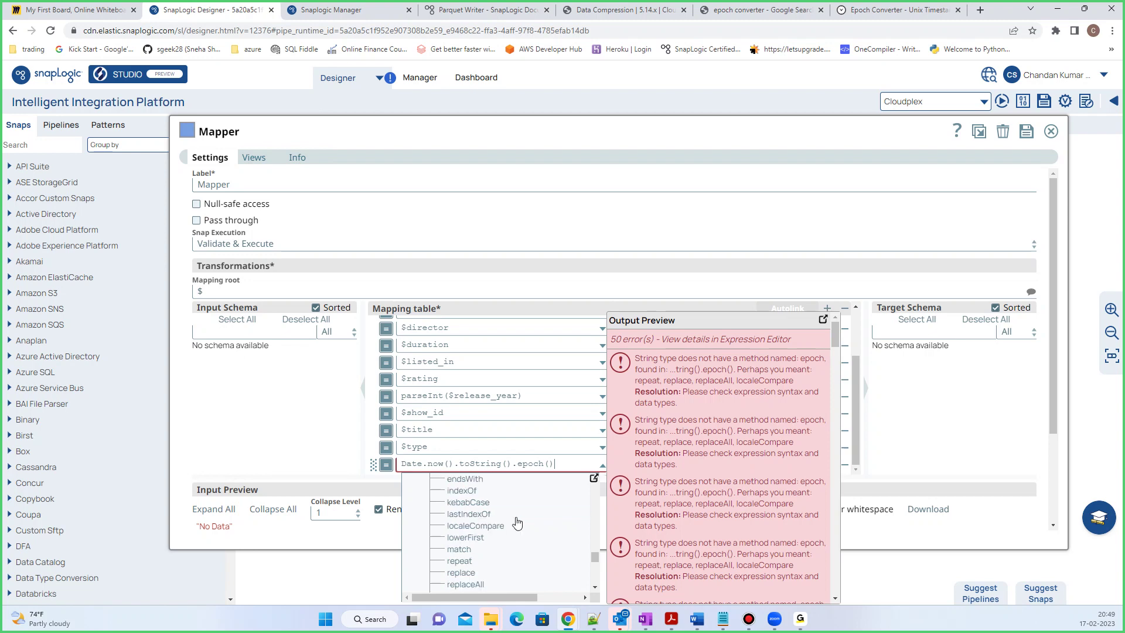
pyautogui.scroll(-5, 516, 522)
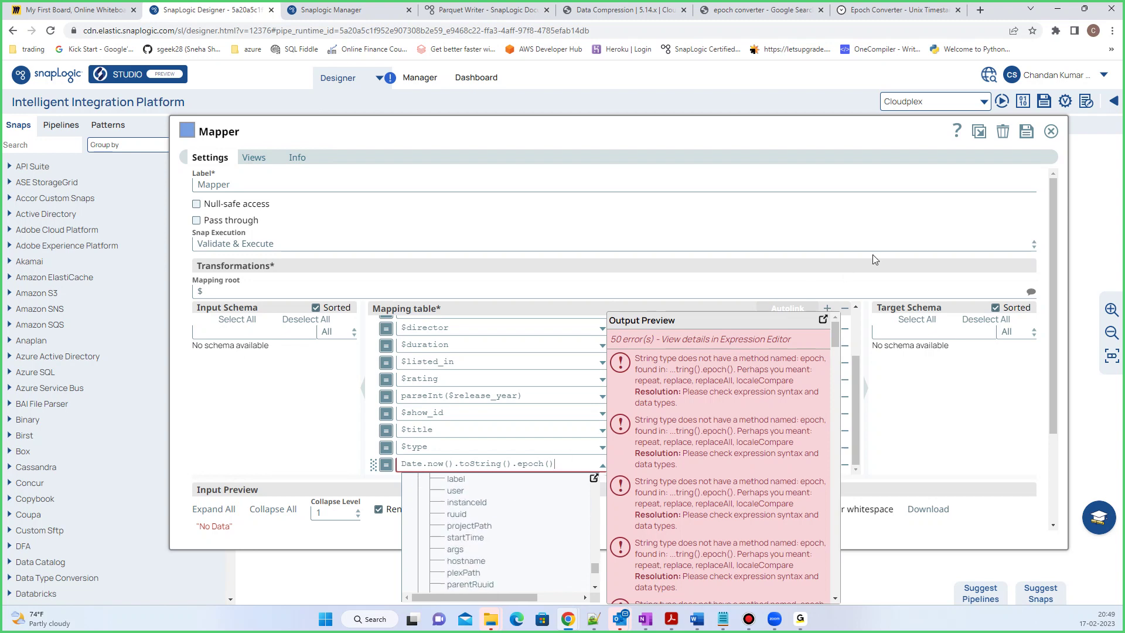
pyautogui.click(661, 244)
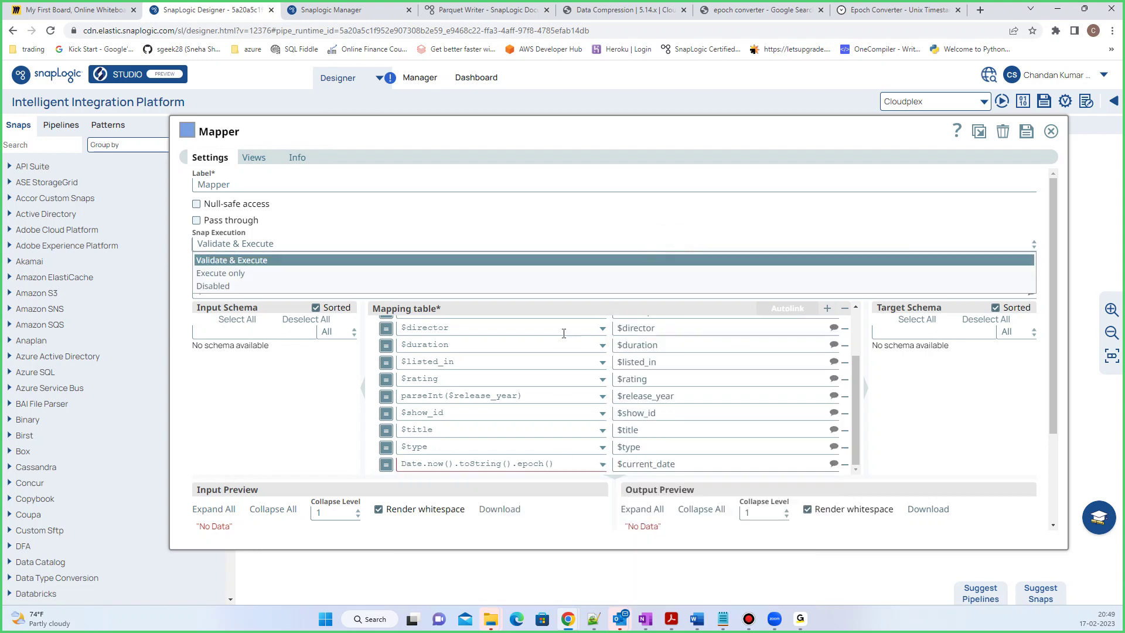
# Remove .epoch() from the end of the Mapper's $current_date expression
pyautogui.click(538, 461)
pyautogui.moveTo(538, 462); pyautogui.dragTo(510, 462)
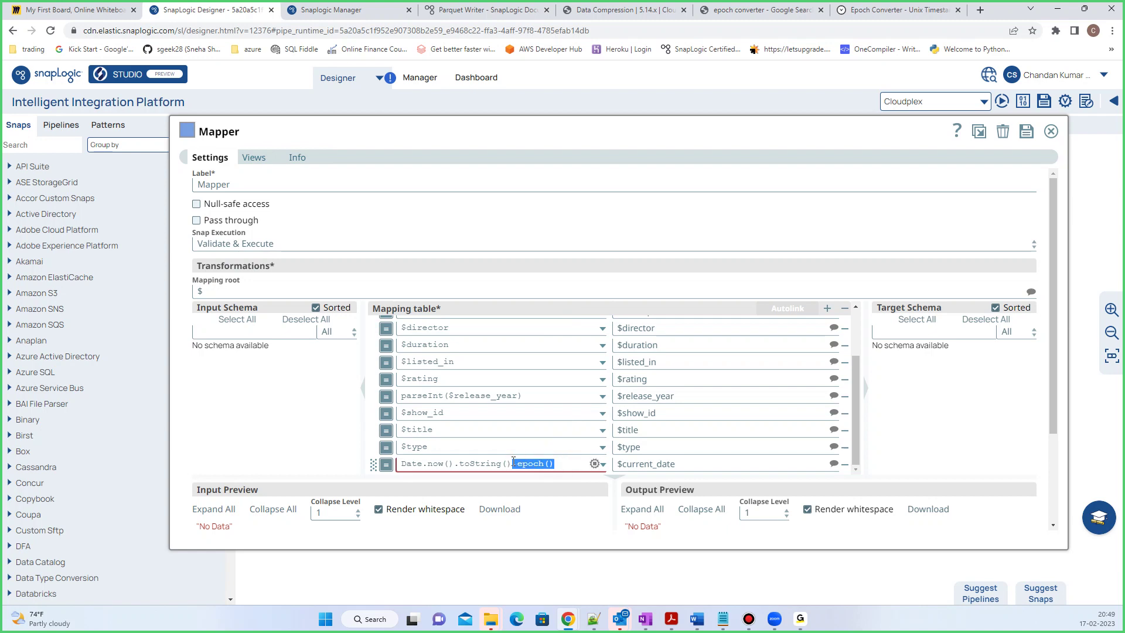
pyautogui.press('BackSpace')
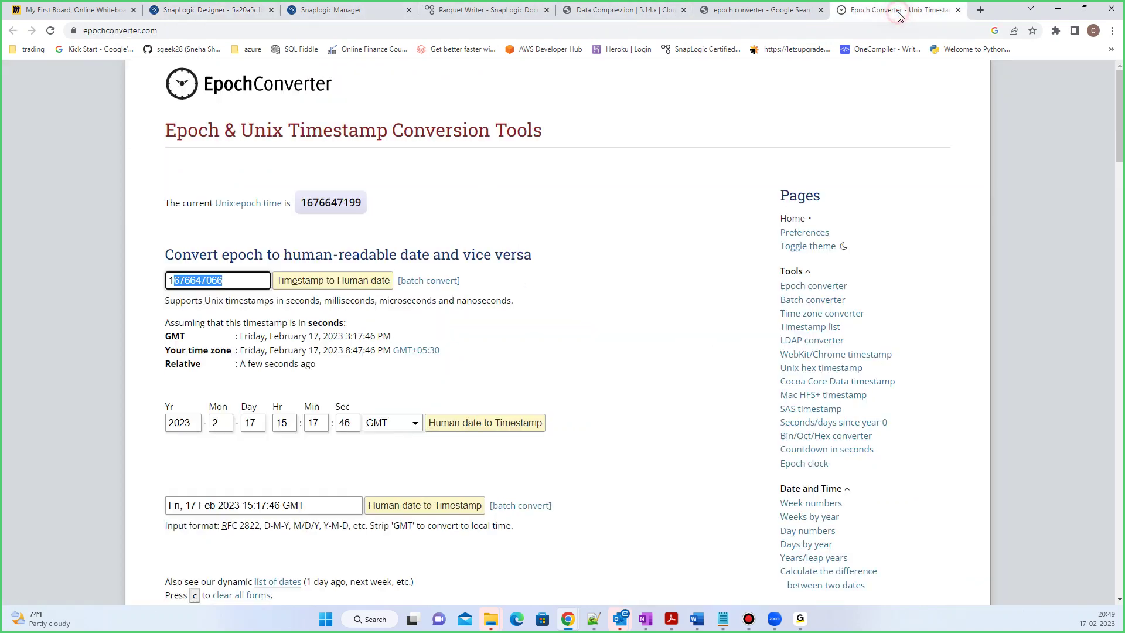
# Switch to the Epoch Converter page and compare the timestamp entered for conversion with the year-to-seconds fields of the human-readable date
pyautogui.click(896, 10)
pyautogui.moveTo(235, 279); pyautogui.dragTo(167, 280)
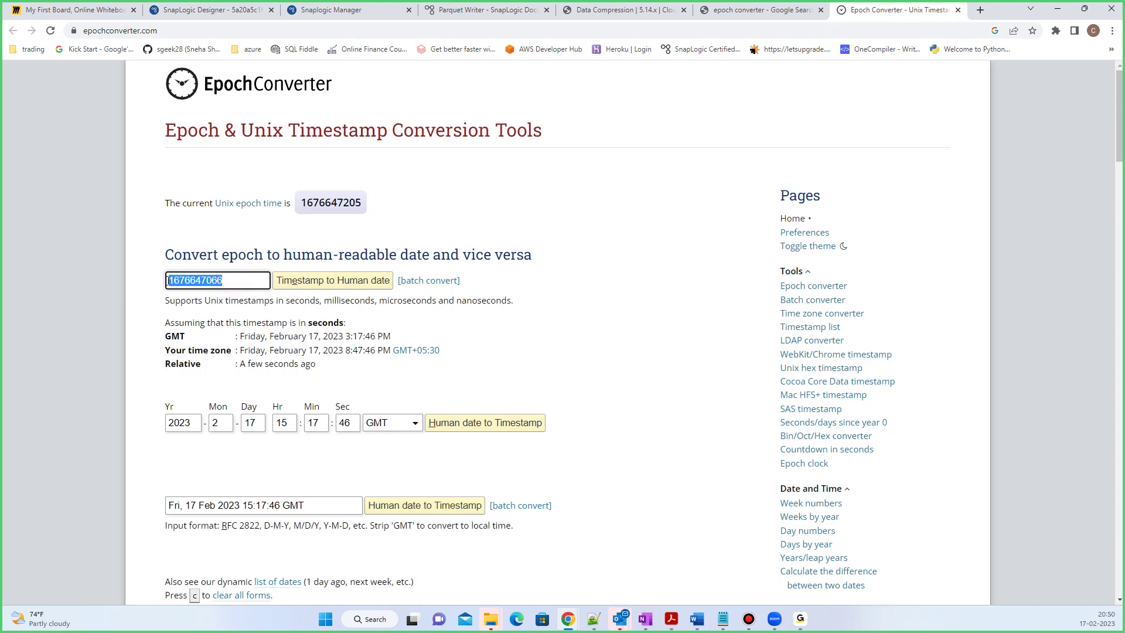
pyautogui.click(228, 280)
pyautogui.moveTo(230, 280); pyautogui.dragTo(167, 280)
pyautogui.moveTo(226, 281); pyautogui.dragTo(162, 280)
pyautogui.moveTo(163, 423); pyautogui.dragTo(390, 431)
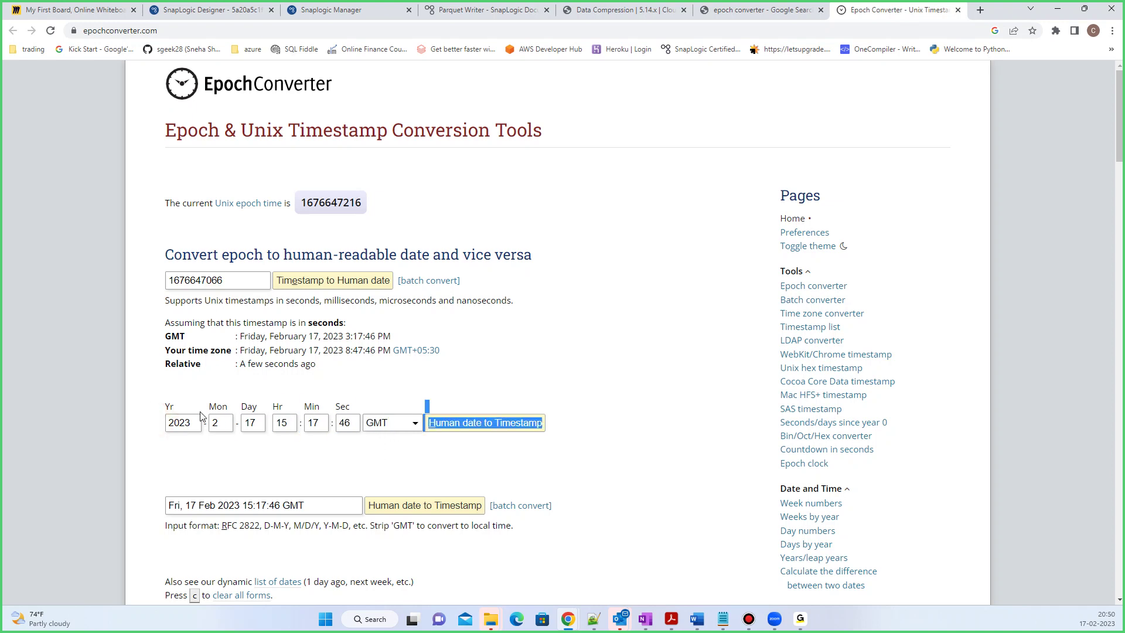
pyautogui.doubleClick(173, 422)
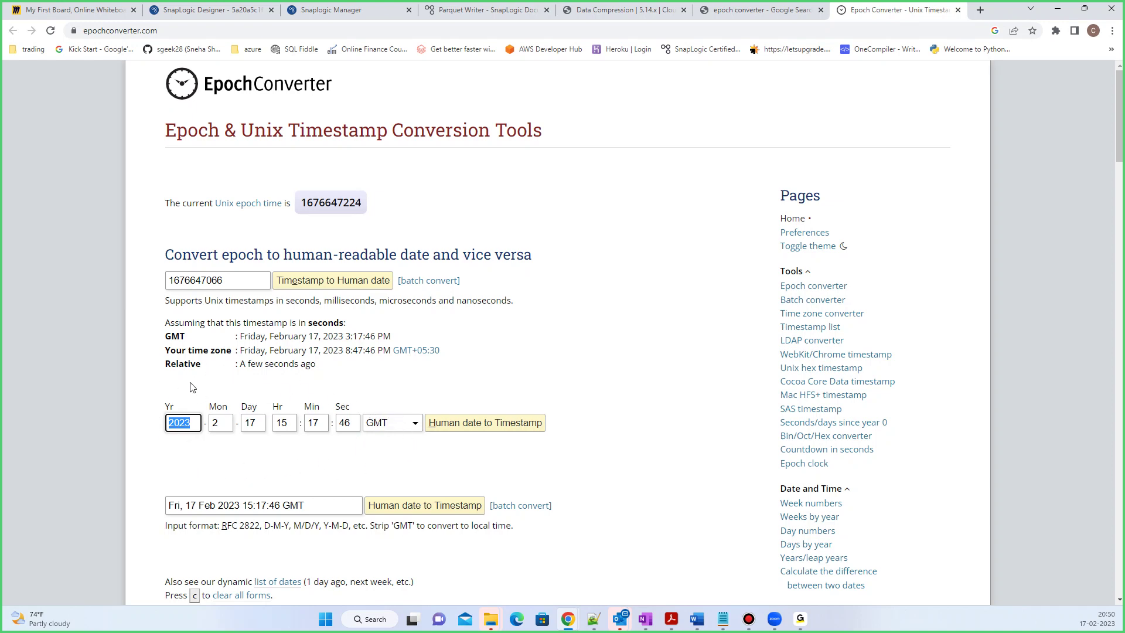
pyautogui.moveTo(152, 457); pyautogui.dragTo(390, 417)
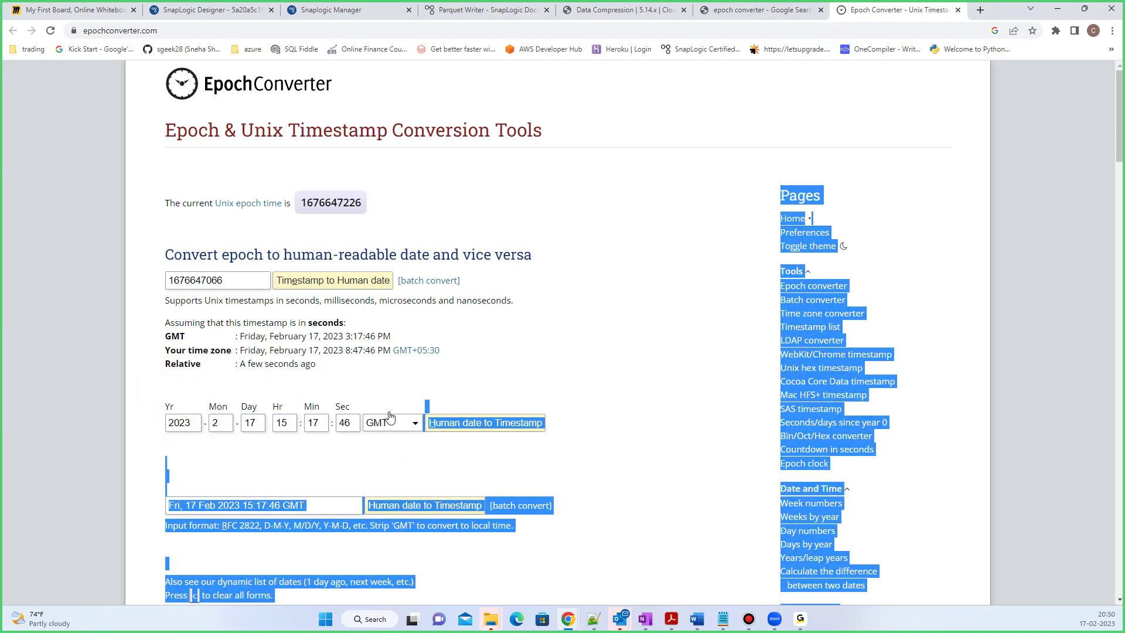
# Return to the pipeline's Mapper, save it with the $current_date expression Date.now().toString(), and preview that expression's output
pyautogui.doubleClick(234, 280)
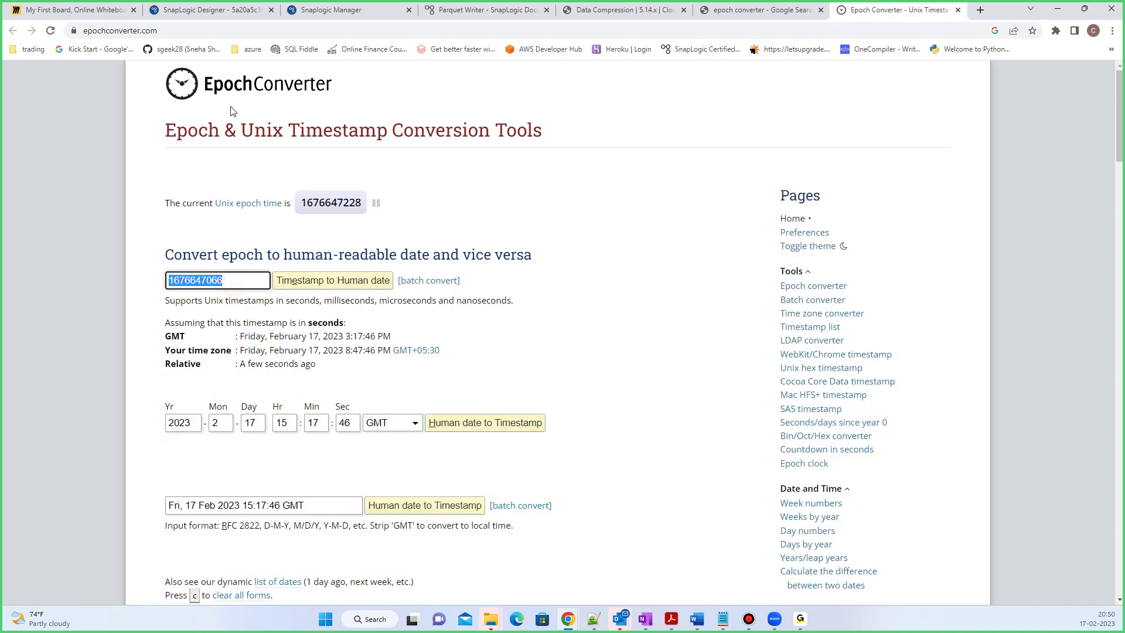
pyautogui.click(199, 11)
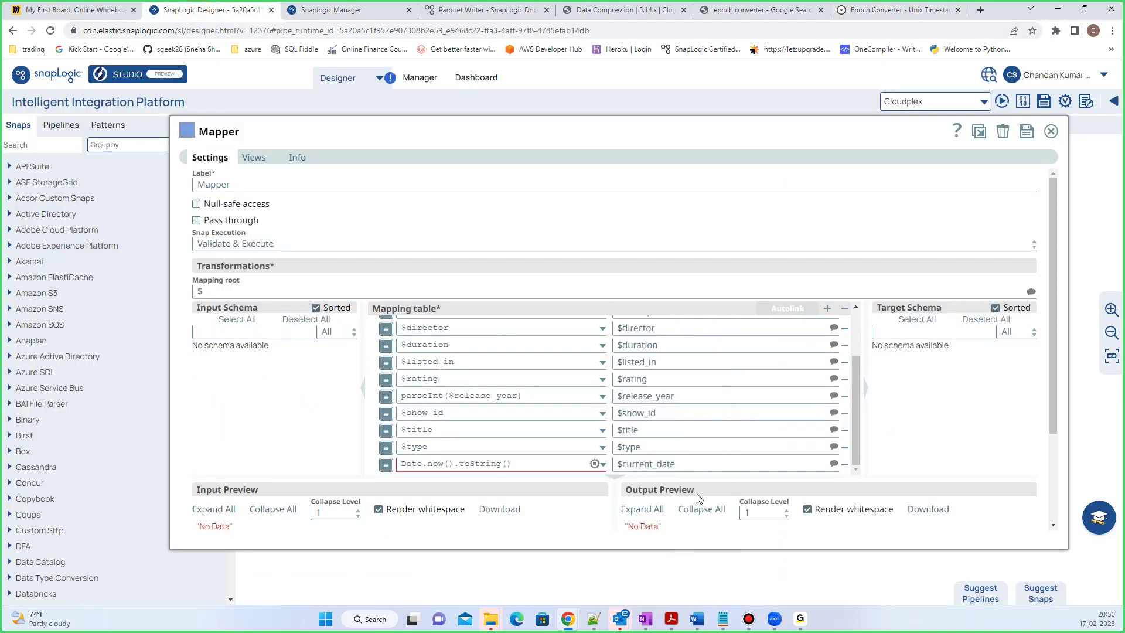
pyautogui.click(1025, 132)
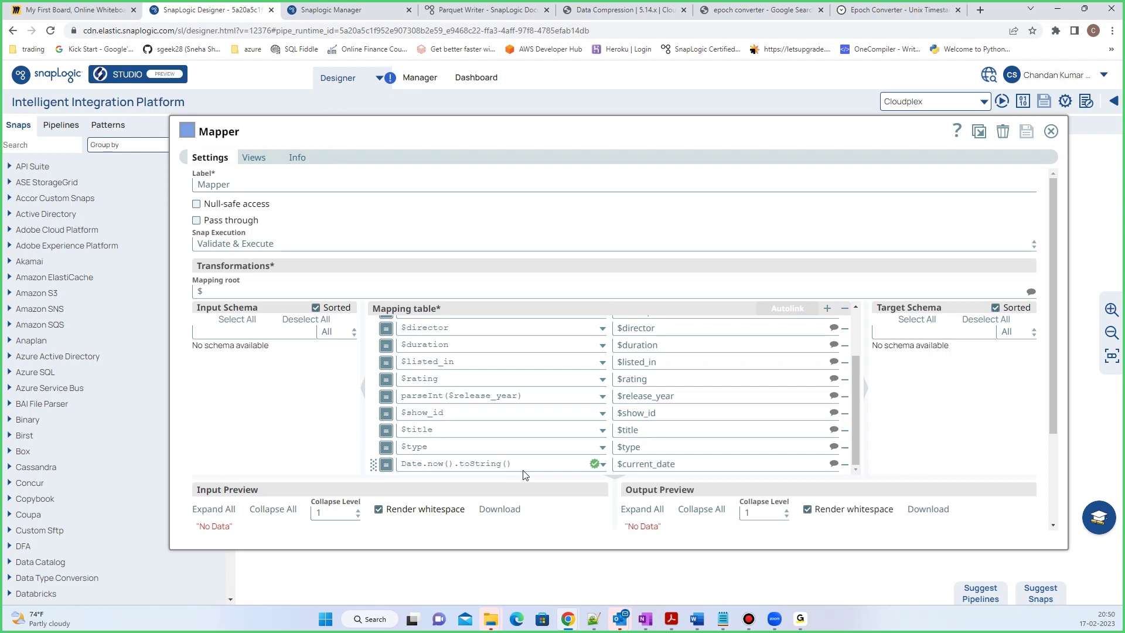
pyautogui.click(521, 464)
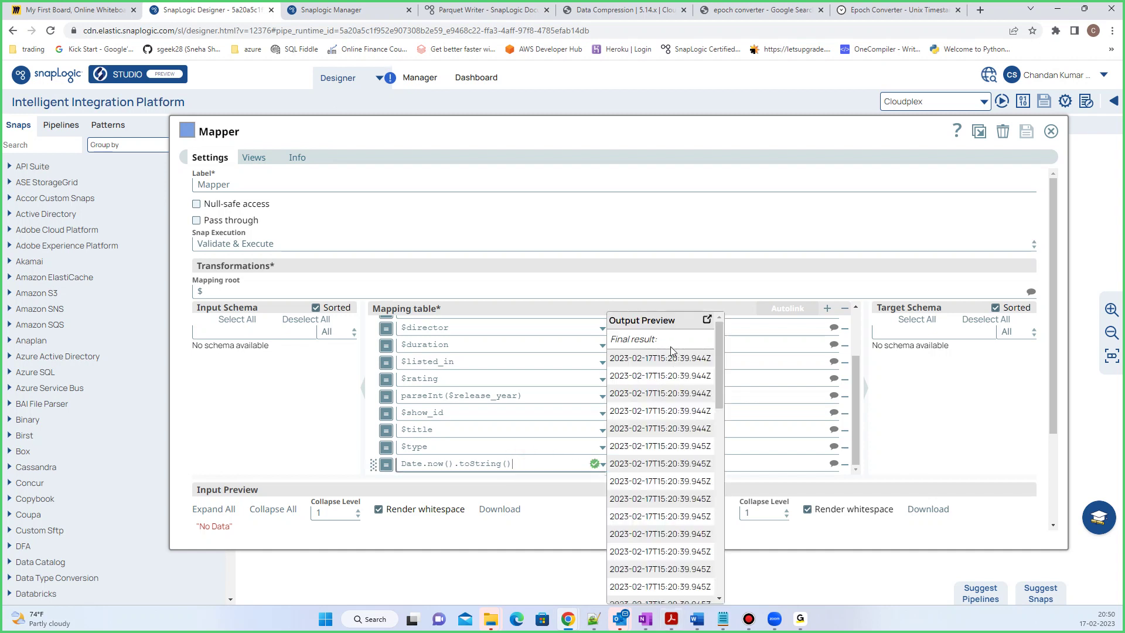
pyautogui.click(754, 462)
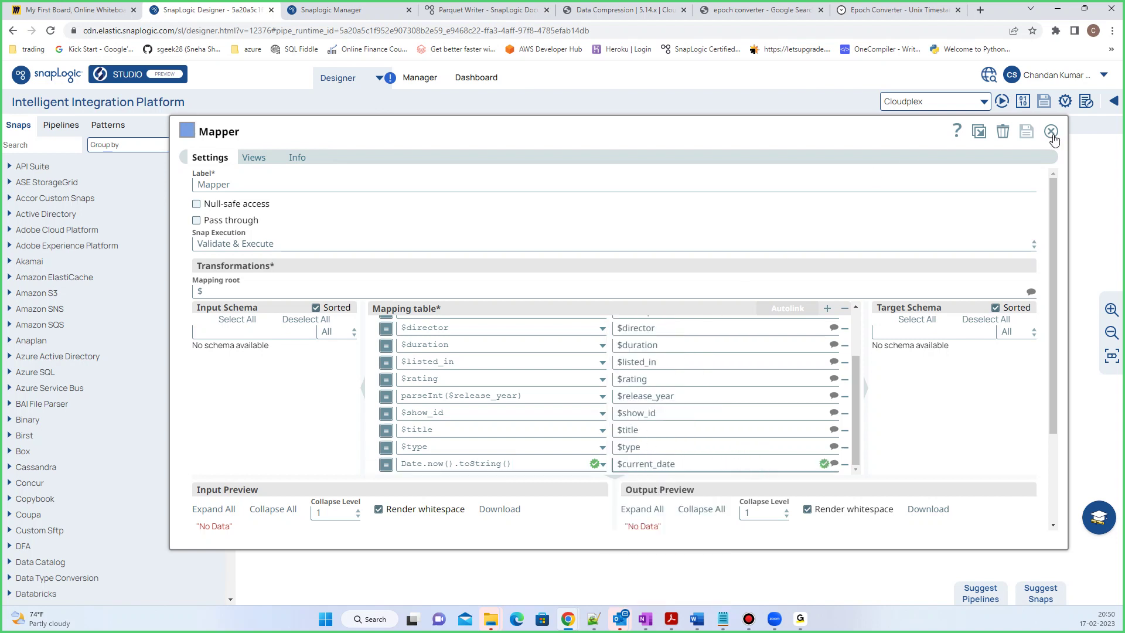
pyautogui.click(1026, 131)
# Check the current_date field's type in the Parquet Writer's schema, accept the schema and save the snap
pyautogui.click(668, 285)
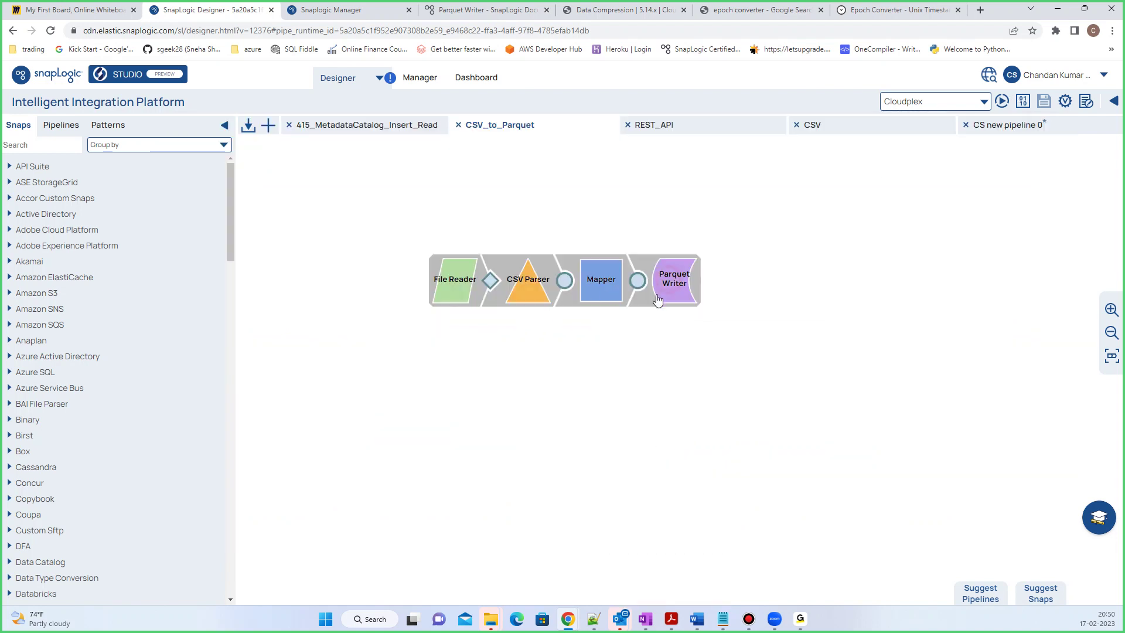
pyautogui.click(436, 448)
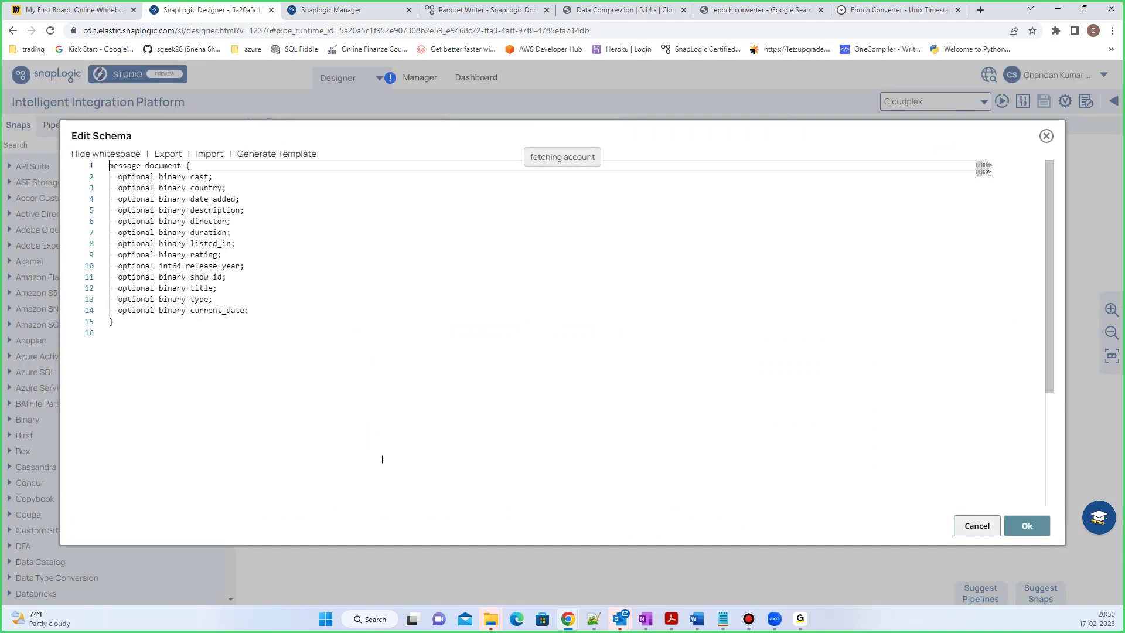
pyautogui.doubleClick(173, 309)
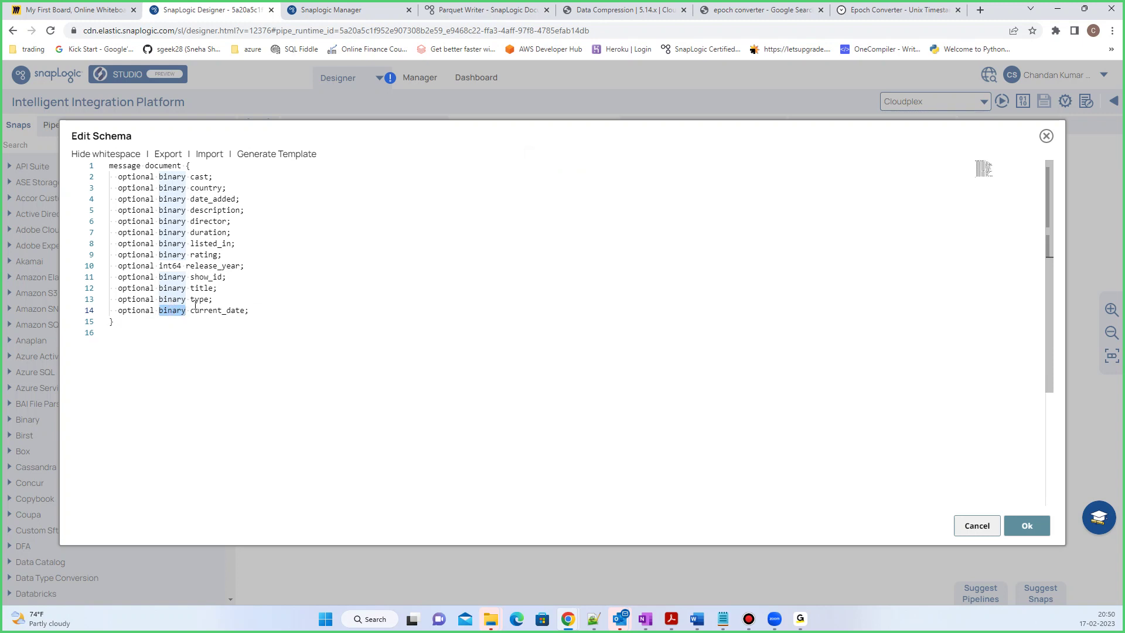
pyautogui.click(1019, 530)
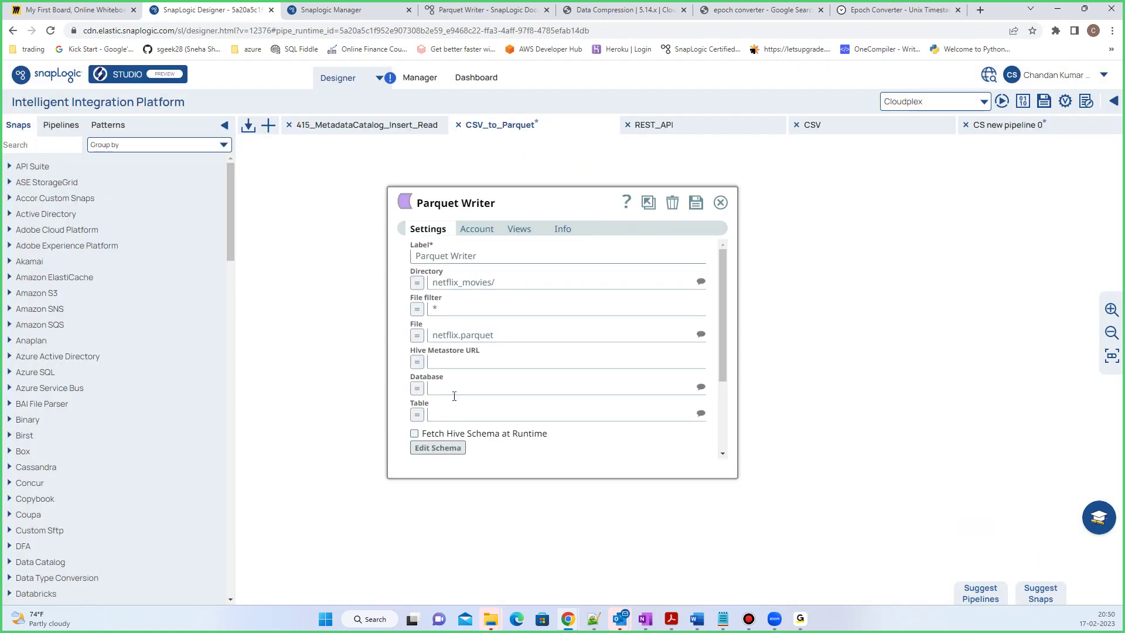
pyautogui.click(696, 205)
pyautogui.click(721, 204)
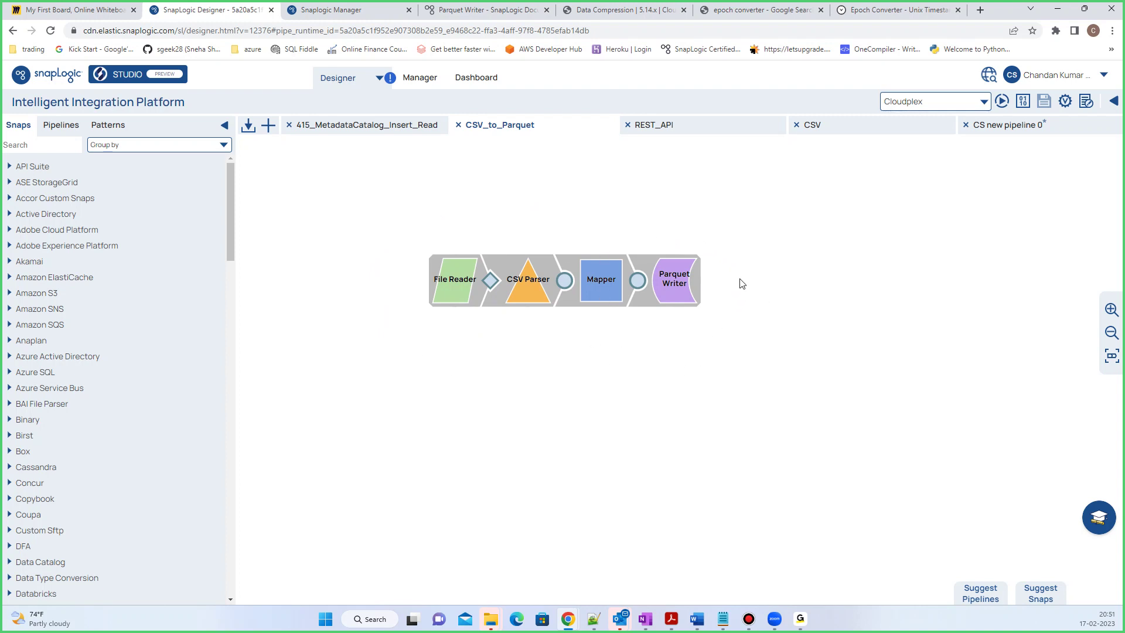
# Look over the Mapper's mapping table and the compression options offered by the Parquet Writer
pyautogui.click(604, 280)
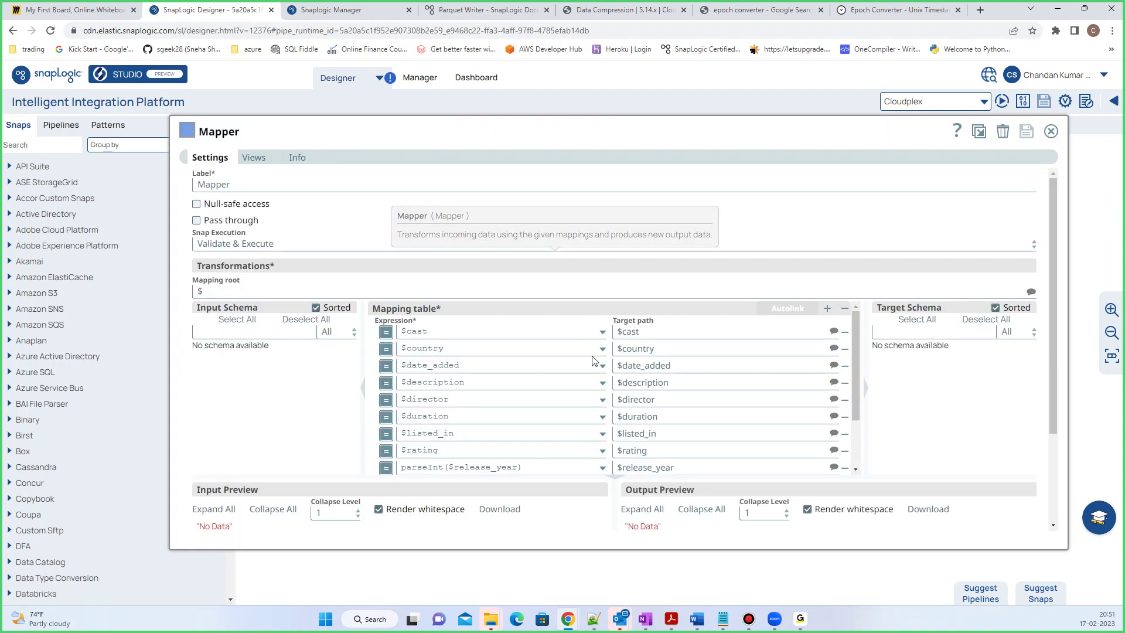
pyautogui.click(1051, 131)
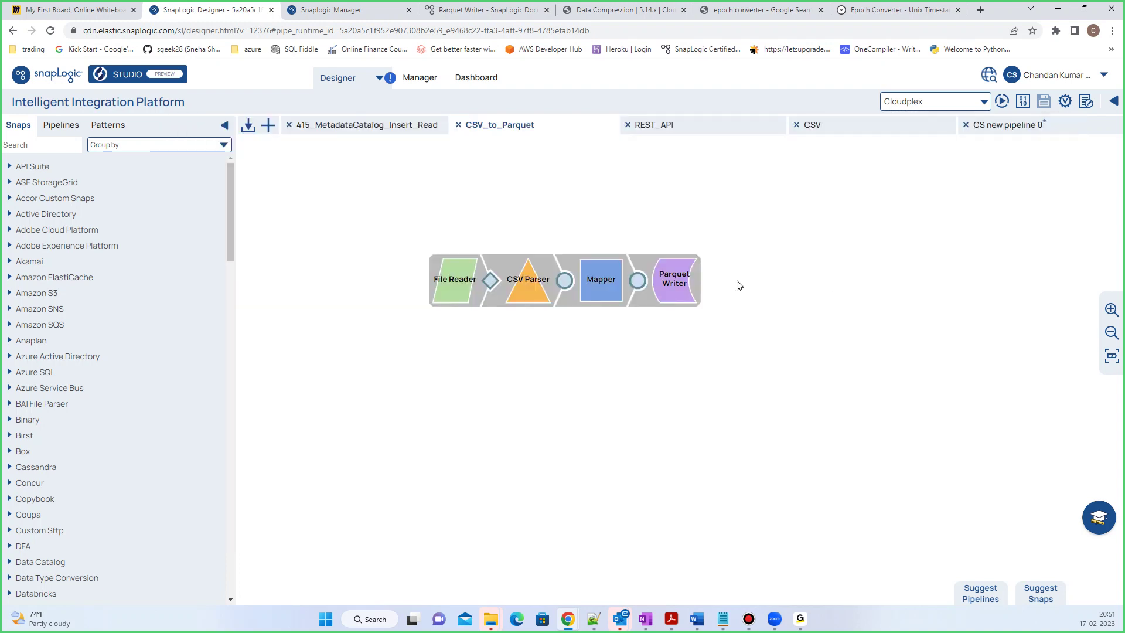
pyautogui.click(679, 290)
pyautogui.scroll(-5, 469, 404)
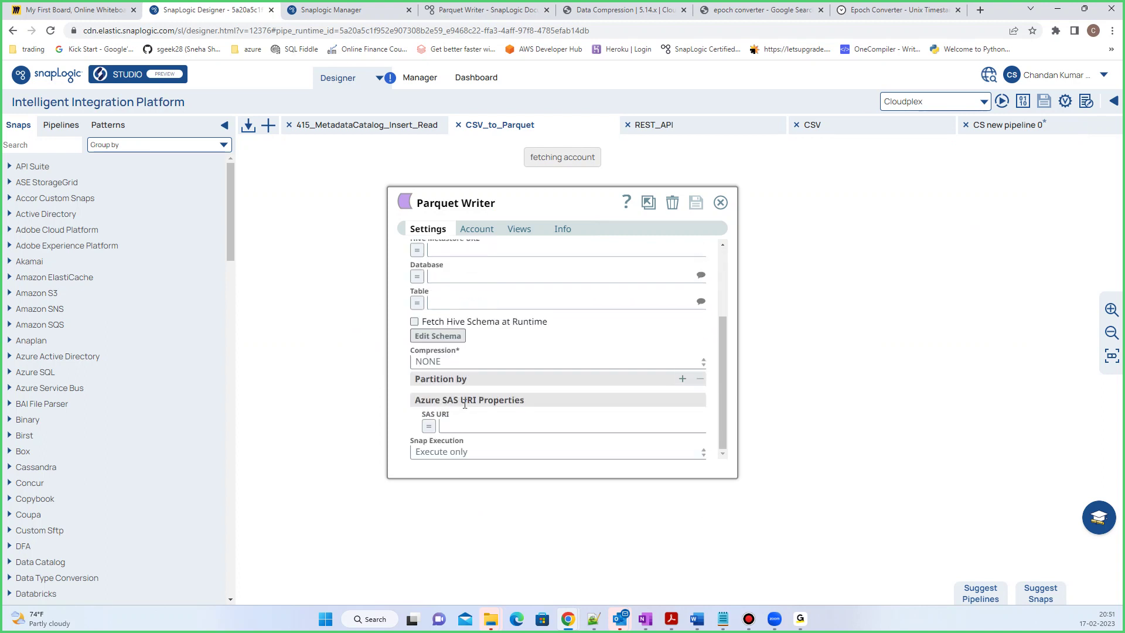
pyautogui.click(450, 362)
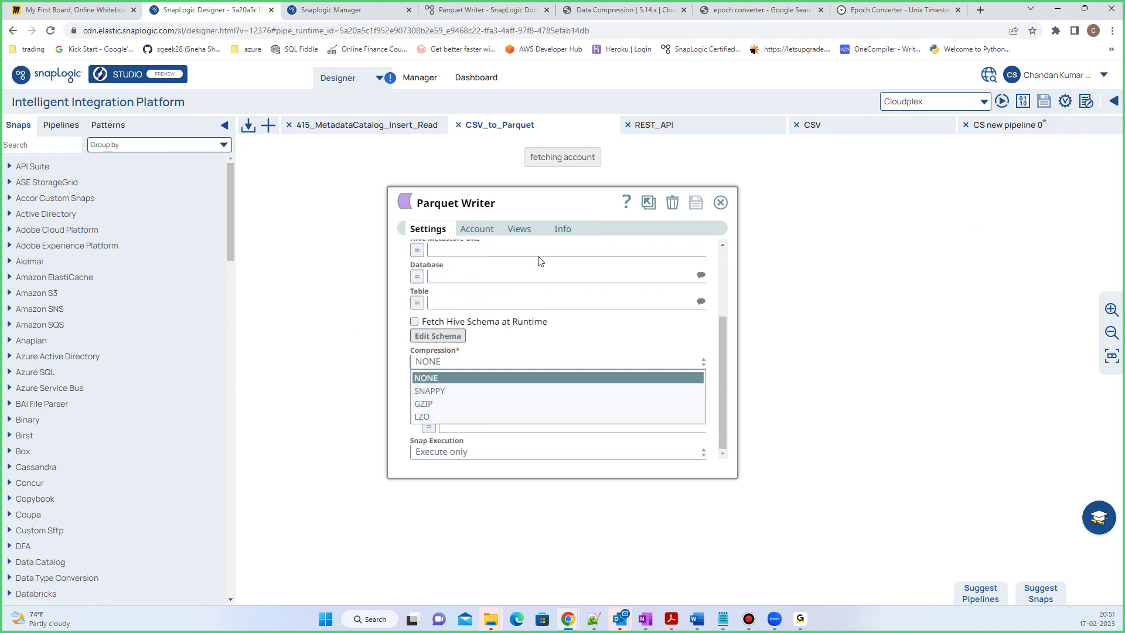
pyautogui.click(498, 378)
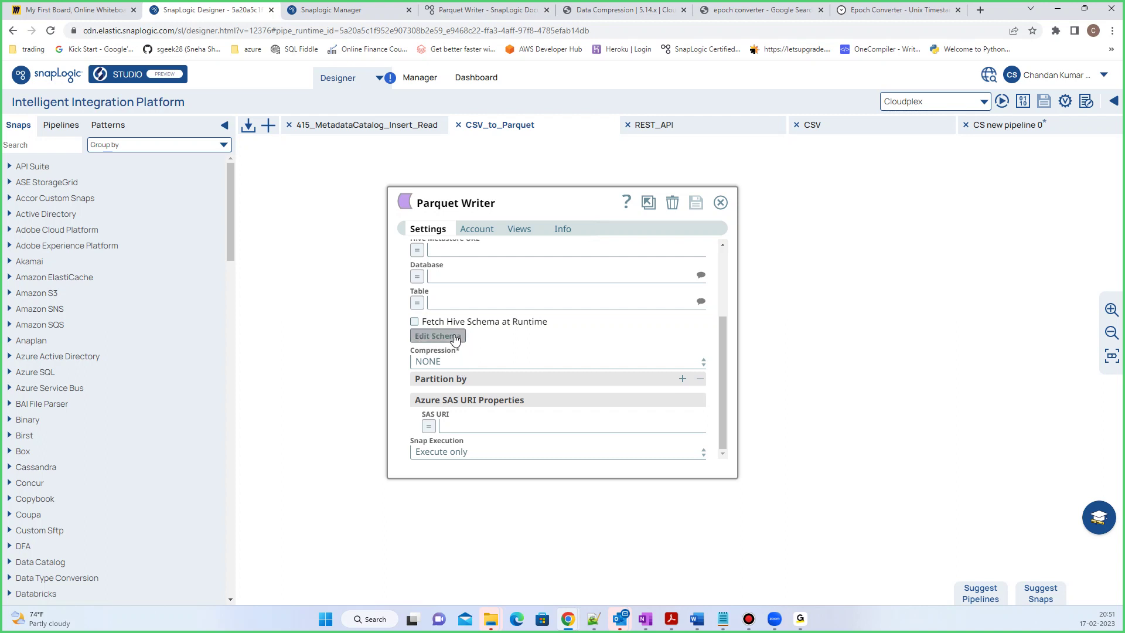
pyautogui.click(472, 361)
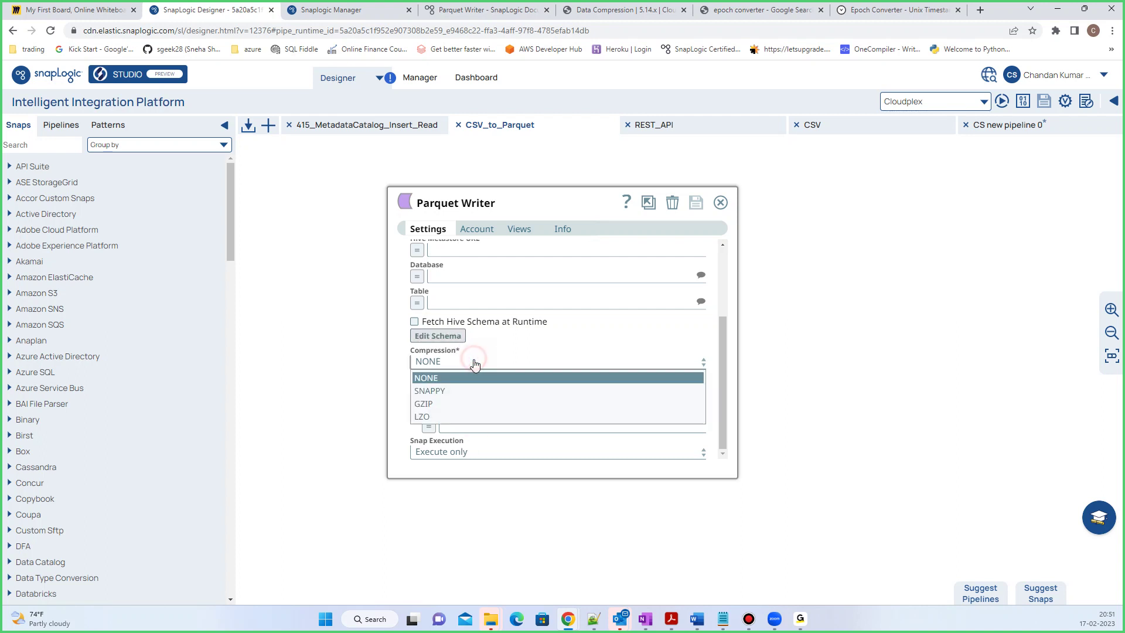
pyautogui.click(580, 204)
pyautogui.click(721, 203)
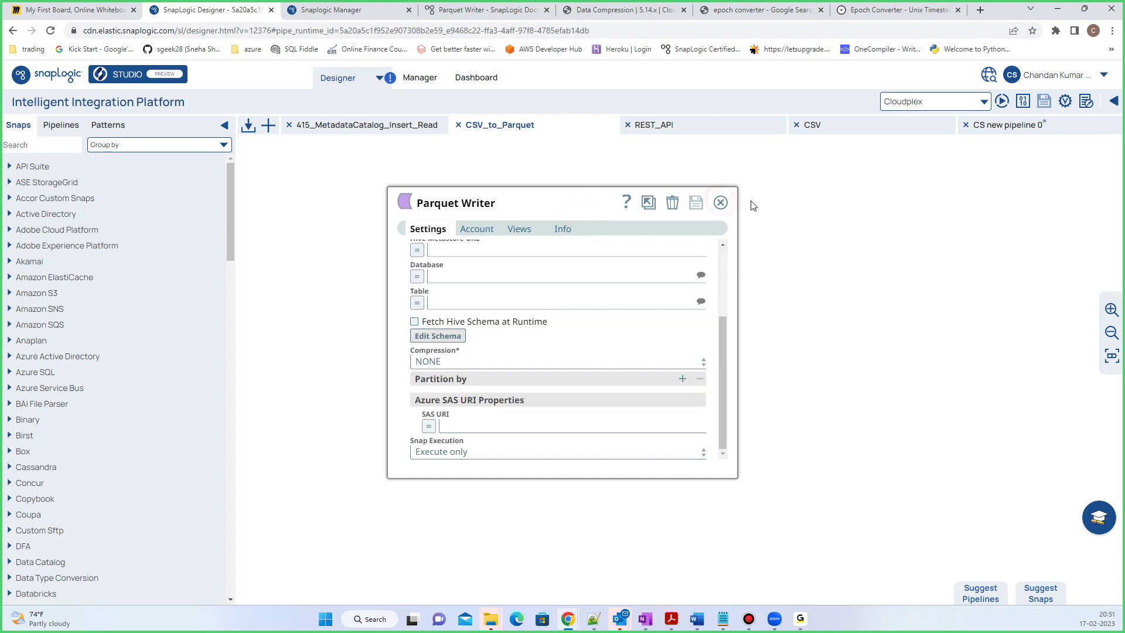